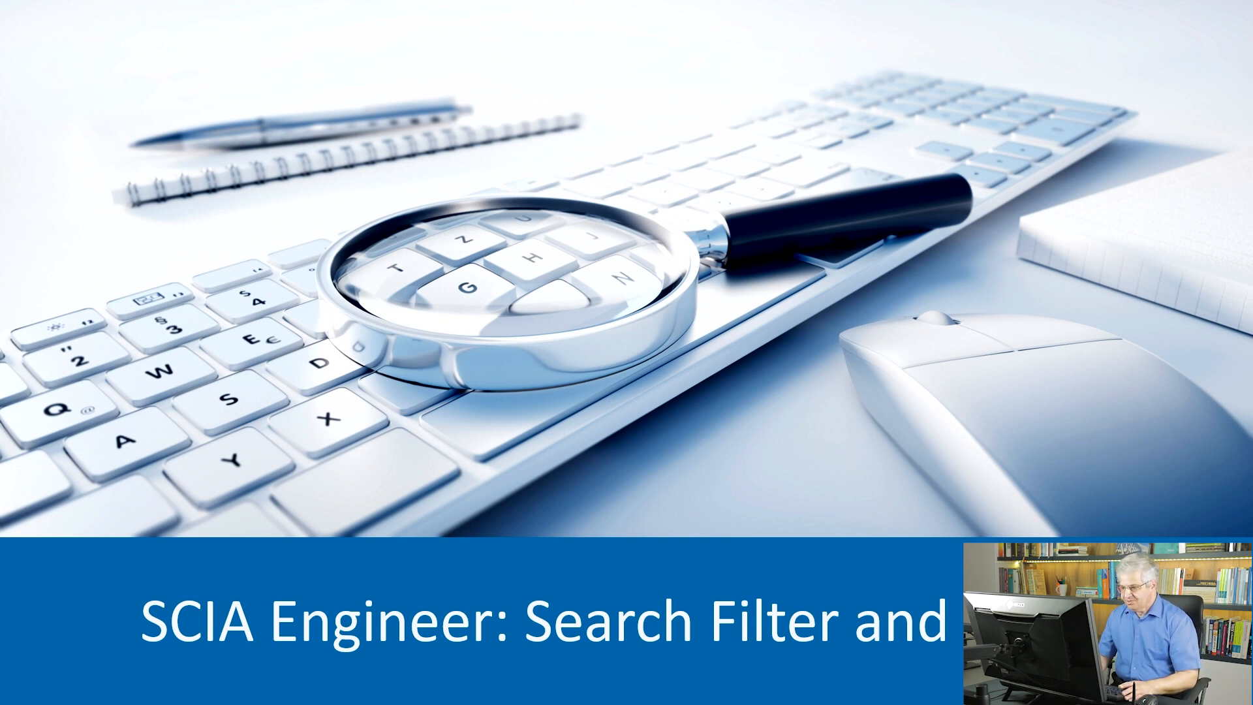
key("Right")
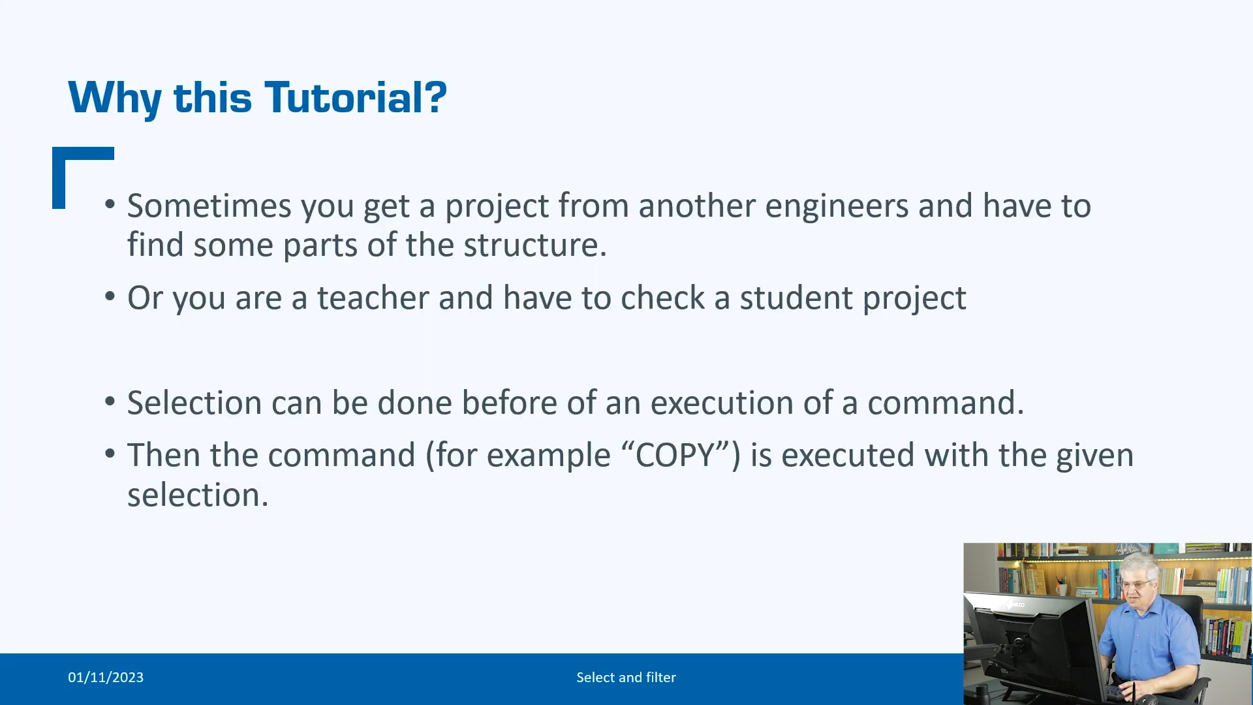
key("Right")
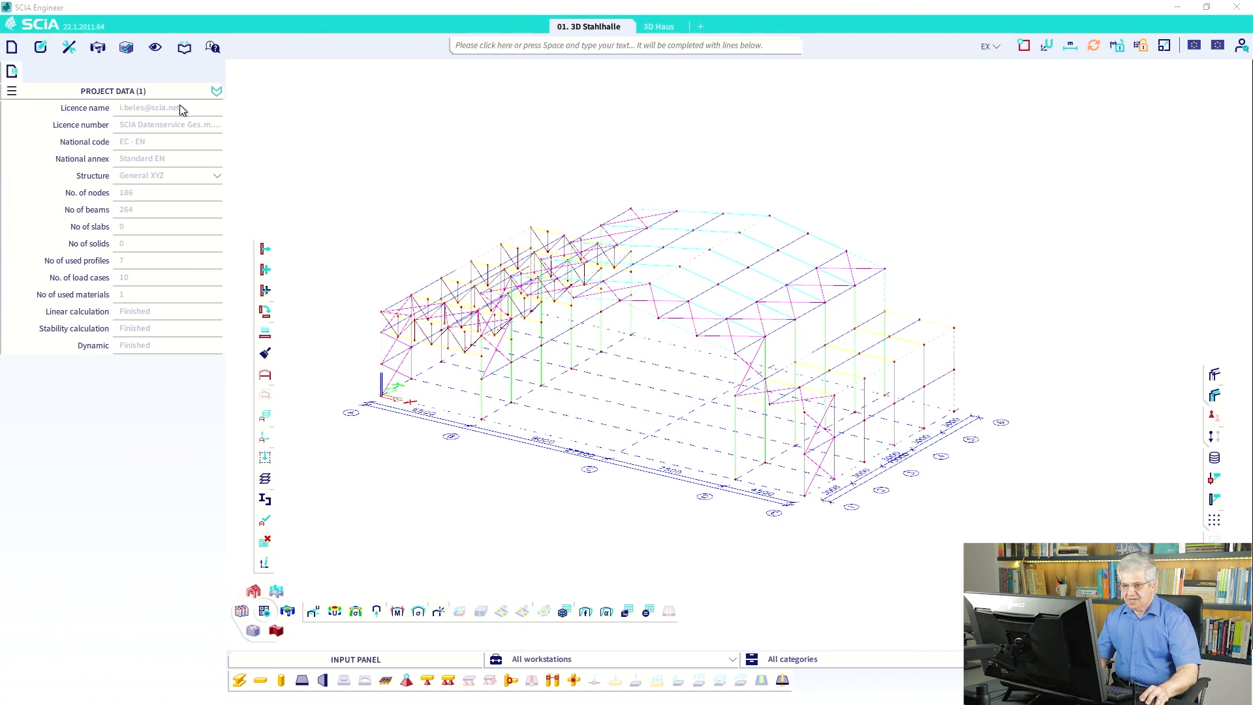
Look through the available selection commands, select all visible objects of the steel hall, and clear the selection.
left_click(68, 47)
mouse_move(83, 94)
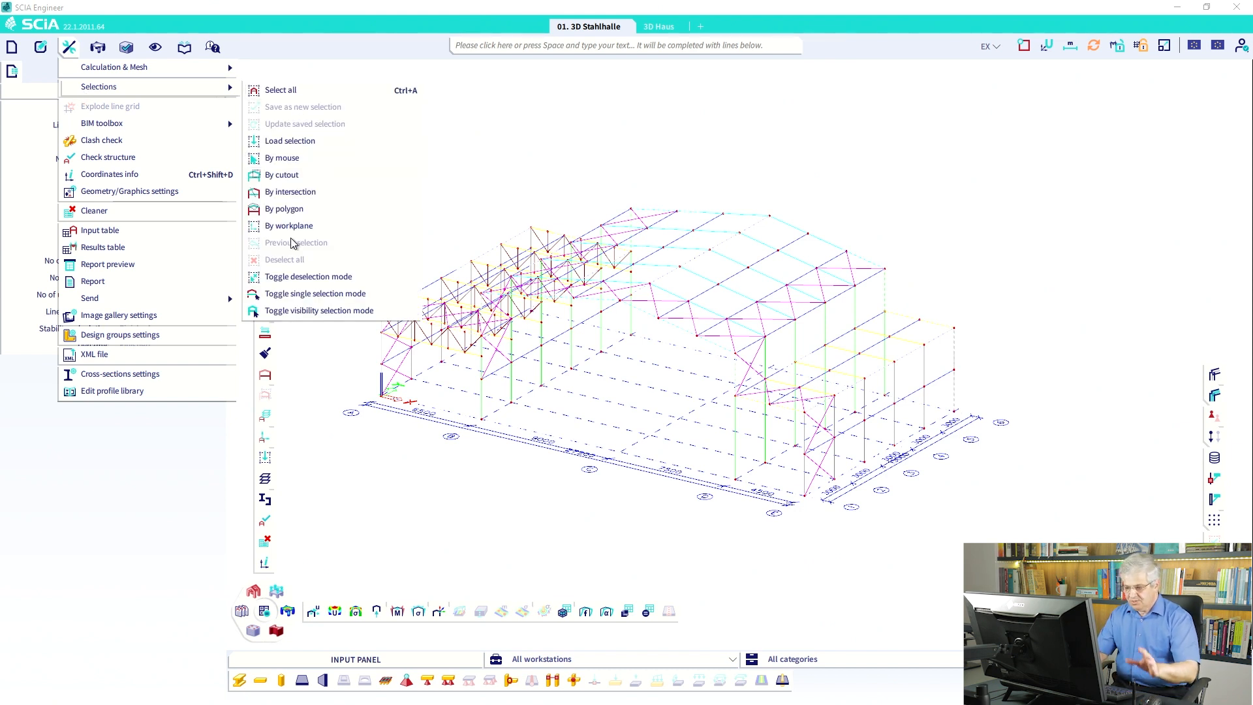
left_click(527, 169)
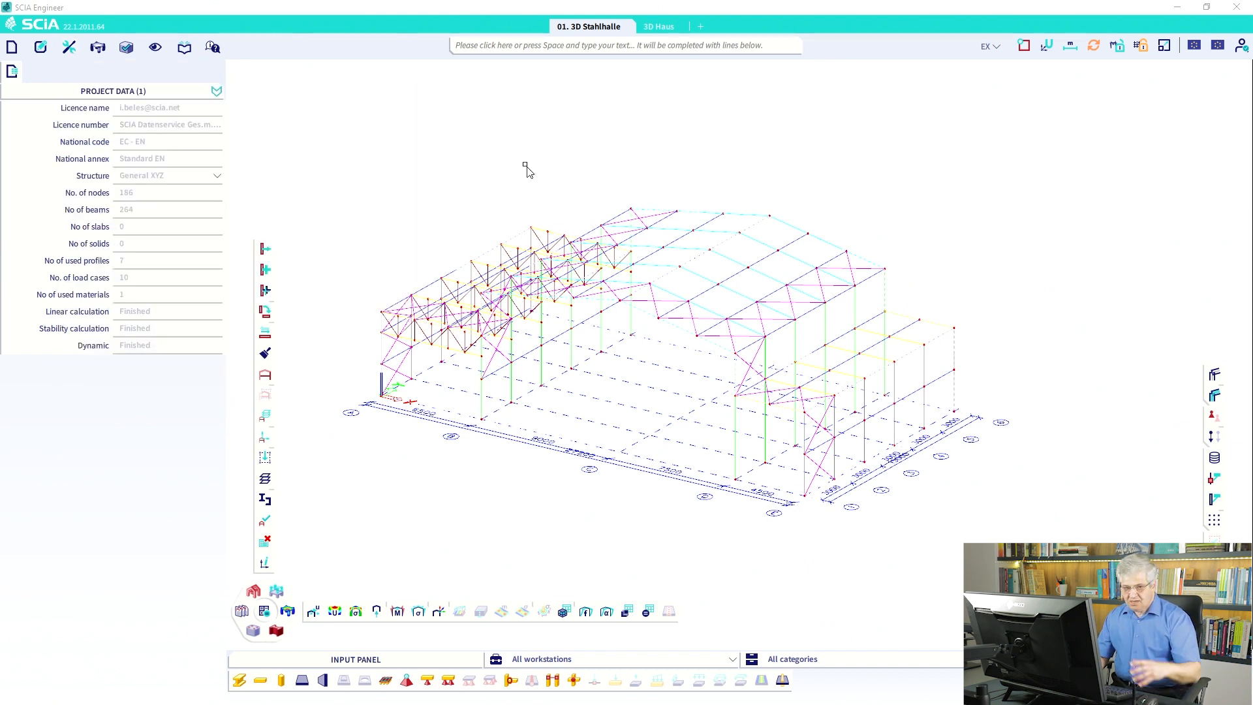
key("ctrl+a")
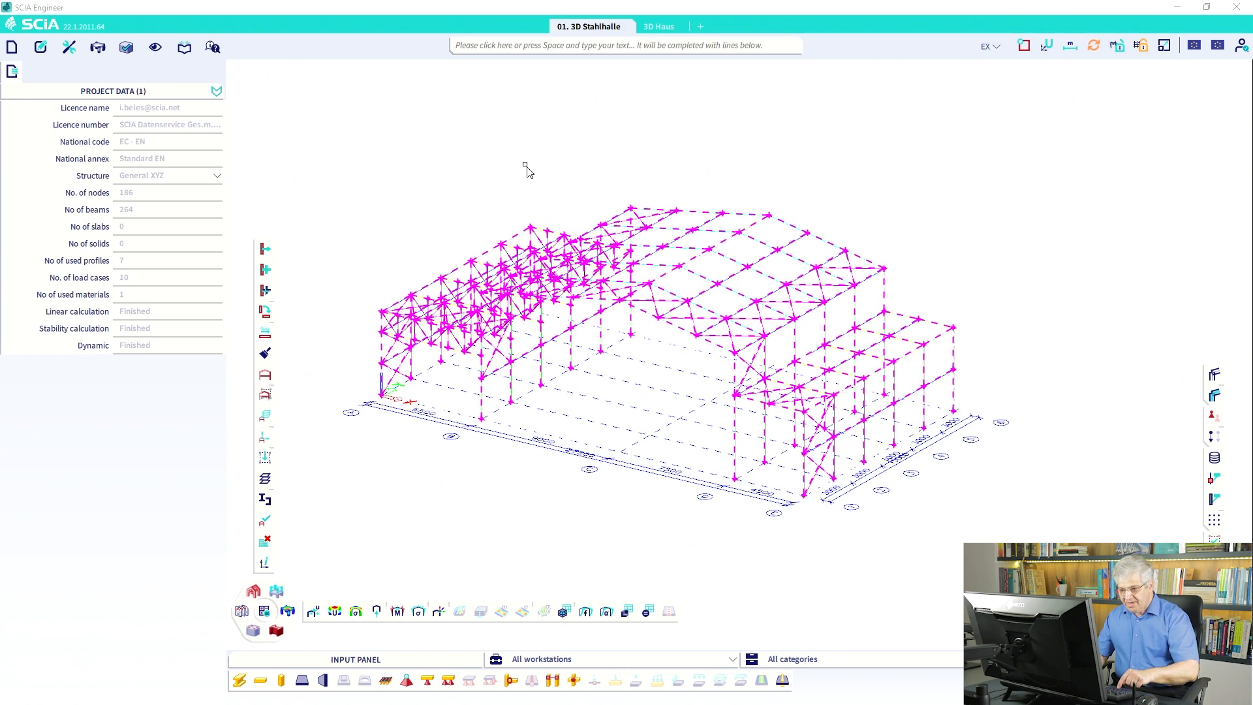
key("Escape")
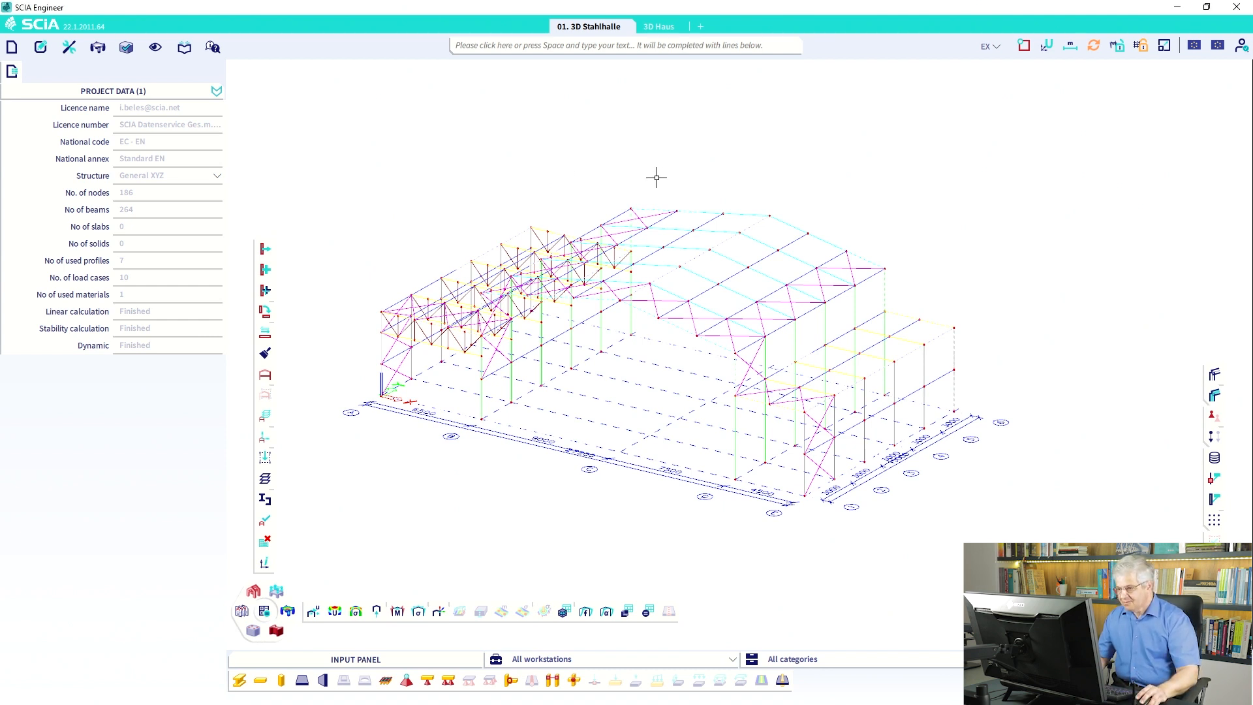
Select the rear roof and truss area with a crossing rectangle, add the adjoining roof-edge member, and clear the selection.
left_click_drag(657, 170, 490, 270)
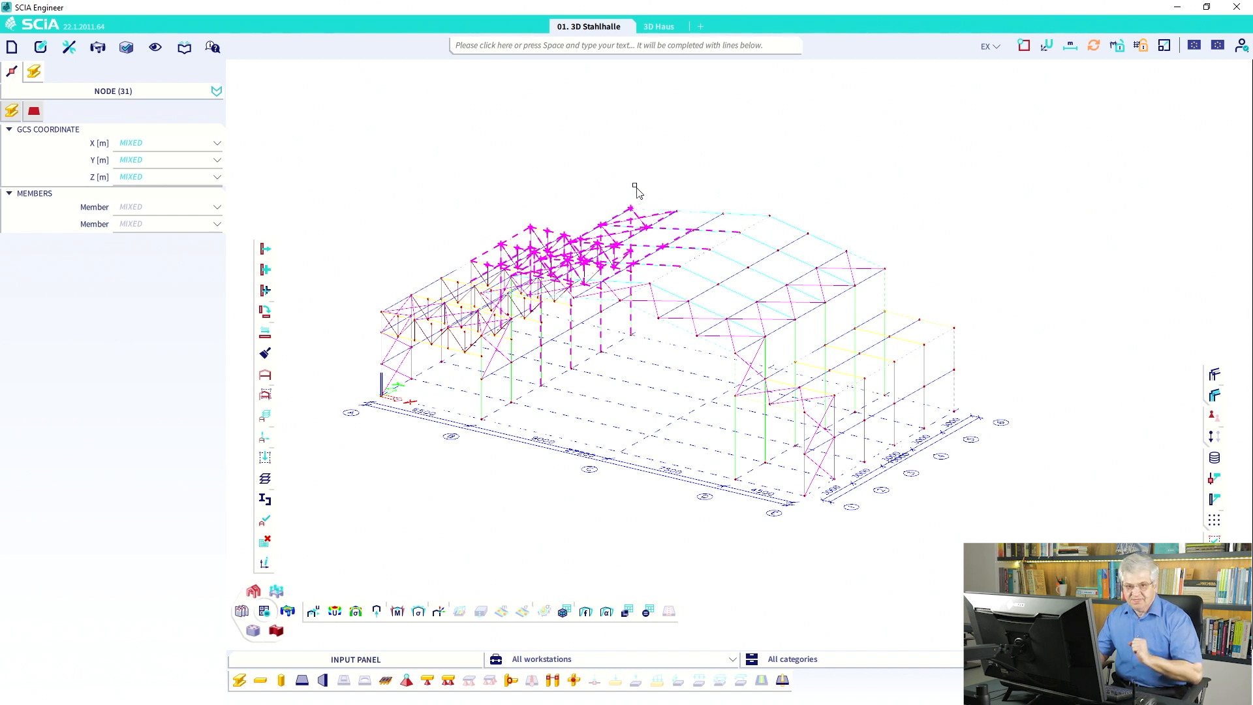
left_click(647, 209)
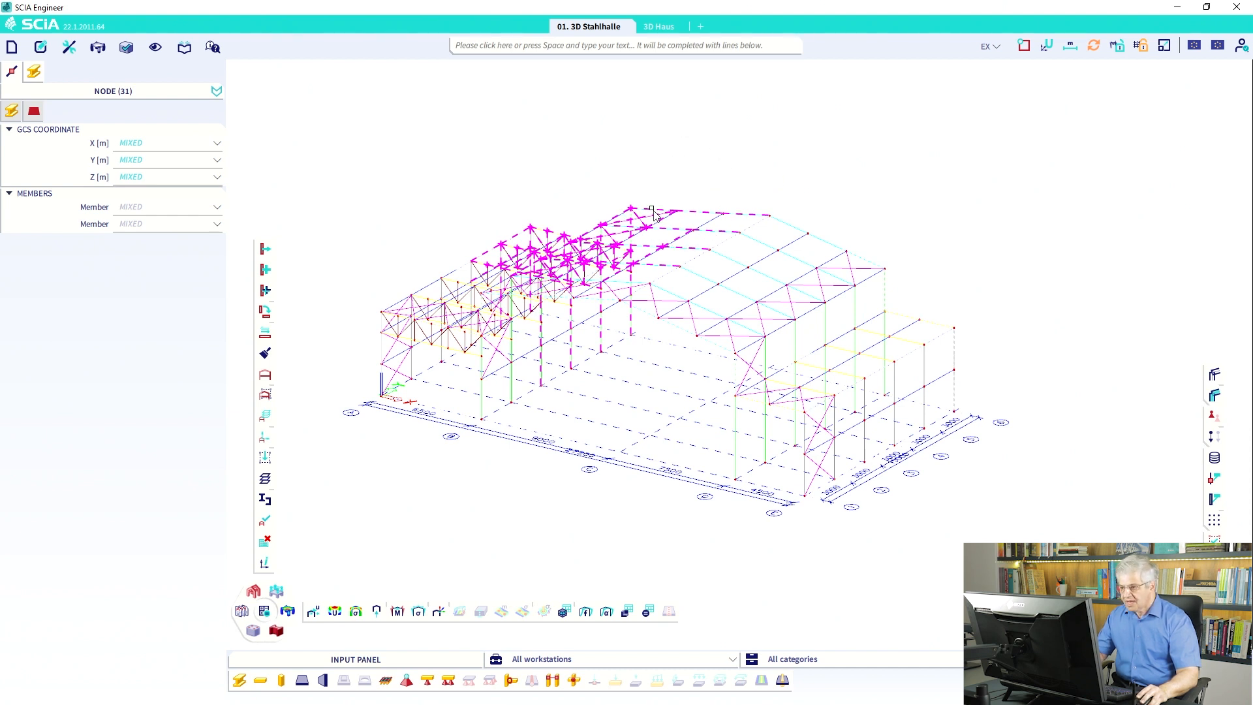
left_click(656, 216)
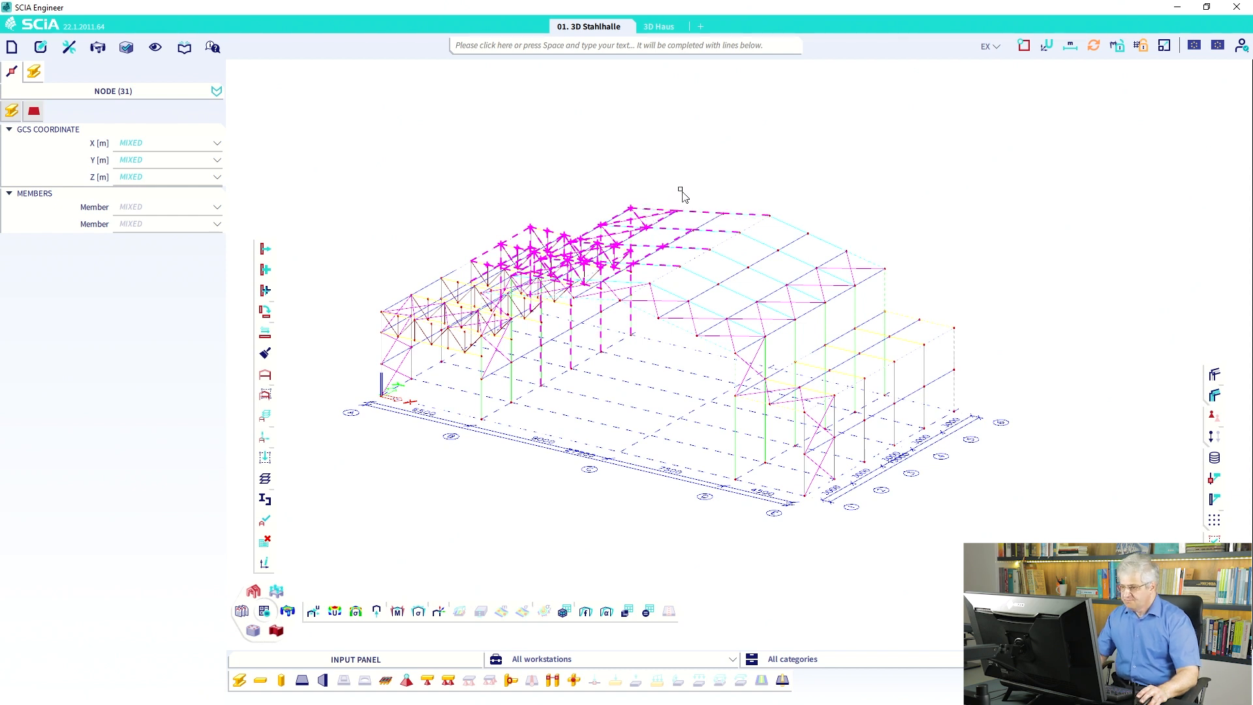
key("Escape")
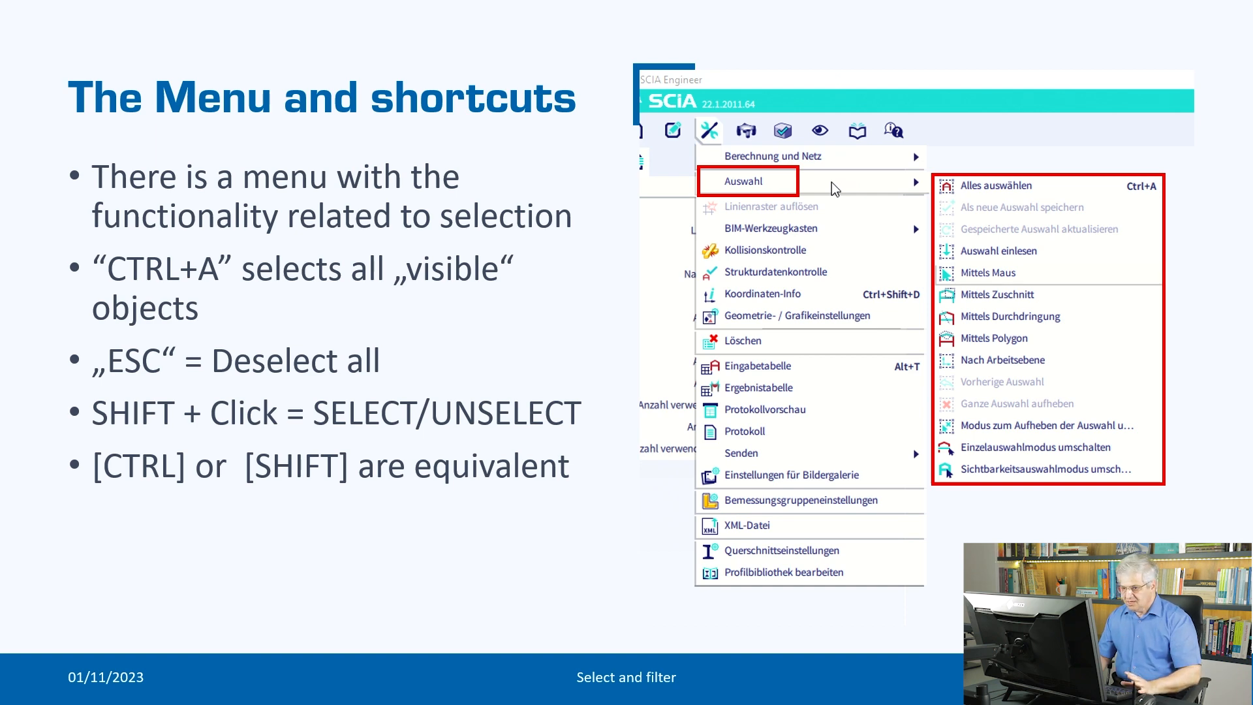
Return to SCIA Engineer, select the objects fully enclosed by a rectangle around the hall's truss end, and clear the selection.
key("Right")
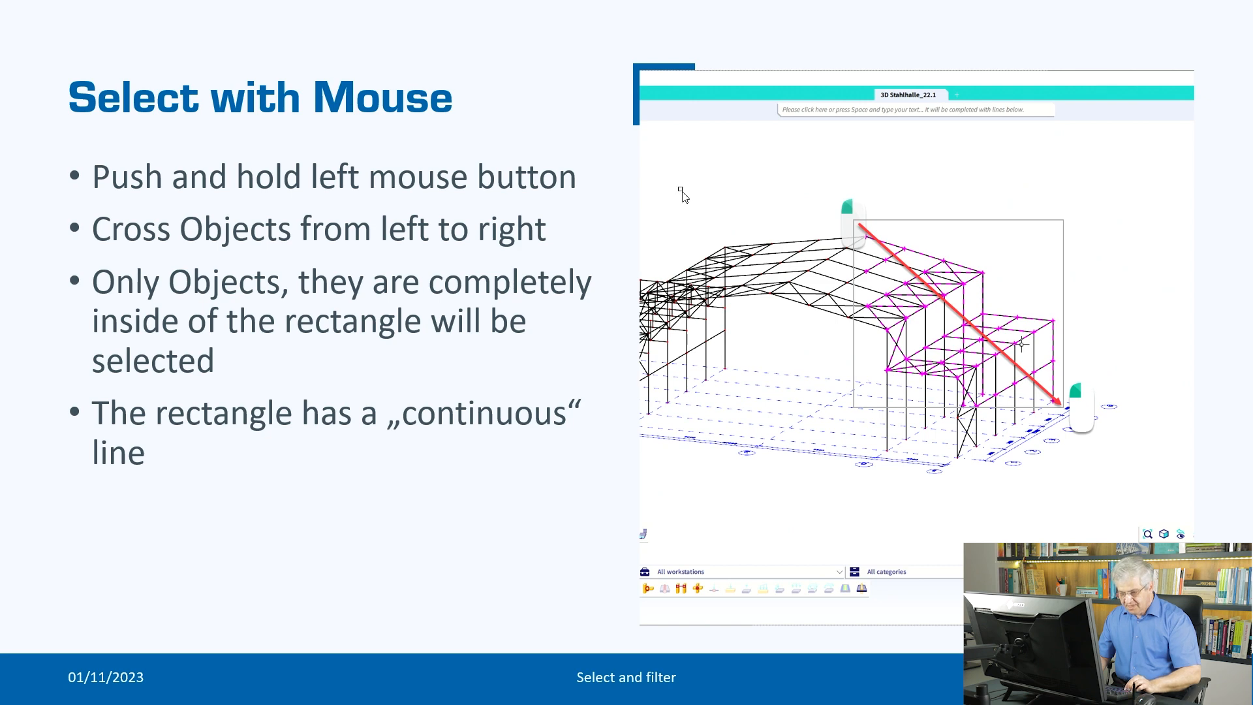
key("alt+Tab")
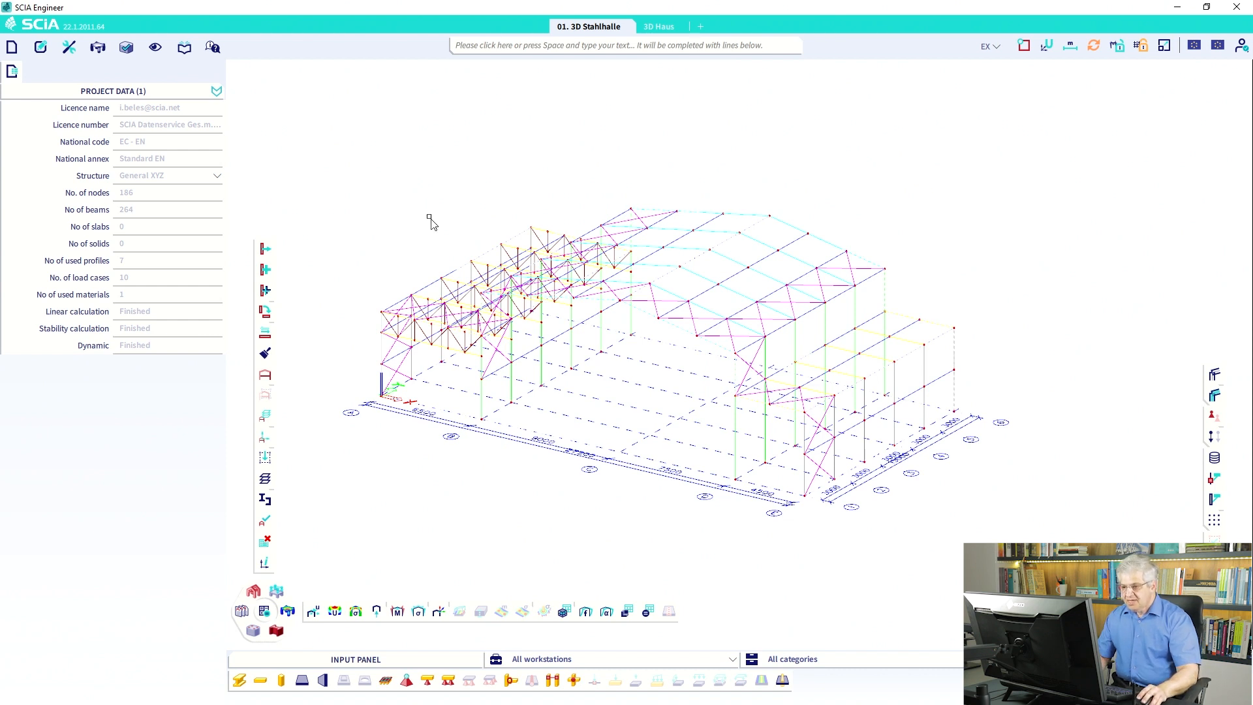
left_click_drag(363, 147, 665, 359)
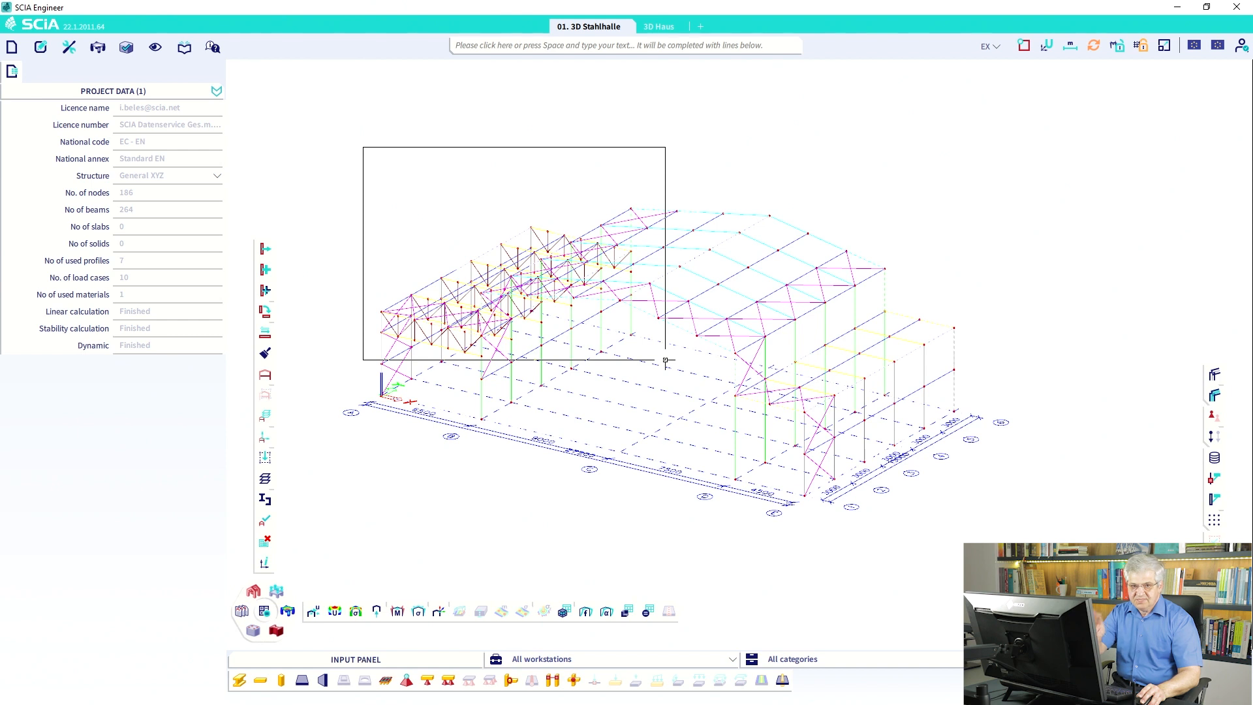
left_click_drag(666, 360, 666, 360)
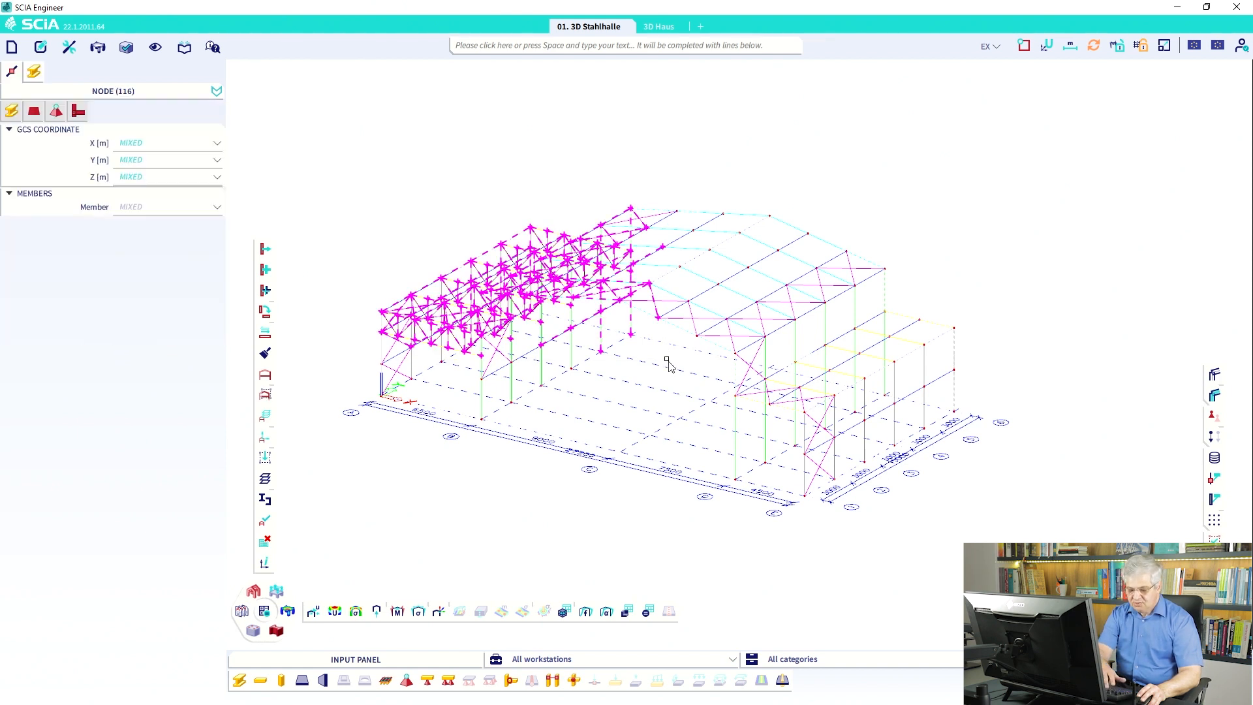
key("Escape")
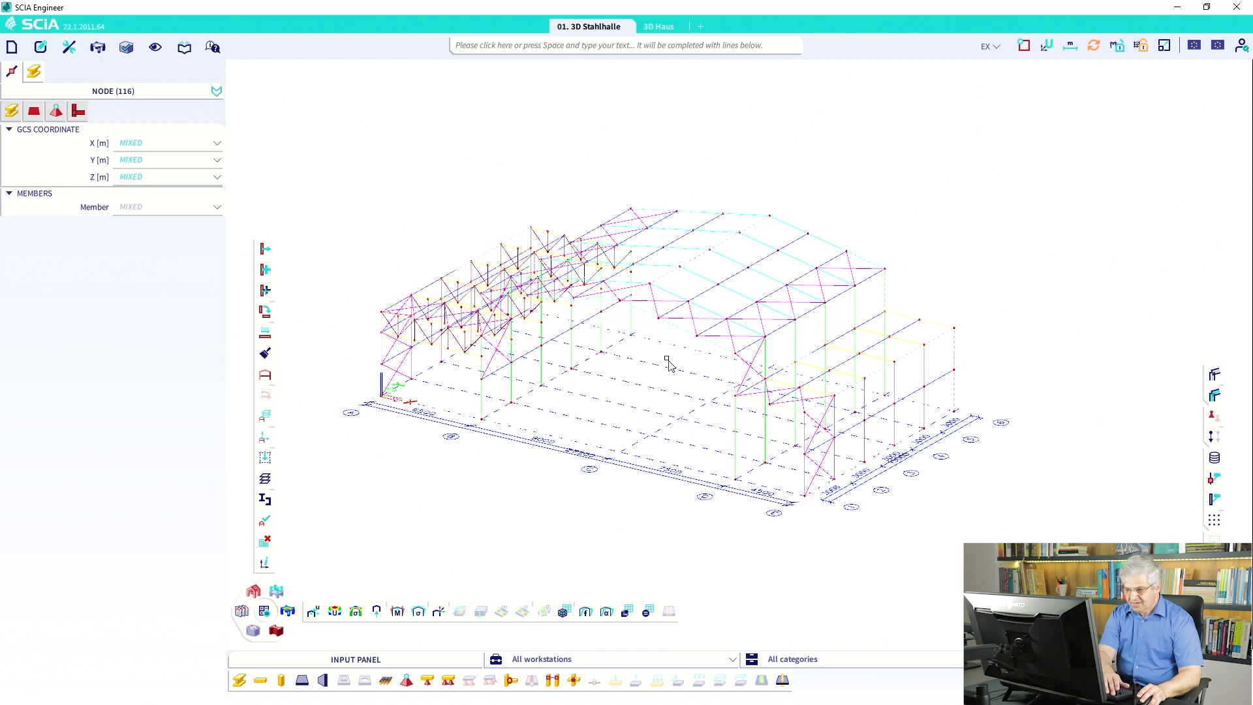
Select the hall's truss end and a small rear roof area with crossing rectangles, clearing the selection after each area.
left_click_drag(666, 358, 349, 177)
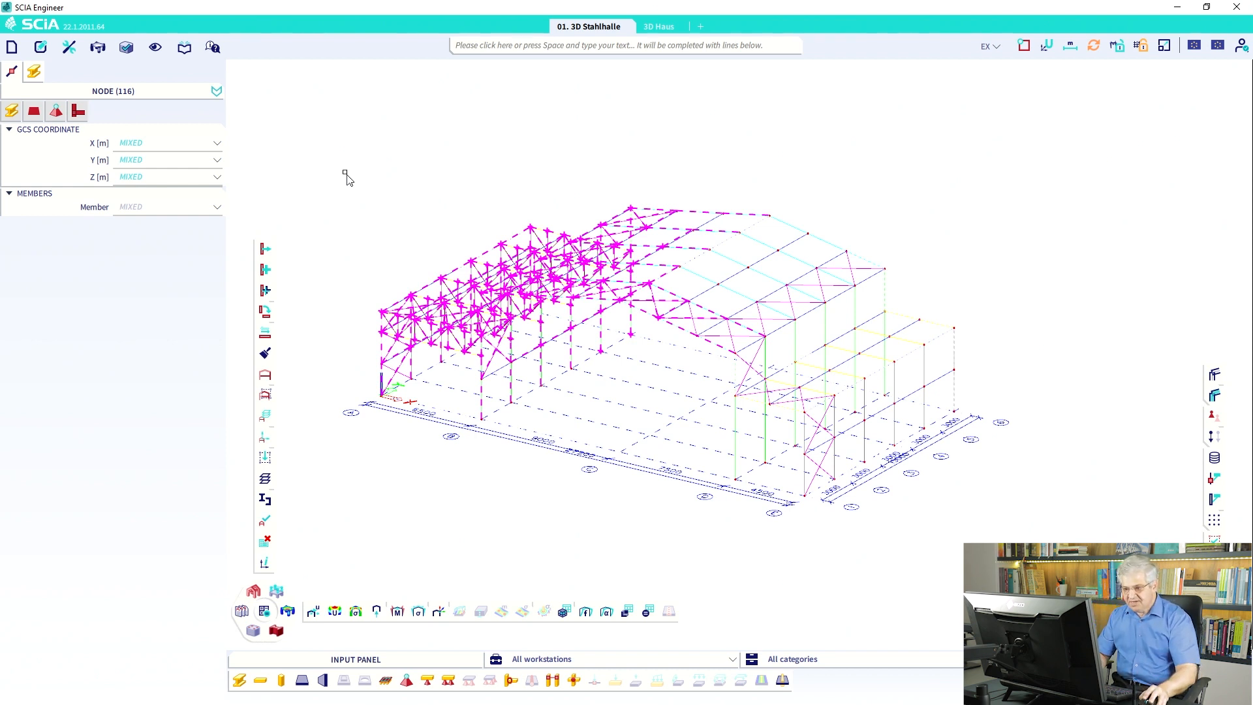
left_click_drag(380, 139, 581, 259)
left_click_drag(600, 207, 414, 151)
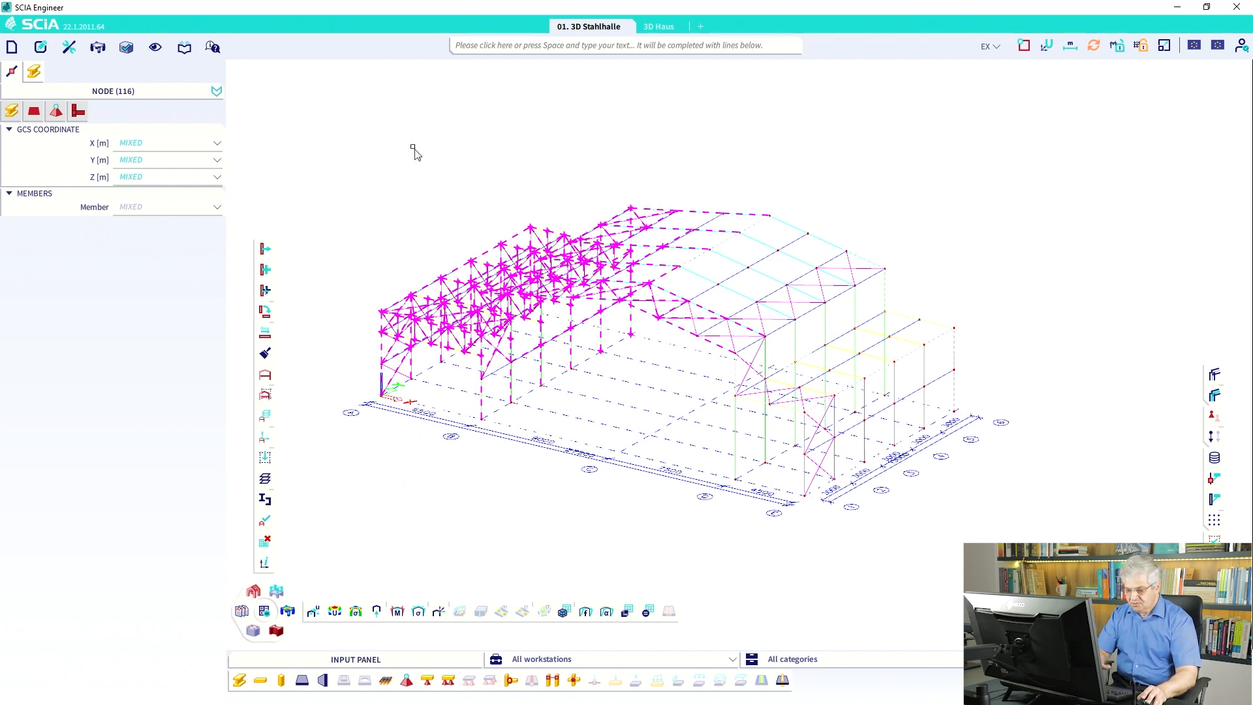
key("Escape")
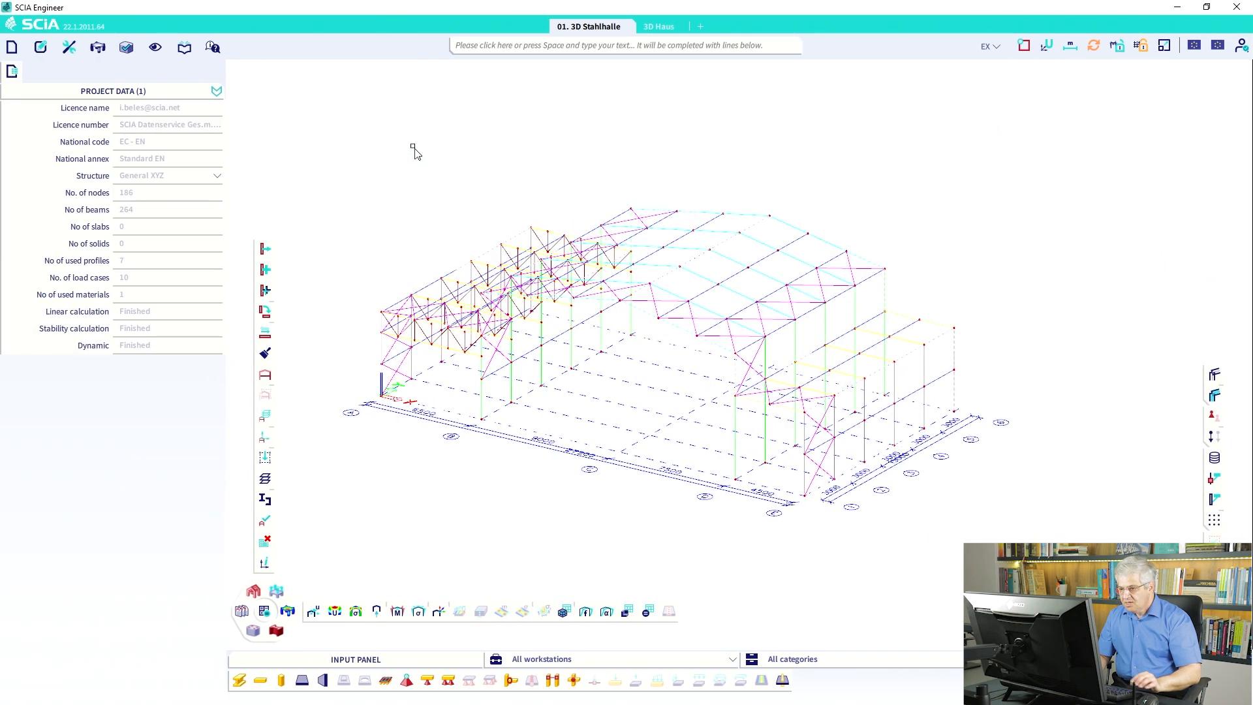
left_click_drag(688, 214, 642, 251)
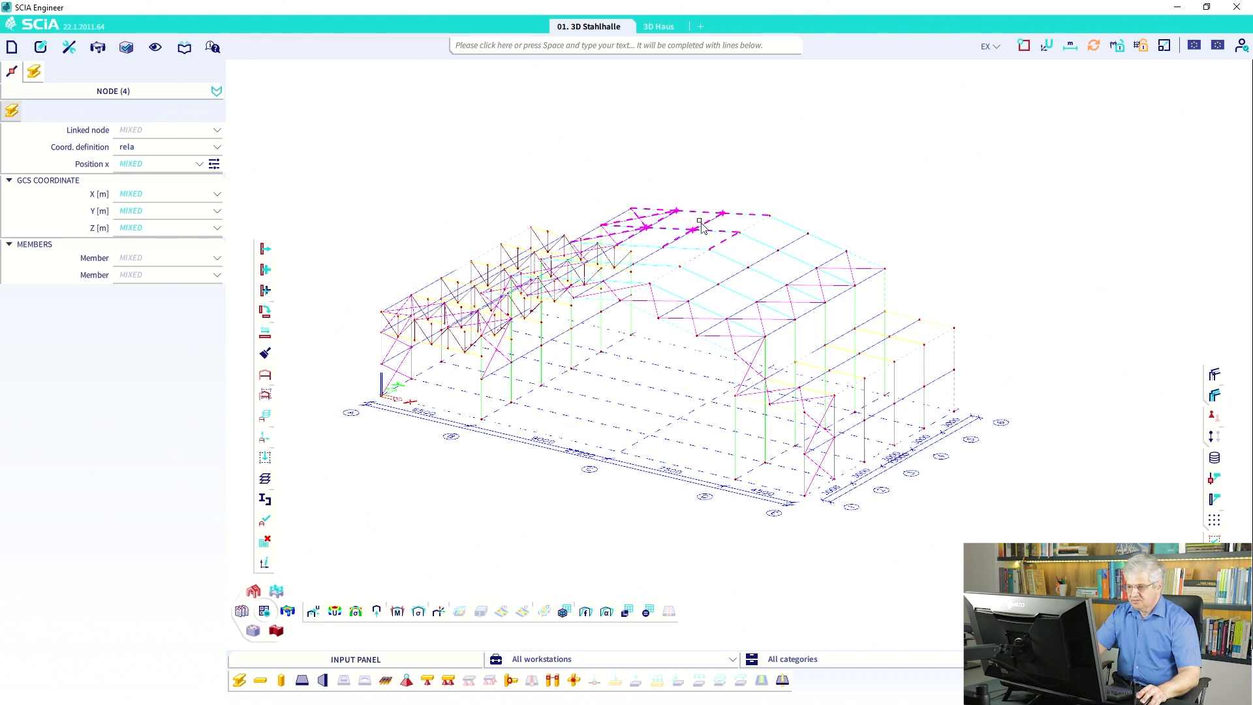
key("Escape")
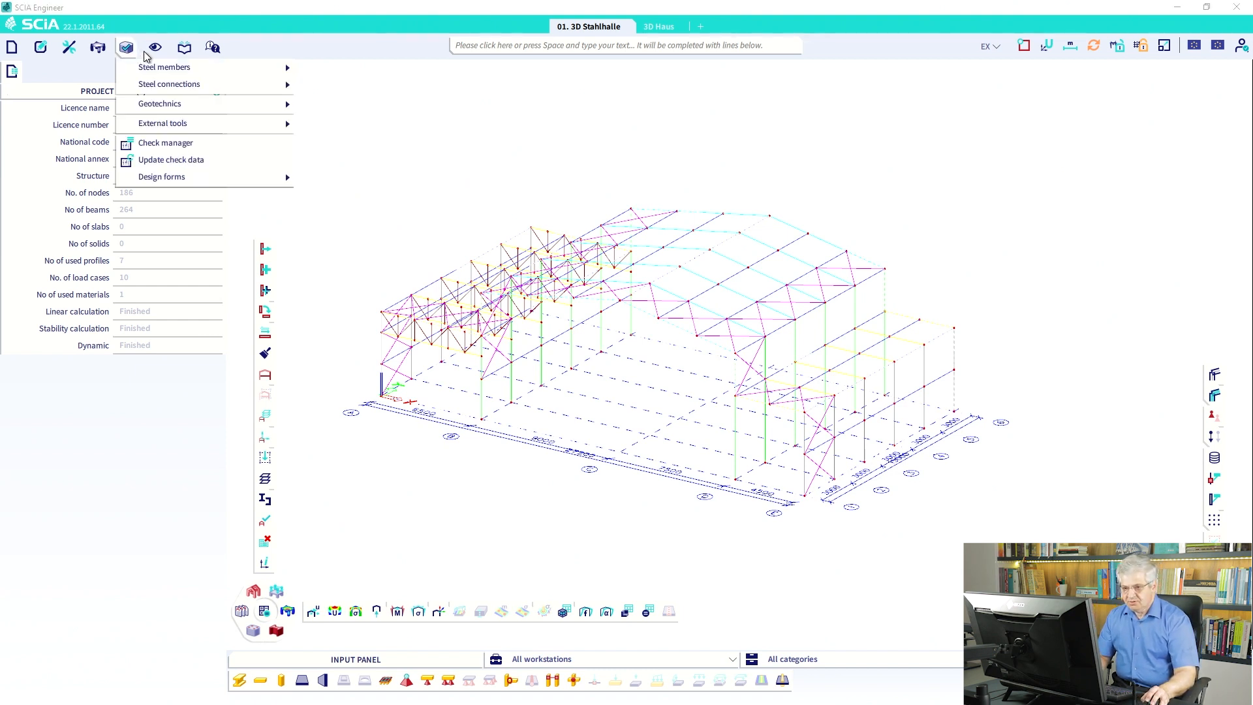
Set Rendering to Hardware OpenGL (full) in the Global UI settings and apply it.
mouse_move(157, 51)
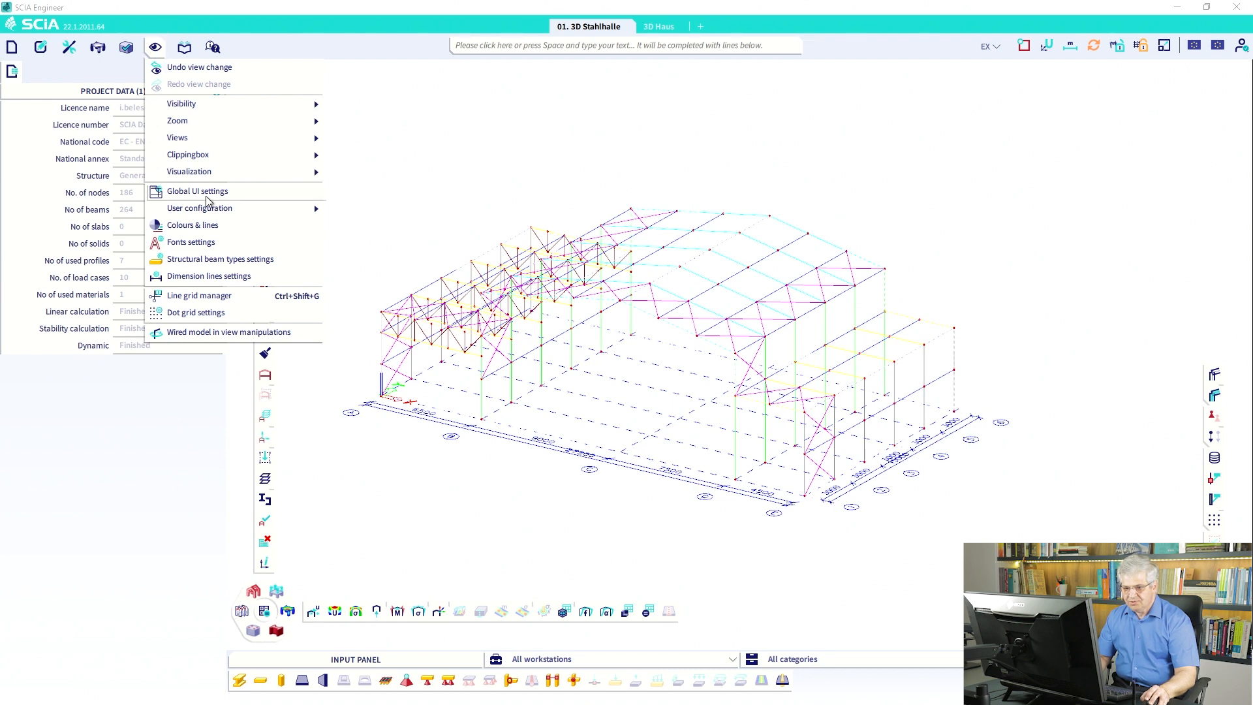
left_click(205, 192)
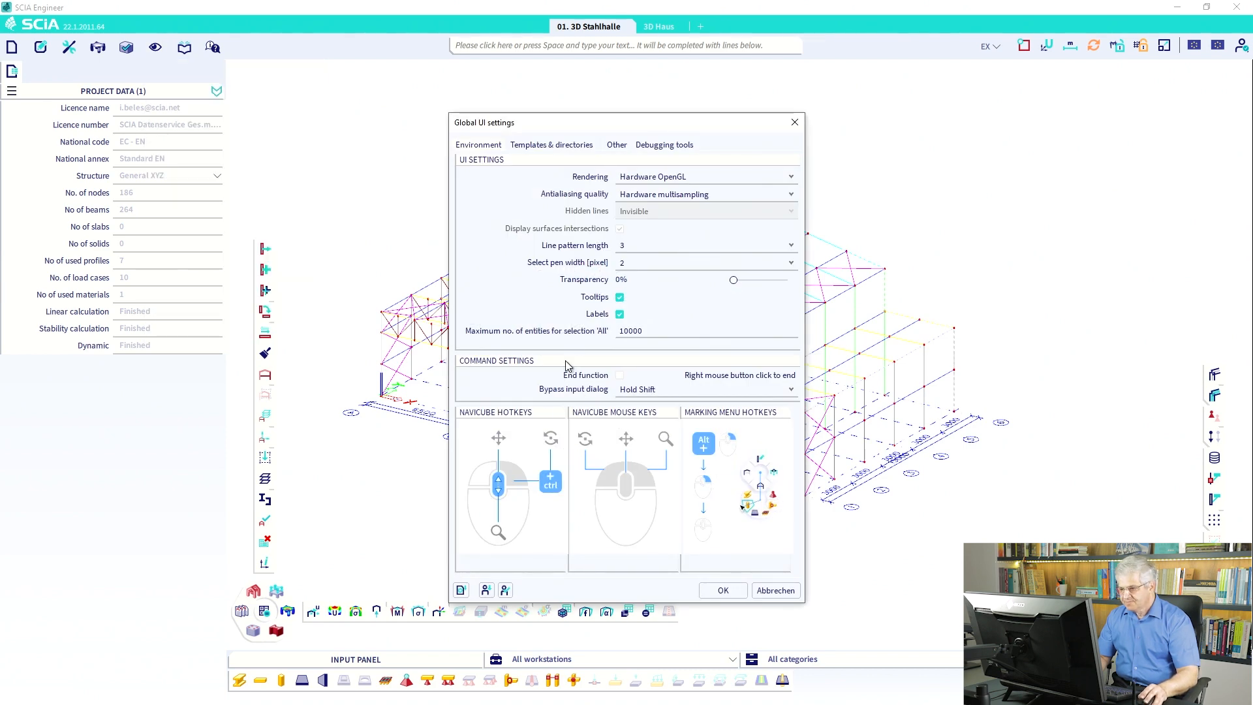
left_click(625, 248)
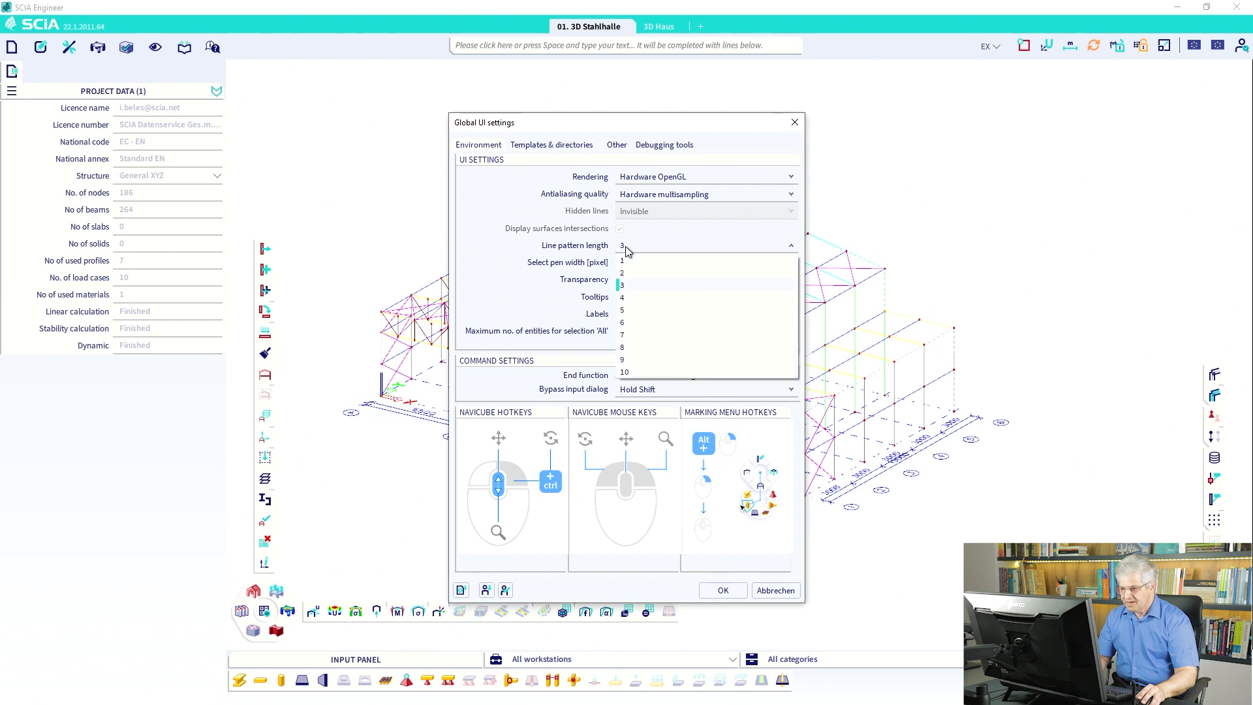
left_click(625, 248)
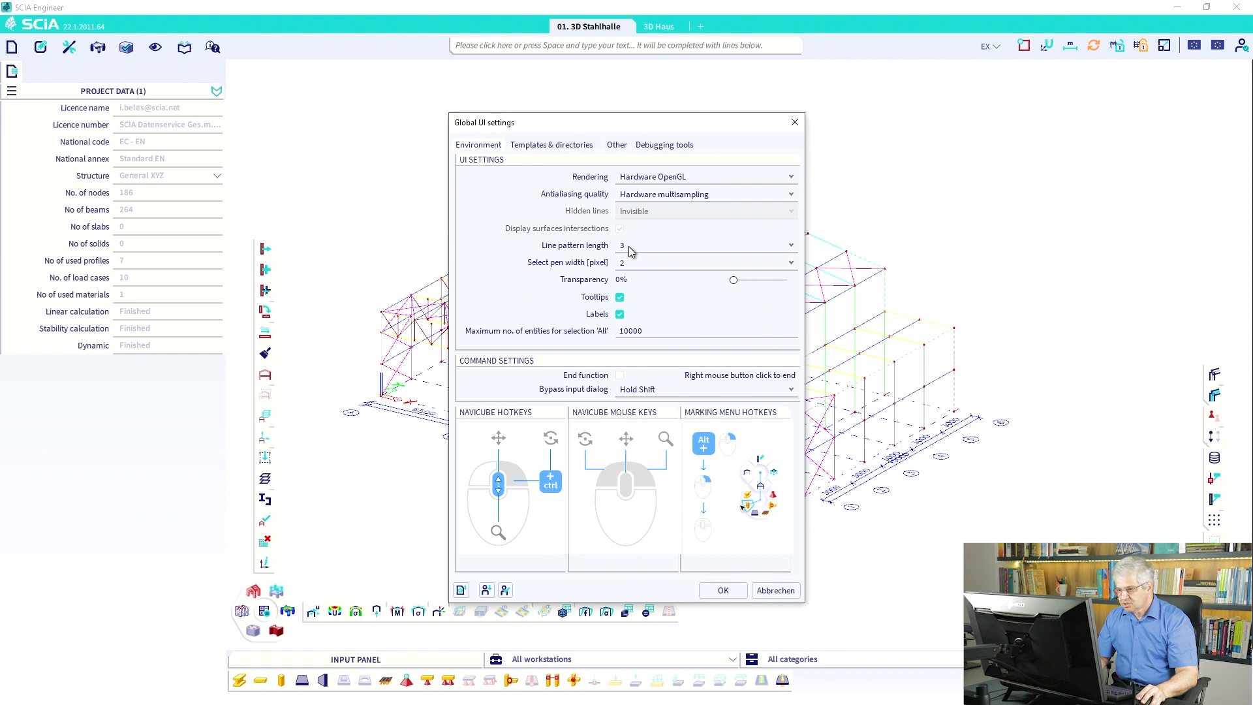
left_click(632, 264)
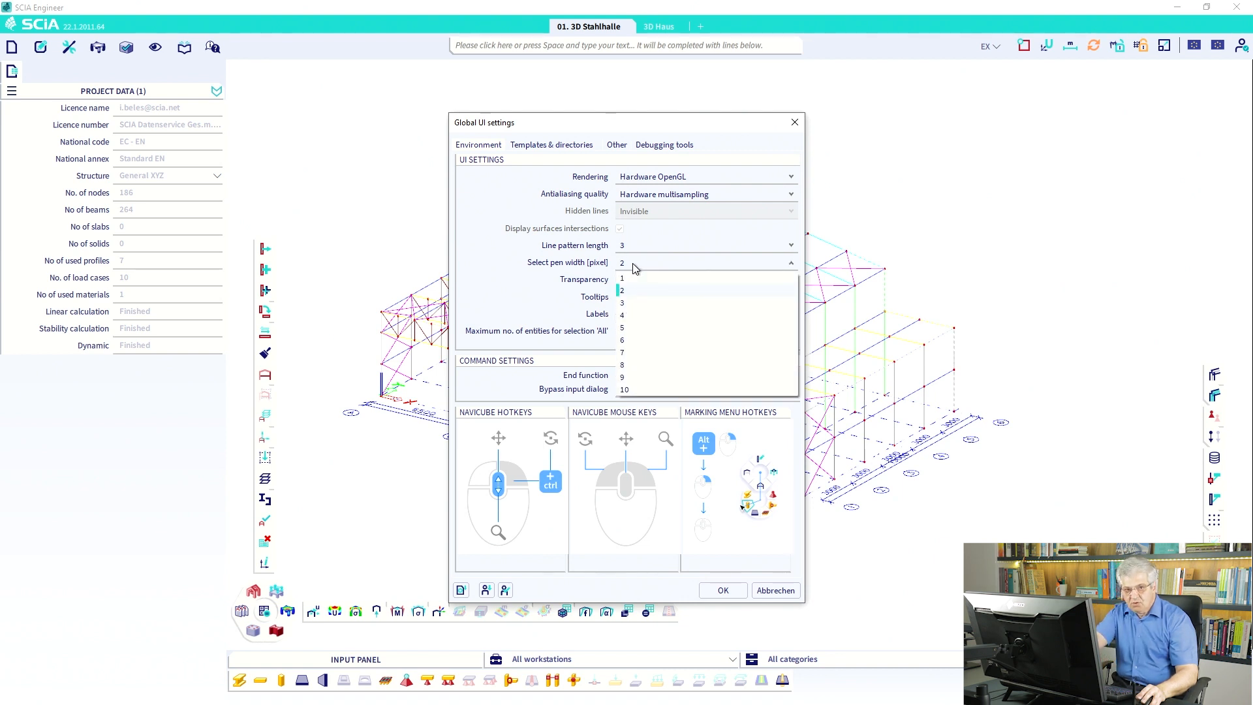
left_click(630, 262)
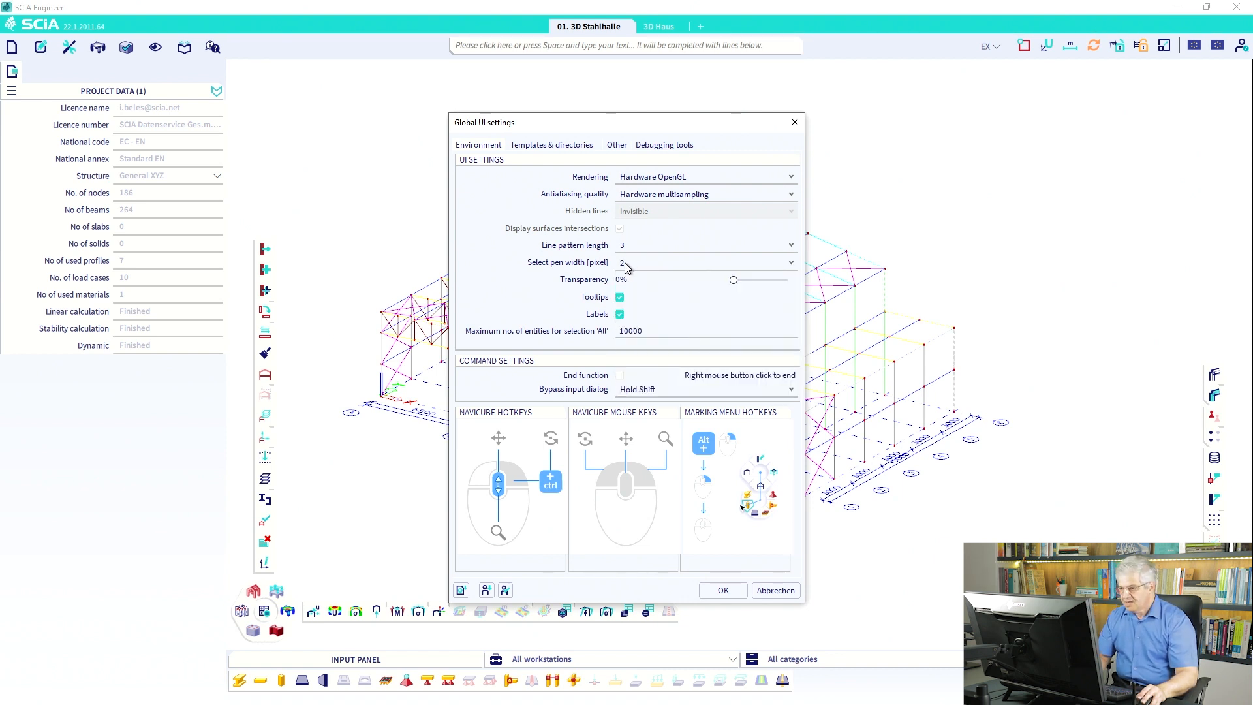
left_click(655, 178)
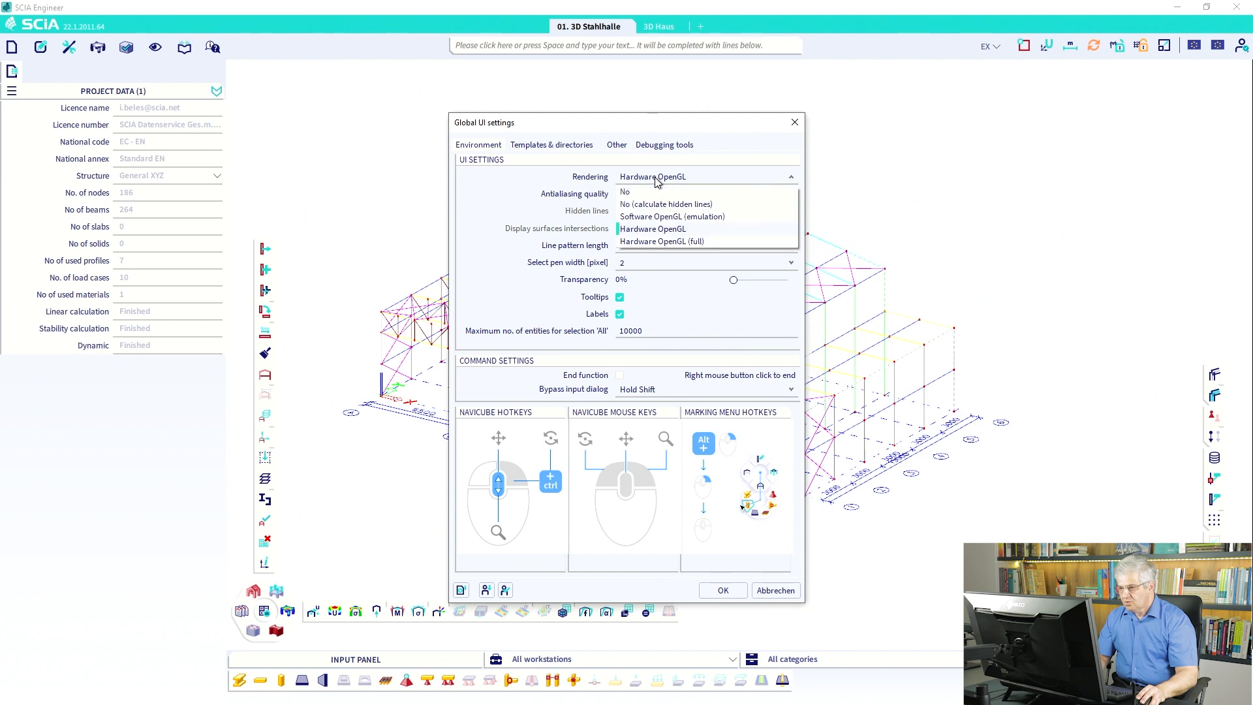
left_click(660, 240)
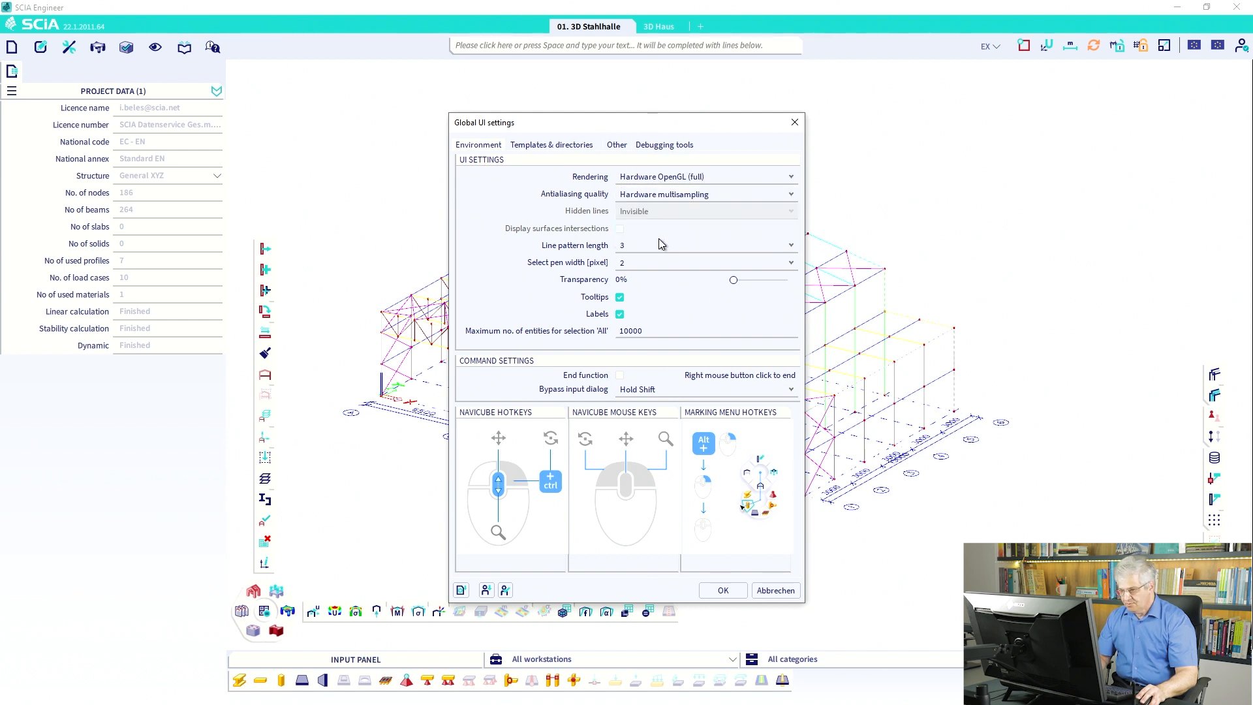
left_click(724, 590)
Select the rear roof corner with a crossing rectangle, clear it, select the crossed bracing girts there, and clear the selection.
left_click_drag(683, 174, 625, 222)
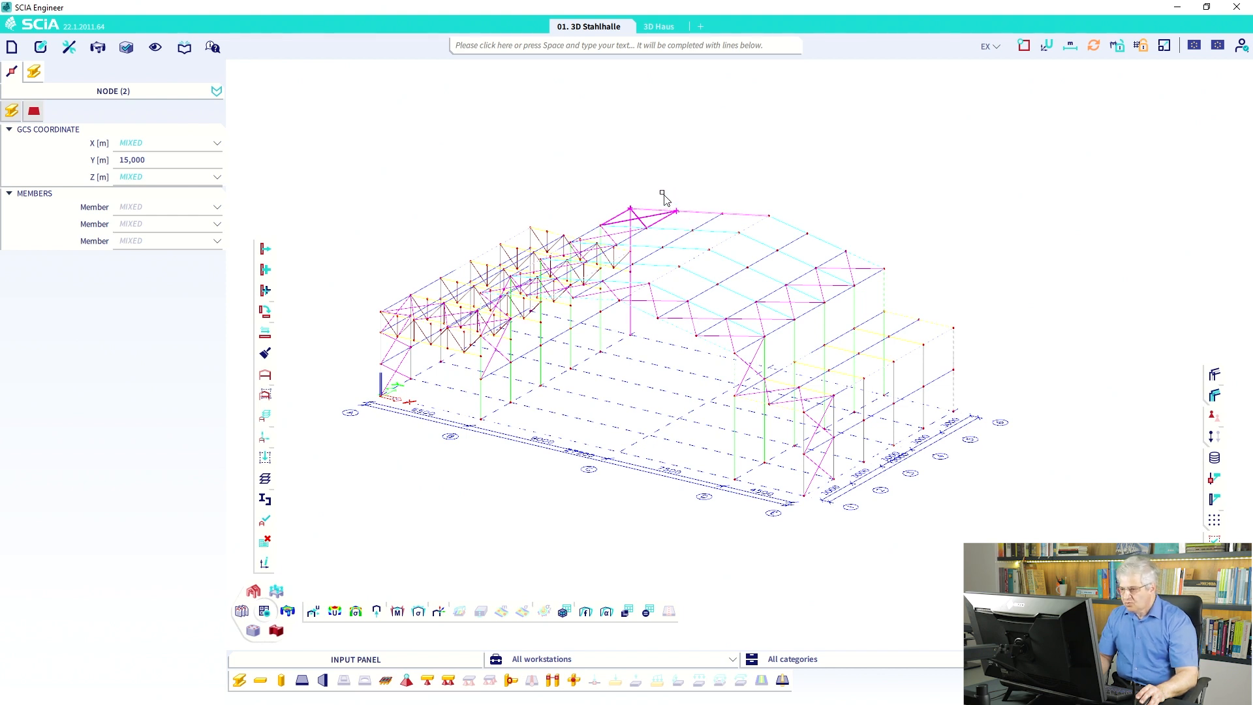
key("Escape")
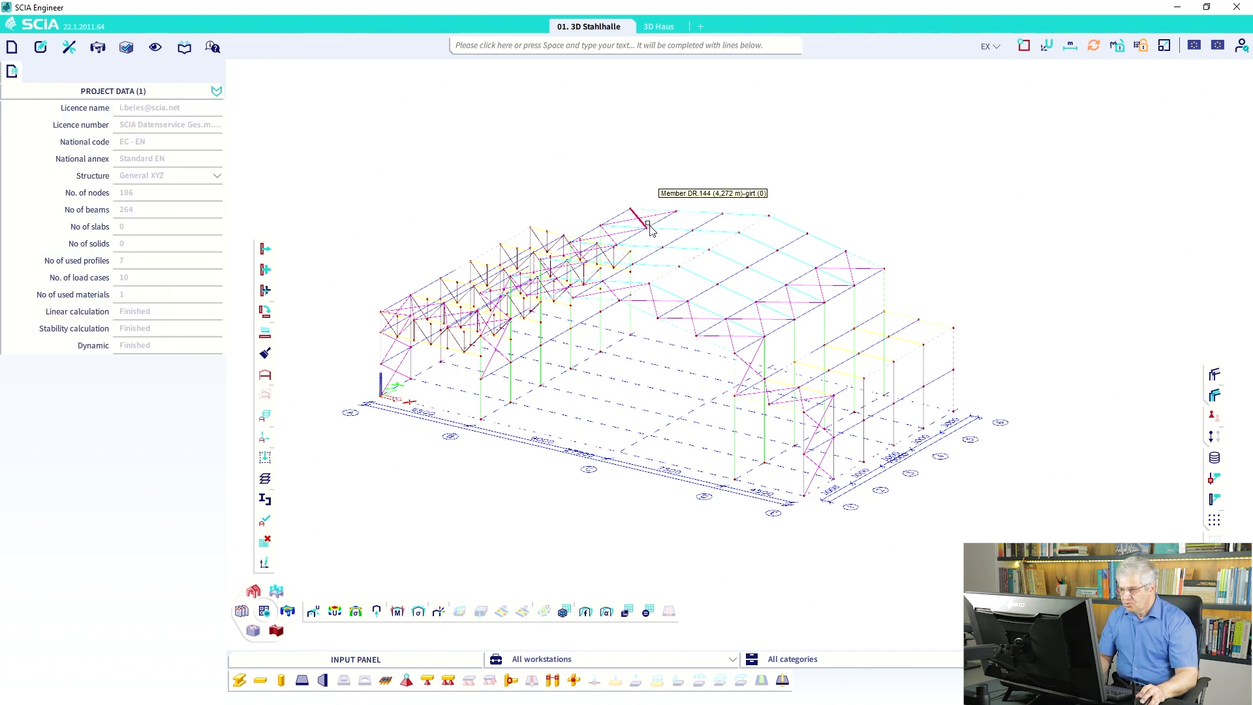
left_click(636, 218)
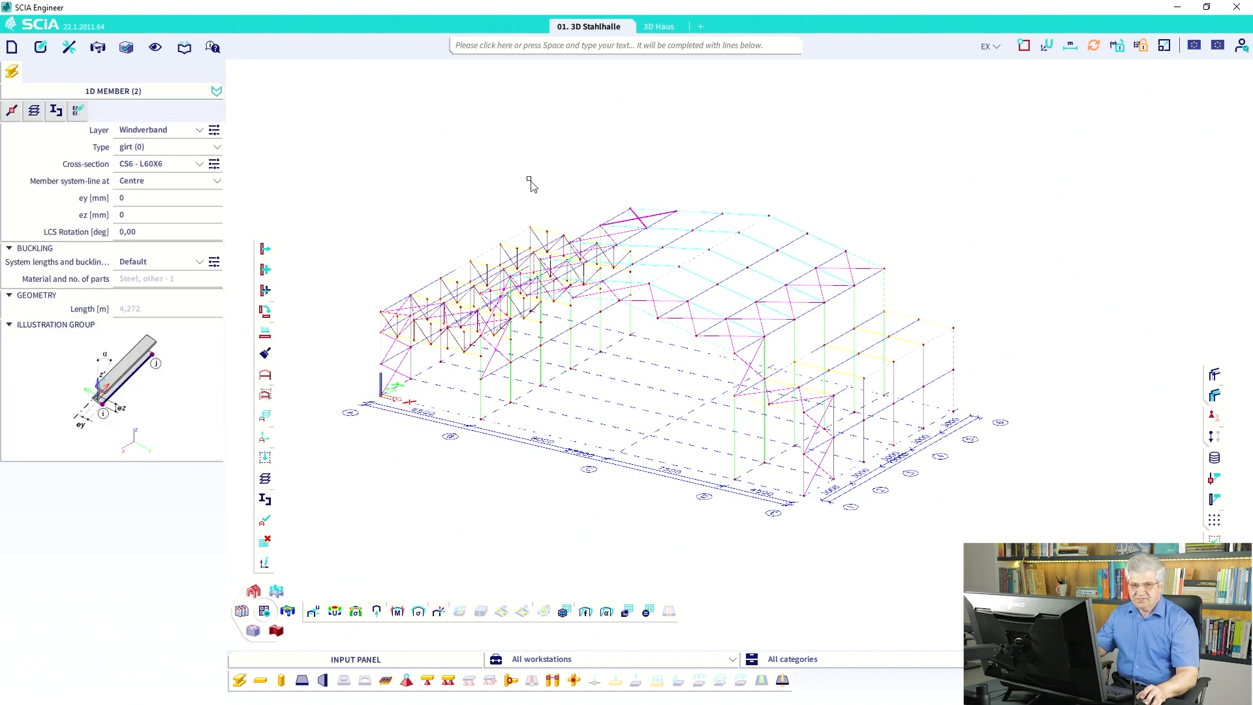
key("Escape")
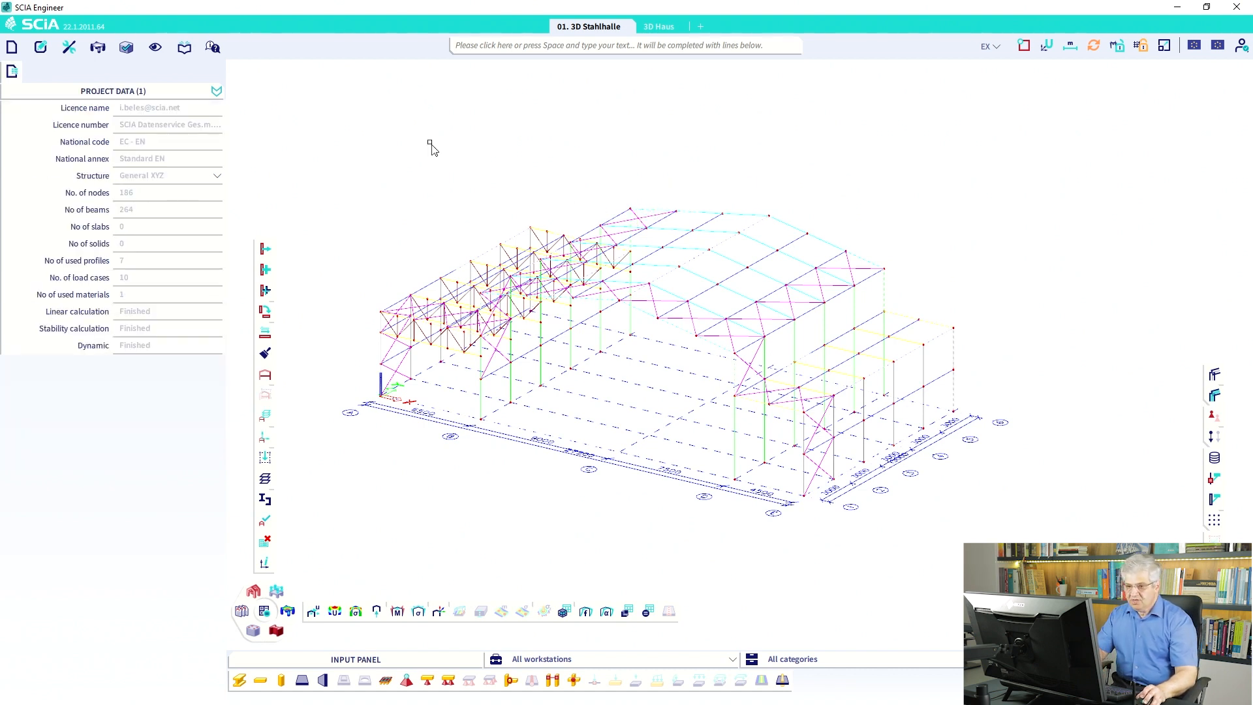
Keep Rendering on Hardware OpenGL (full), set the select pen width to 4 pixels in the Global UI settings, and apply it.
left_click(156, 49)
left_click(187, 192)
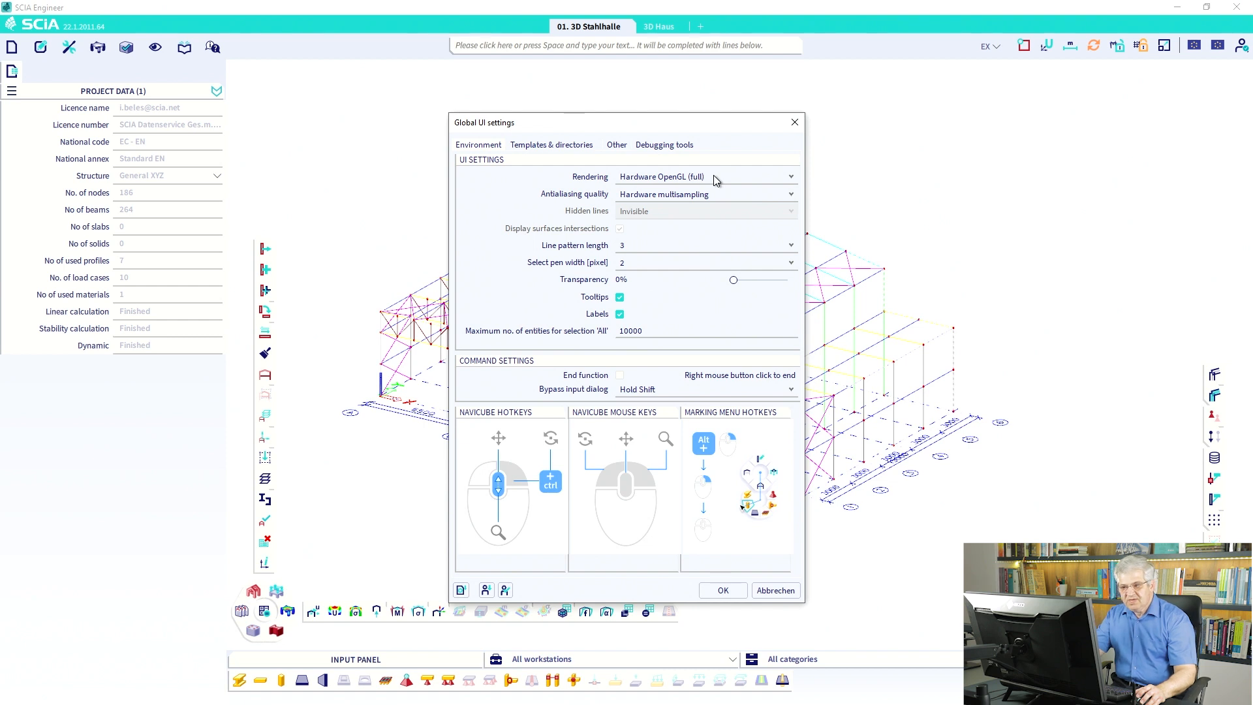
left_click(714, 175)
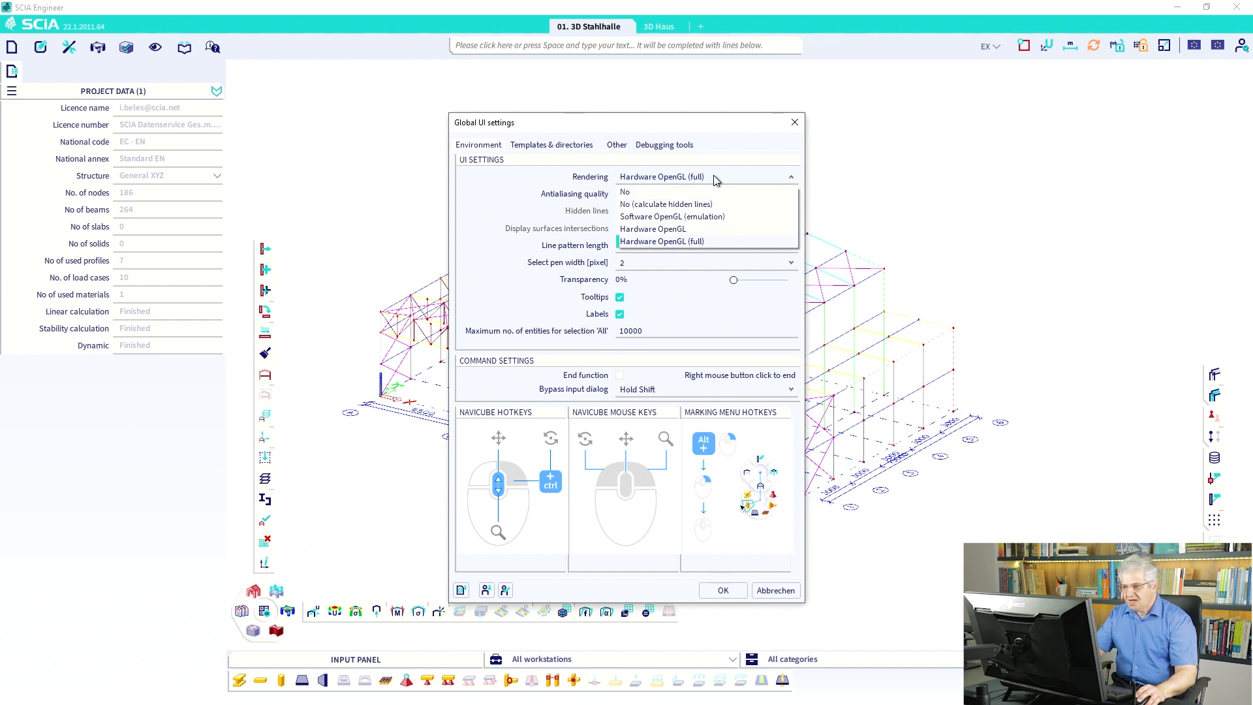
left_click(685, 239)
left_click(648, 260)
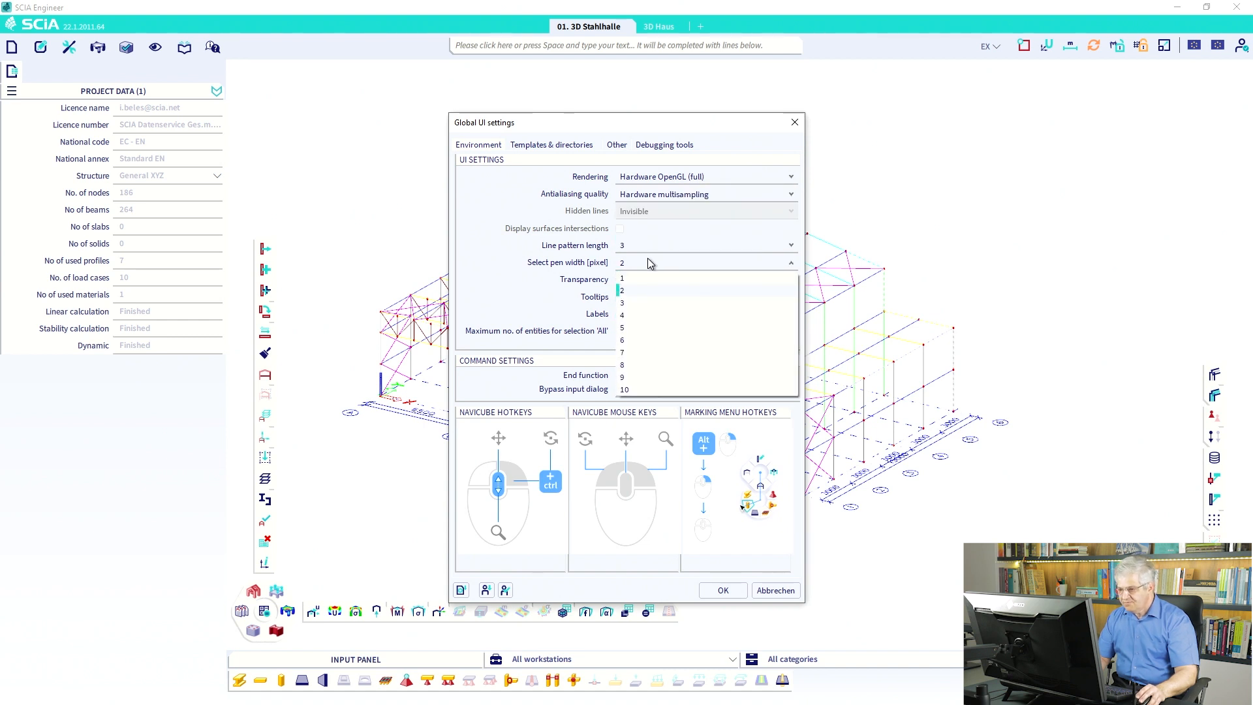
left_click(632, 316)
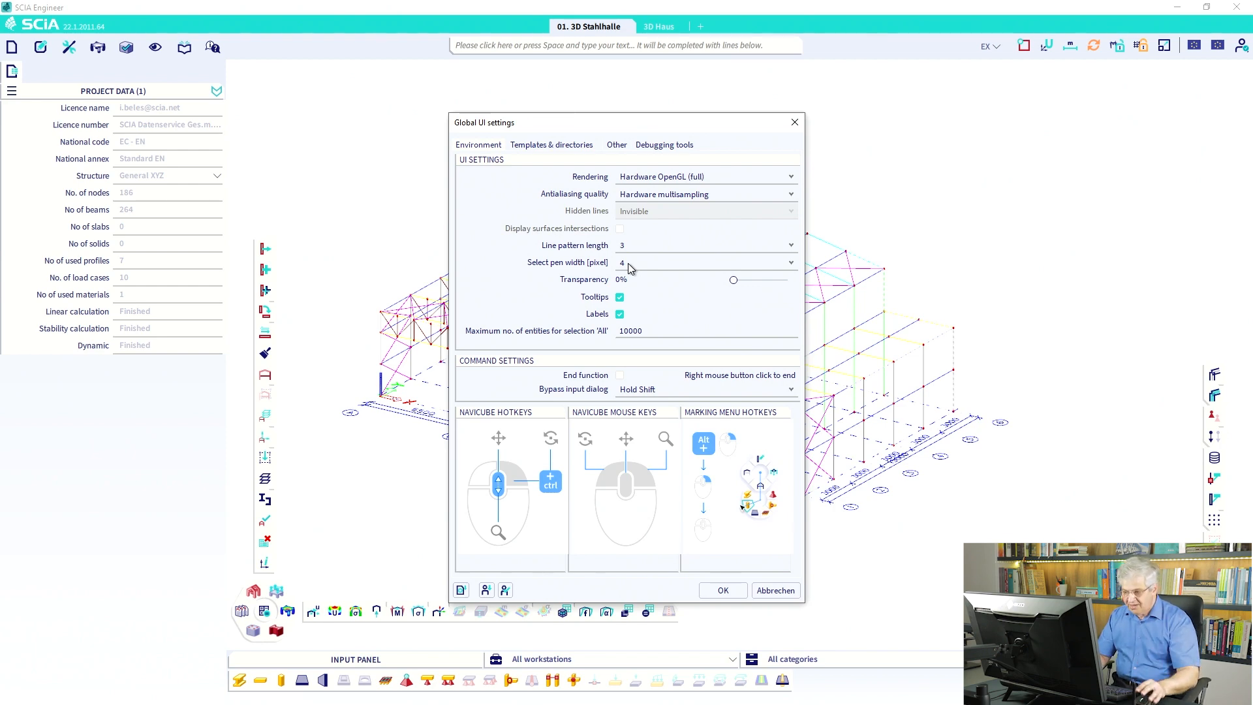
left_click(723, 591)
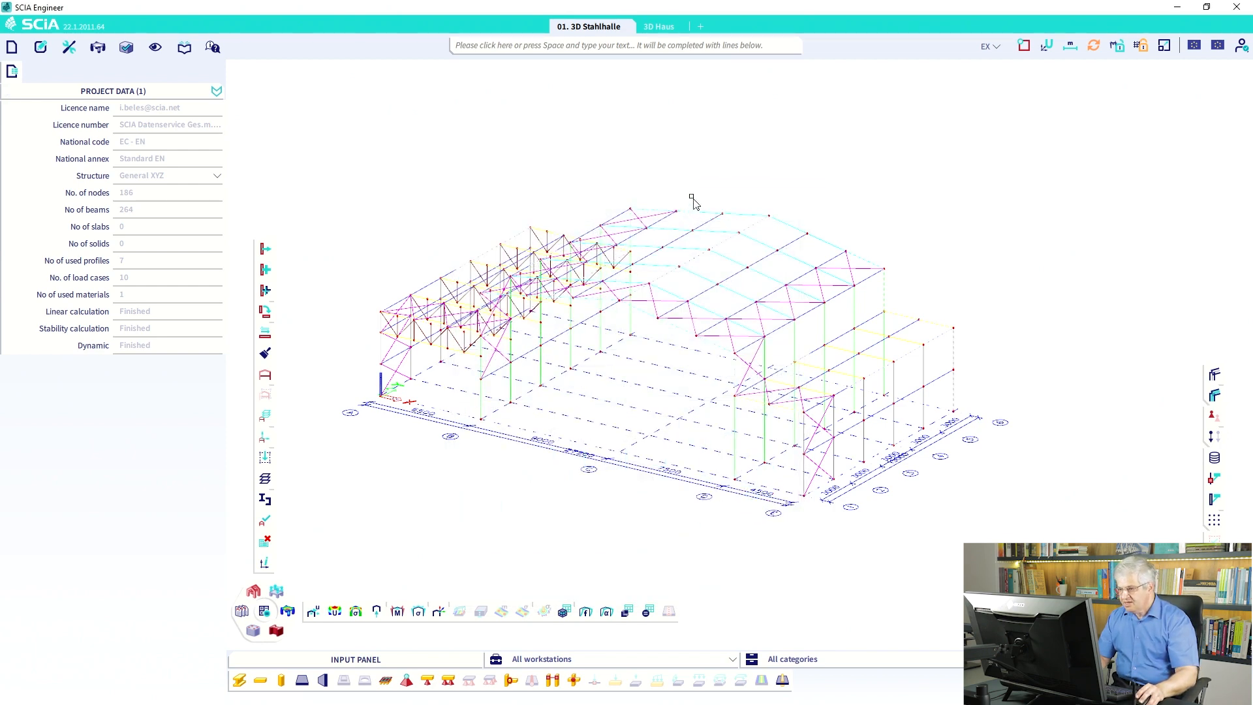
Select the rear roof corner members of the hall with a crossing rectangle and clear the selection.
left_click(625, 261)
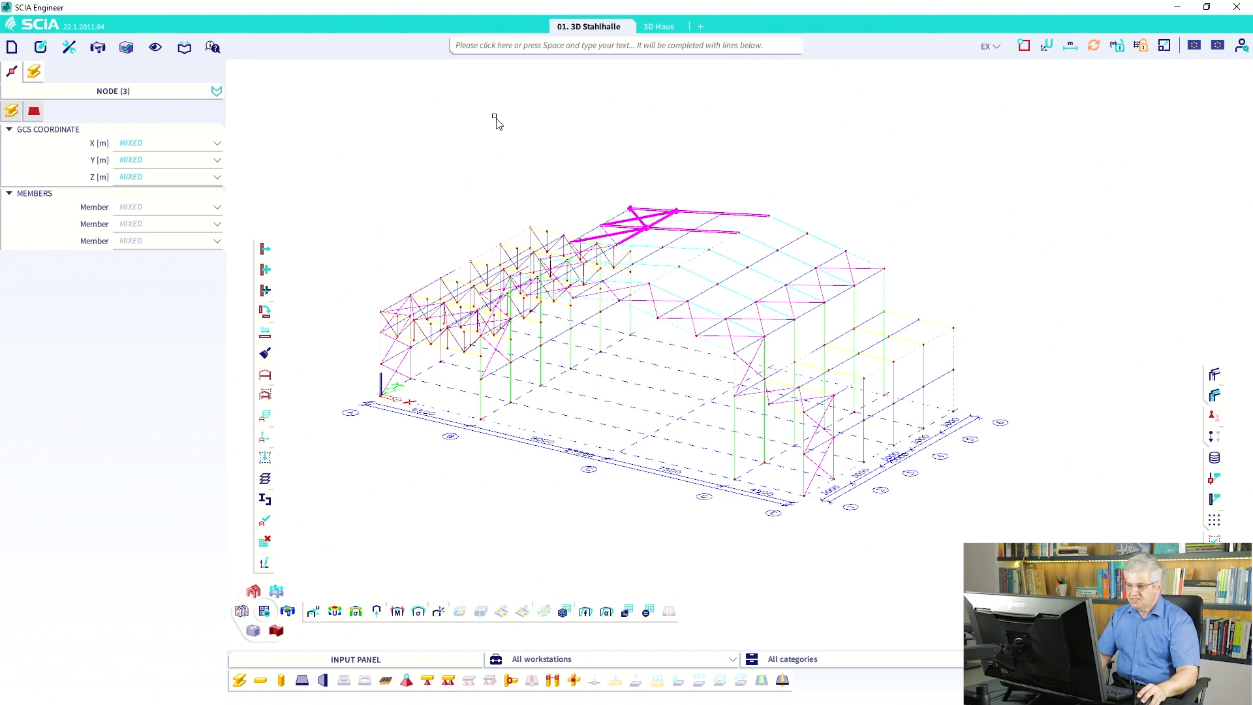
key("Escape")
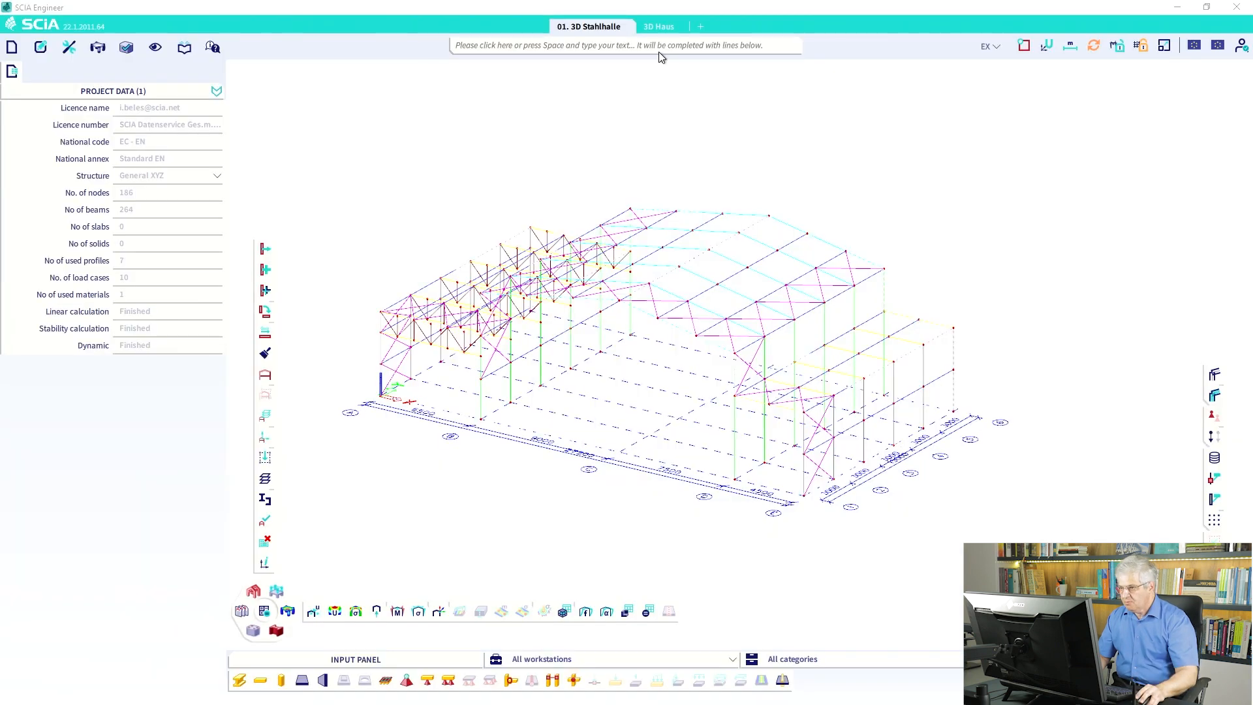
Switch to the 3D Haus project, pick the upper edge shared by wall S24 and plate S26, and dismiss the object choice.
left_click(659, 27)
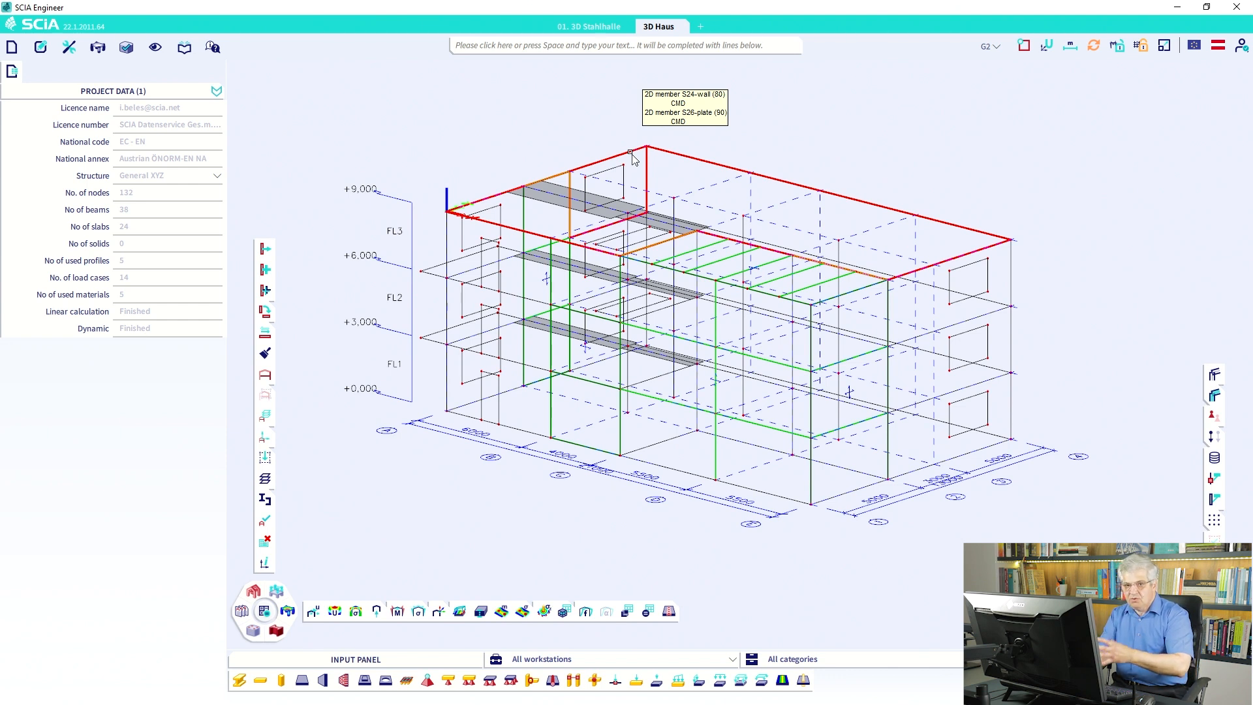
left_click(631, 156)
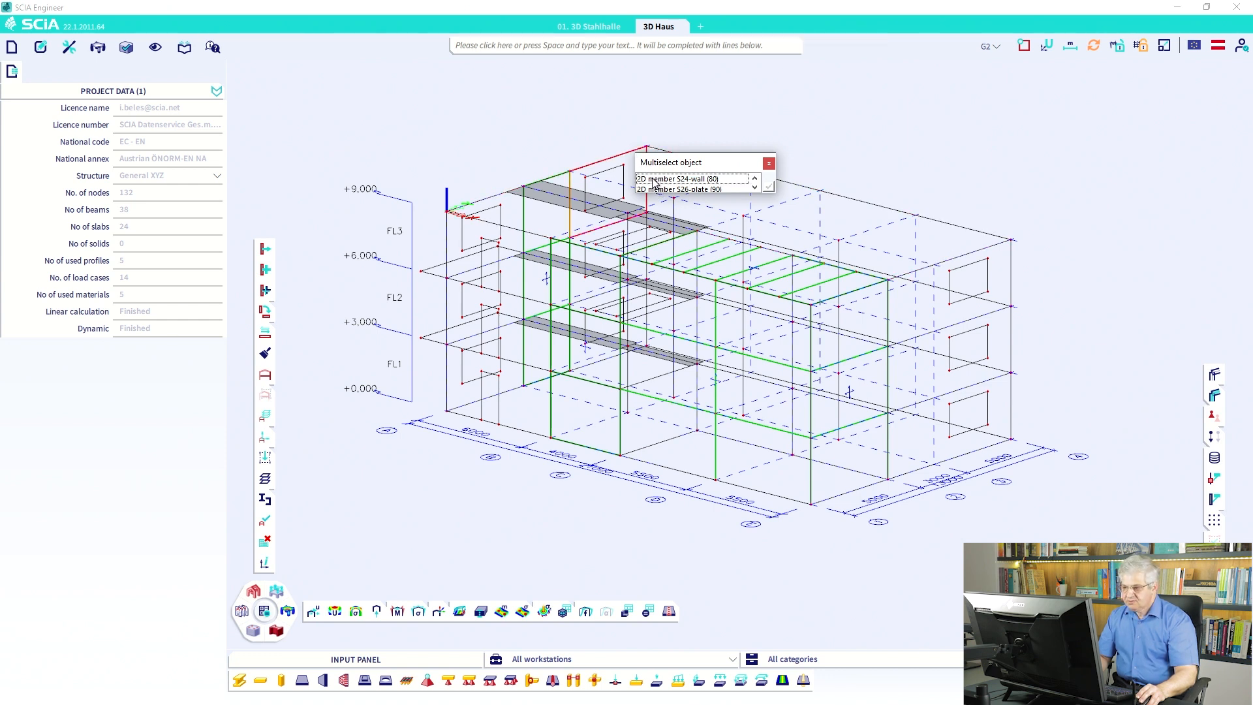
left_click(578, 143)
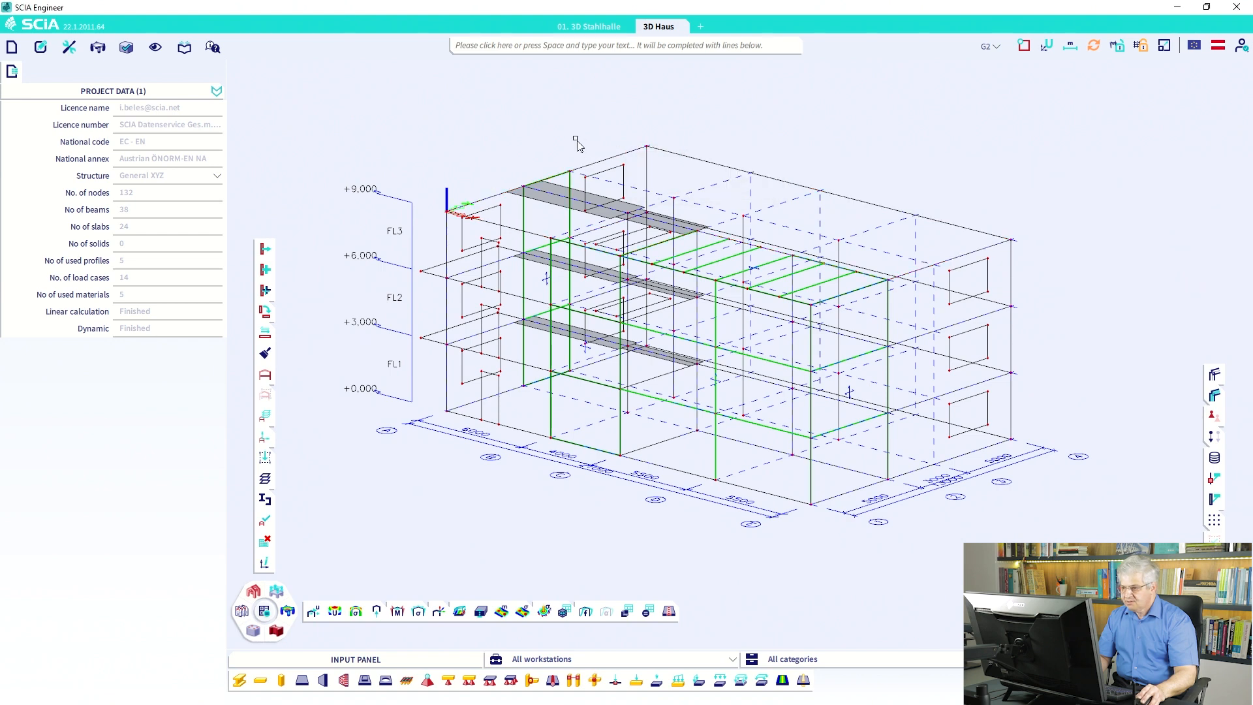
Turn on single selection mode, select wall S24 at its shared upper edge, and clear the selection.
left_click(126, 47)
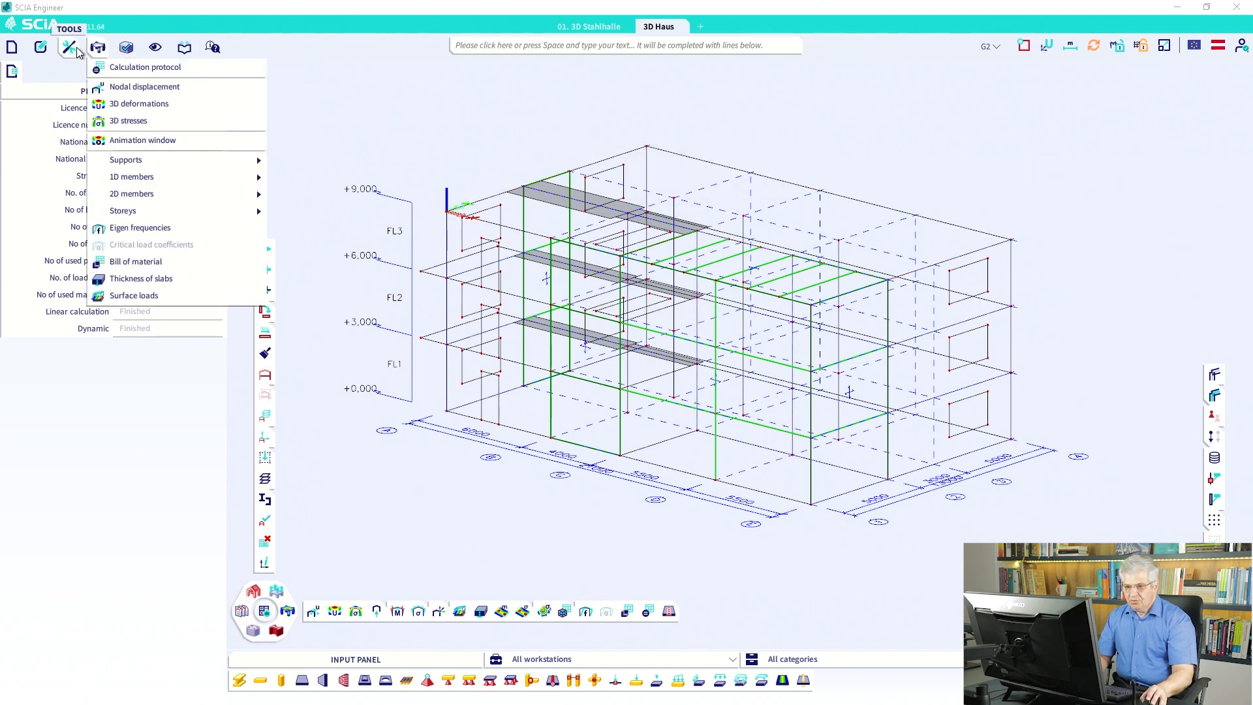
mouse_move(95, 91)
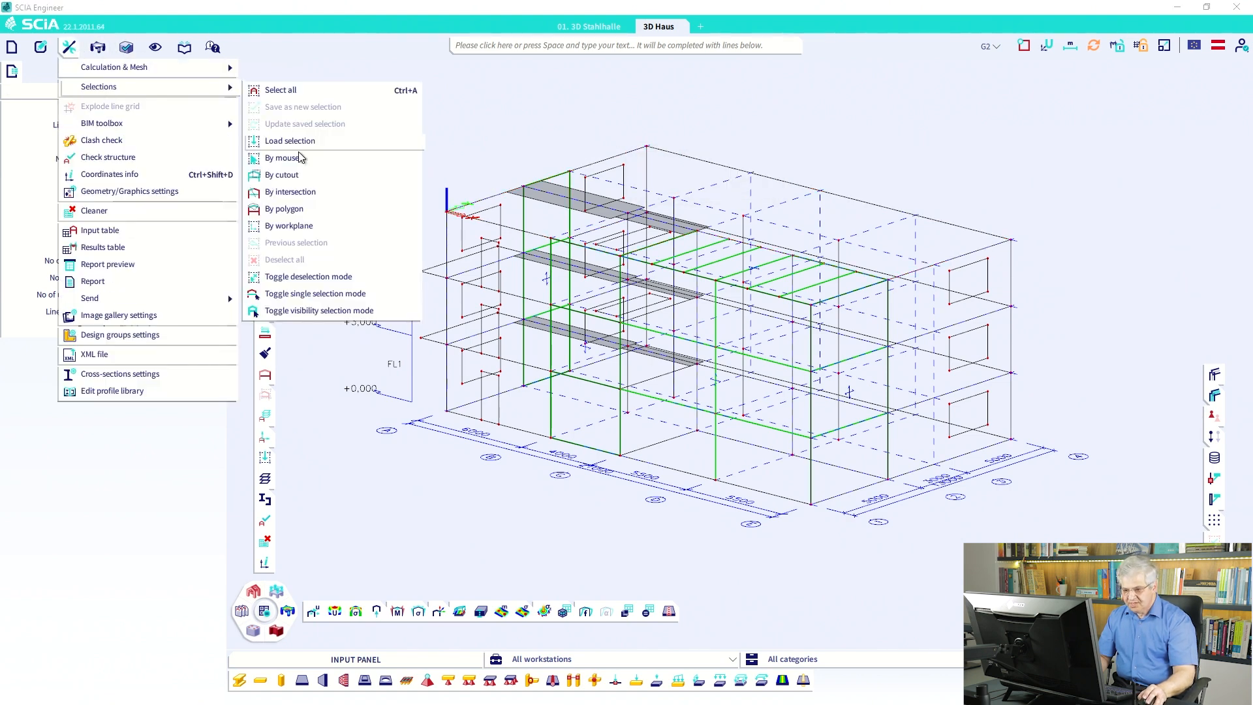
left_click(315, 295)
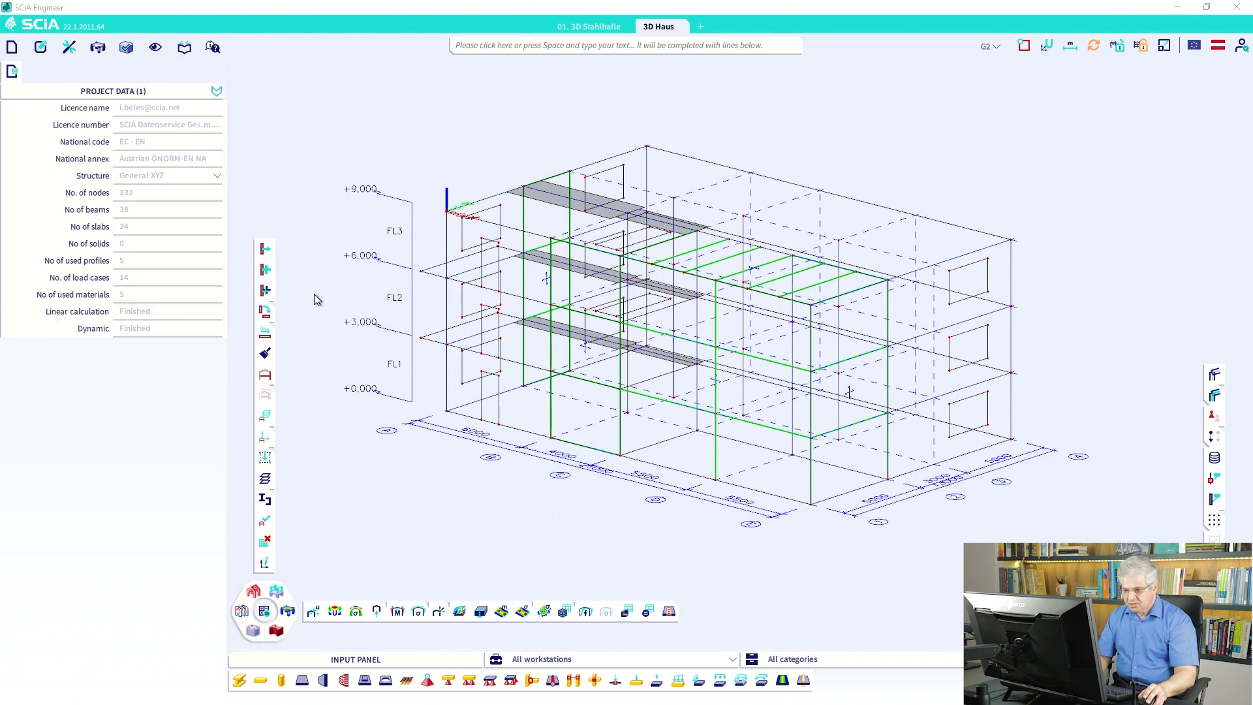
left_click(625, 155)
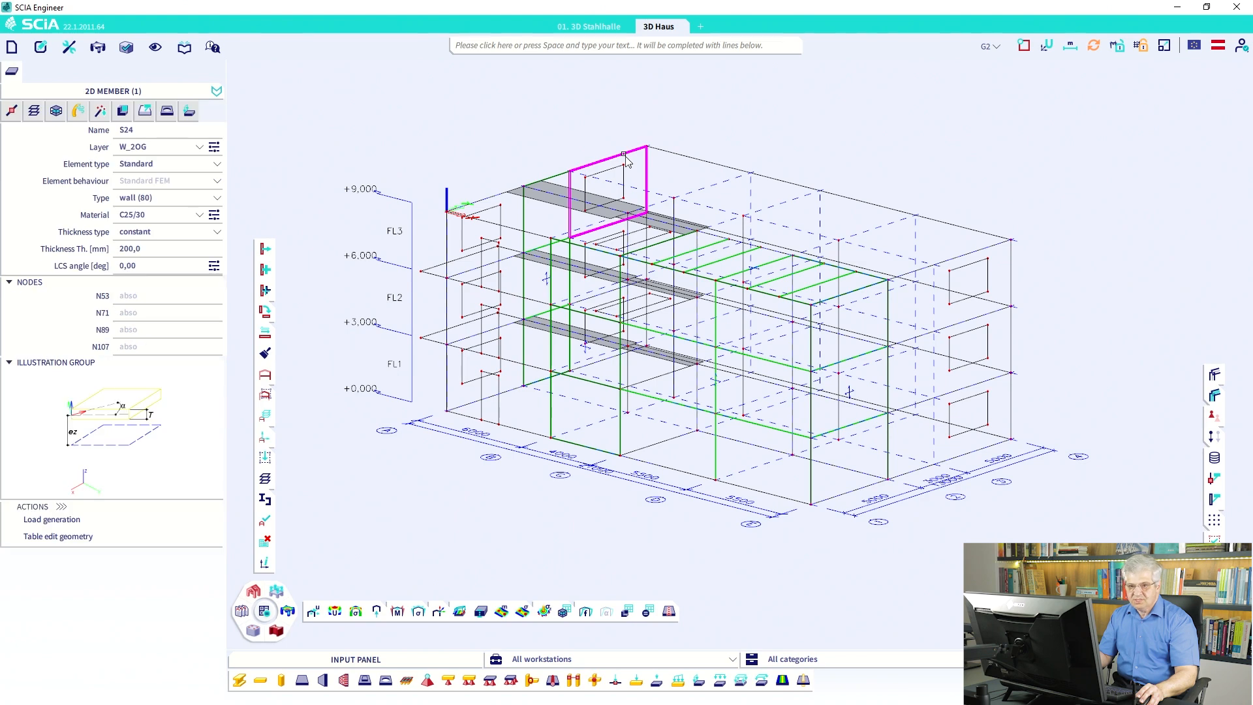
key("Escape")
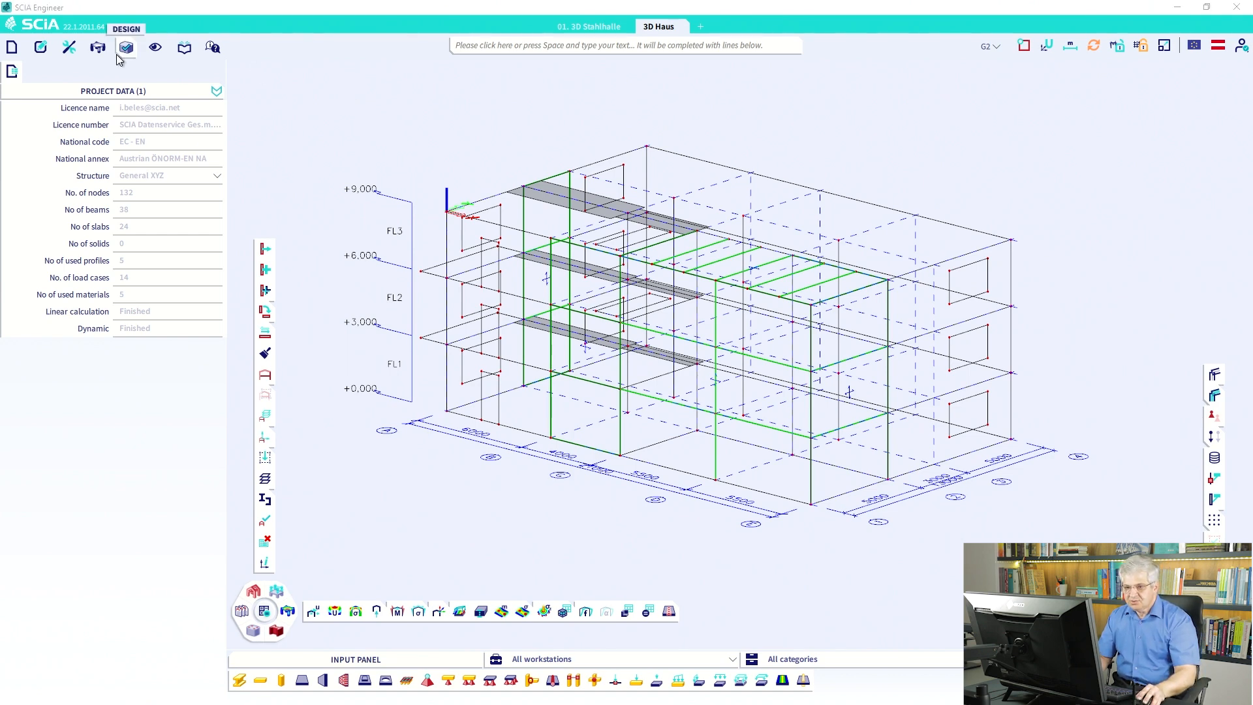
Turn off single selection mode, pick the shared edge of wall S24 and plate S26 again, and dismiss the object choice.
left_click(69, 47)
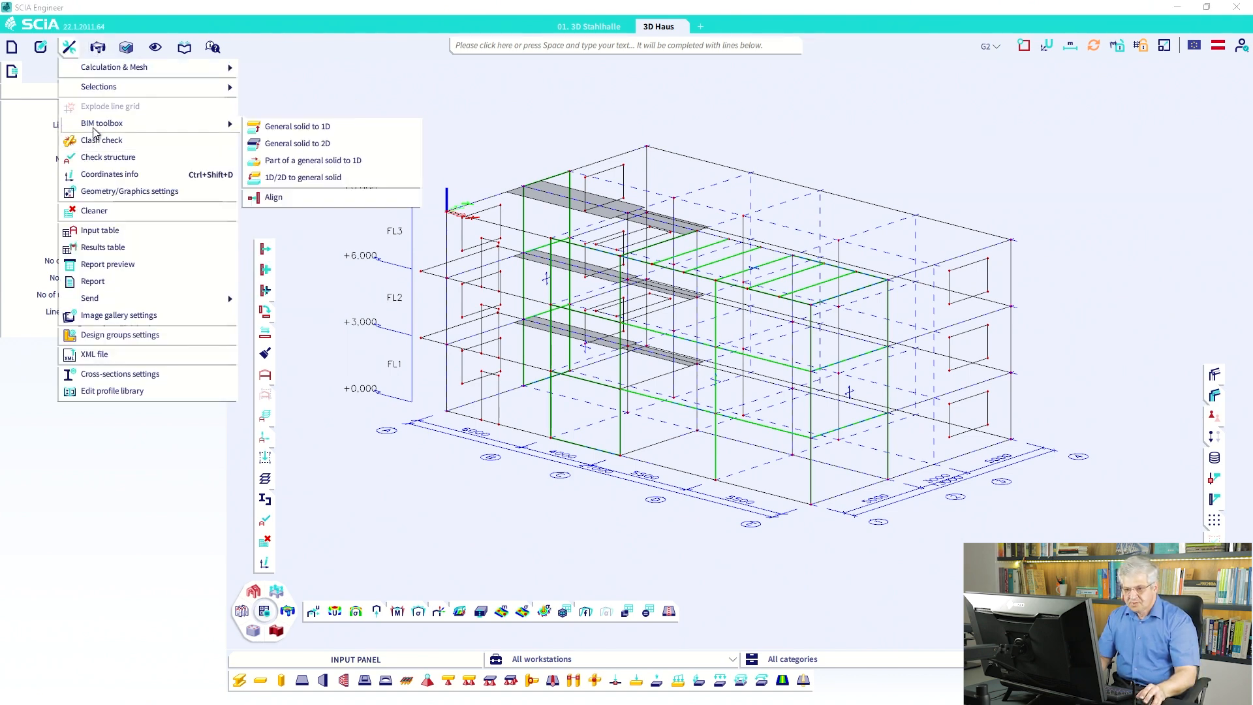
mouse_move(136, 87)
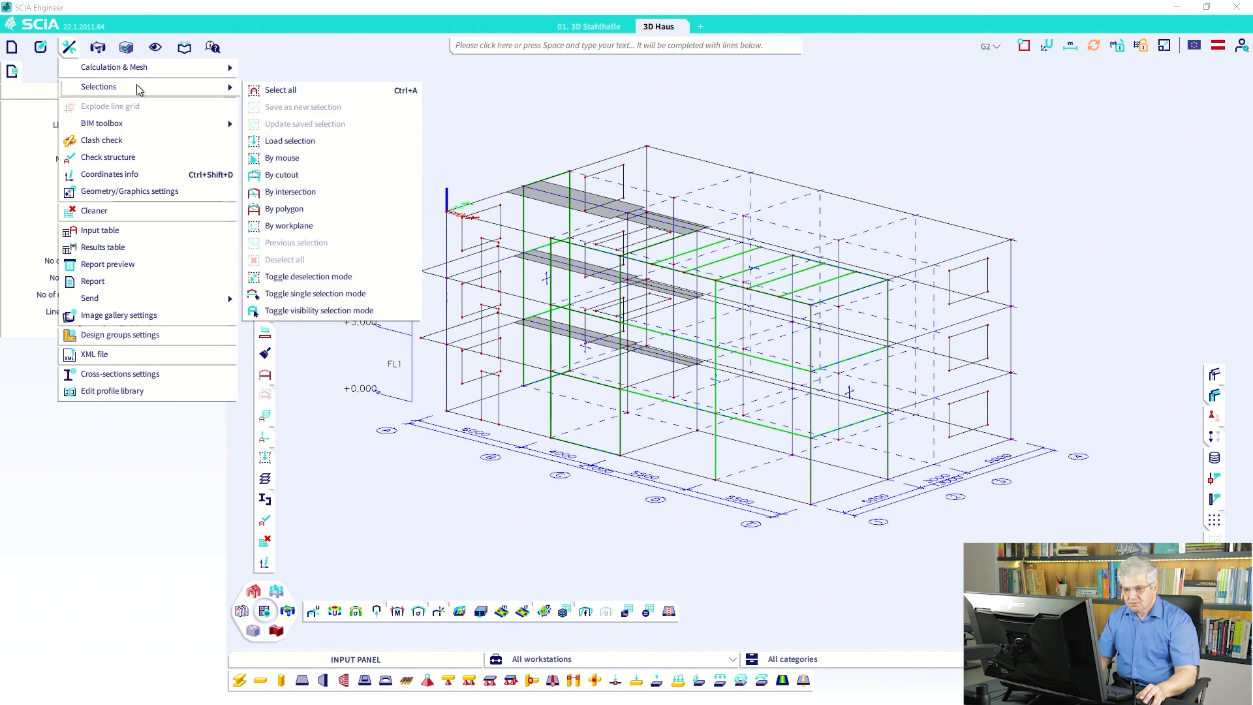
left_click(340, 295)
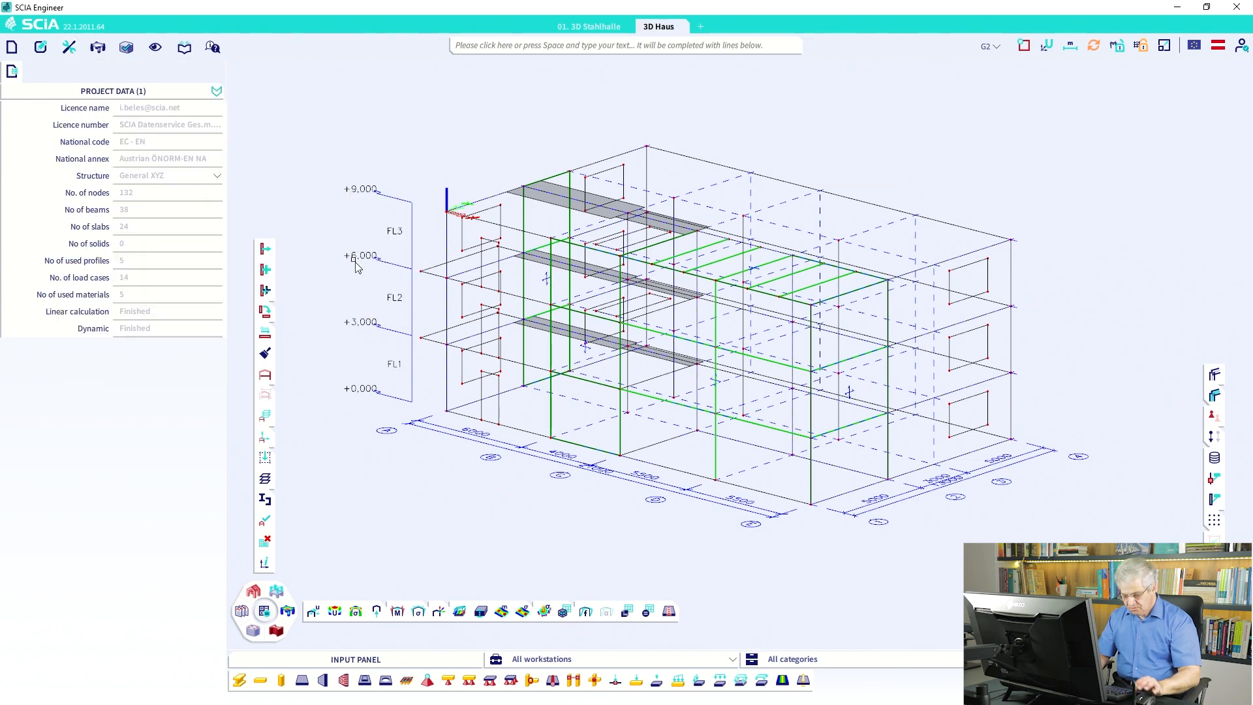
left_click(633, 153)
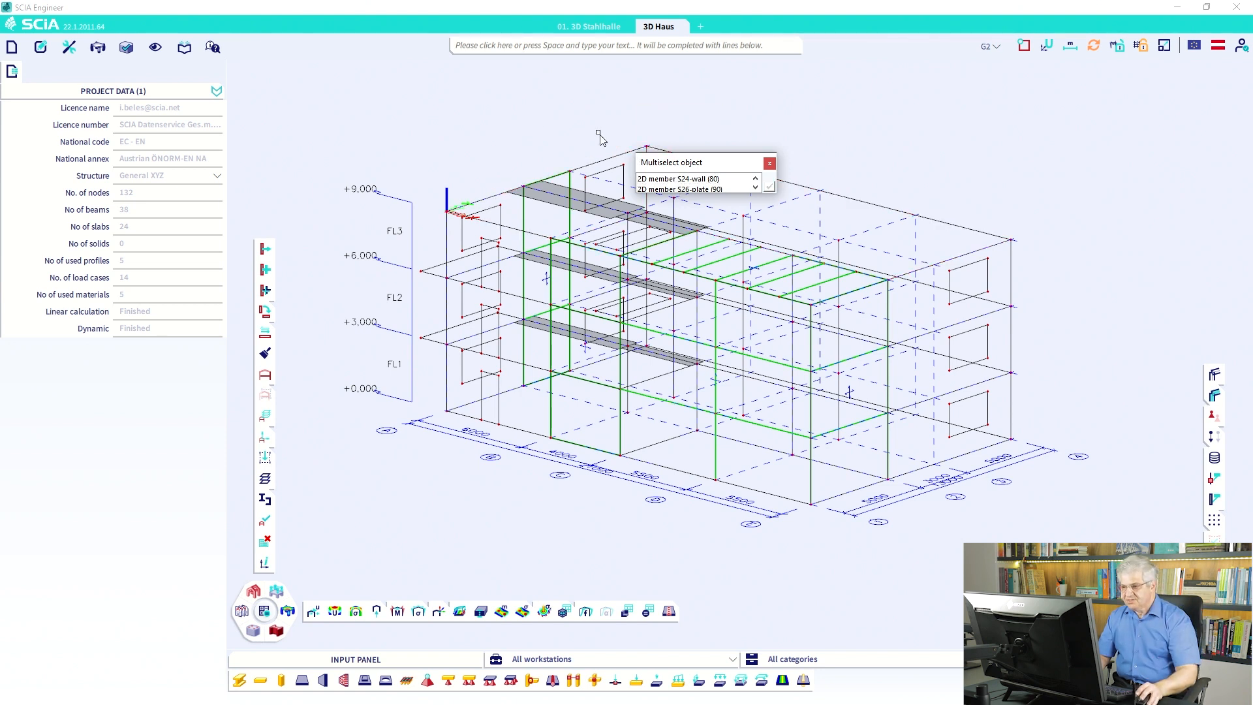
key("Escape")
Switch to the presentation, view the Visibility selection mode slide, and return to SCIA Engineer.
key("ctrl+super+Right")
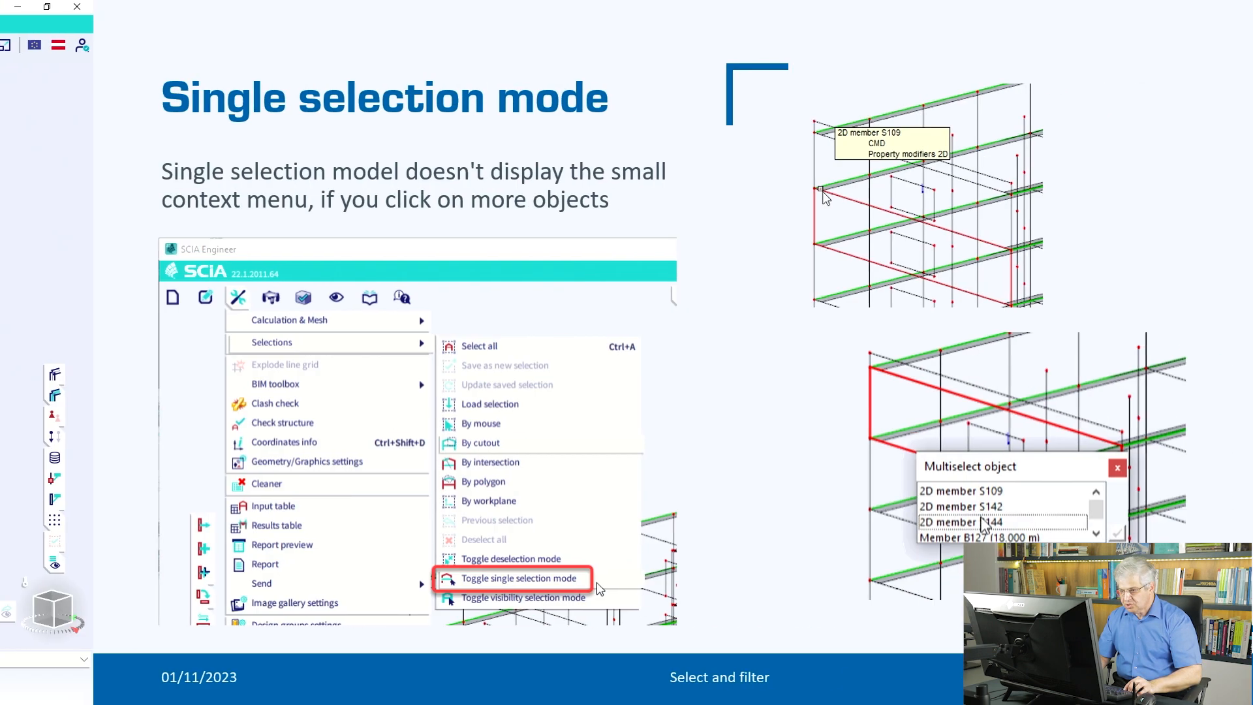
key("Right")
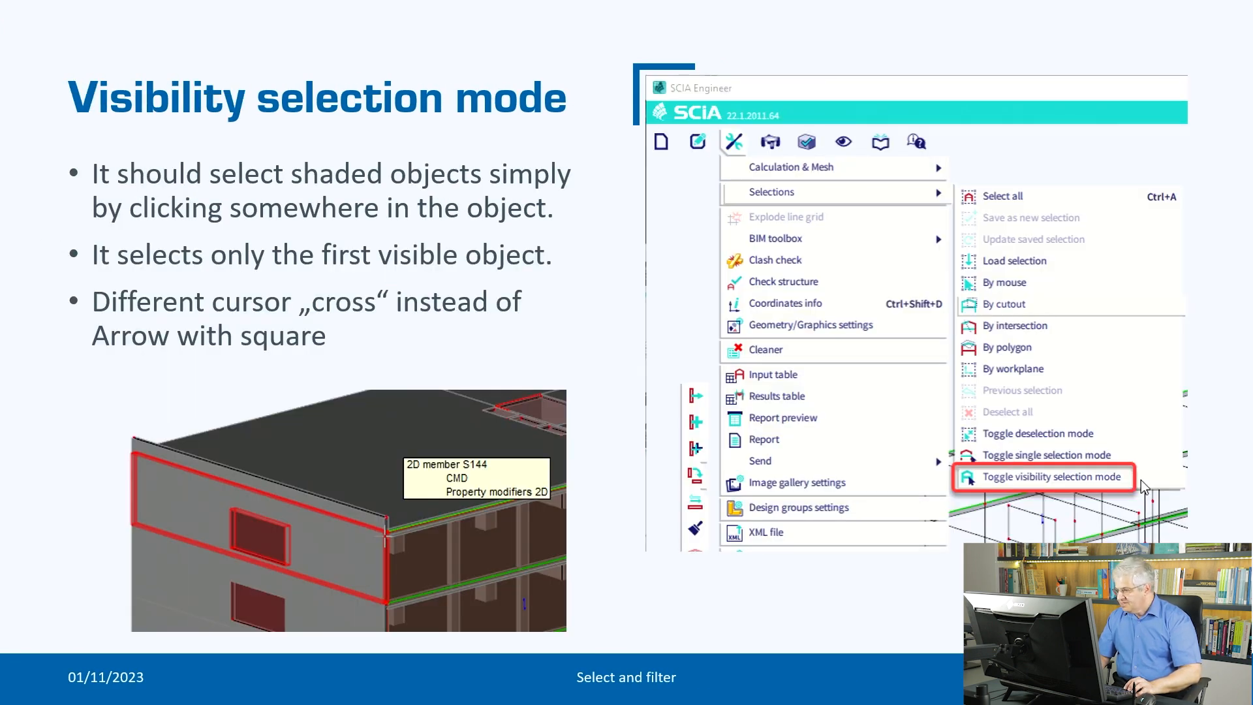
key("ctrl+super+Left")
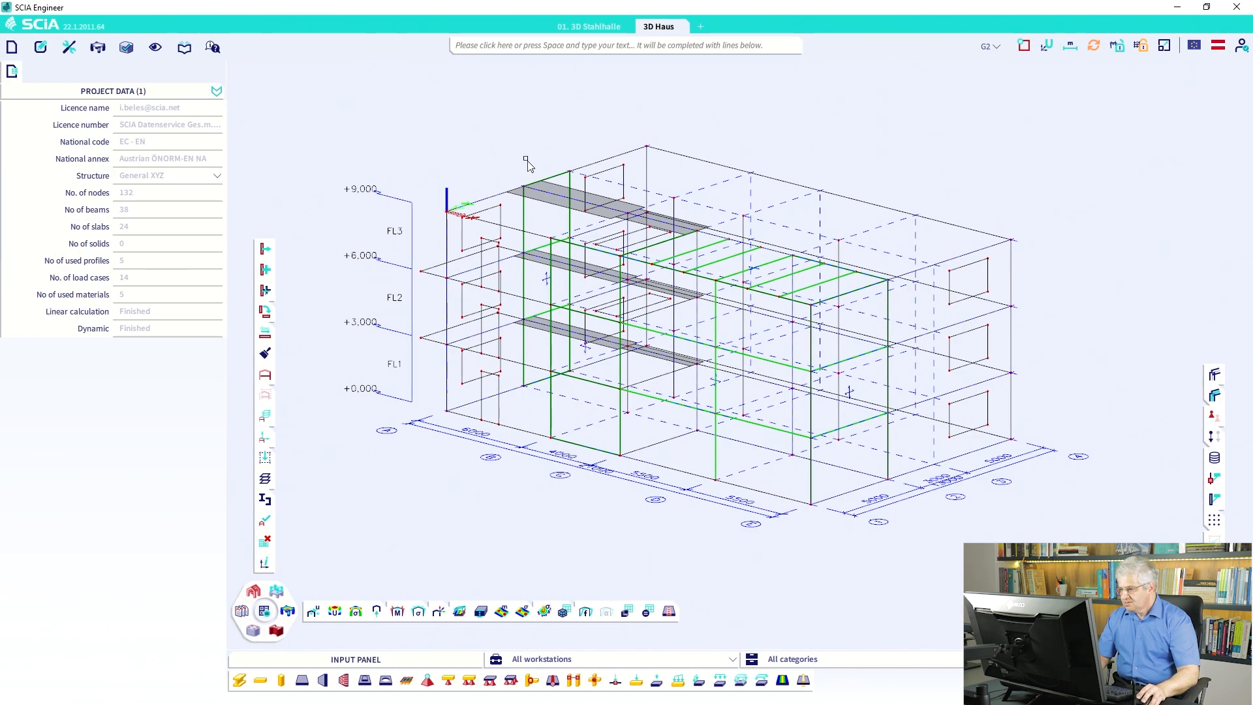
Display the house members as shaded volumes and toggle visibility selection mode.
left_click(1215, 374)
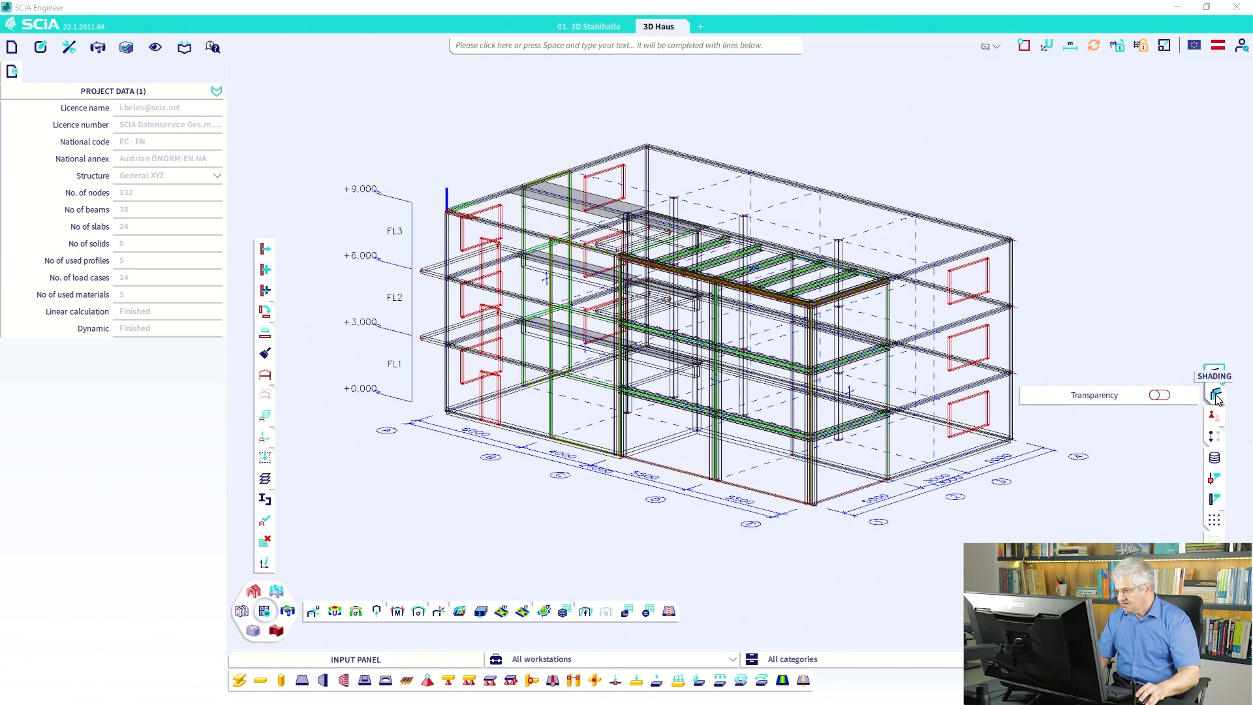
left_click(1214, 395)
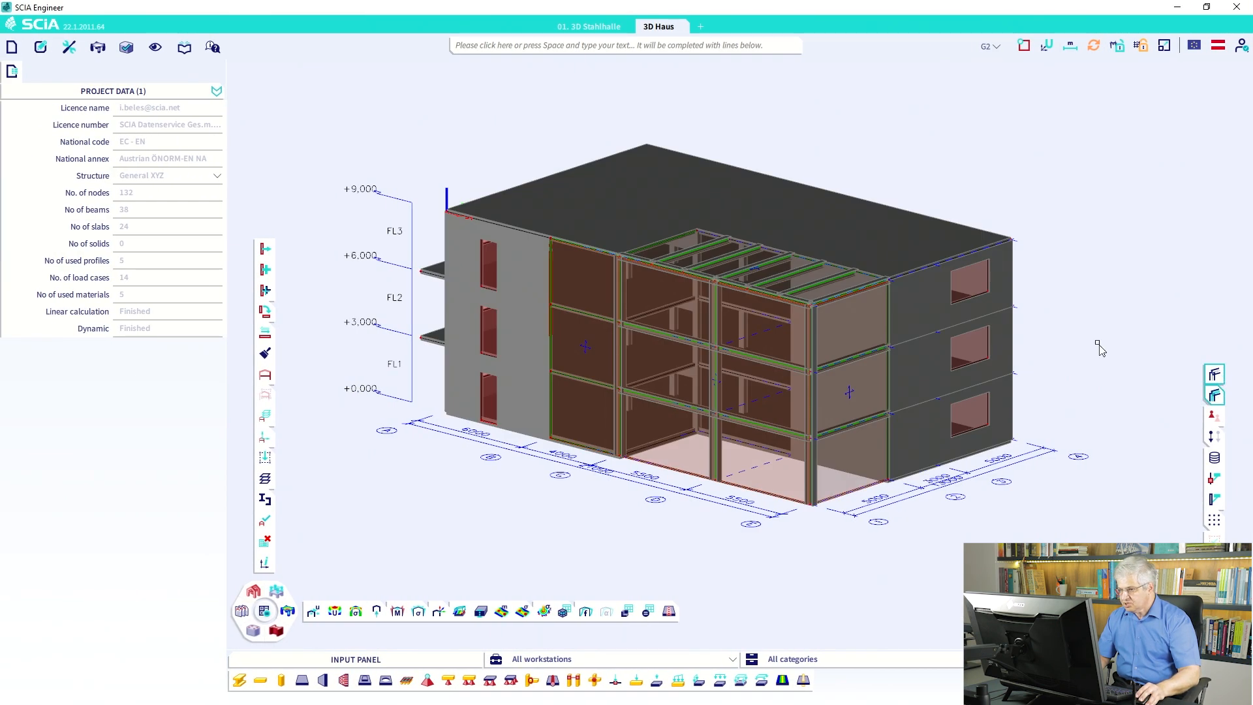
left_click(72, 49)
mouse_move(95, 87)
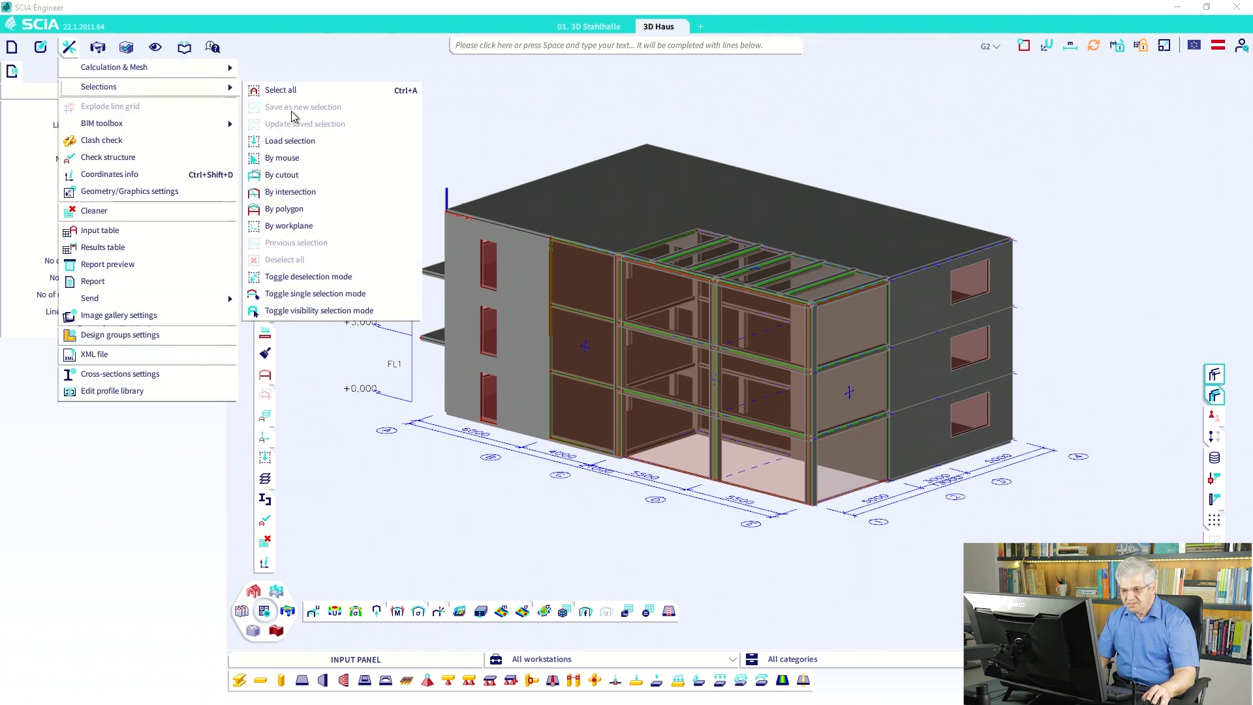
left_click(323, 311)
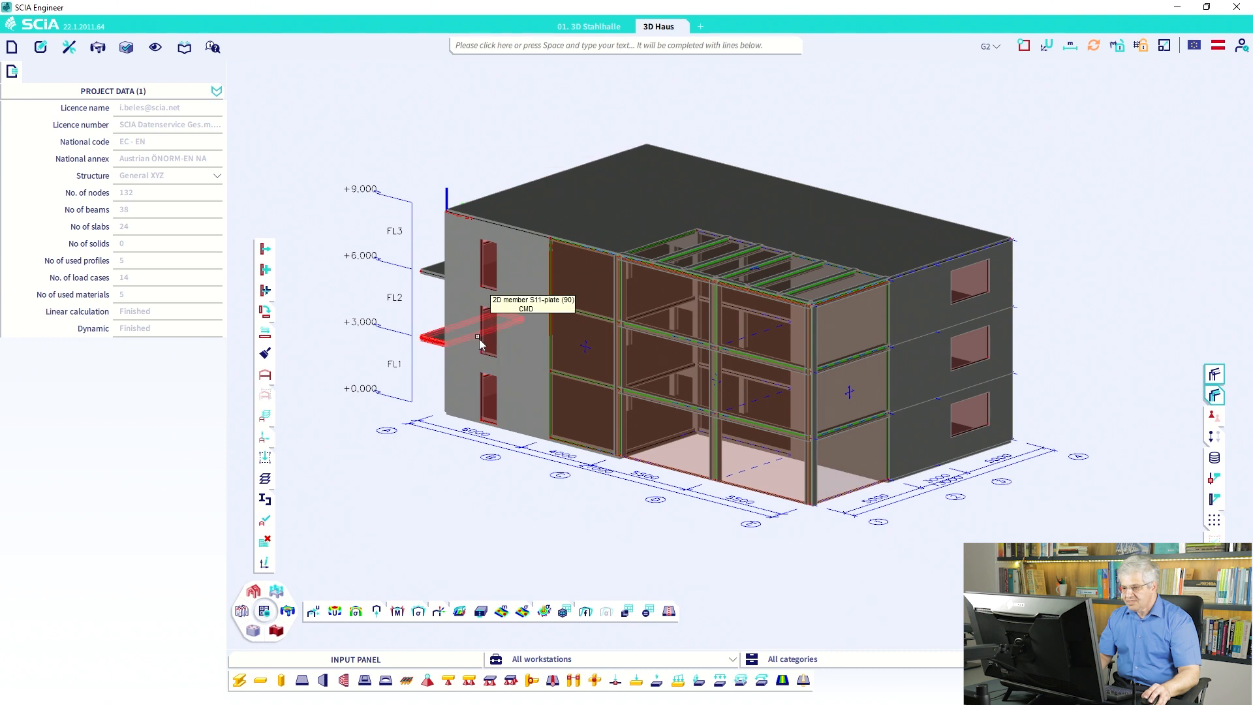
In the front view, select members crossing storey FL2 and add those fully enclosed by a thin rectangle around the +3,000 slab.
left_click(1159, 600)
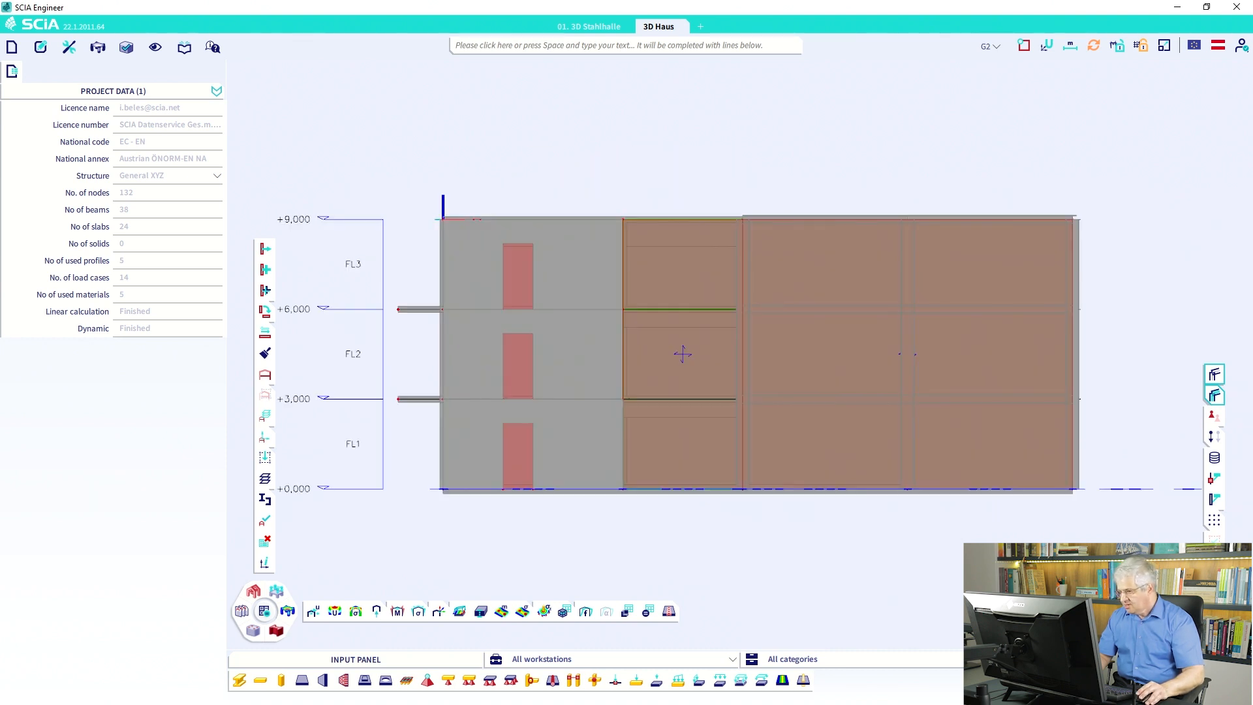
left_click_drag(1128, 377, 420, 333)
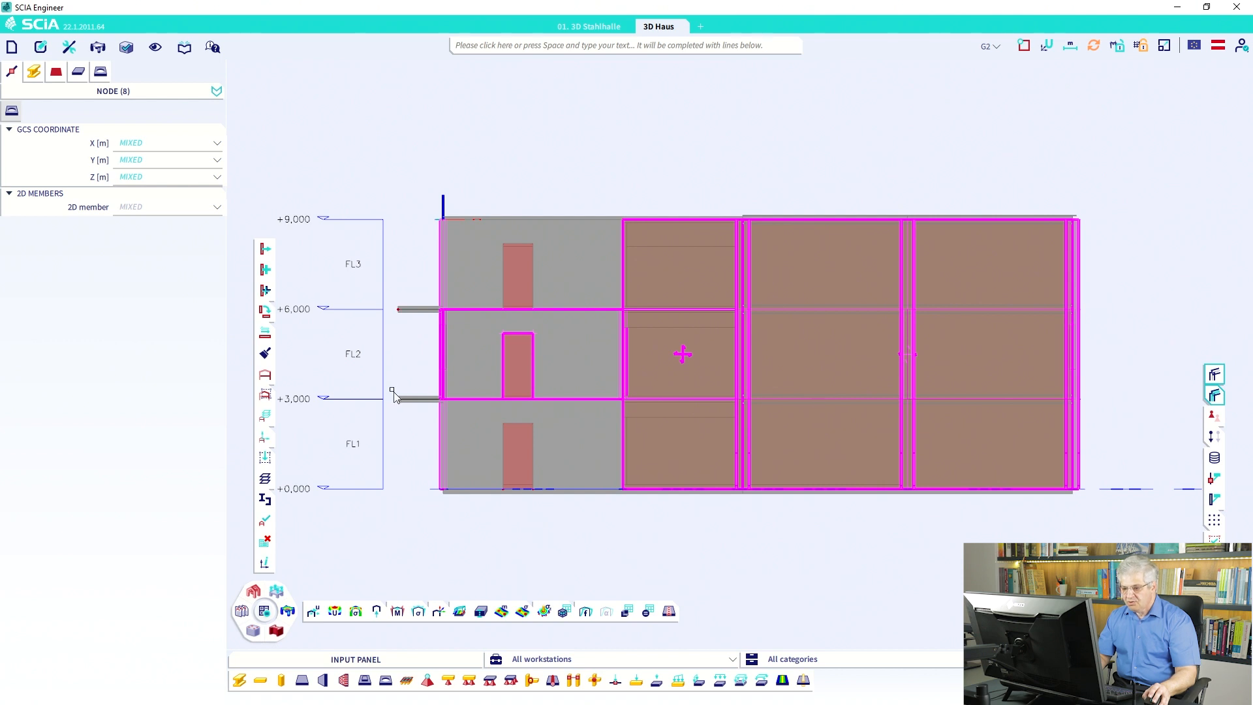
left_click_drag(390, 387, 1091, 408)
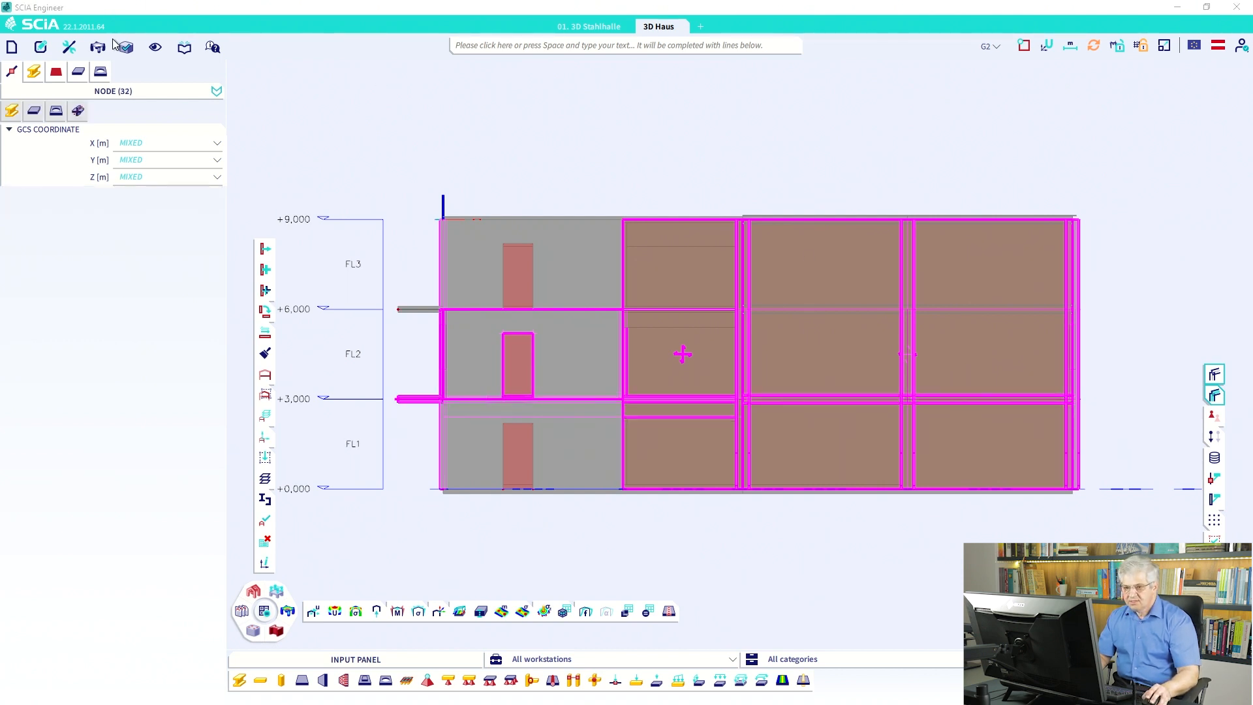
Hide all unselected members, clear the selection, and inspect the remaining members in a 3D view.
left_click(155, 49)
mouse_move(182, 103)
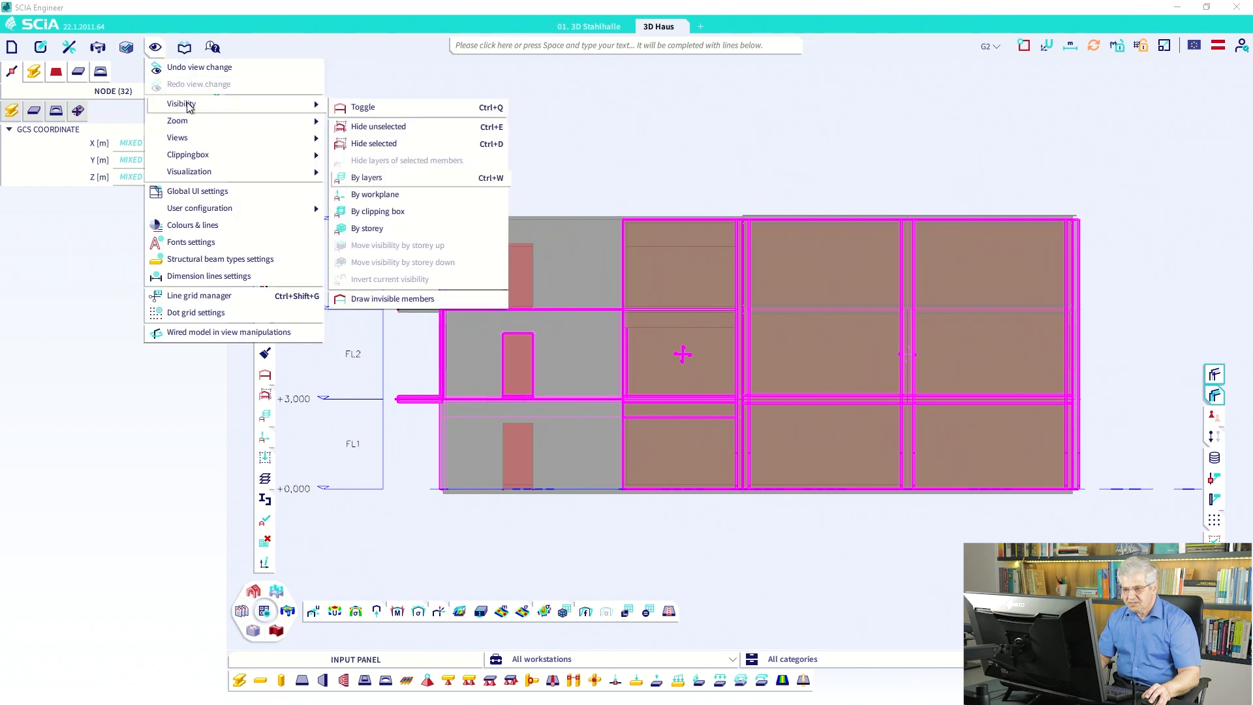
left_click(409, 129)
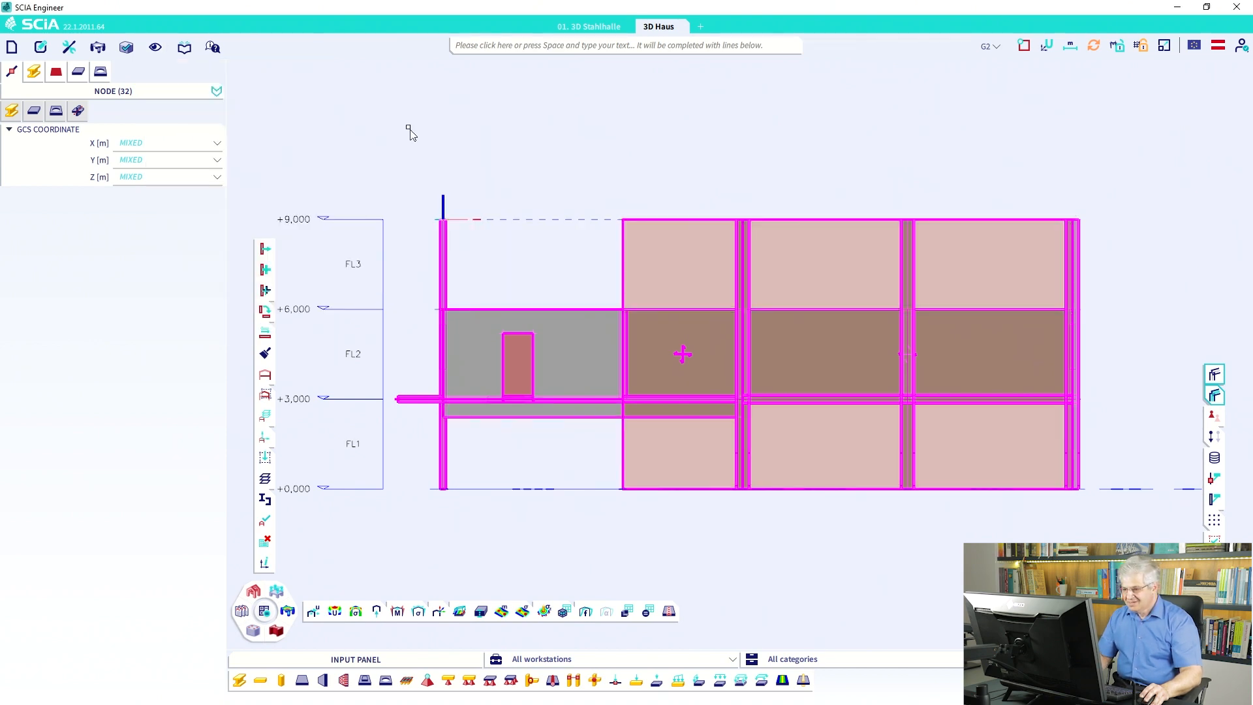
key("Escape")
right_click_drag(530, 187, 515, 208, "ctrl")
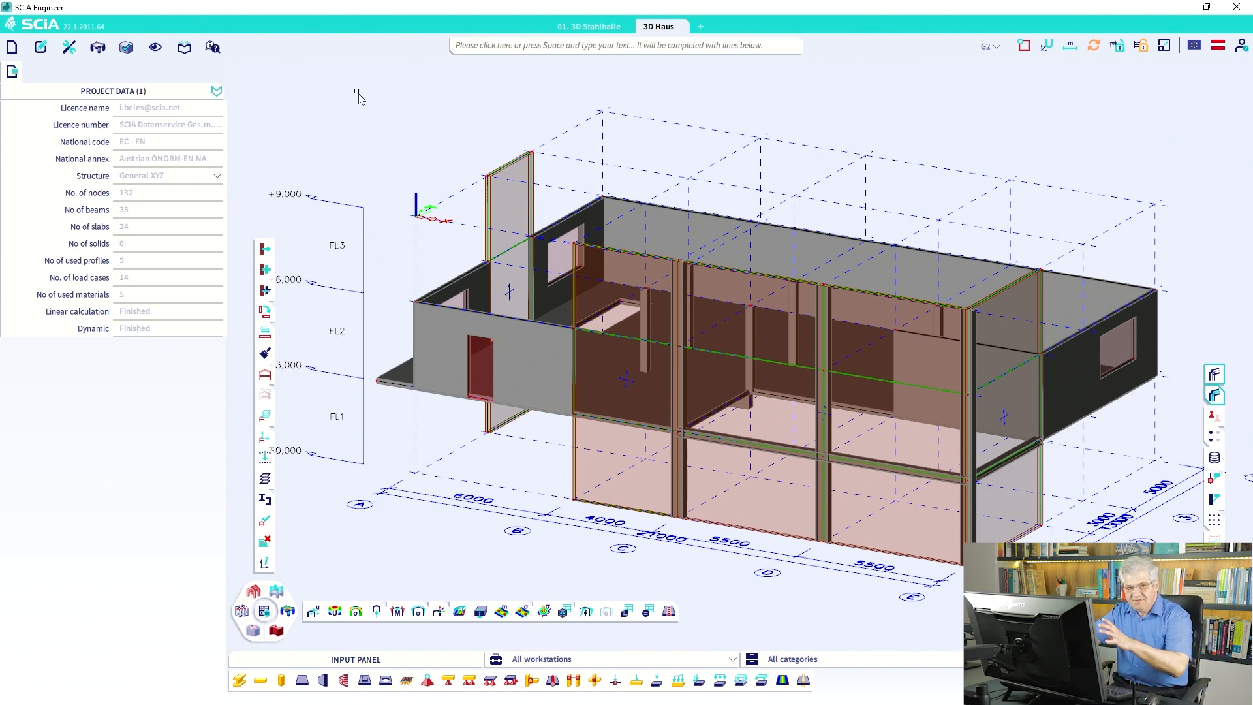
Toggle visibility to show the whole house again and view it from the front.
left_click(154, 47)
mouse_move(177, 106)
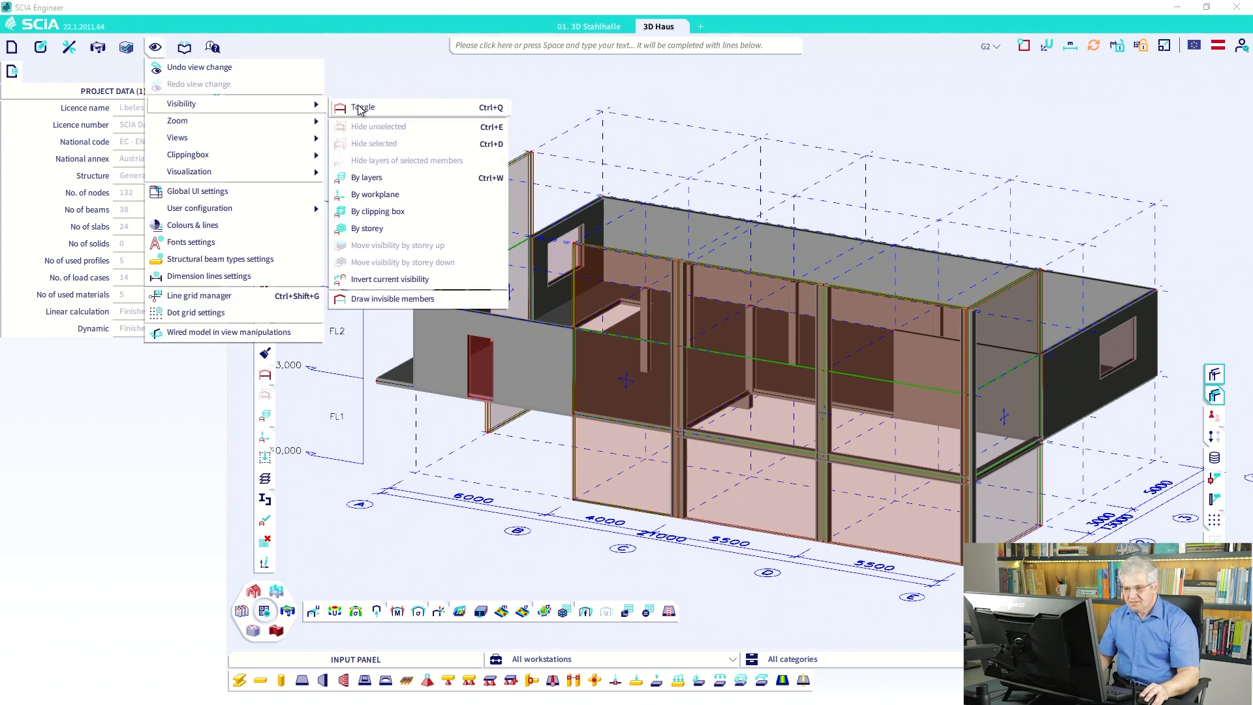
left_click(488, 109)
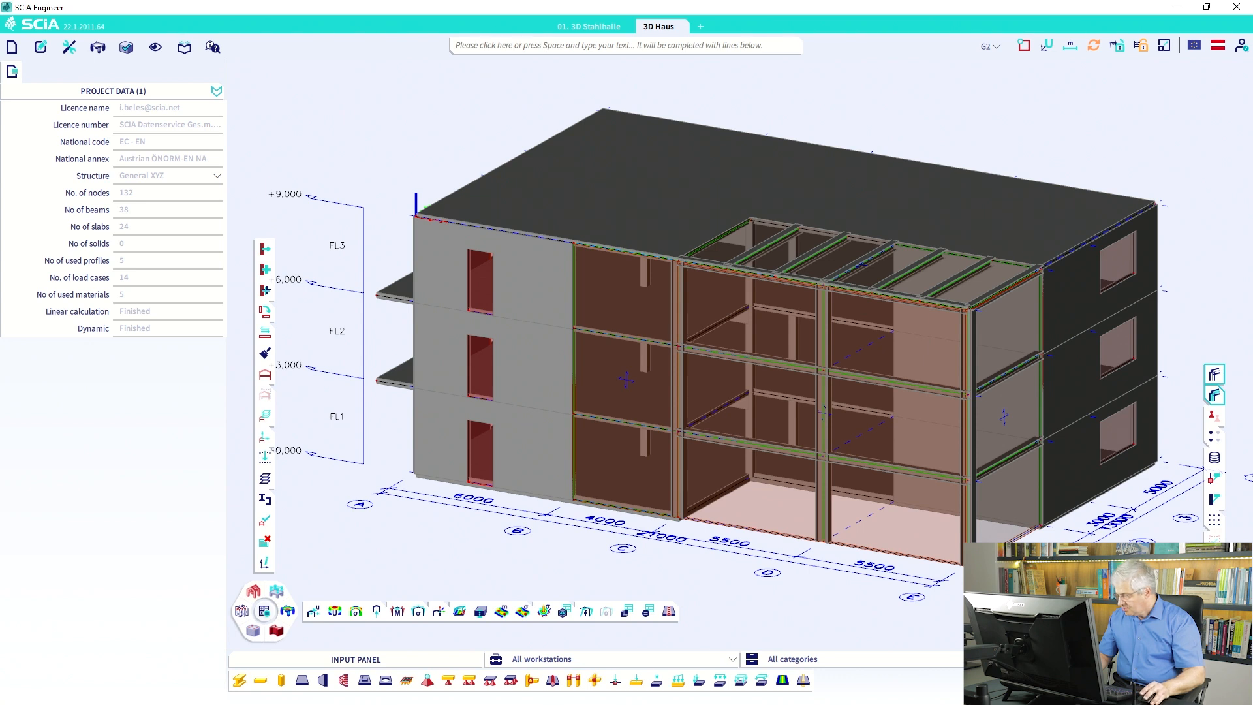
left_click(1143, 590)
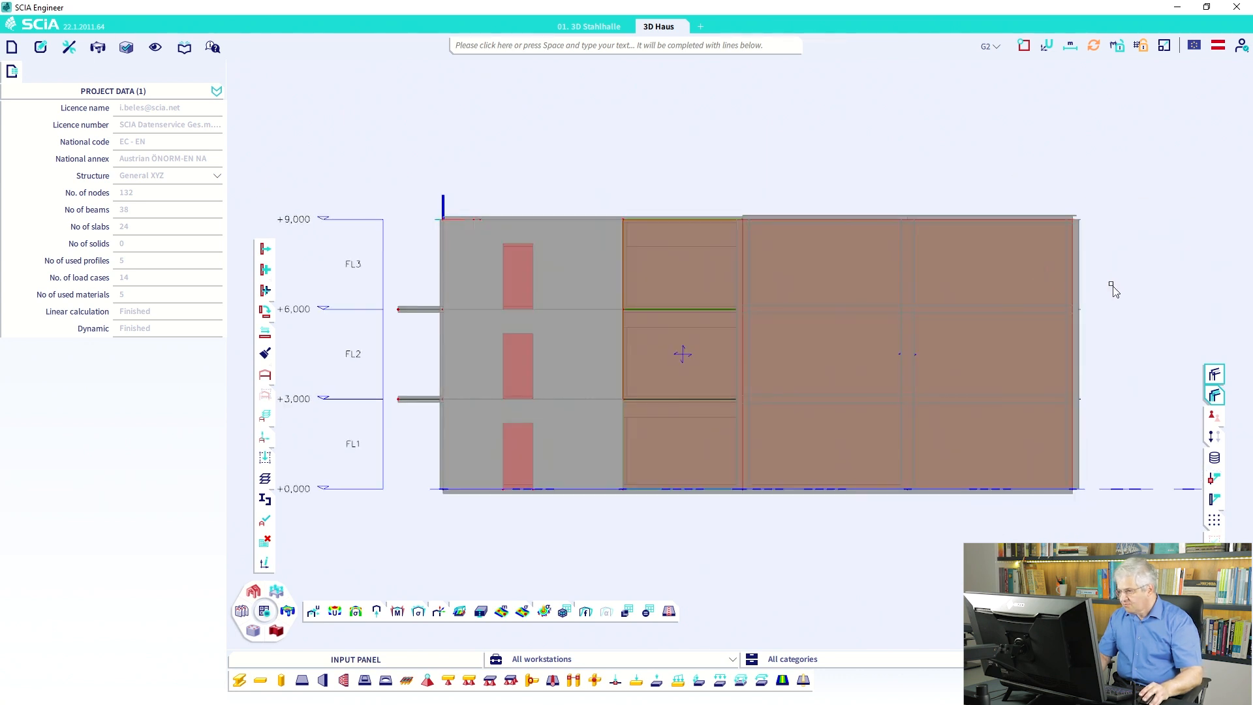
In the front view, select members crossing storeys FL3 and FL1, plus those fully enclosed by a thin rectangle around the +6,000 slab.
left_click_drag(1112, 283, 405, 178)
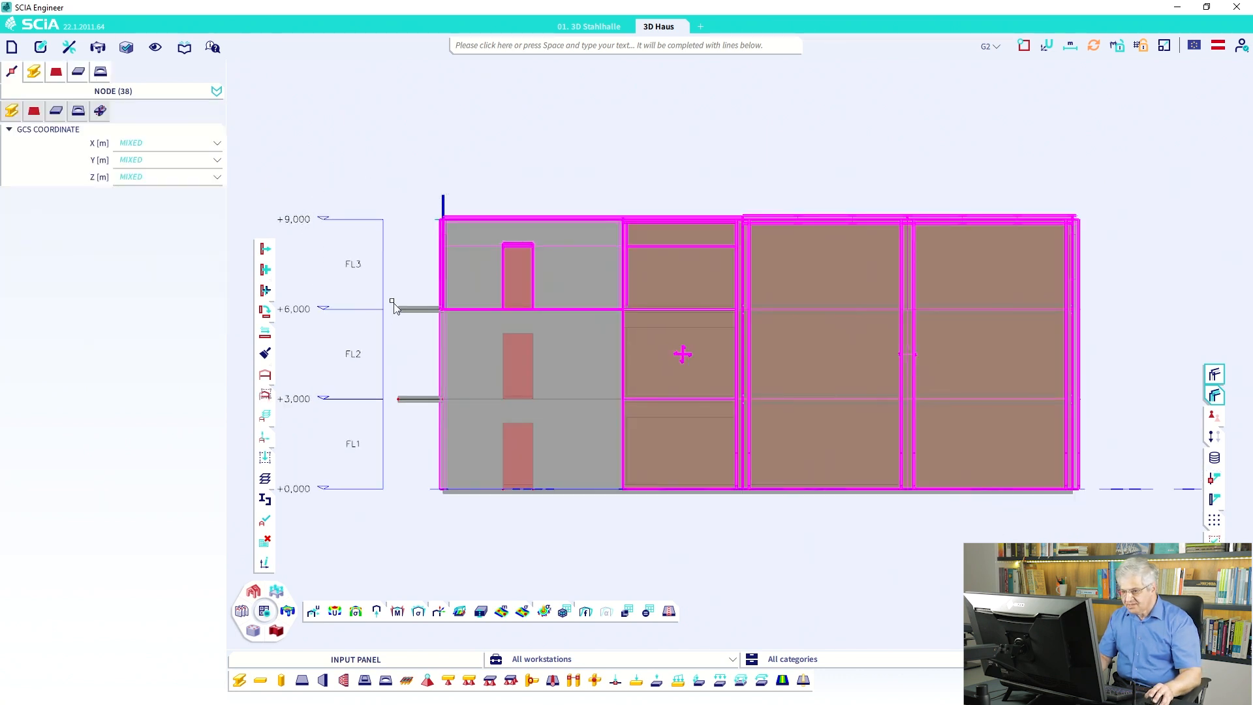
left_click_drag(392, 295, 560, 306)
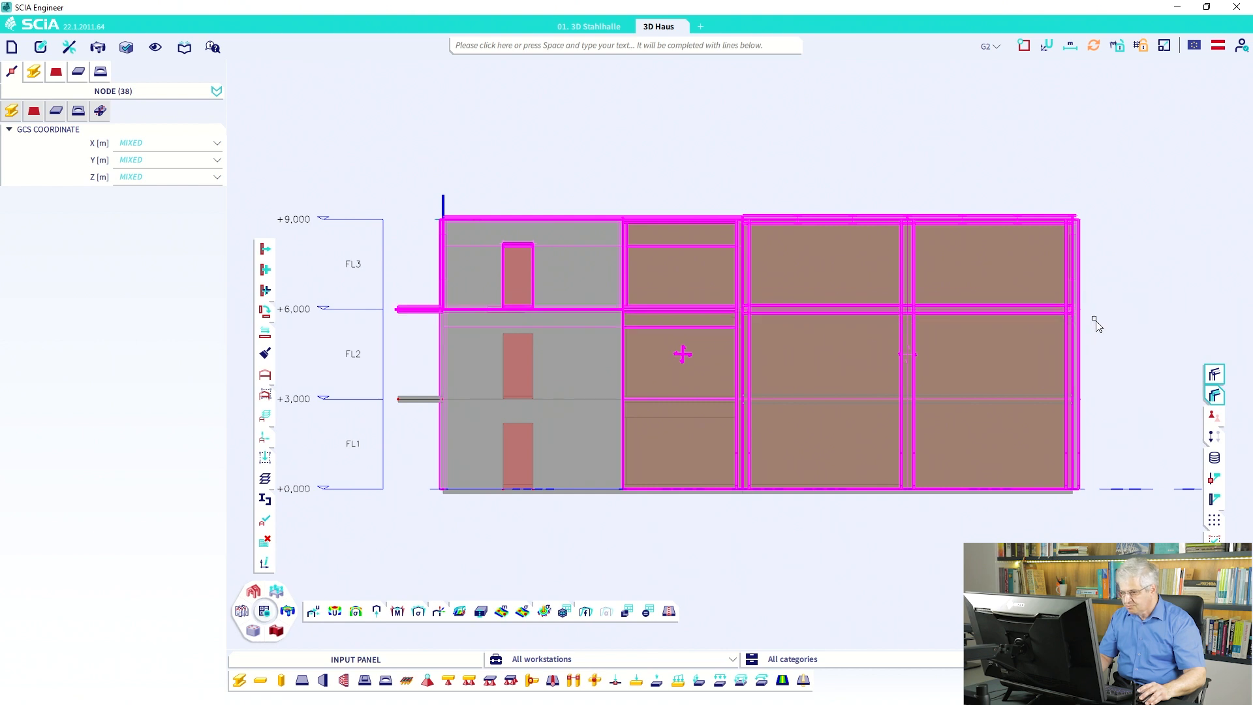
left_click_drag(1126, 532, 409, 421)
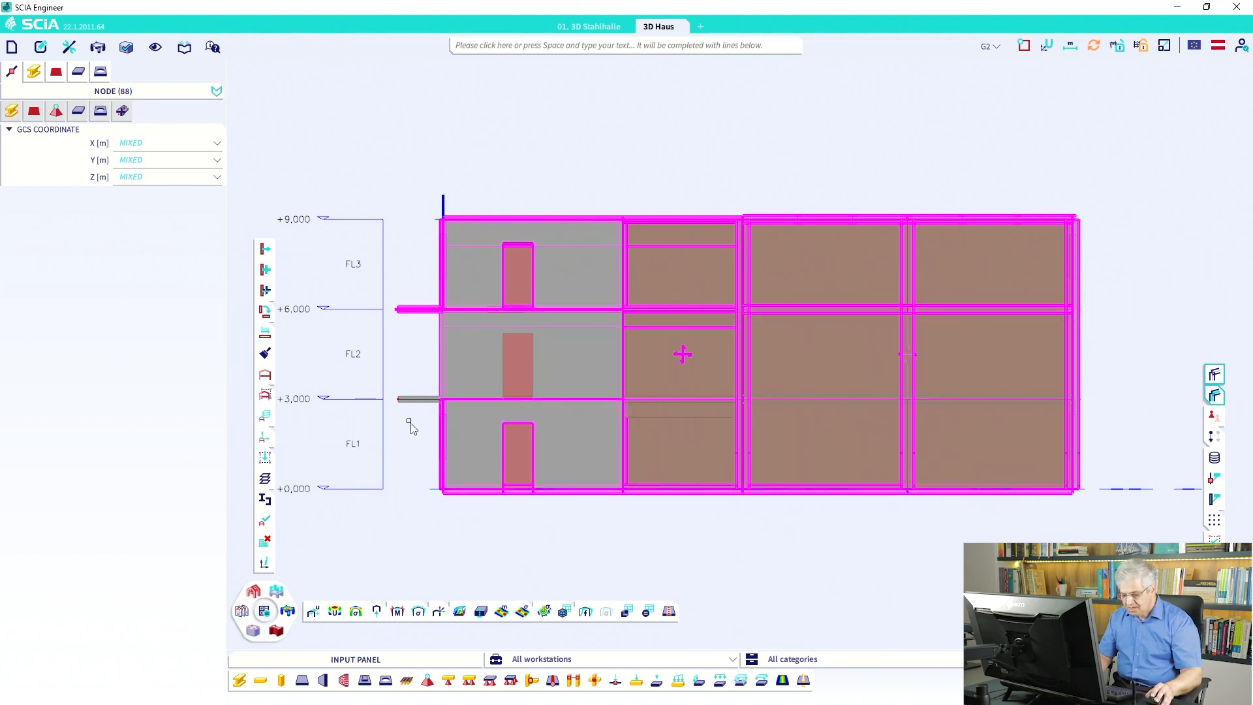
Hide the selected members, inspect the remaining storey in a 3D view, and clear the selection.
left_click(154, 47)
mouse_move(173, 104)
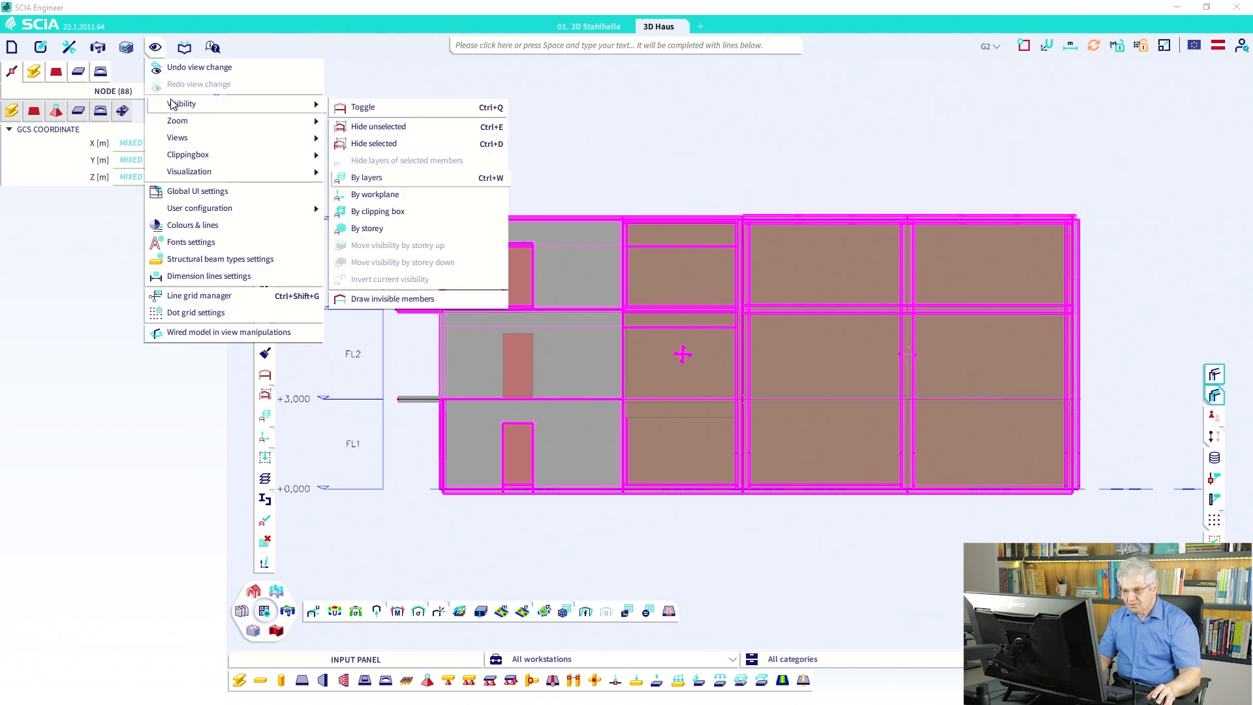
left_click(378, 128)
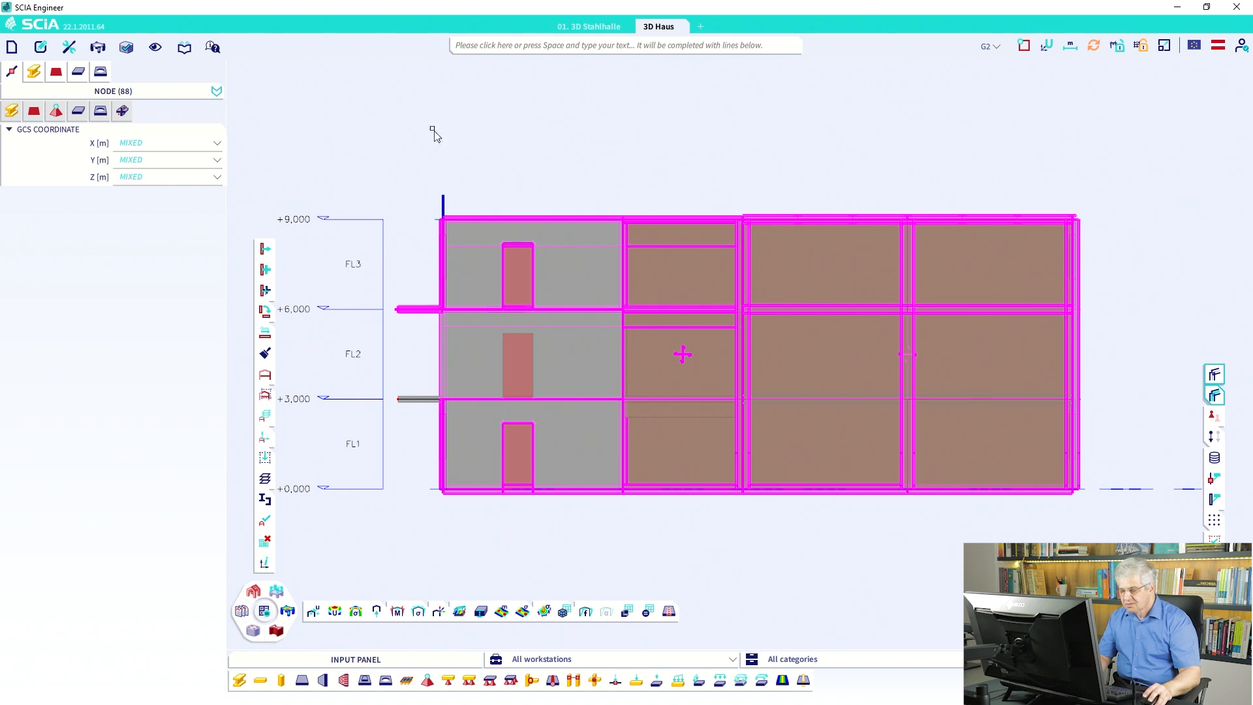
left_click(154, 47)
mouse_move(171, 105)
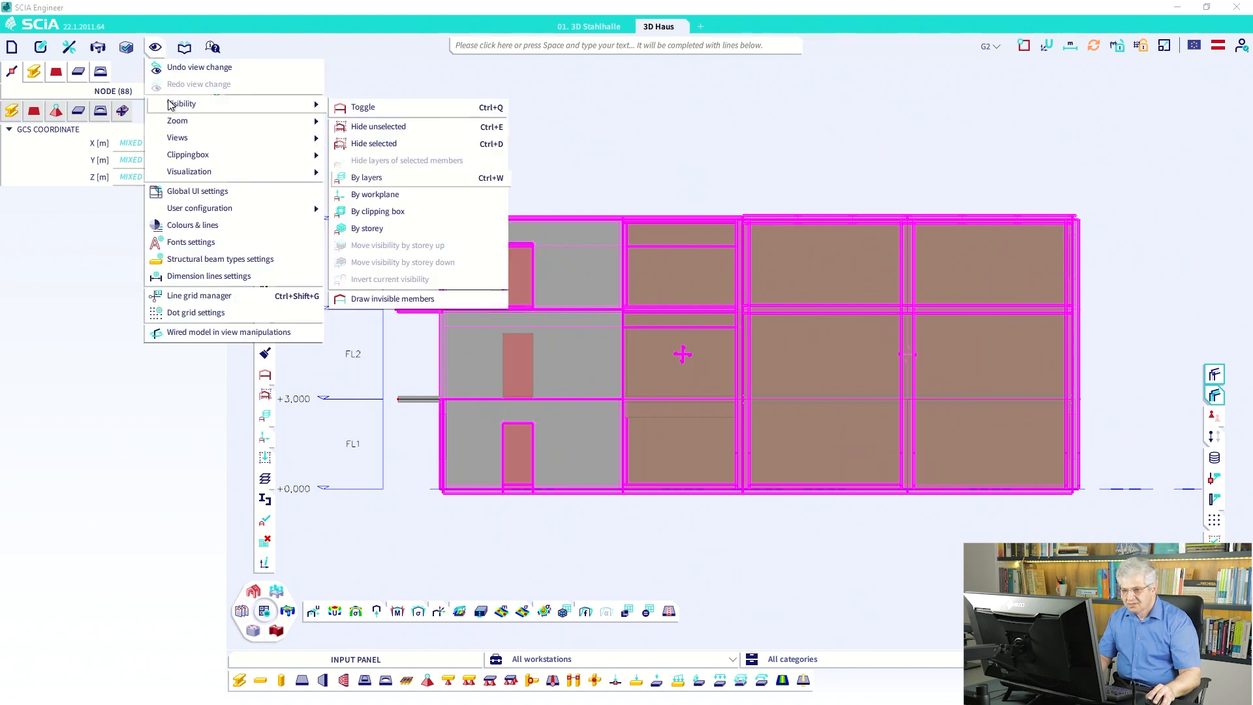
left_click(364, 144)
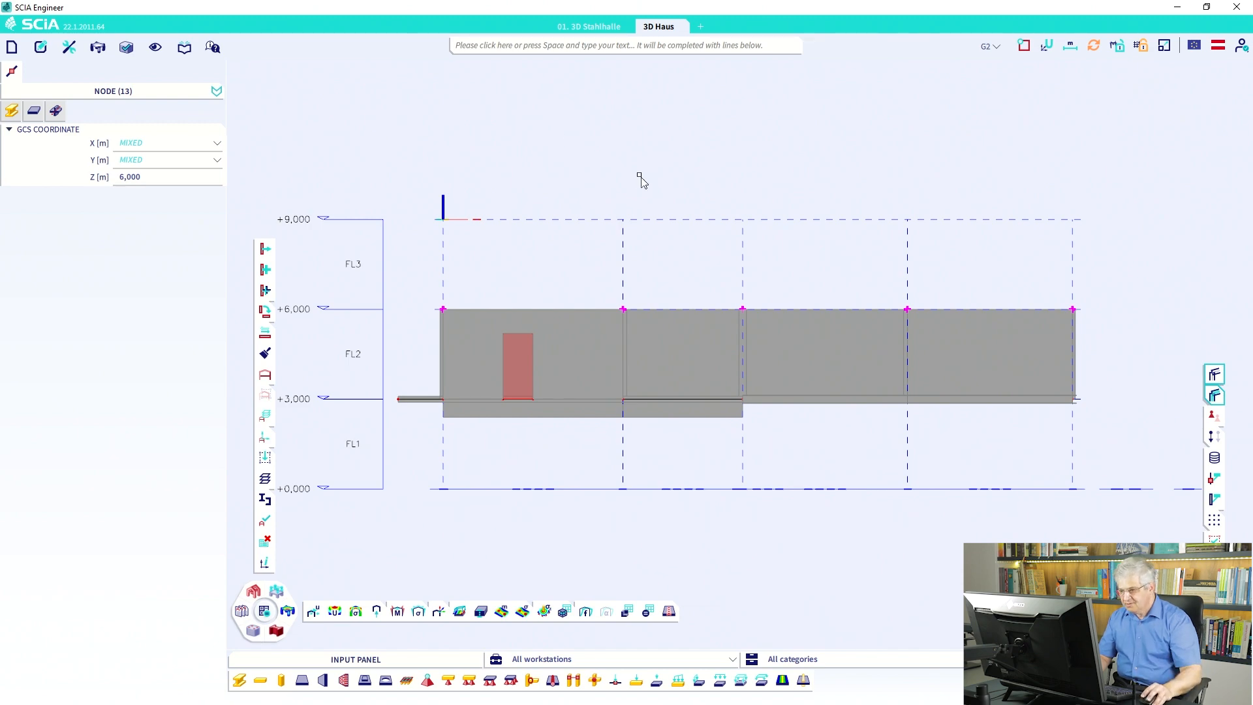
right_click_drag(658, 226, 630, 248, "ctrl")
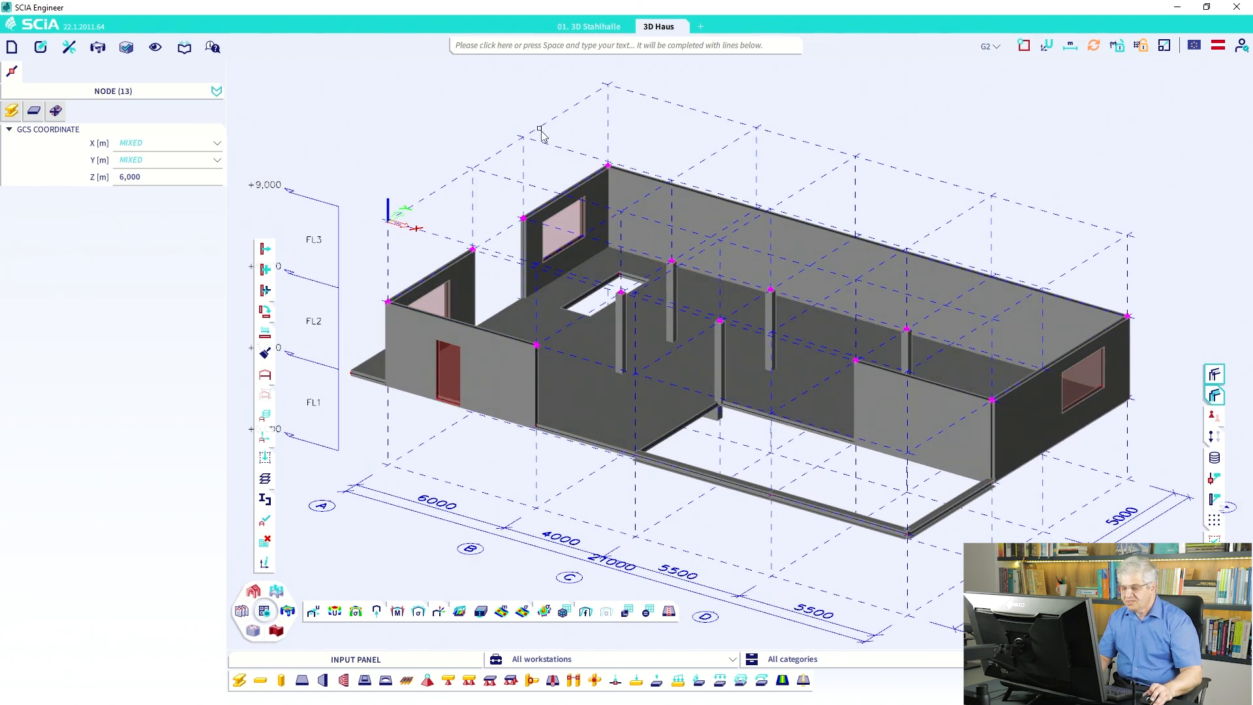
key("Escape")
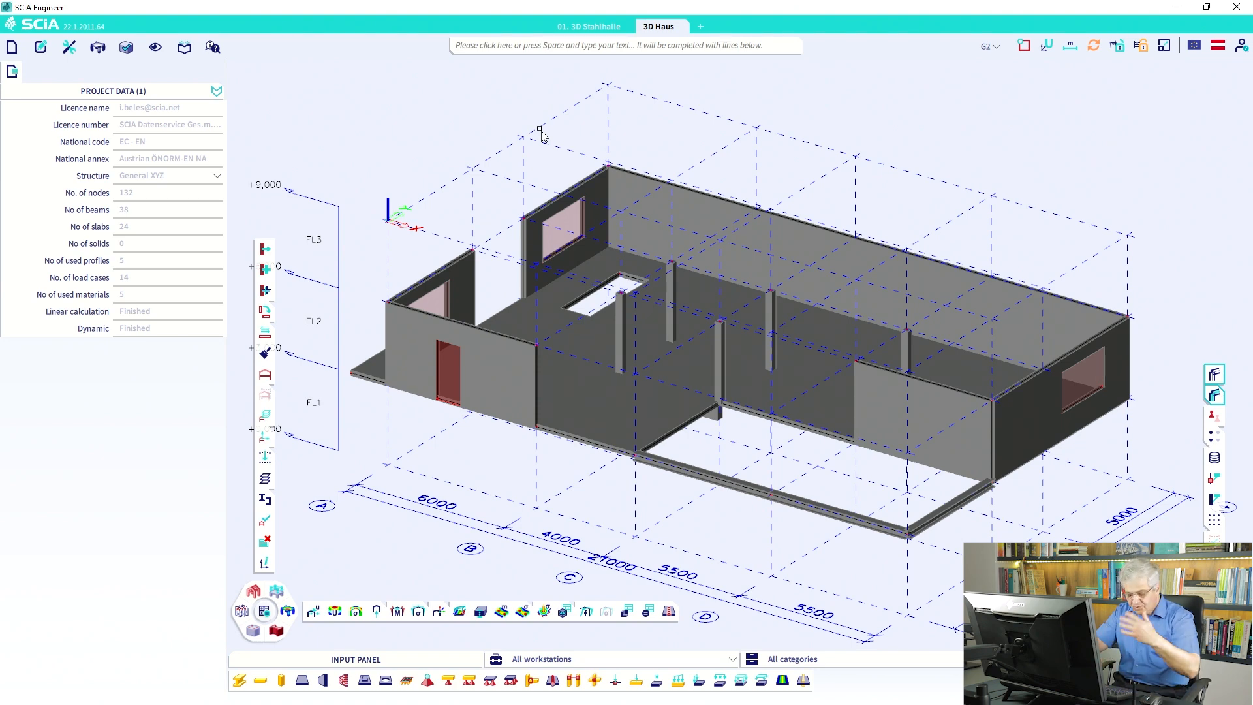
key("alt+Tab")
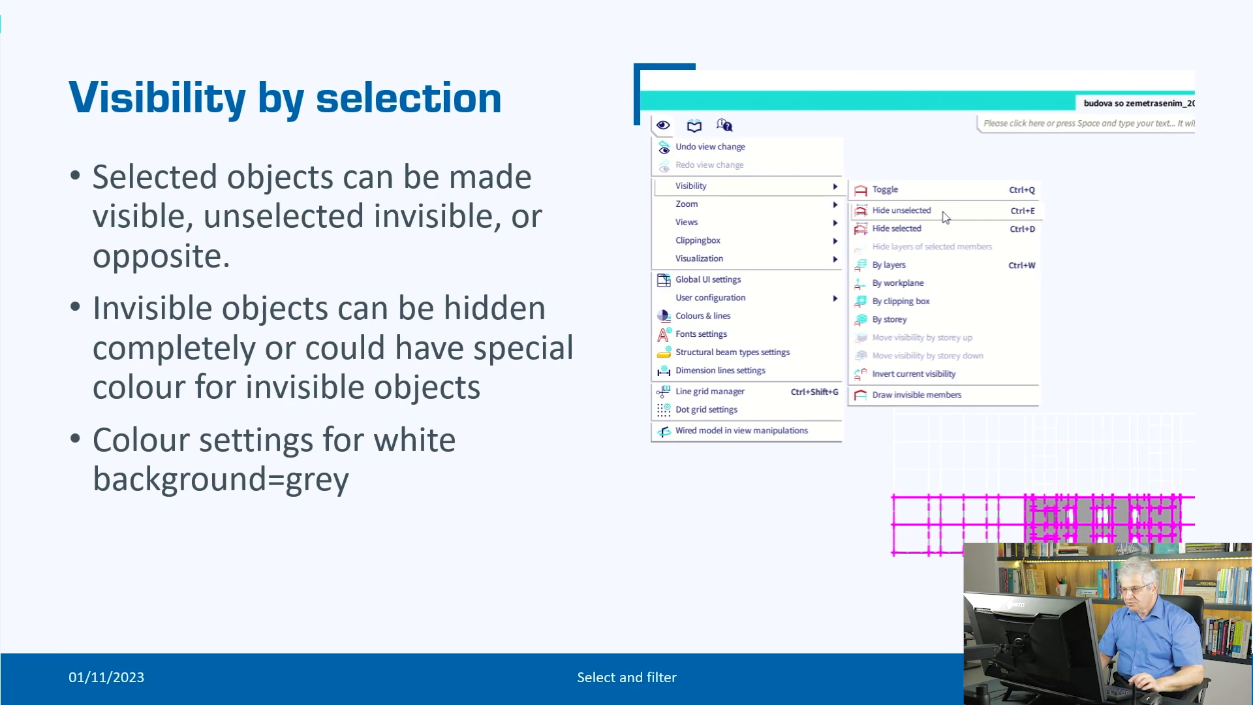
left_click(473, 247)
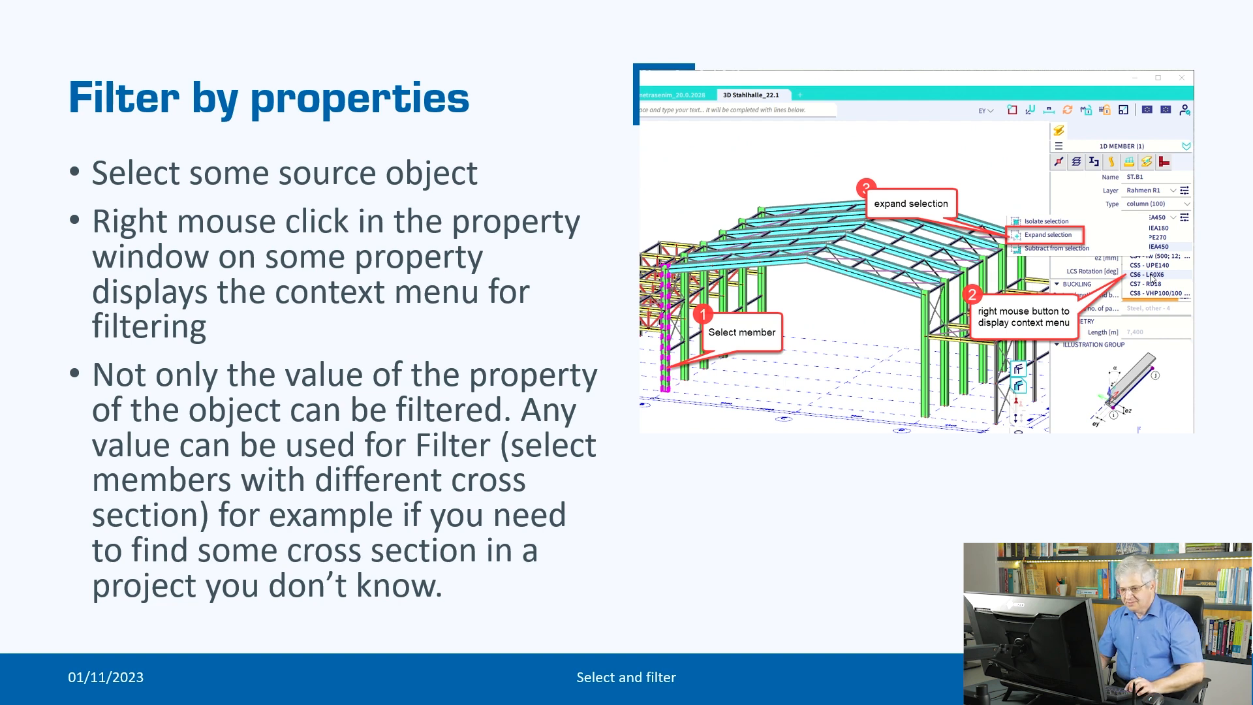
key("alt+Tab")
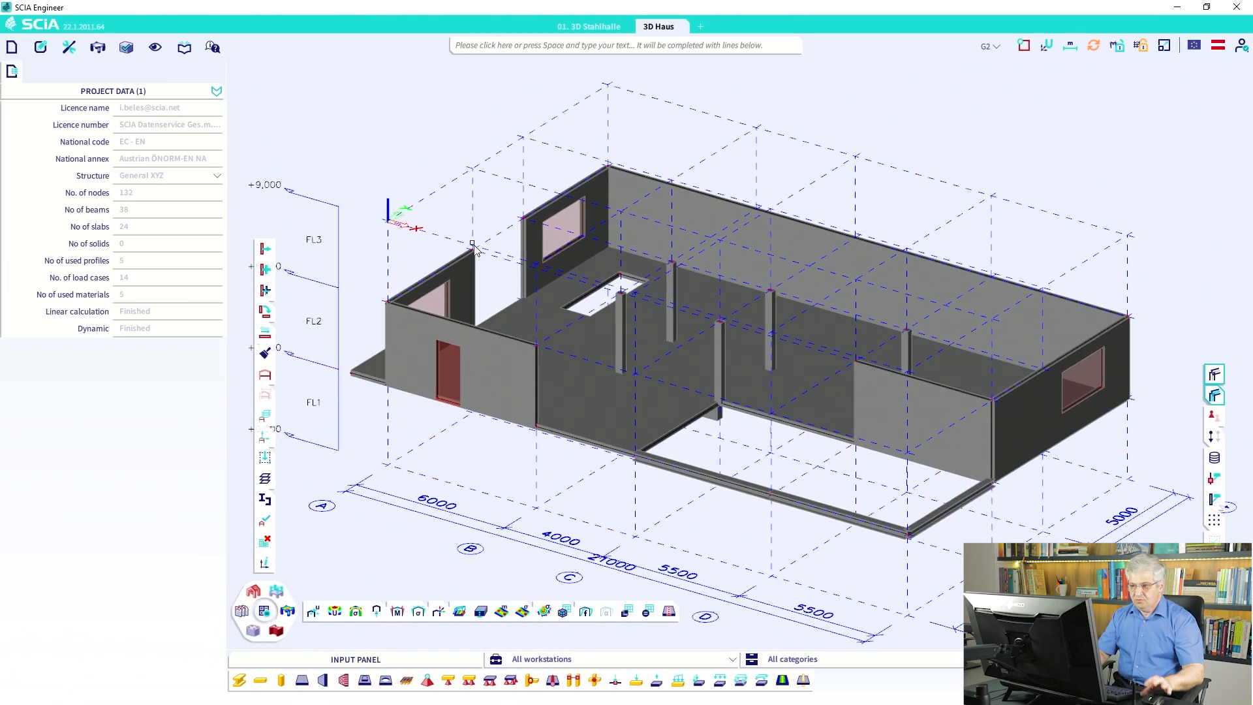
In the 01. 3D Stahlhalle project, expand the selection from one column to all members with cross-section CS3 - HEA450, and clear it.
left_click(589, 26)
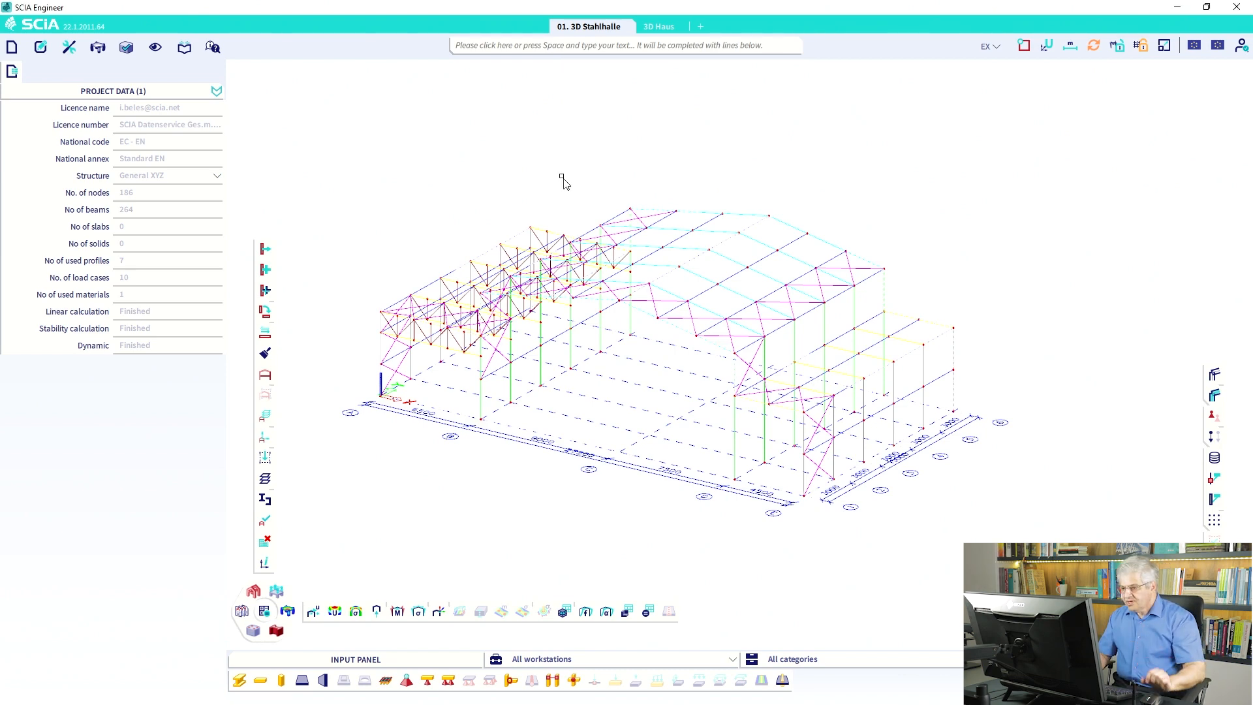
right_click_drag(638, 400, 642, 396, "ctrl")
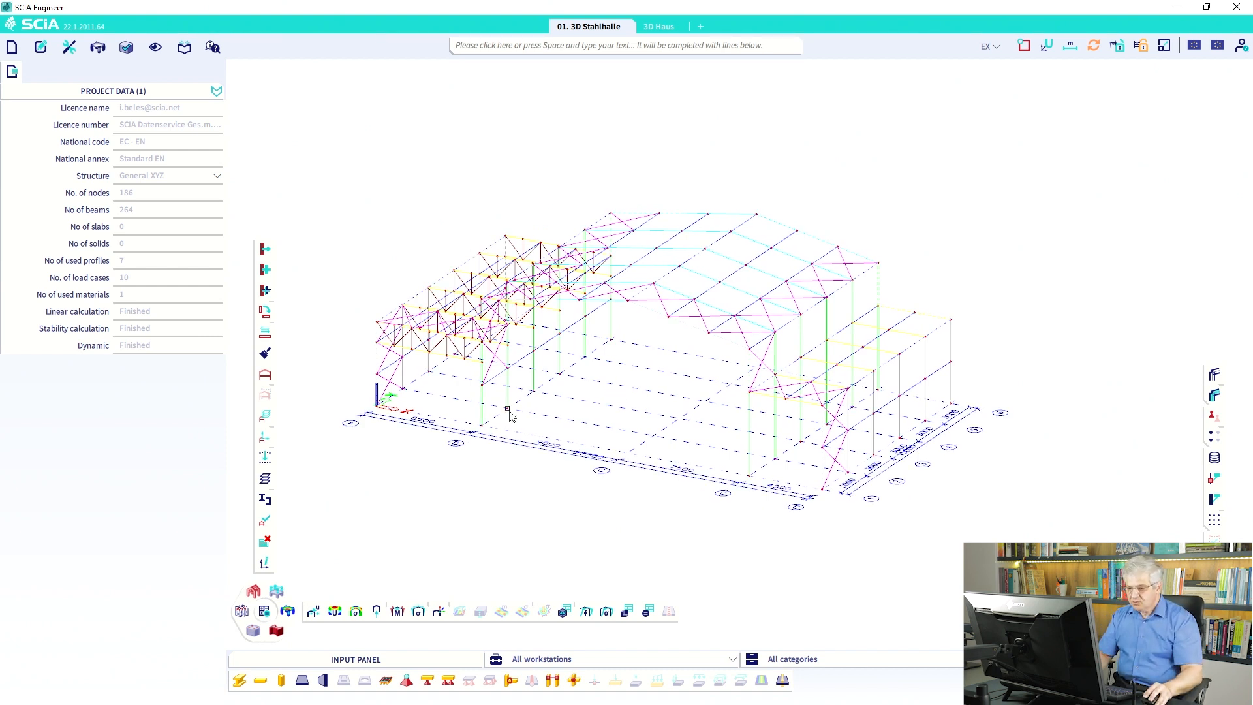
left_click(485, 408)
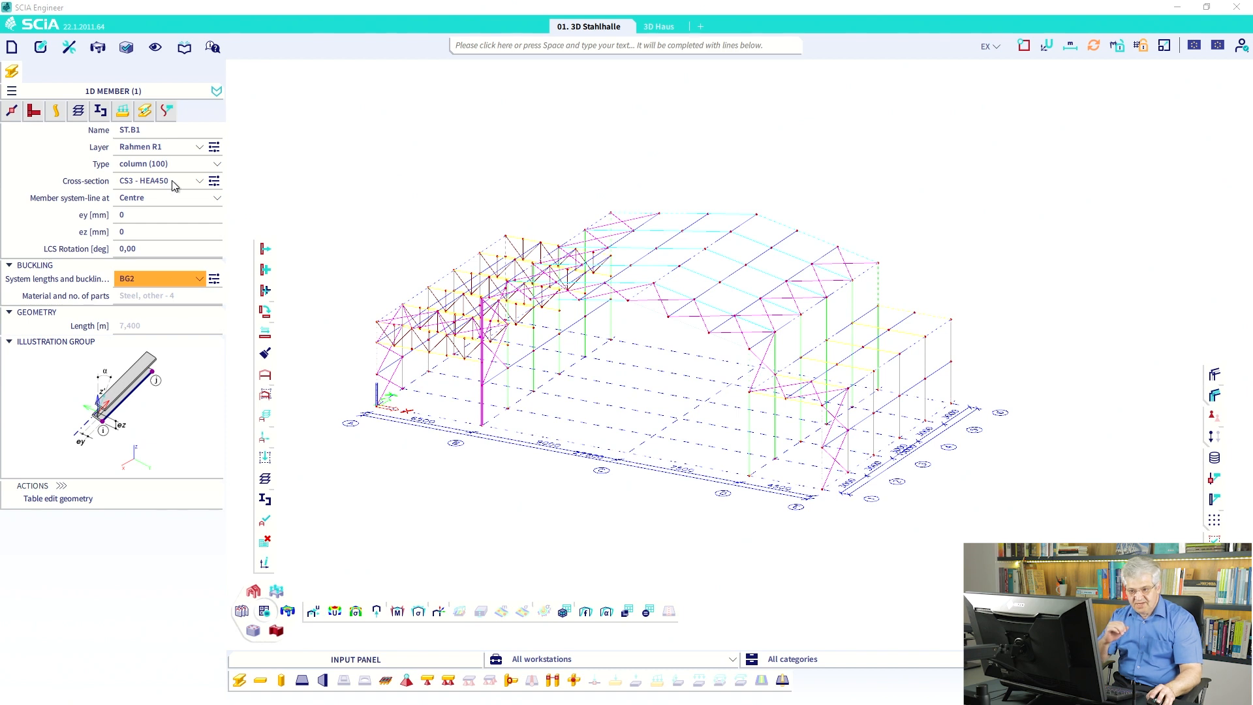
right_click(175, 187)
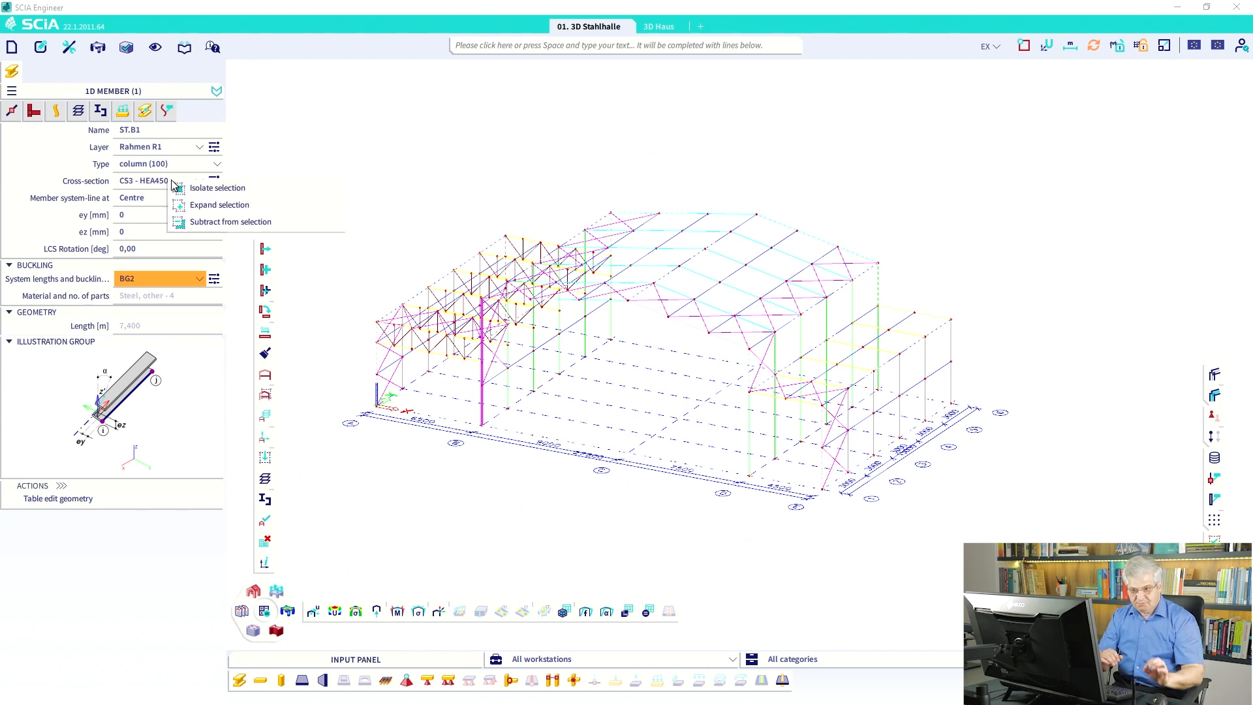
left_click(203, 207)
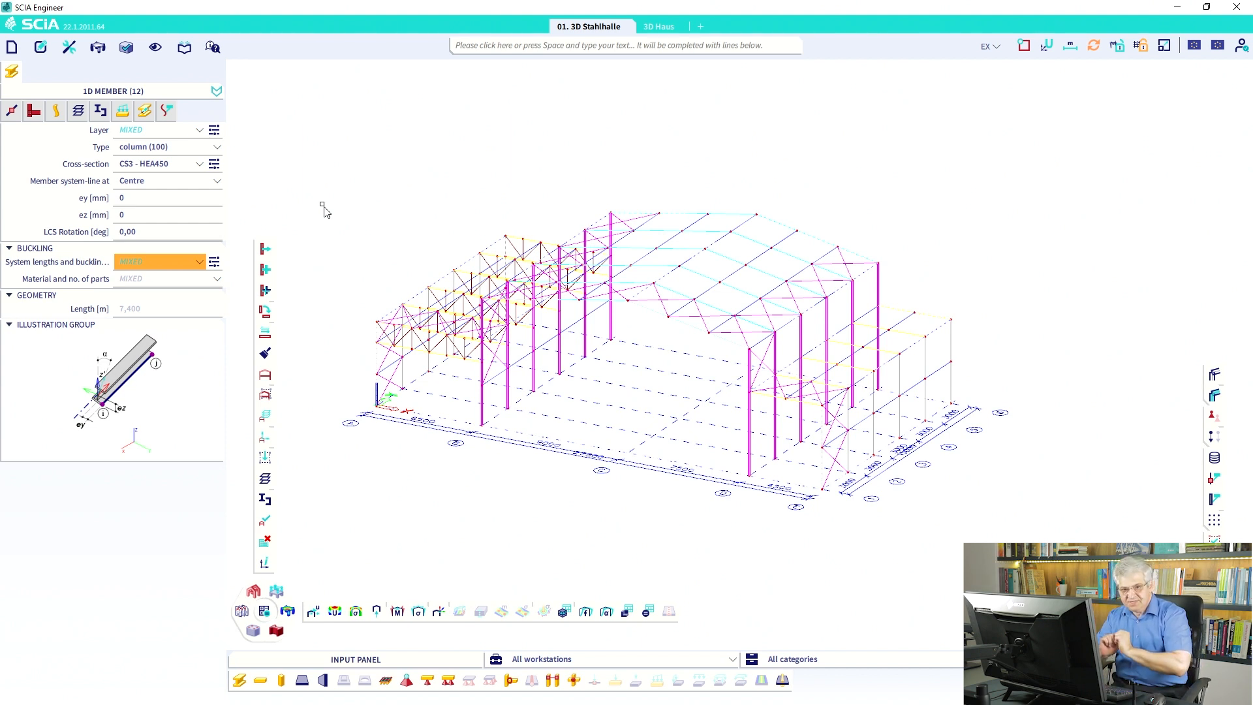
key("Escape")
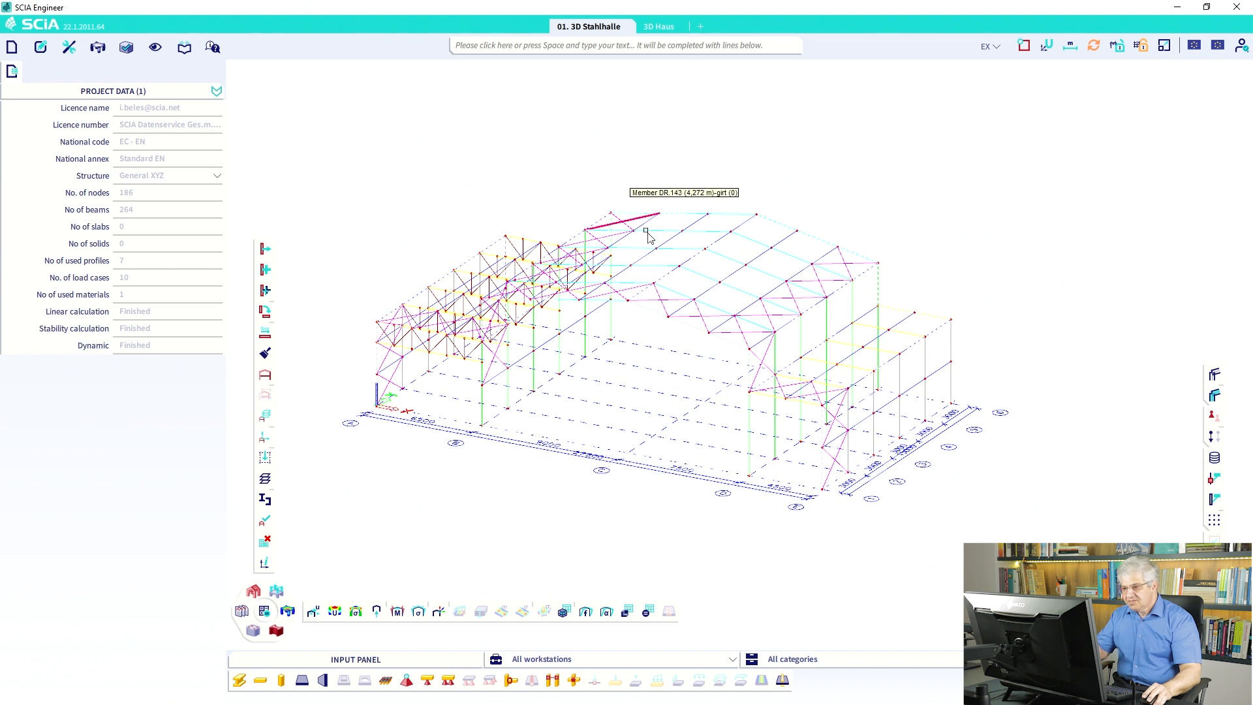
Starting from a UPE140 roof beam, expand the selection to all CS3 - HEA450 members, and remove the beam before clearing the selection.
left_click(671, 239)
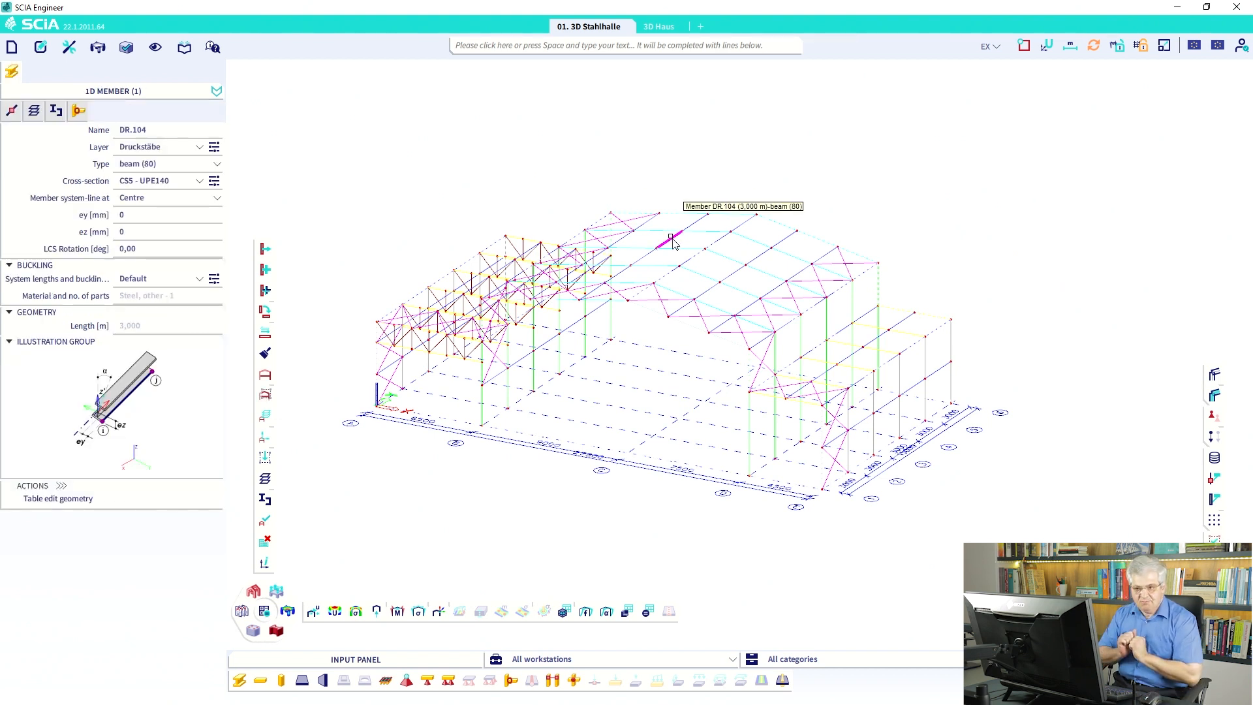
left_click(199, 182)
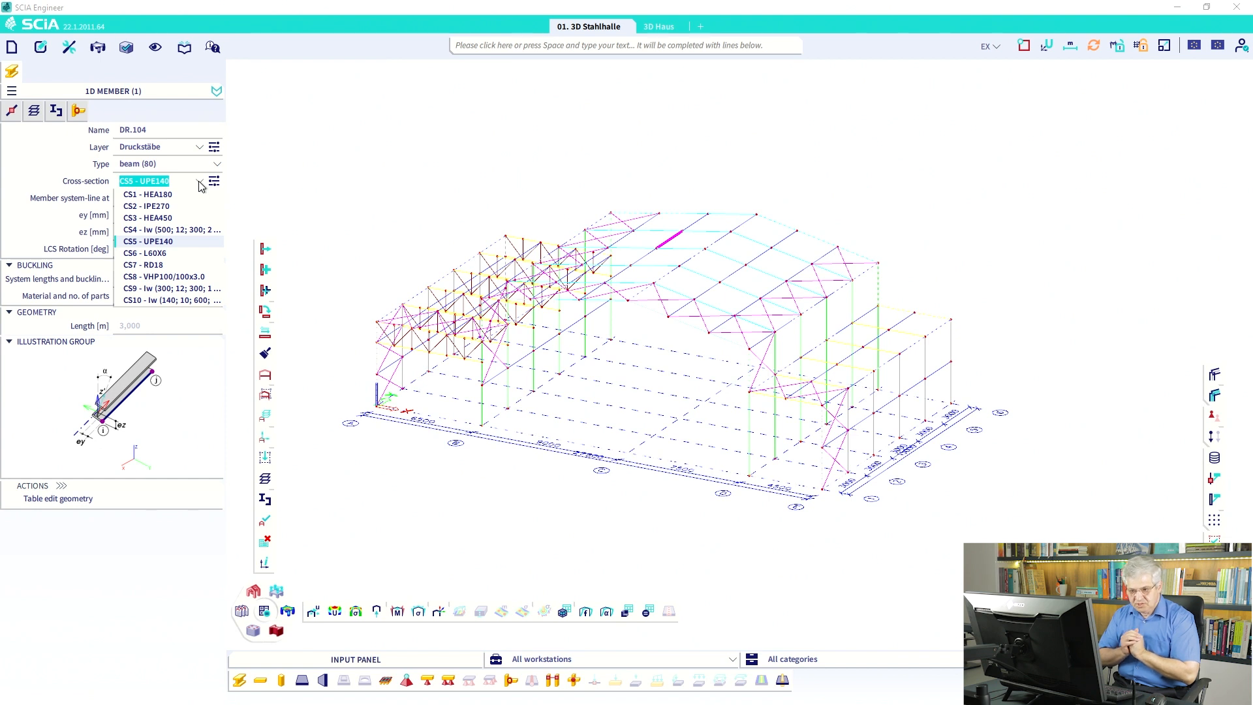
right_click(174, 222)
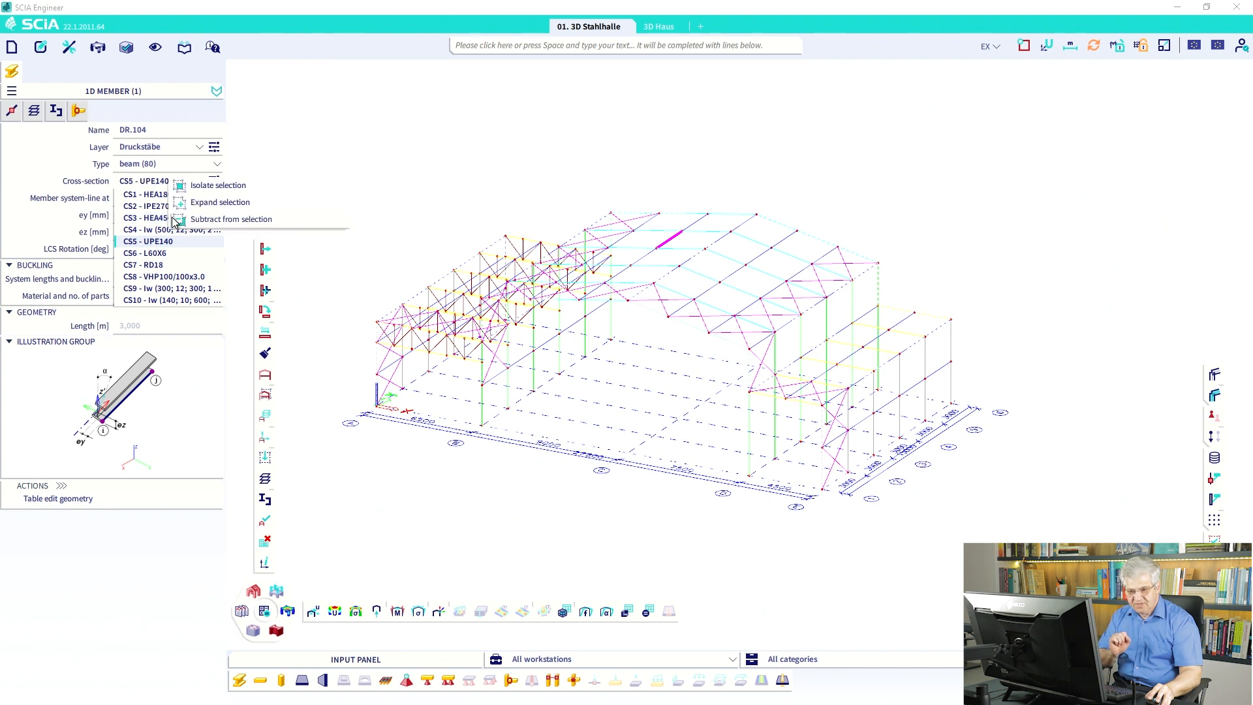
left_click(196, 198)
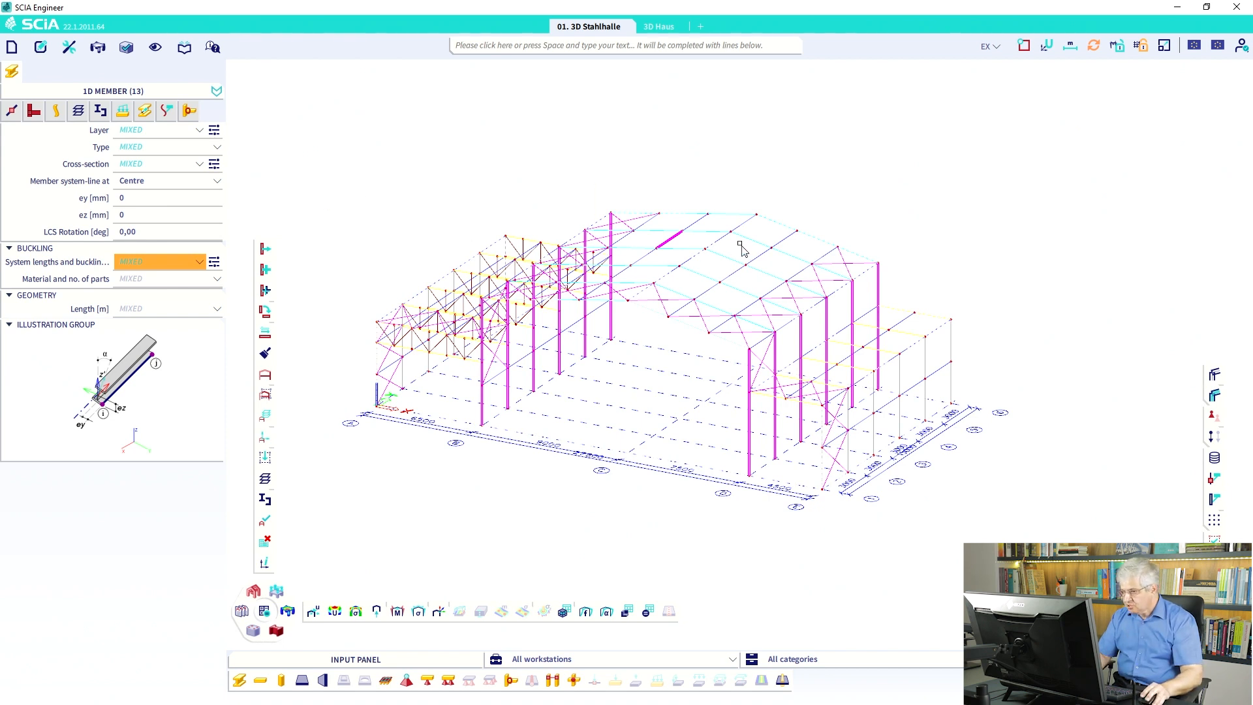
left_click(672, 237, "ctrl")
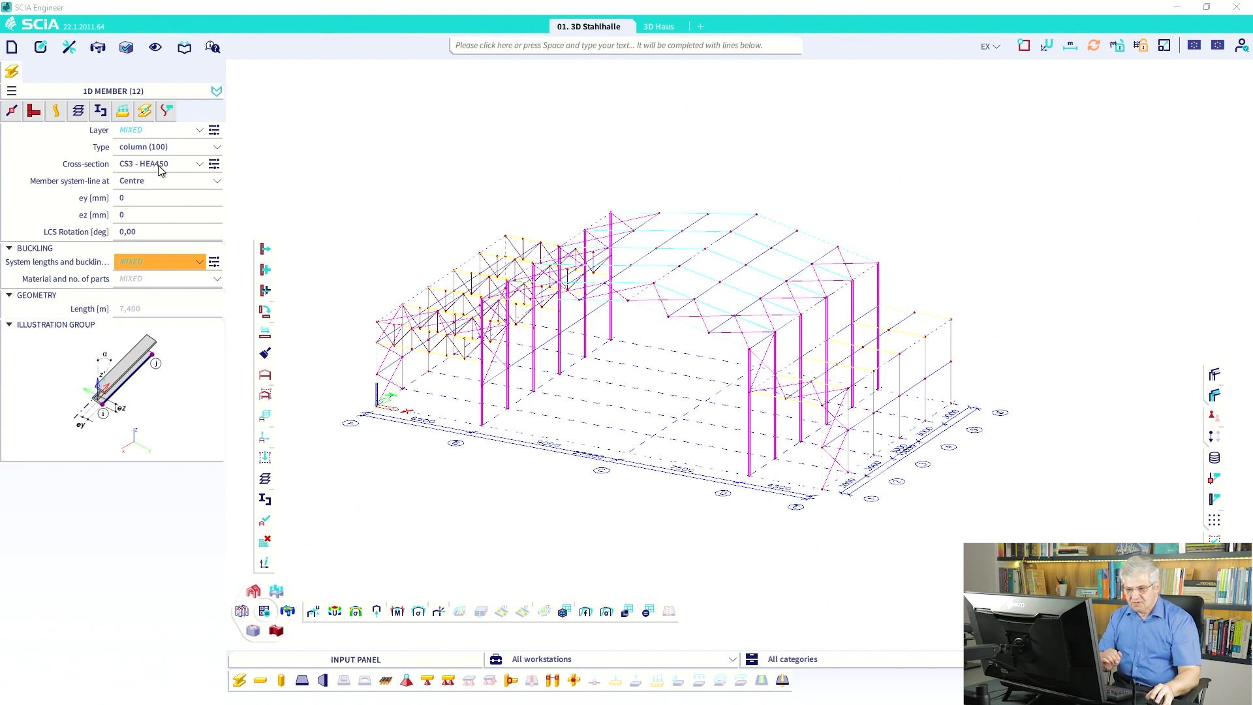
key("Escape")
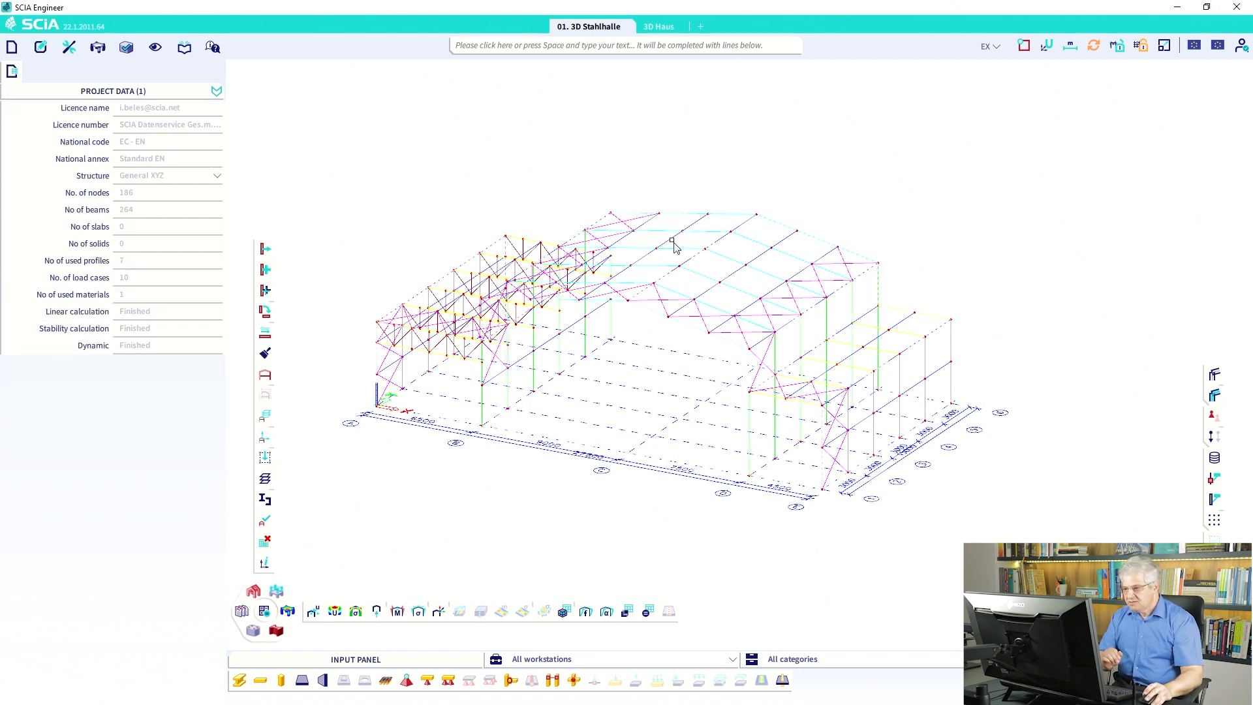
Select the same roof beam and look through the cross-sections available as filter values.
left_click(671, 239)
left_click(189, 186)
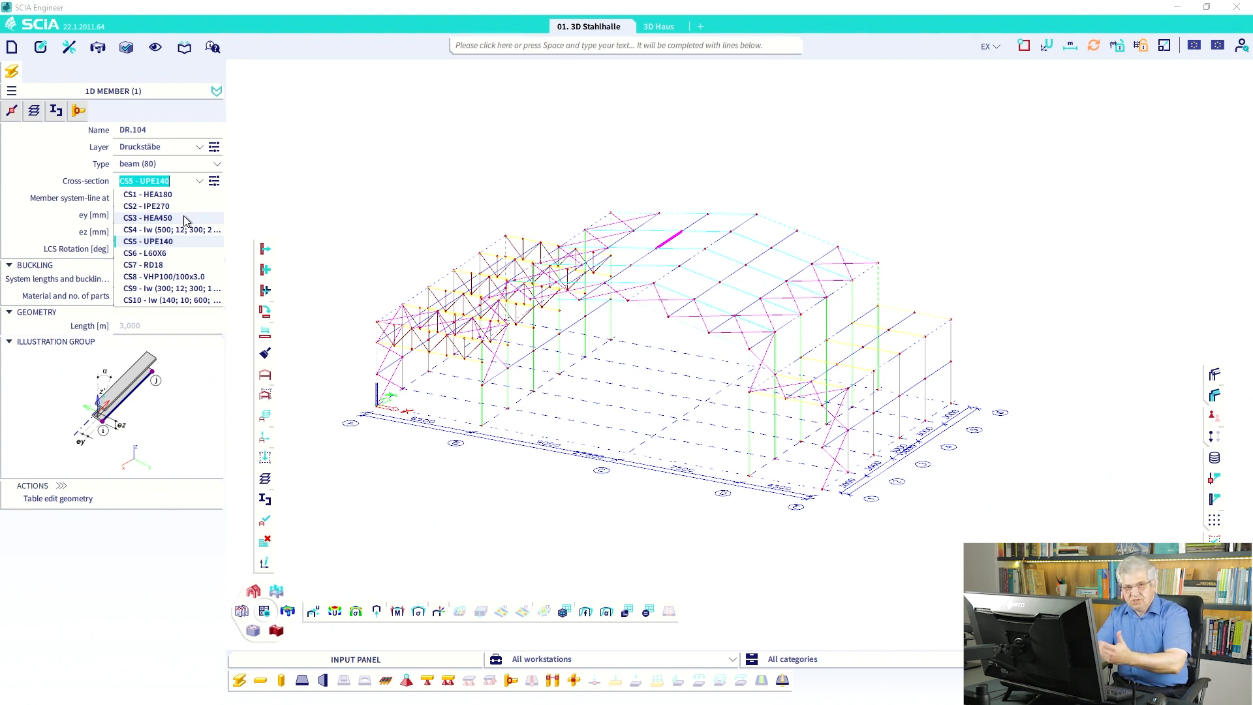
left_click(390, 171)
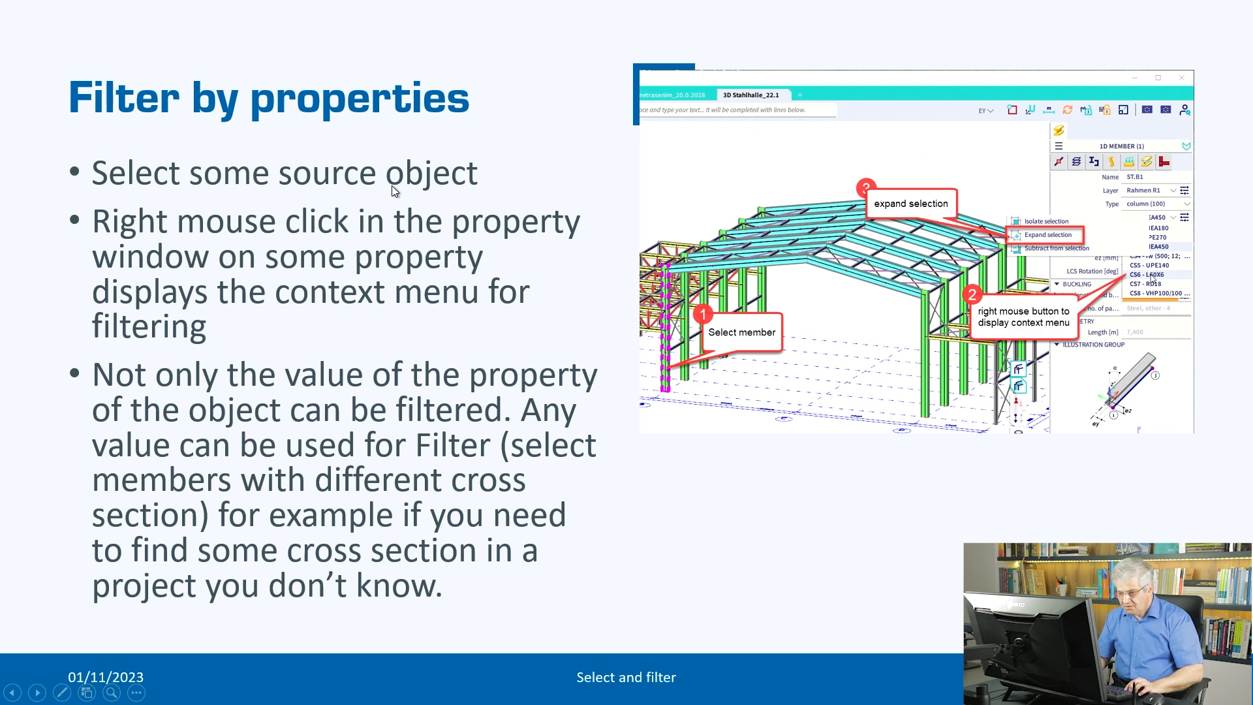
key("alt+Tab")
Bring the load panels back into view and expand the selection from the front wall panel to all panels of the same panel type.
key("ctrl+z")
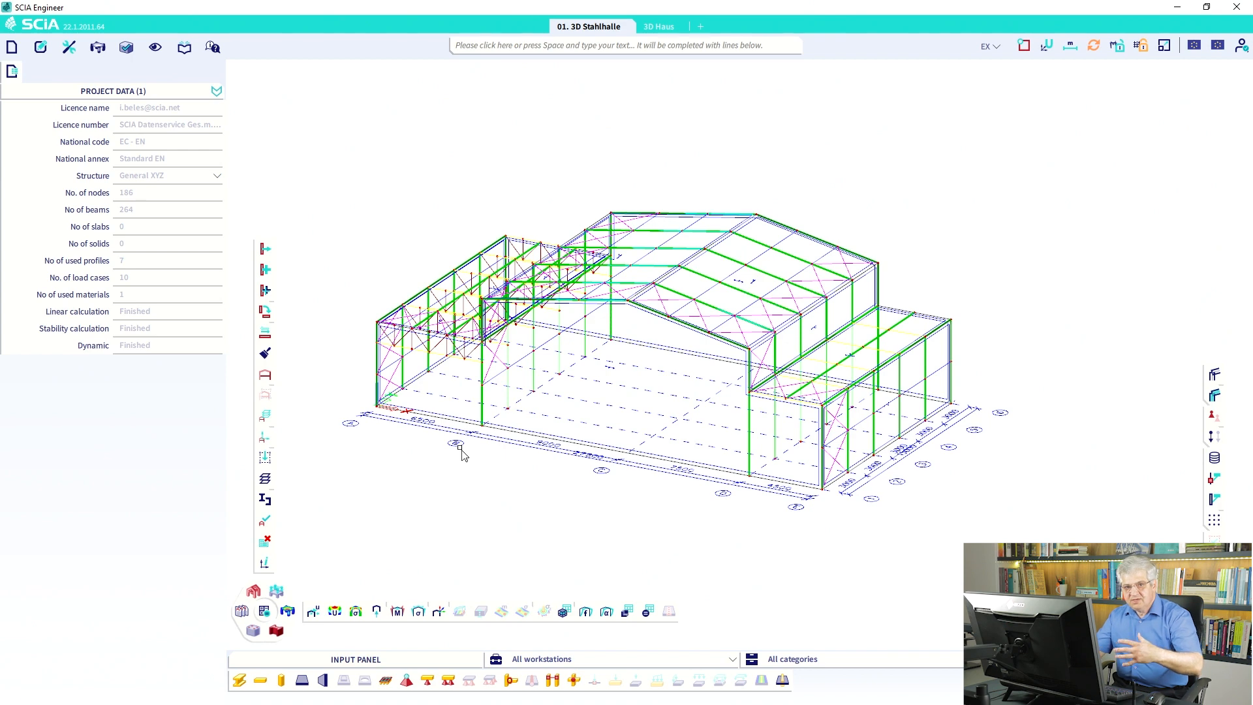
left_click(520, 433)
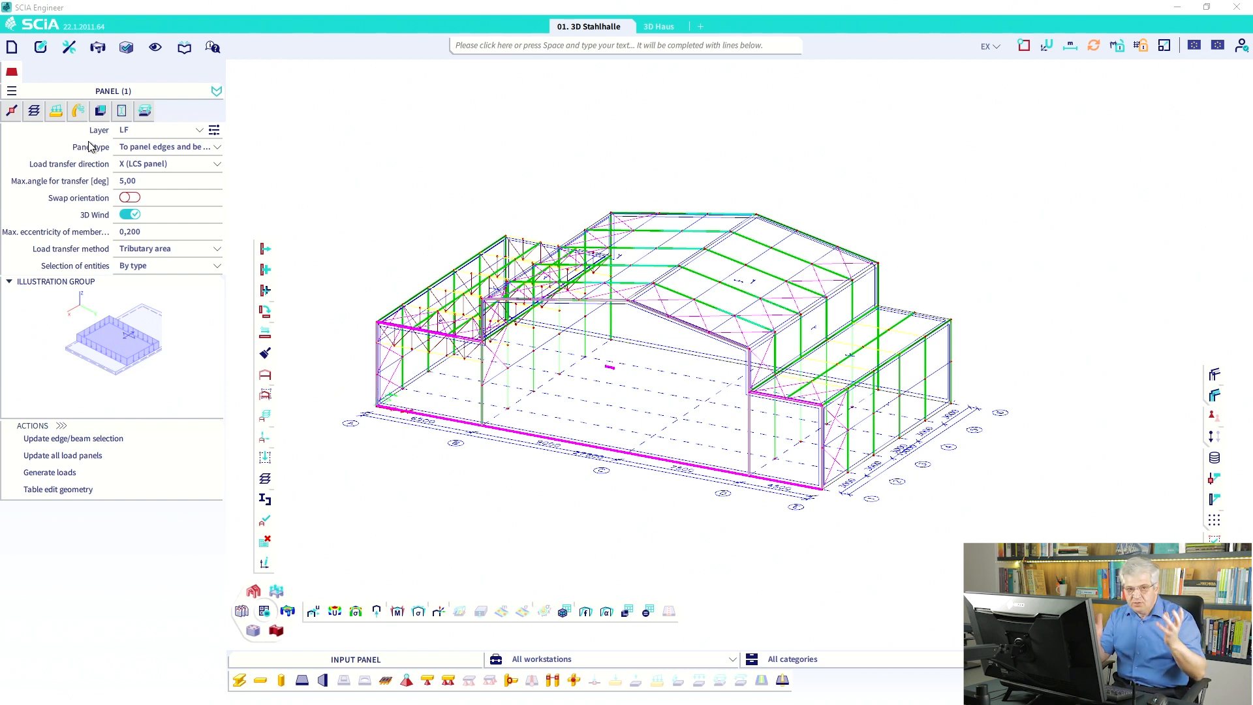
right_click(152, 152)
left_click(171, 174)
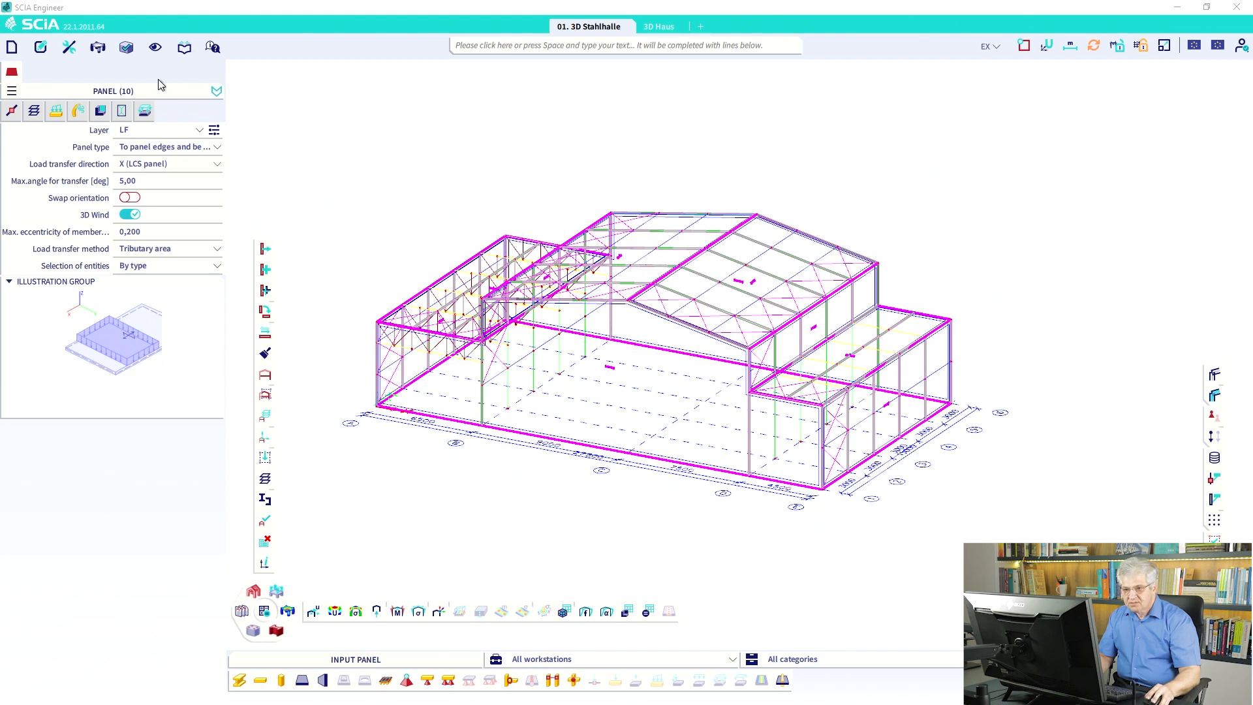
Hide the selected load panels in the steel hall model.
left_click(154, 47)
mouse_move(182, 106)
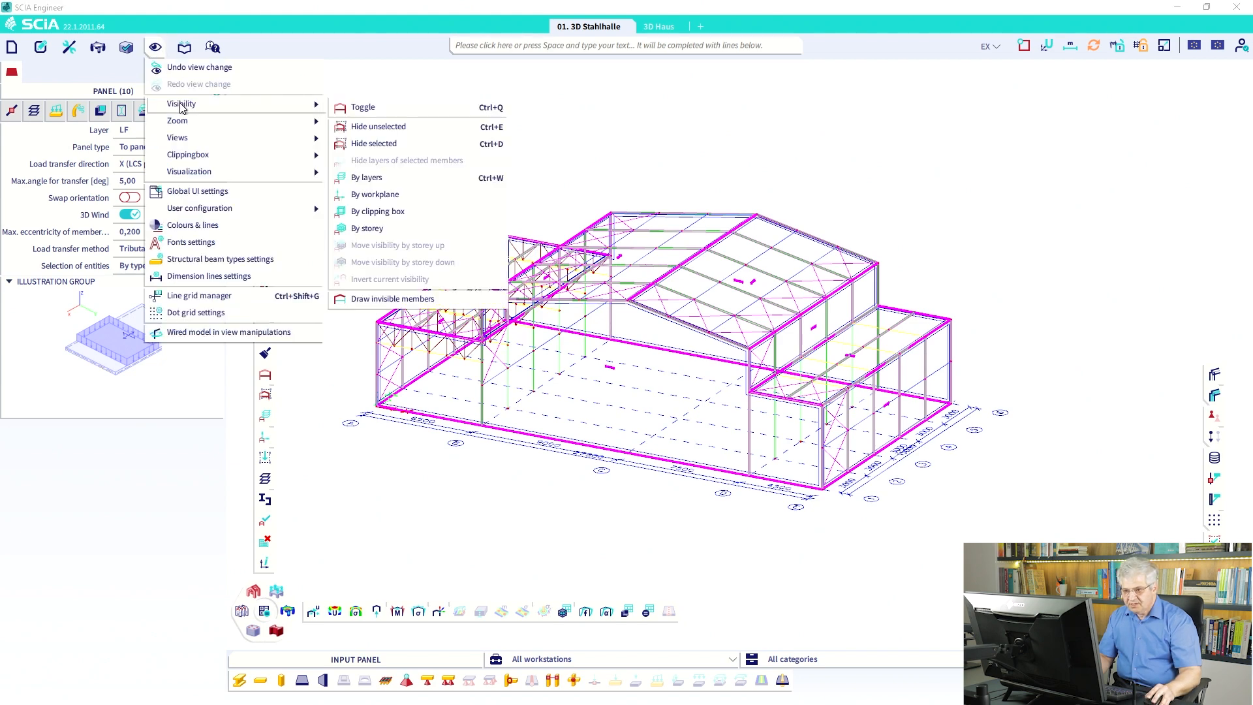
left_click(377, 143)
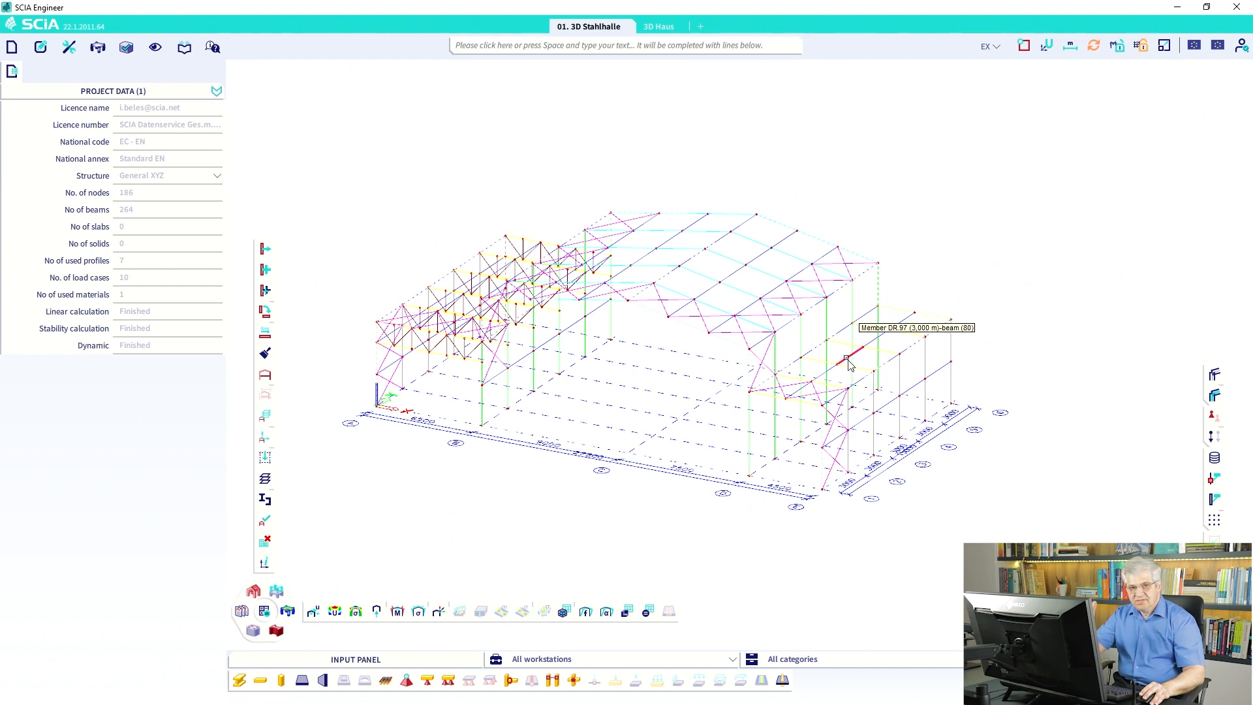
Display the hinges and expand the selection from a lower side-roof beam to all members with cross-section CS5 - UPE140.
left_click(1217, 460)
scroll(875, 344, "up", 4)
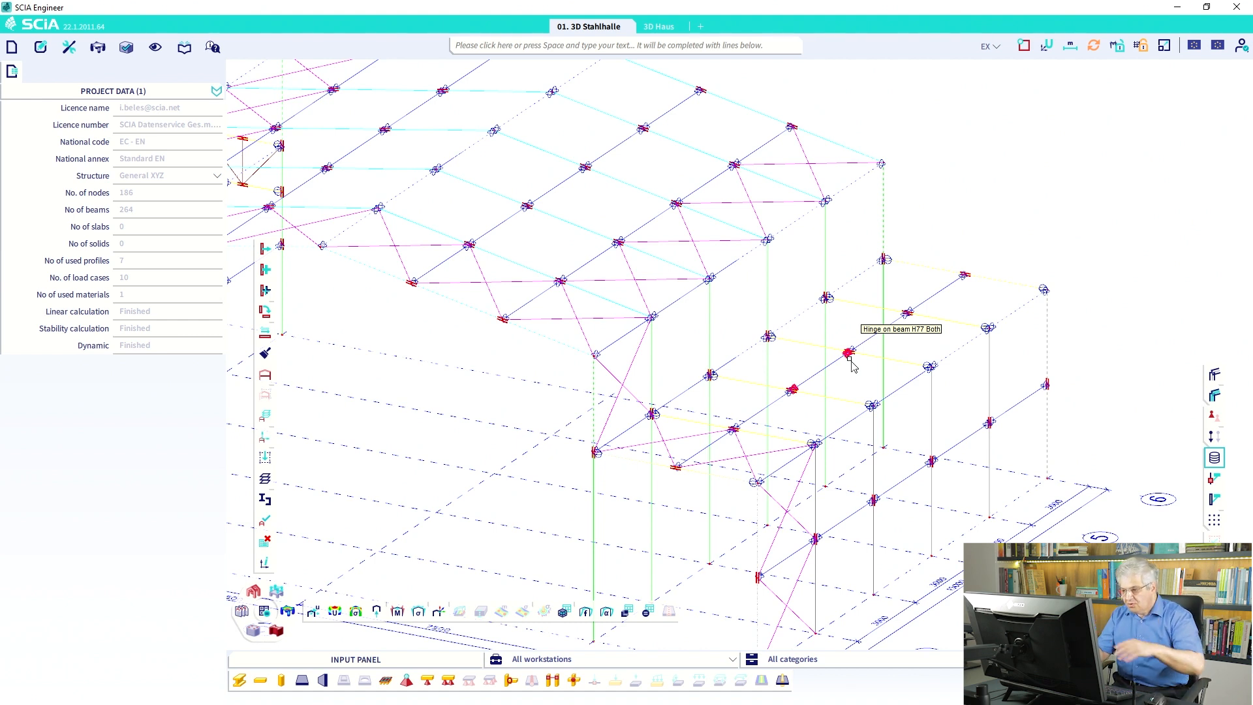
left_click(822, 392)
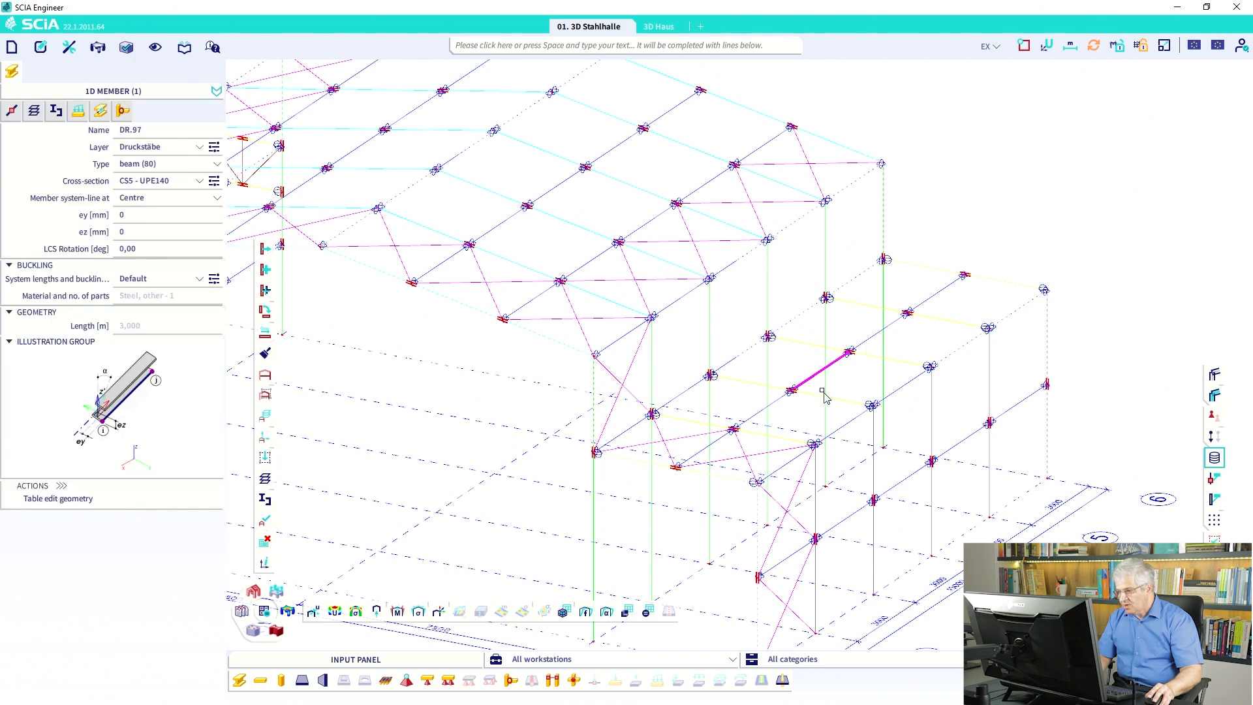
right_click(143, 188)
left_click(163, 206)
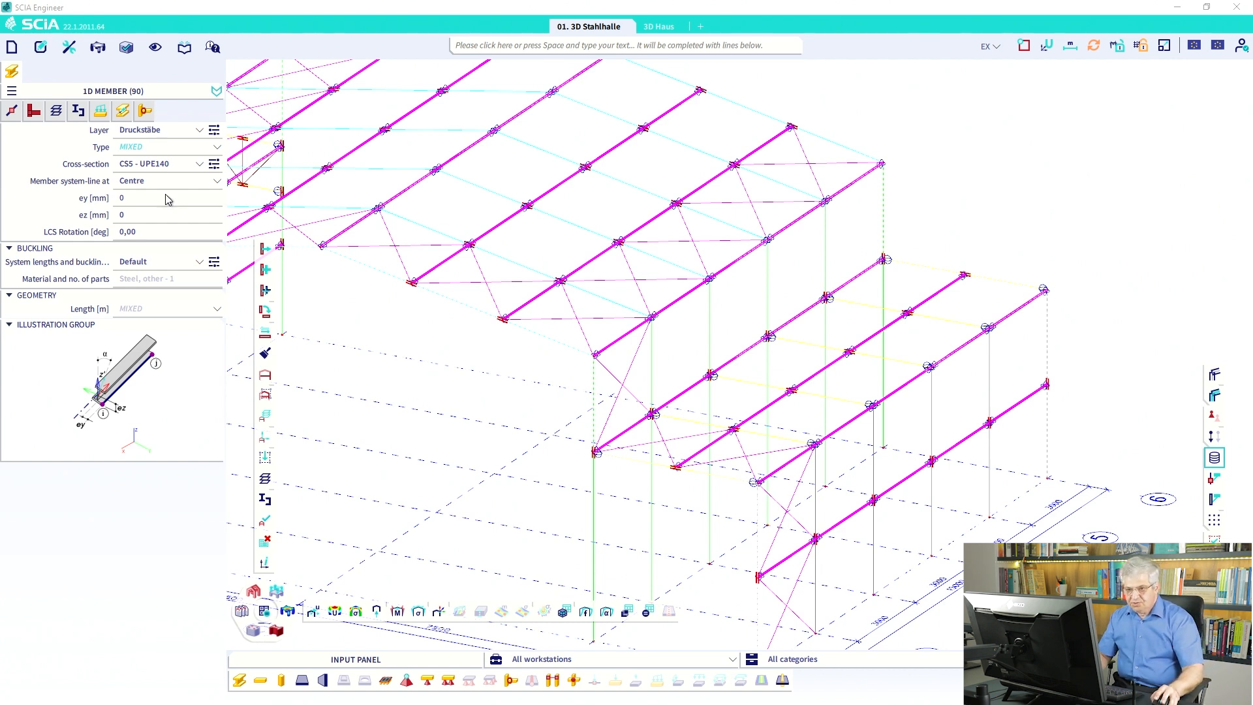
Set the fiz rotation of the hinges on the selected CS5 - UPE140 members to Rigid and clear the selection.
left_click(144, 112)
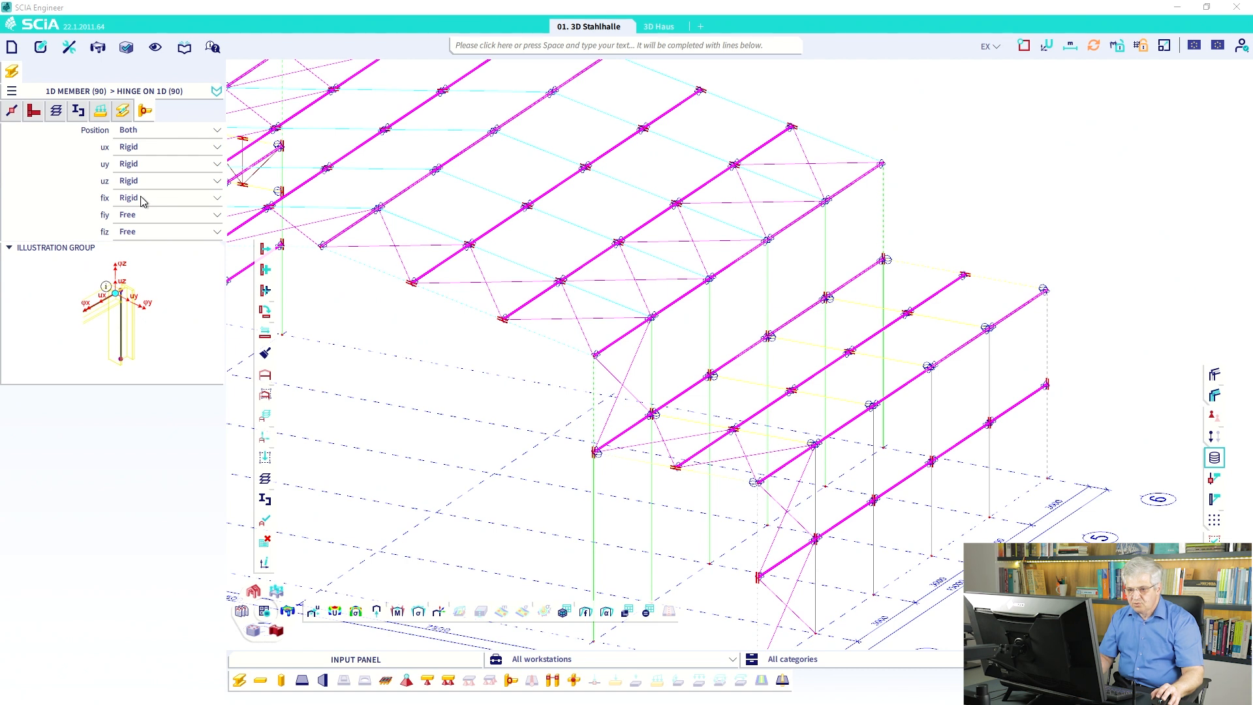
left_click(139, 233)
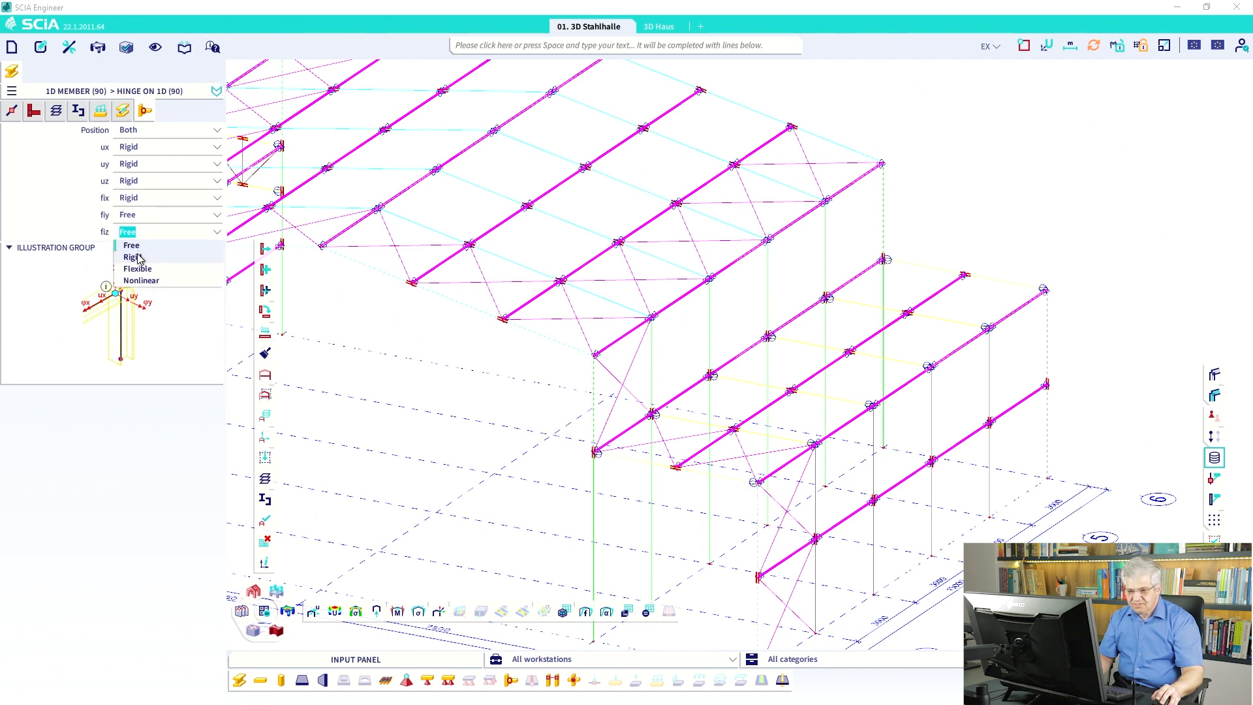
left_click(140, 259)
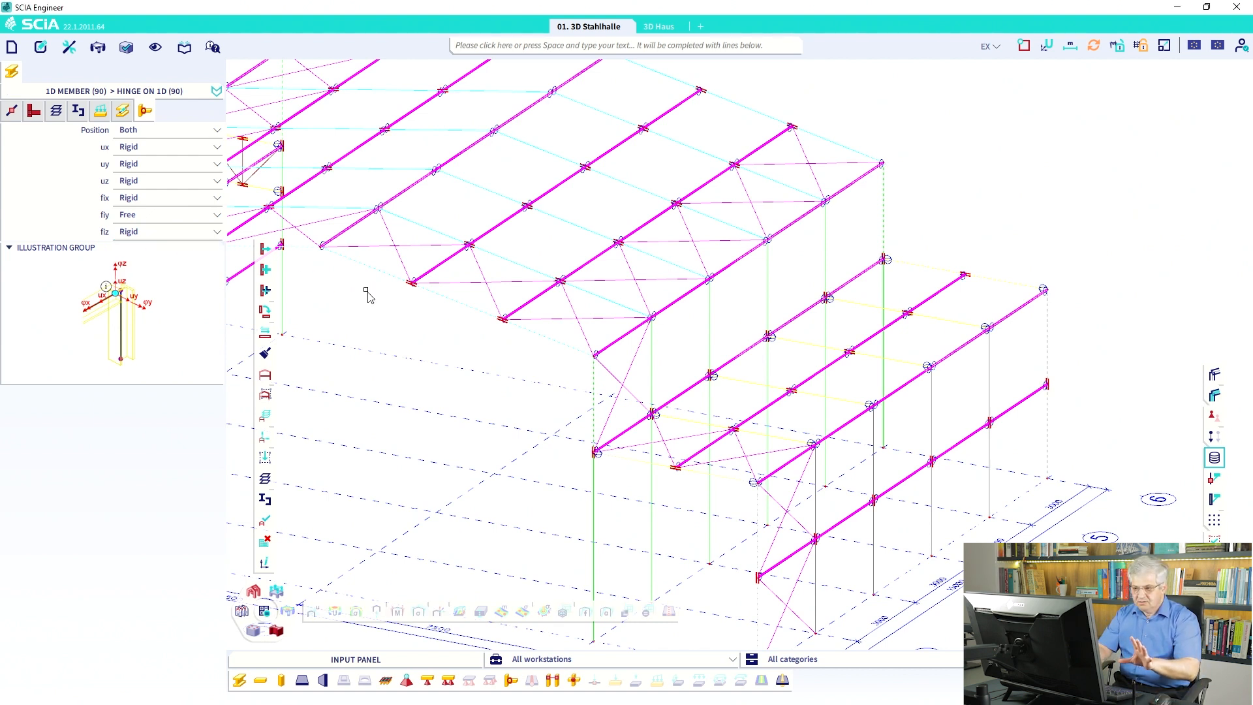
key("Escape")
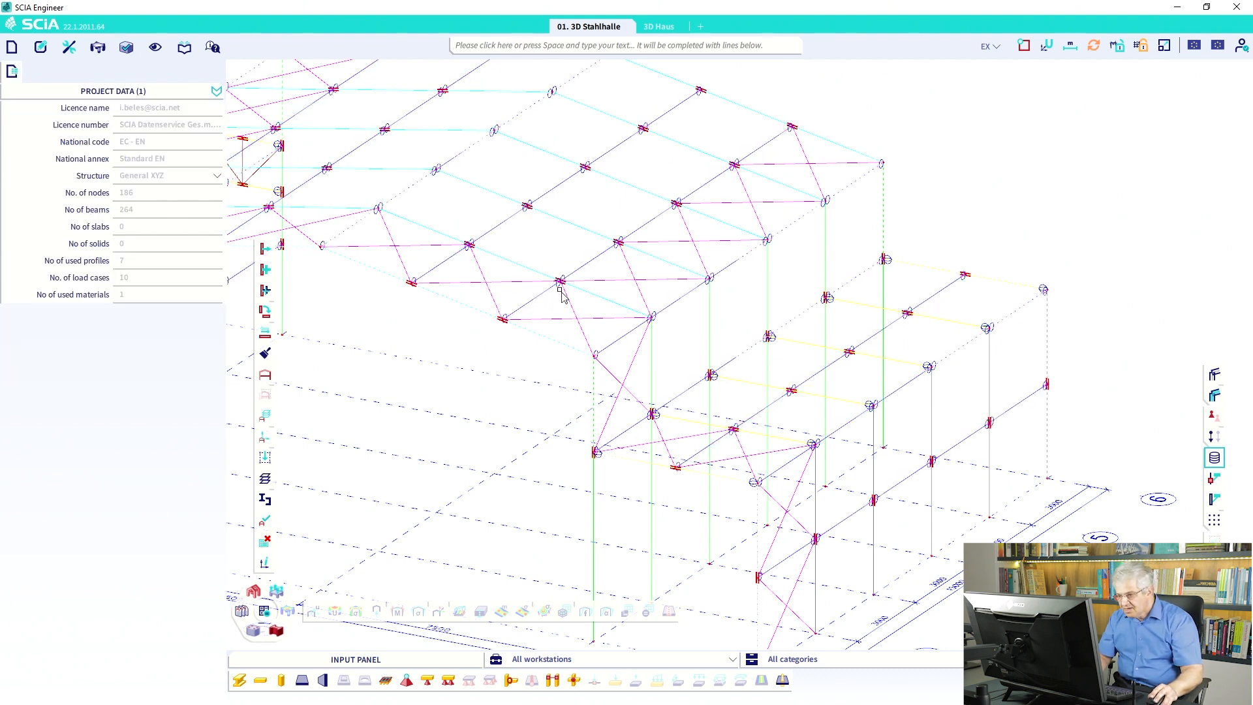
Select the hinges on two neighbouring roof beams to check their release settings, and clear the selection.
left_click(470, 256)
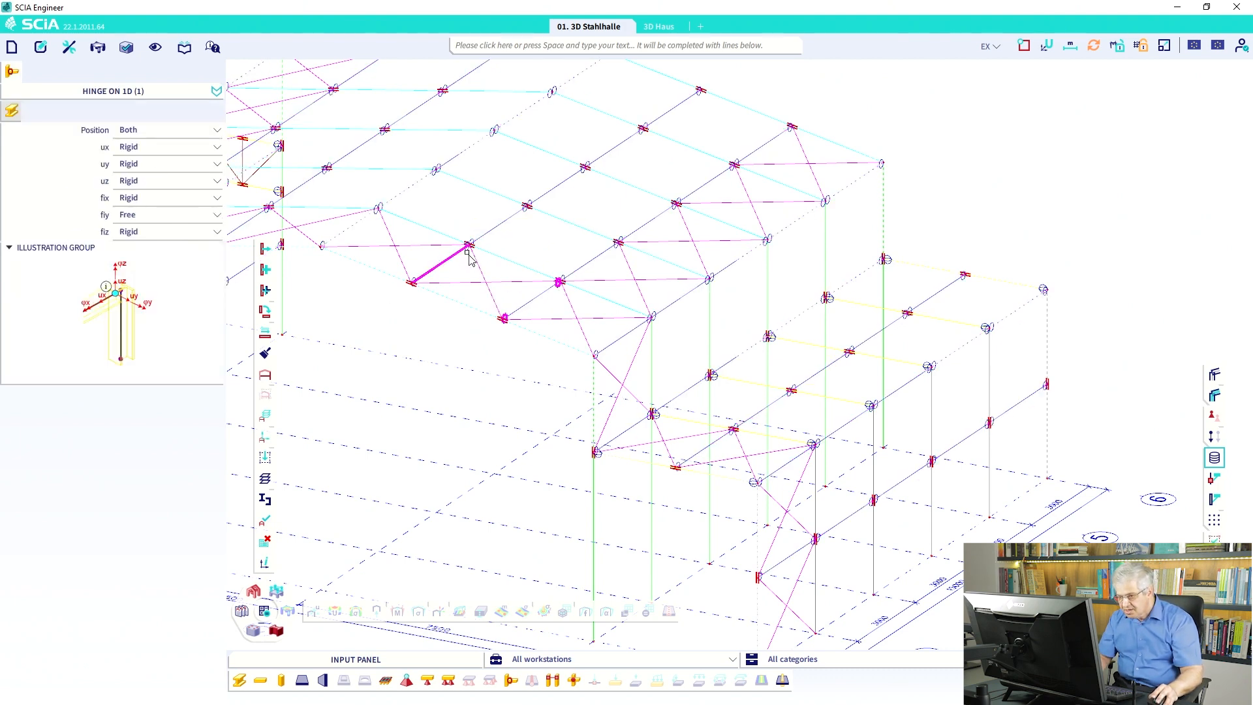
left_click(468, 252)
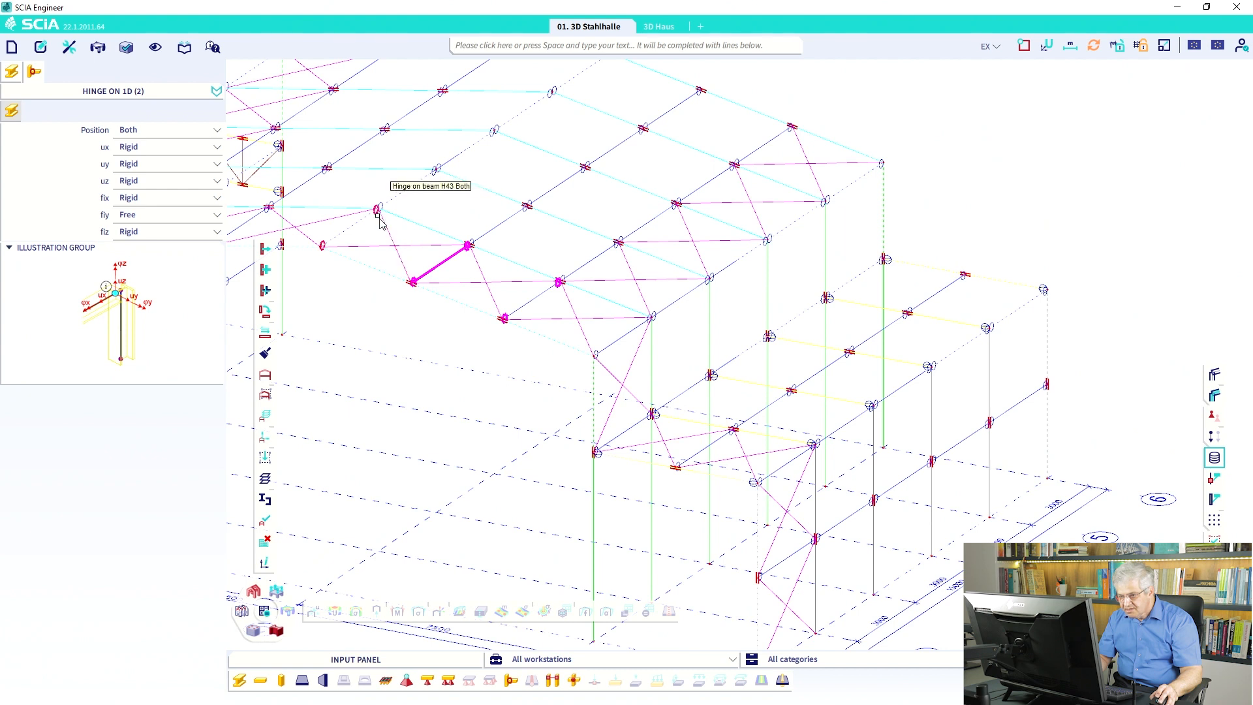
key("Escape")
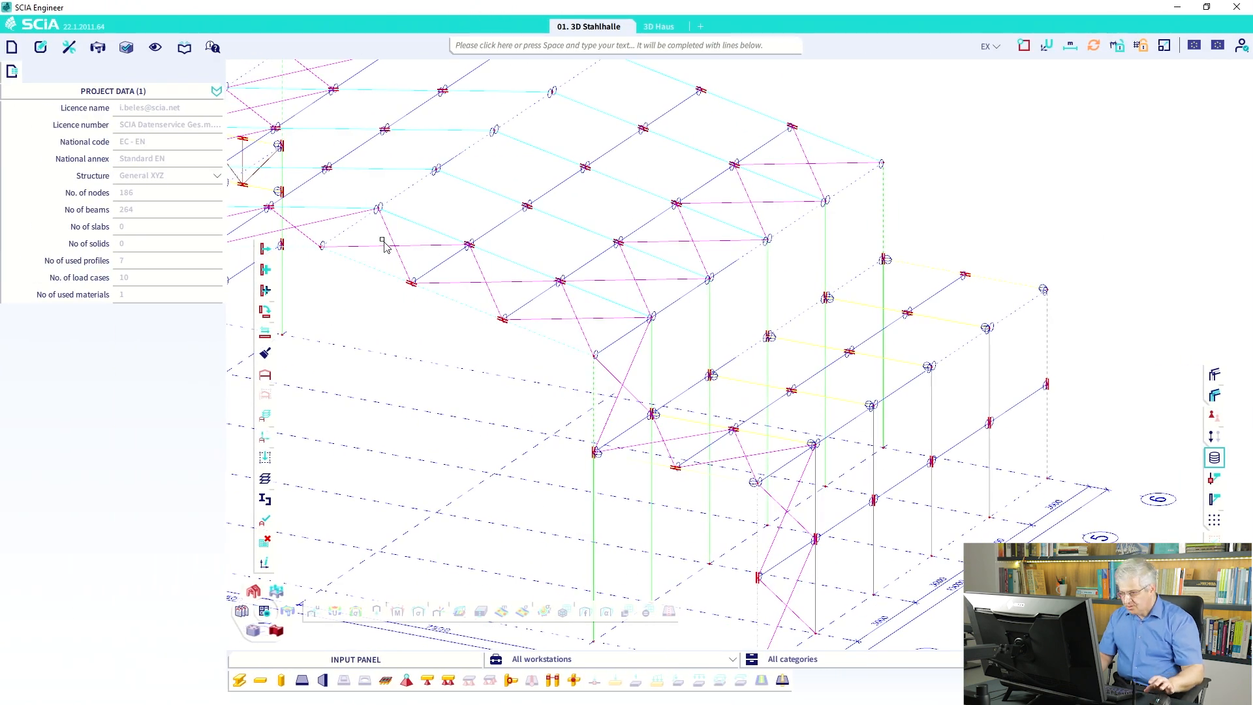
Expand the selection from a roof beam to all CS5 - UPE140 members and set their hinges' fiz rotation to Free.
left_click(533, 308)
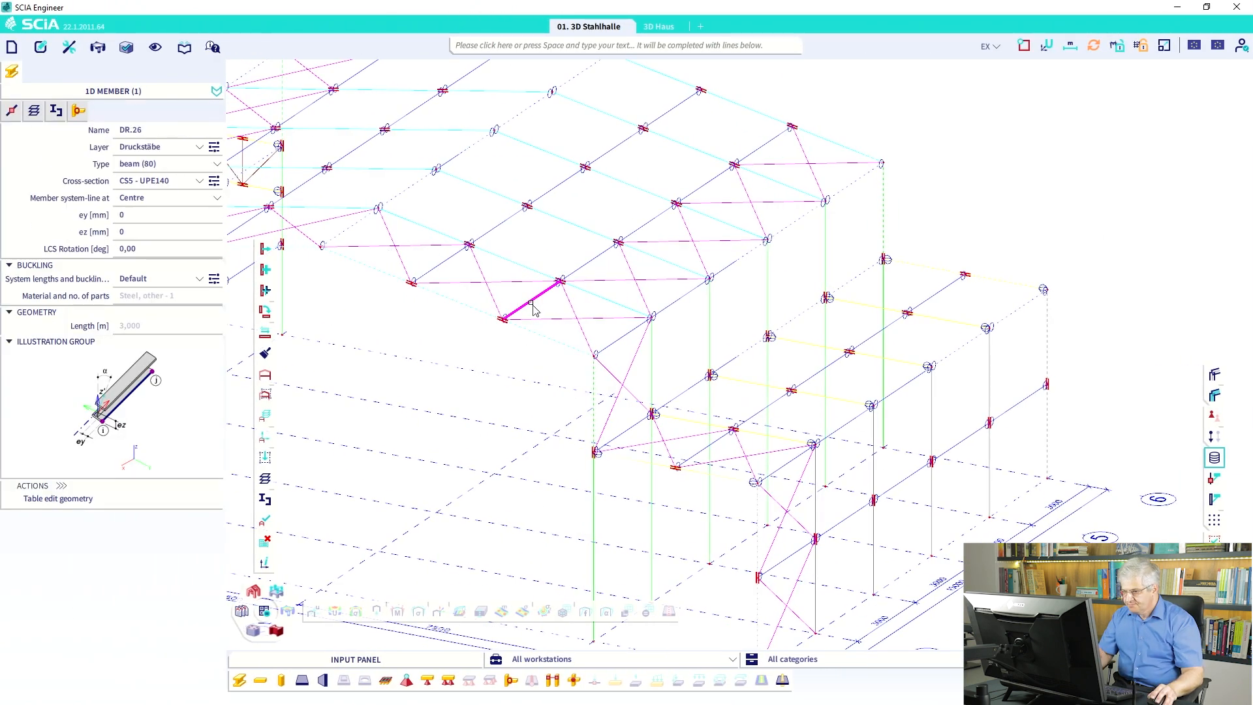
right_click(154, 185)
left_click(171, 205)
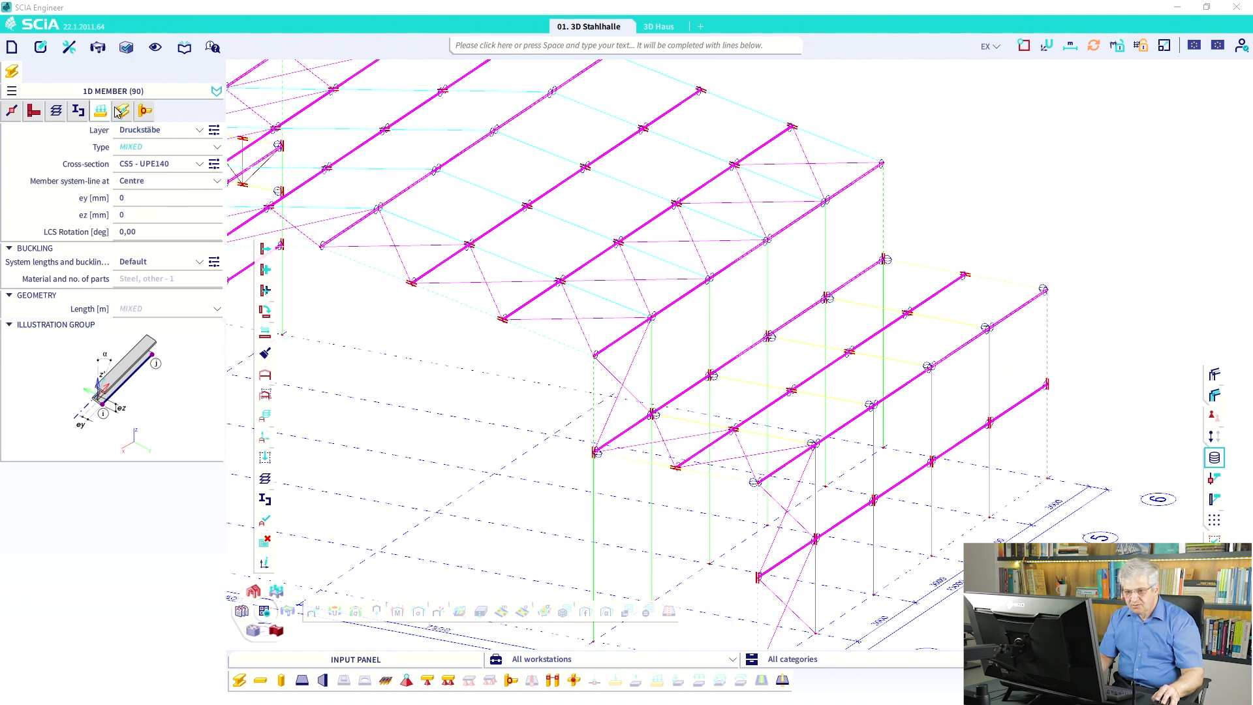
left_click(123, 110)
left_click(162, 232)
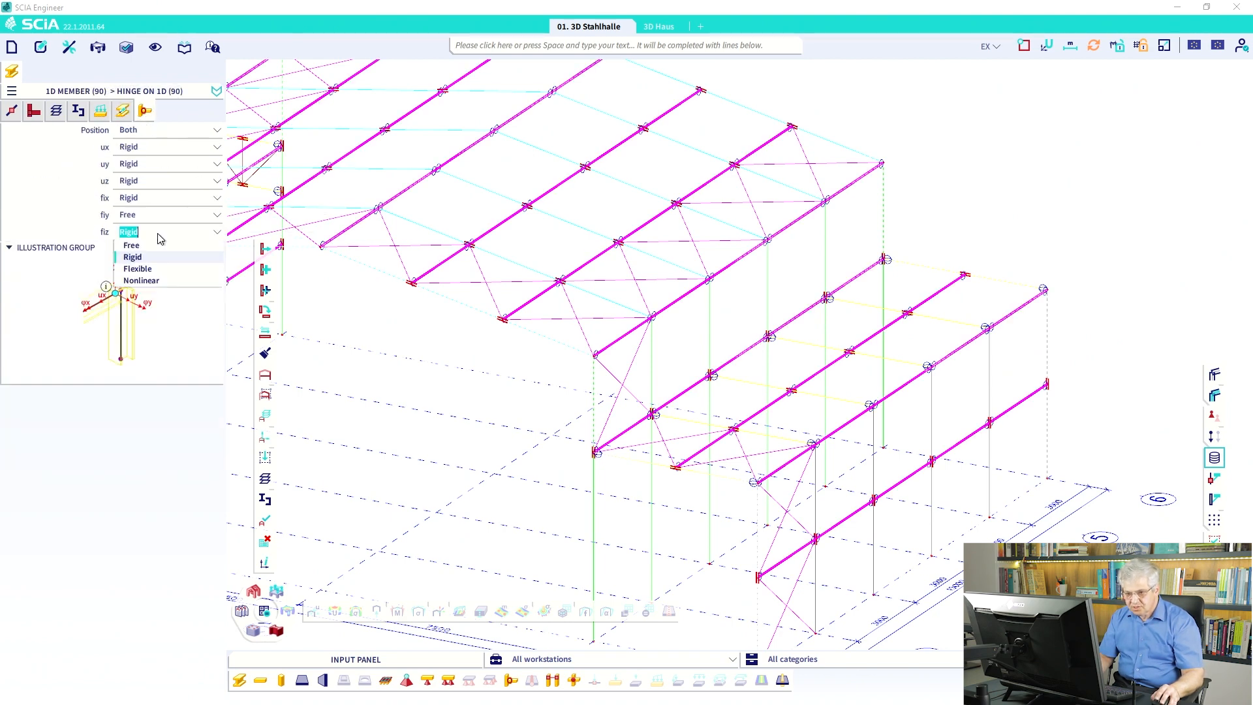
left_click(151, 246)
key("Escape")
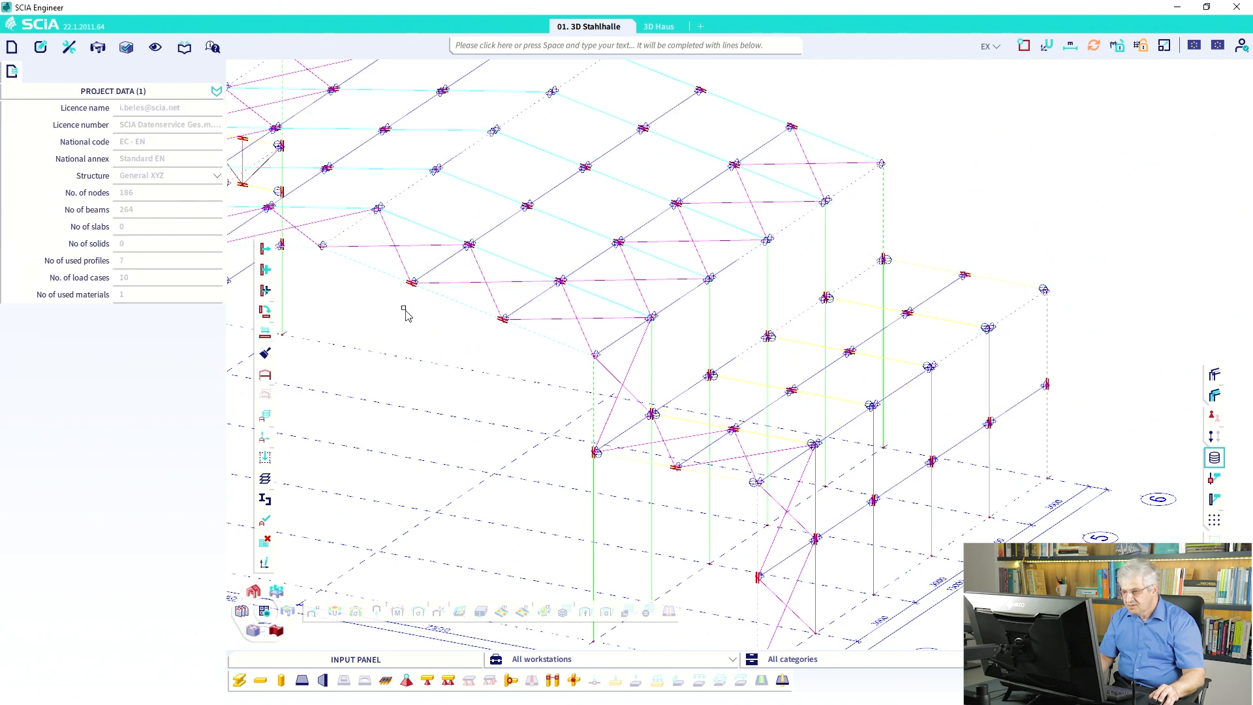
Select the main hall's roof ridge with a crossing window and keep only the 1D members in the selection.
scroll(405, 307, "down", 2)
scroll(498, 311, "down", 2)
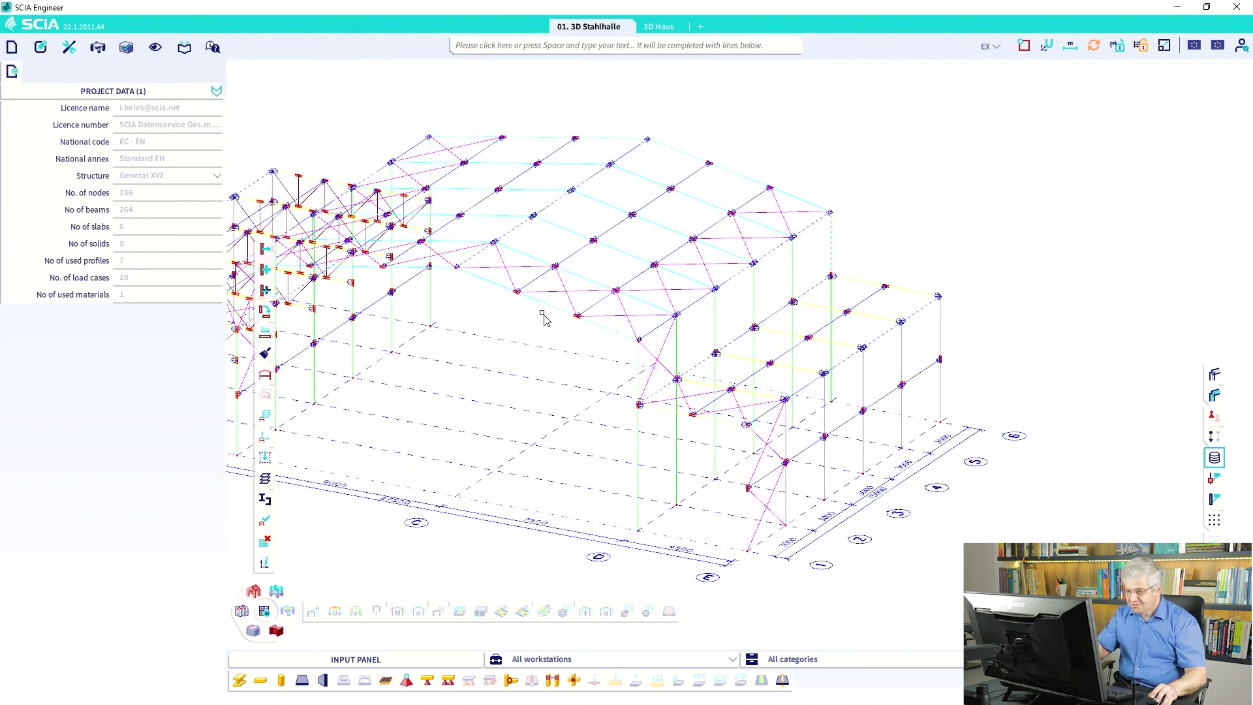
scroll(529, 319, "down", 1)
middle_click_drag(519, 324, 681, 331)
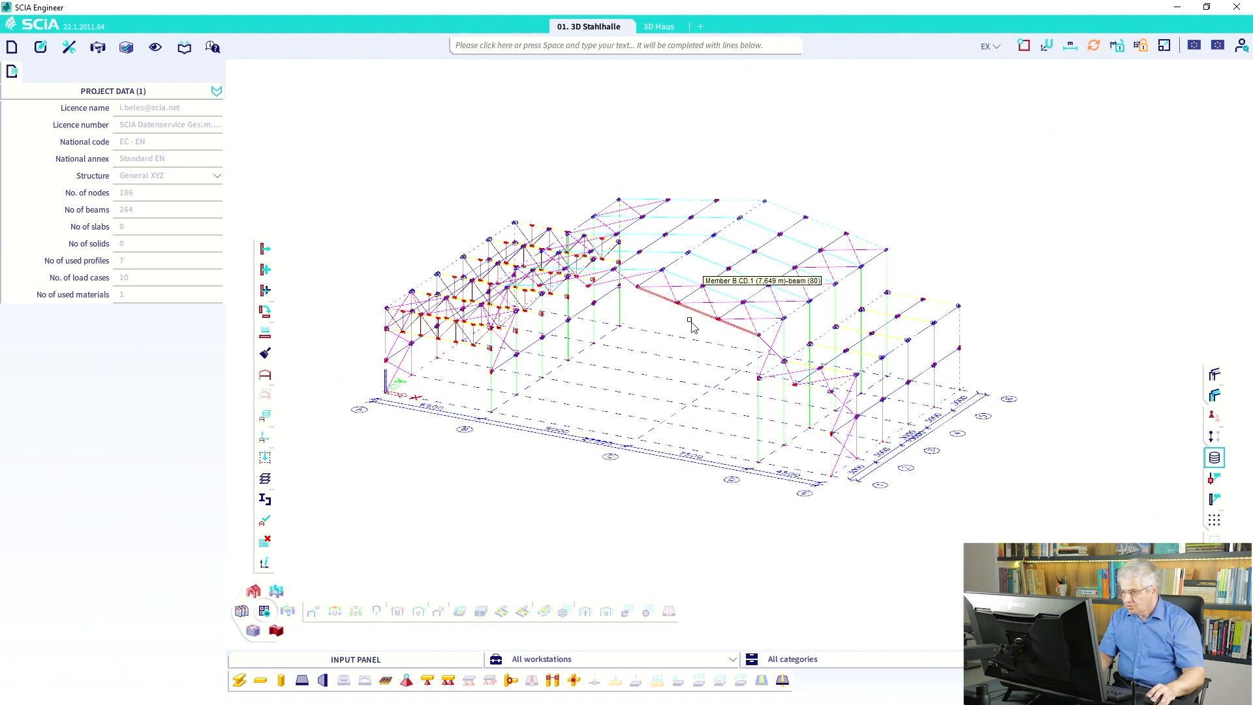
right_click_drag(662, 328, 672, 280, "ctrl")
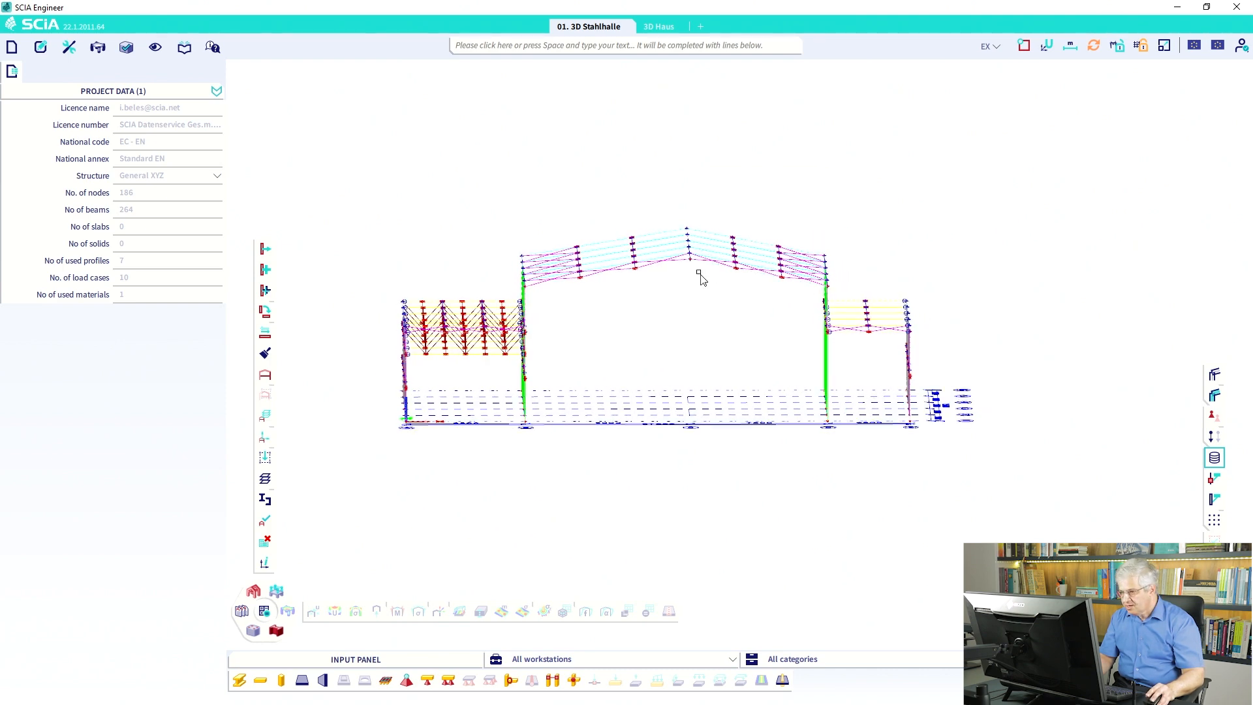
left_click_drag(699, 274, 668, 216)
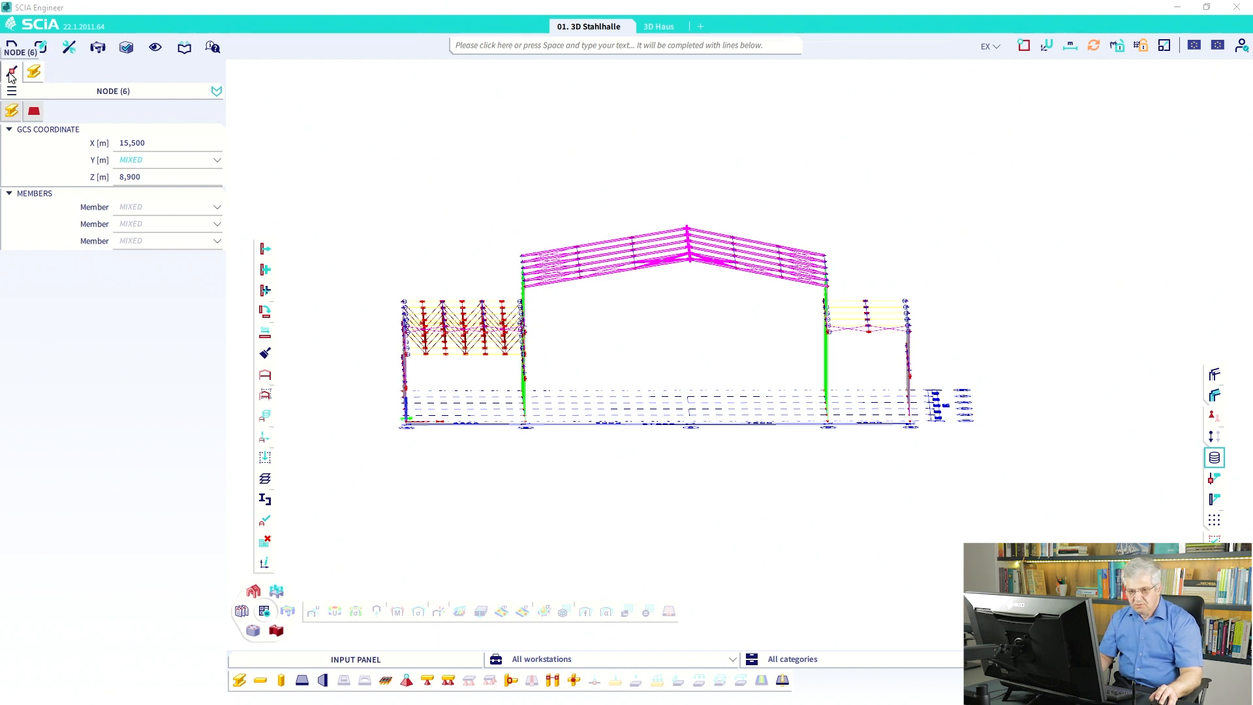
left_click(55, 71)
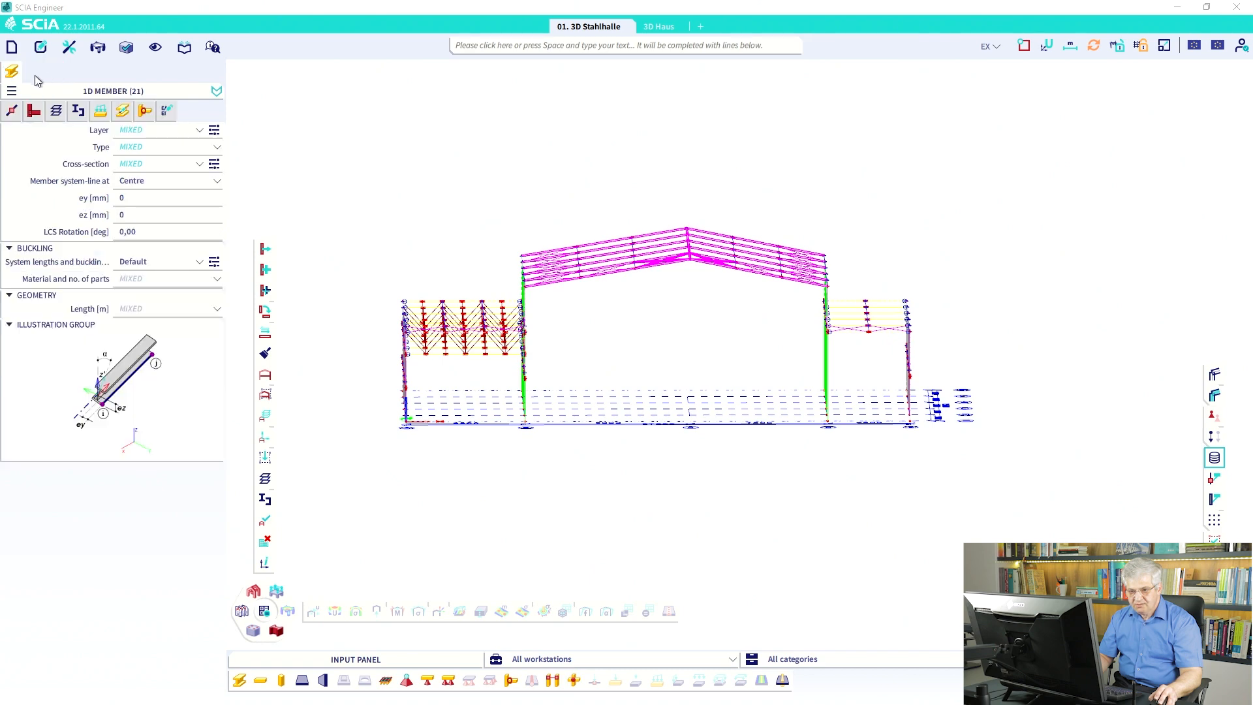
Reselect the roof ridge area by crossing window, remove the nodes and hinges from the selection, and clear the rest.
right_click_drag(488, 186, 483, 189, "ctrl")
right_click_drag(697, 318, 709, 285, "ctrl")
left_click_drag(707, 283, 658, 226)
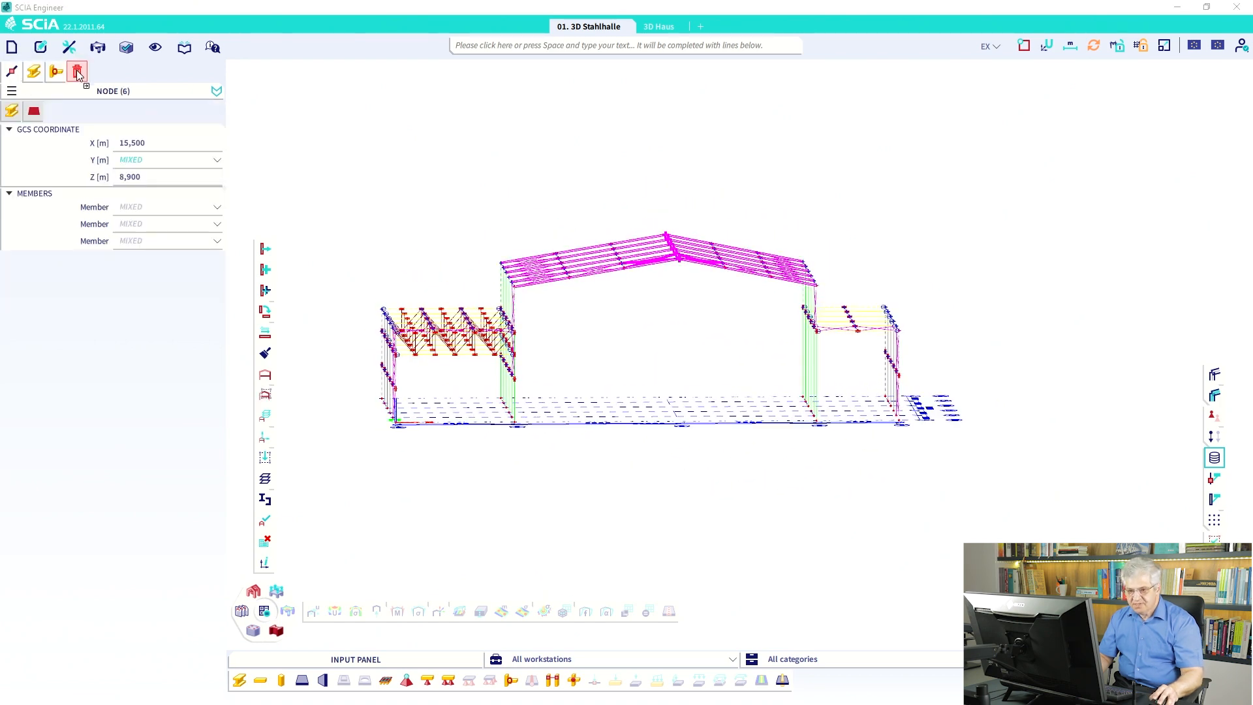
left_click(77, 72)
mouse_move(57, 73)
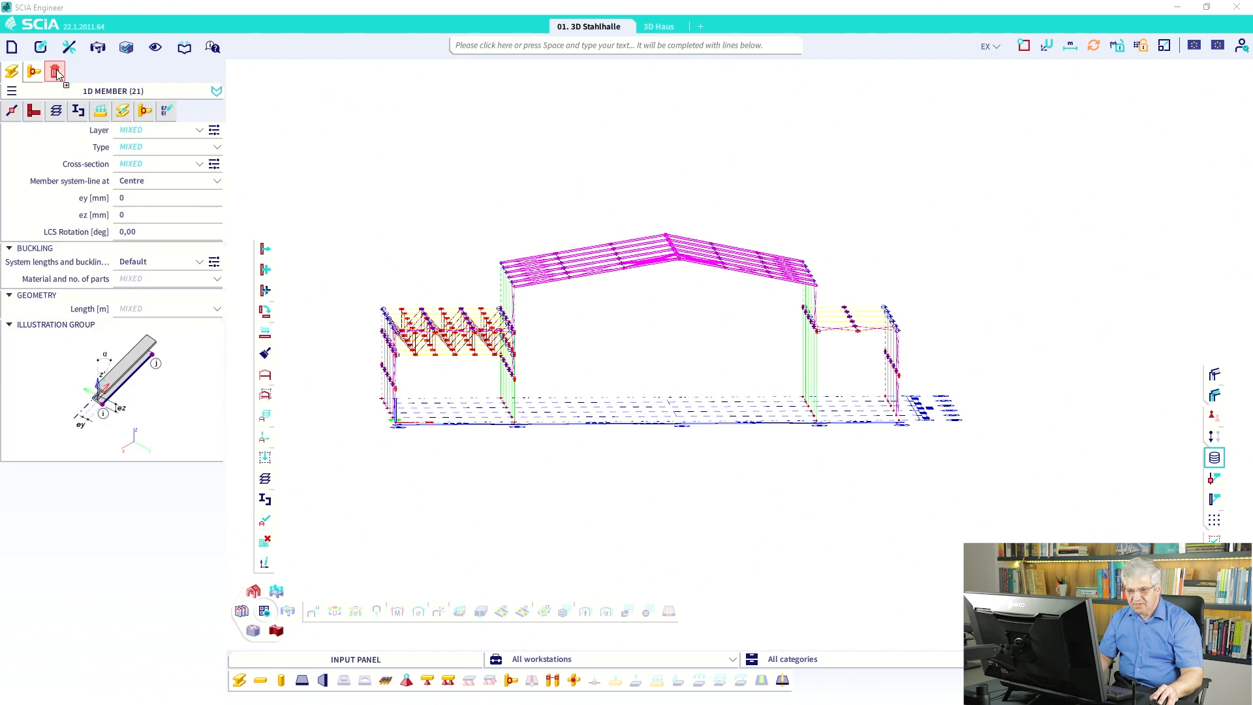
key("Escape")
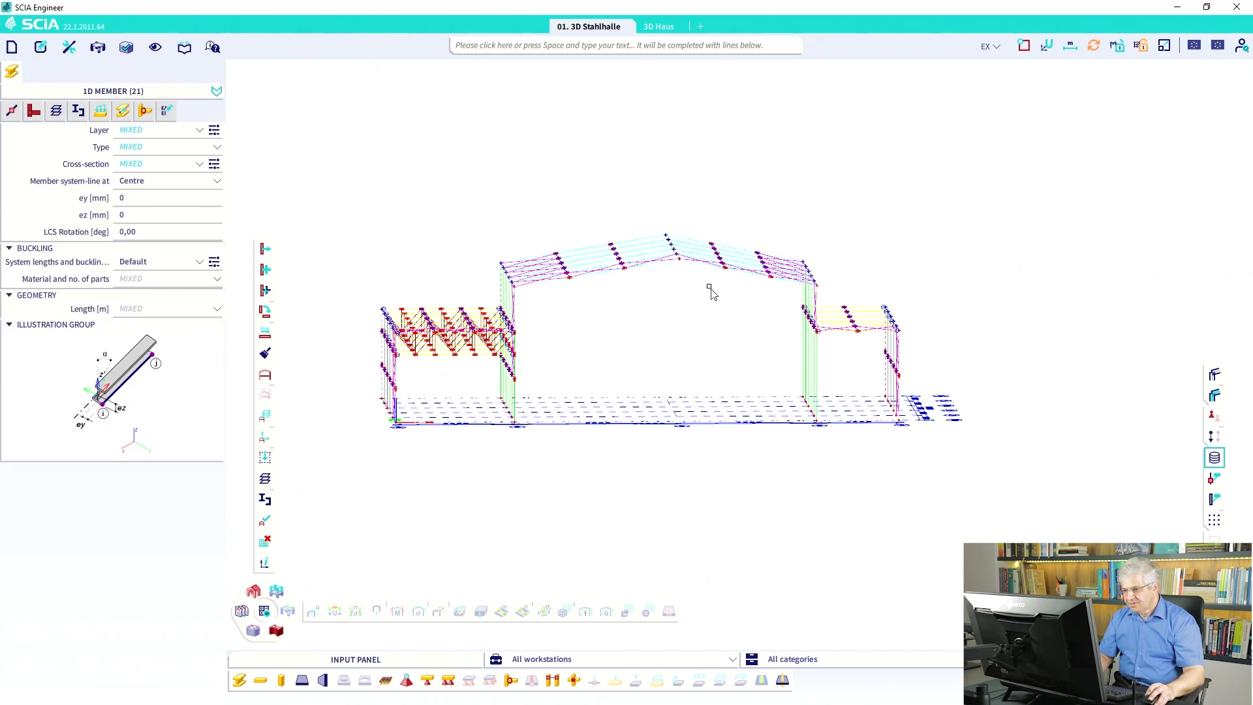
Select the roof ridge area again, remove the members and hinges so only the nodes stay selected, and discard the nodes too.
left_click_drag(697, 273, 643, 221)
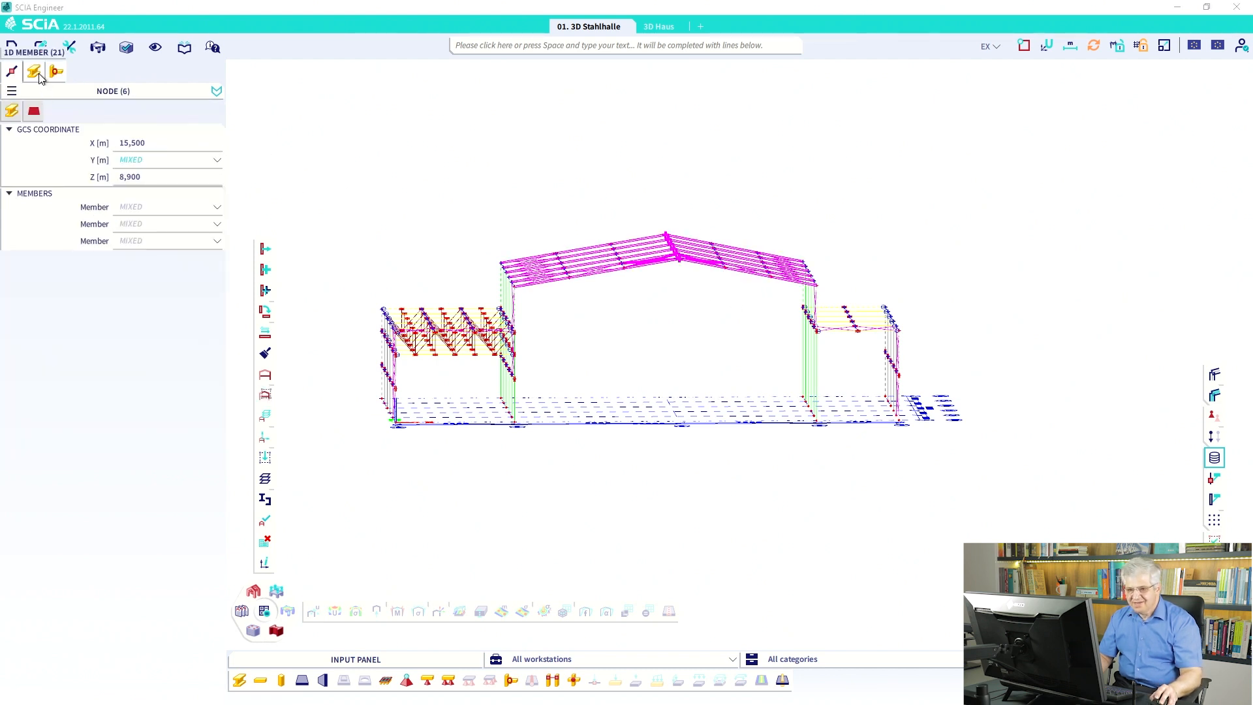
left_click(77, 71)
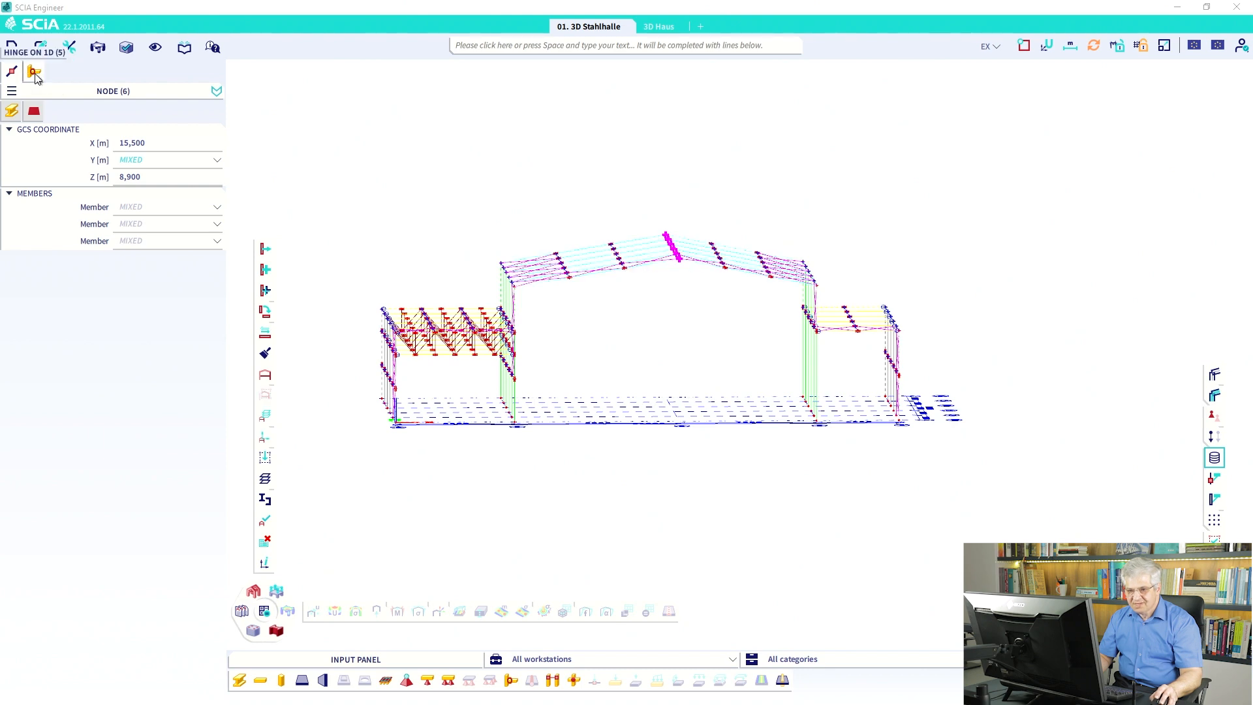
right_click_drag(659, 258, 651, 294, "ctrl")
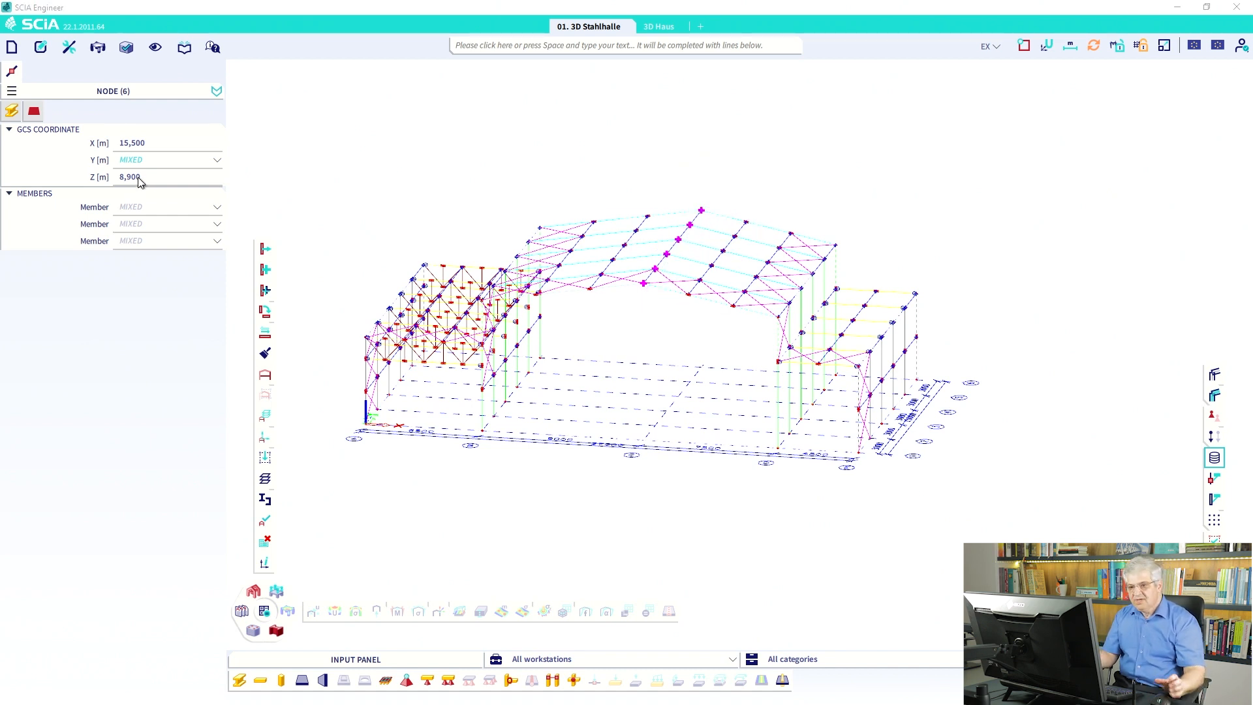
mouse_move(14, 73)
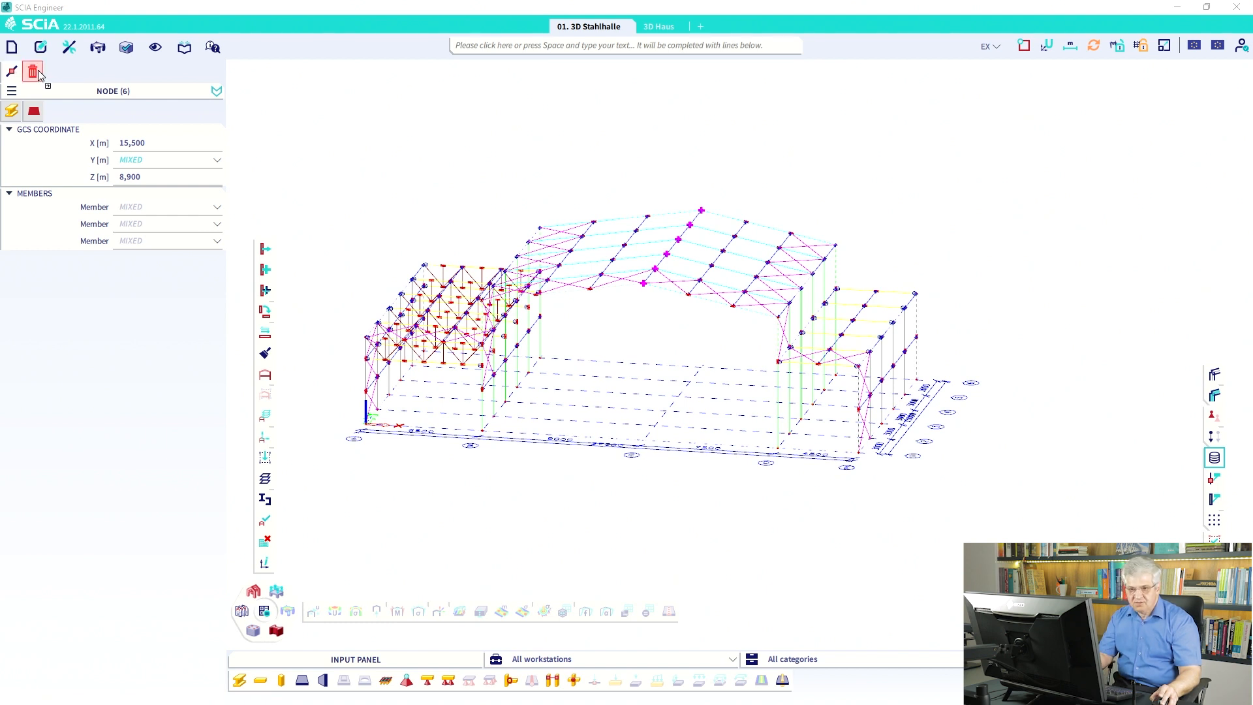
left_click(33, 72)
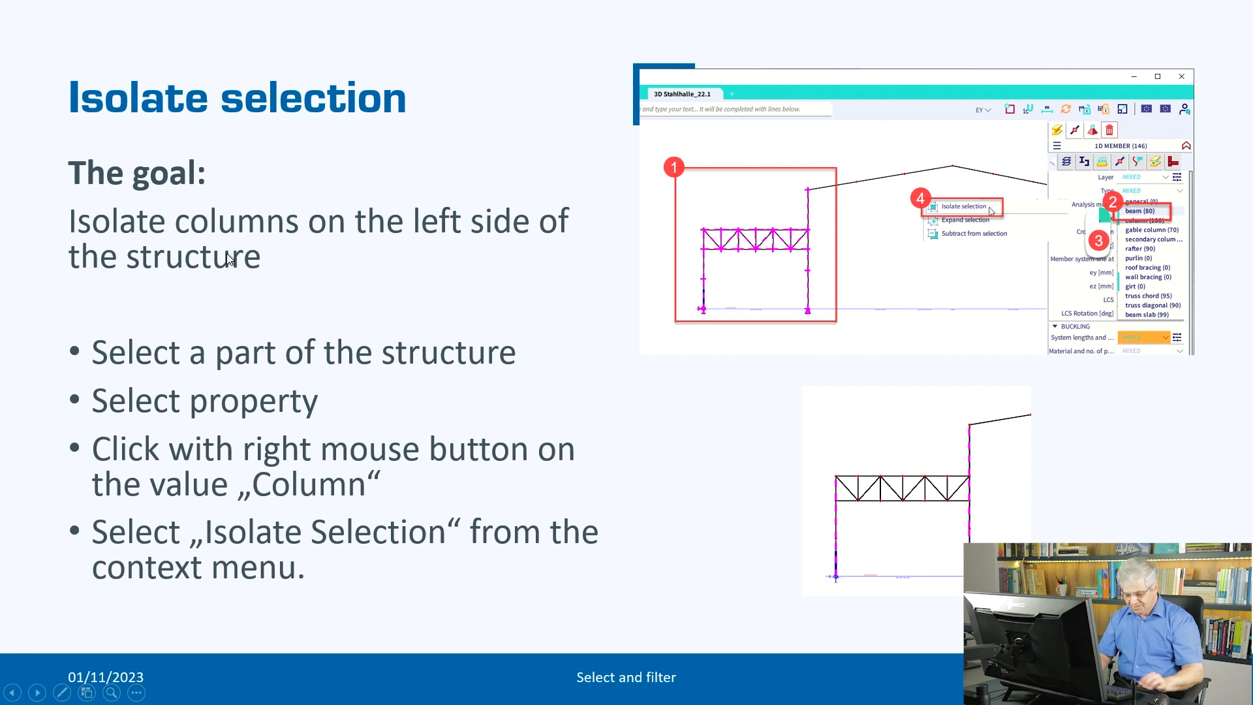
Return to SCIA Engineer, show the hall in front view and select the left part of the structure with a crossing window.
key("alt+Tab")
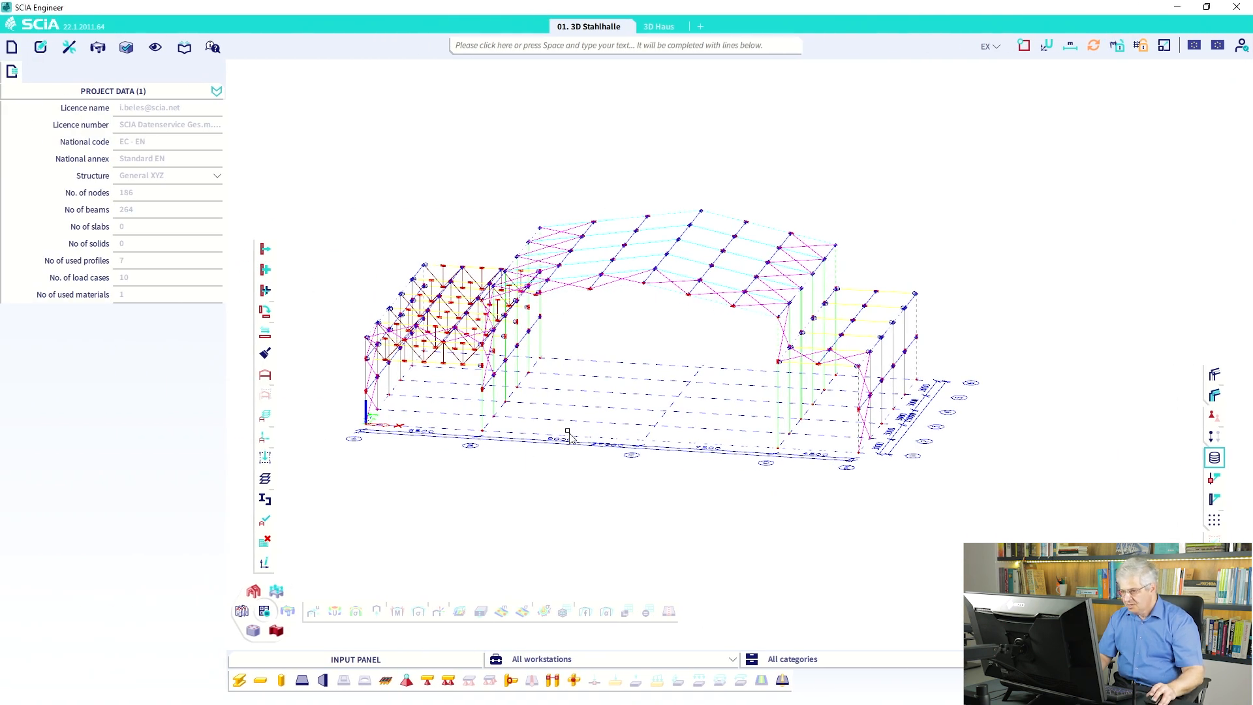
left_click(1195, 604)
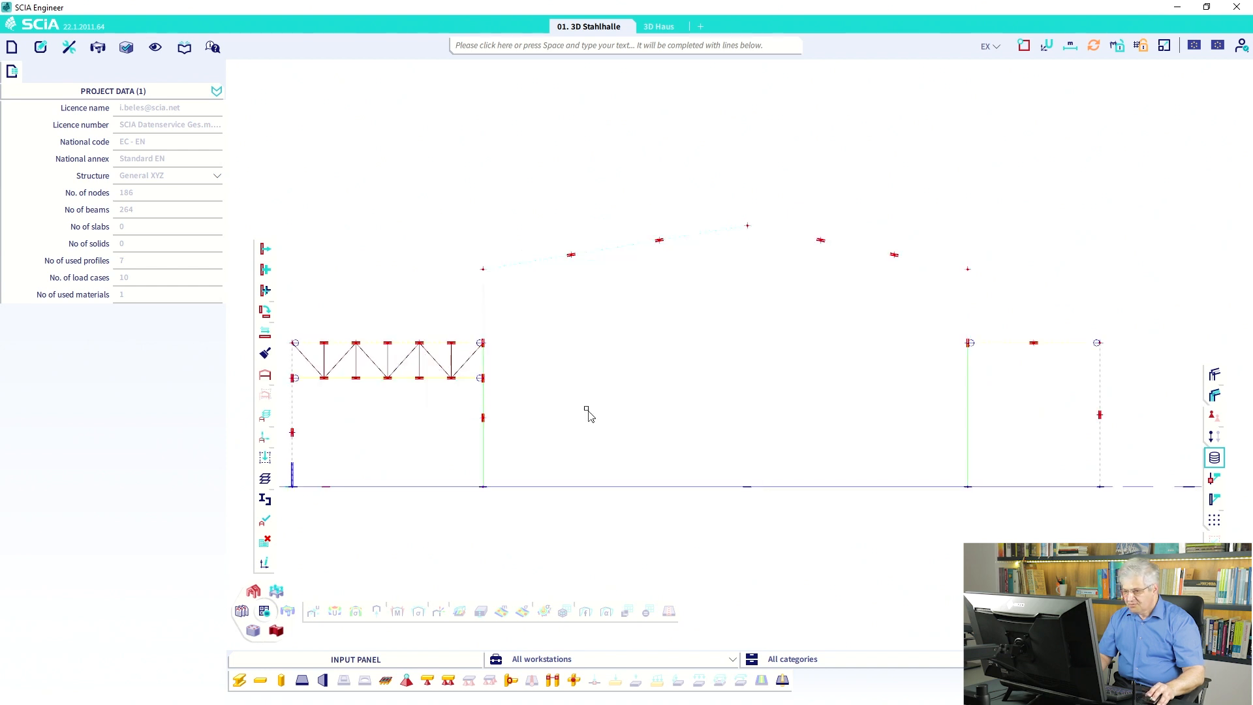
scroll(586, 408, "down", 2)
middle_click_drag(586, 408, 735, 331)
left_click_drag(691, 410, 518, 180)
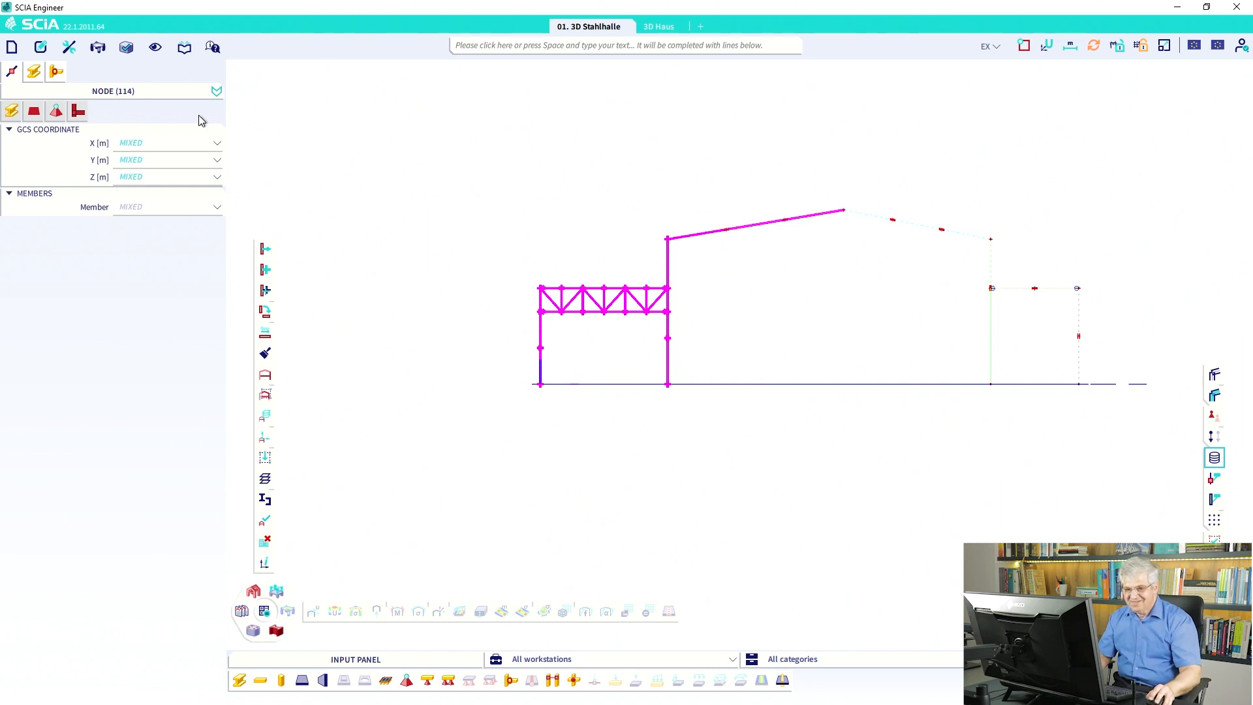
Isolate the selected 1D members of type column (100), and clear the selection.
left_click(38, 72)
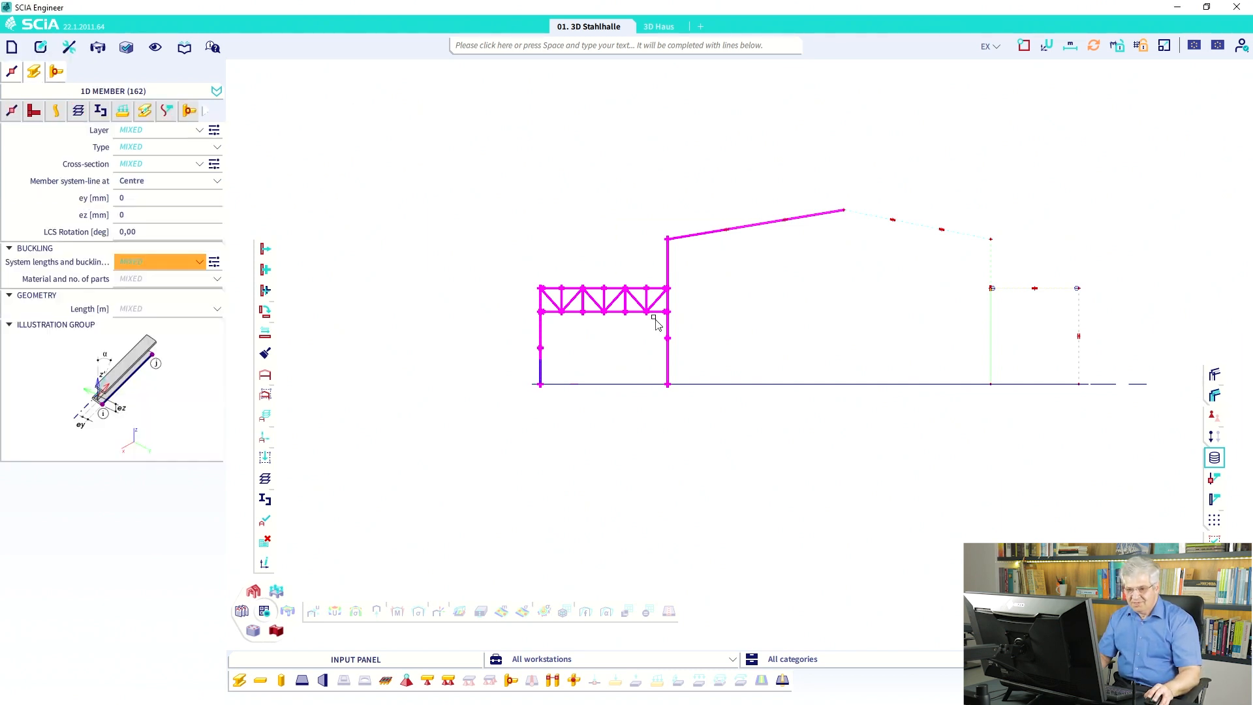
left_click(165, 153)
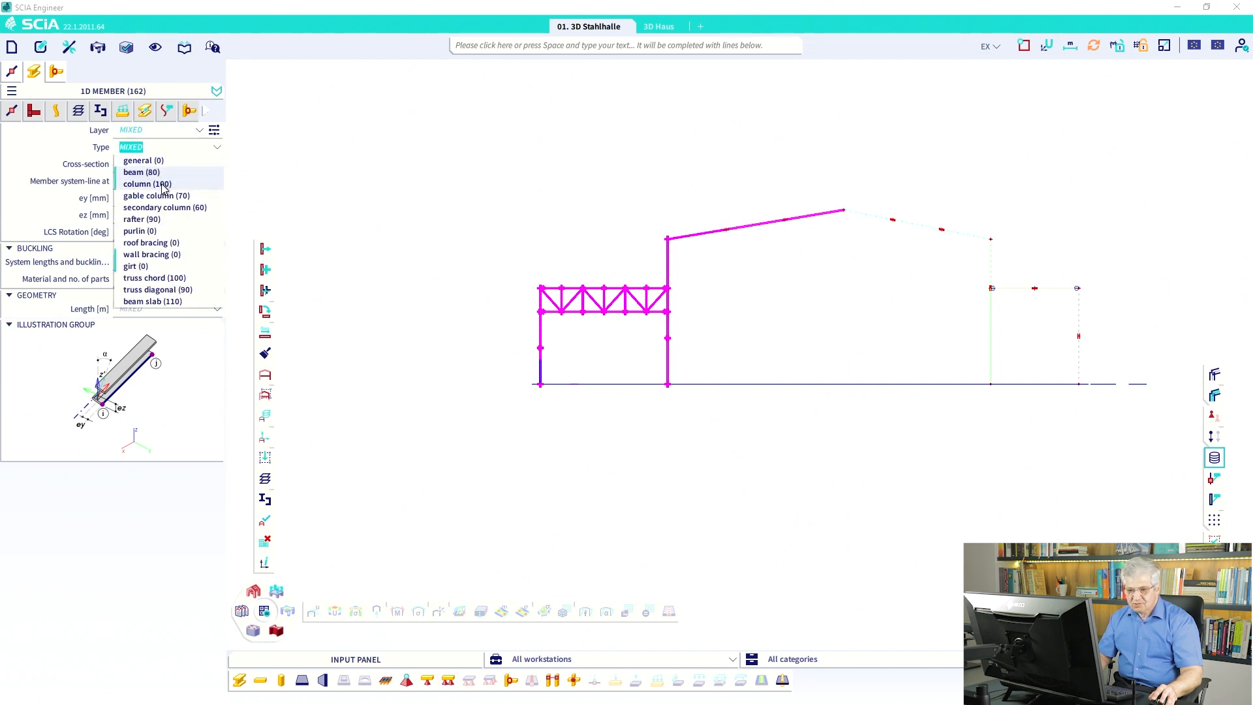
mouse_move(164, 188)
left_click(193, 152)
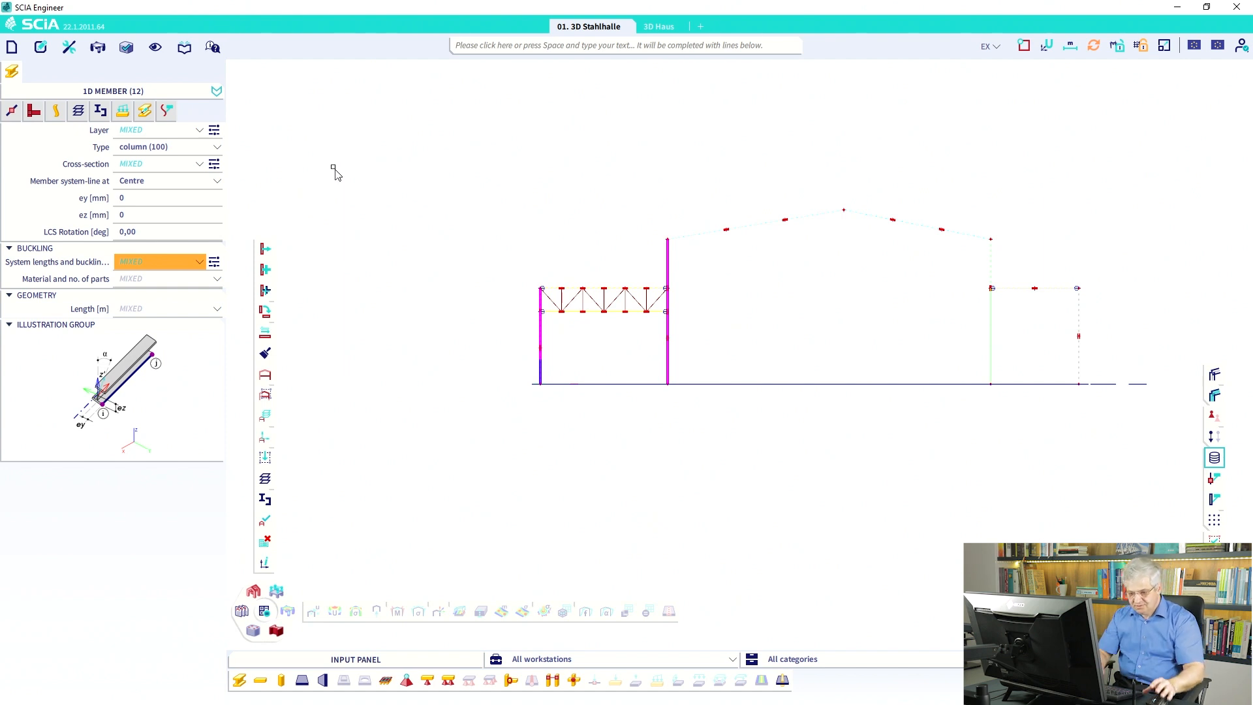
key("Escape")
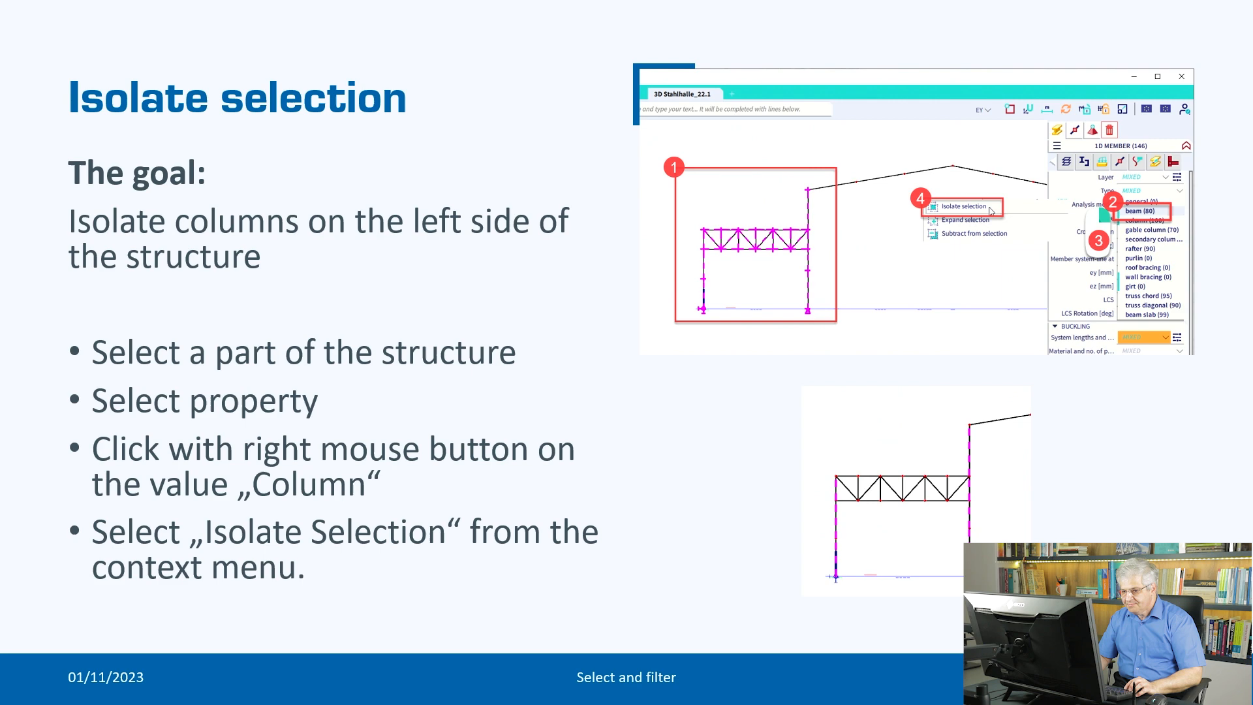
Return to SCIA Engineer and select the left part of the hall in front view with a crossing window.
key("Right")
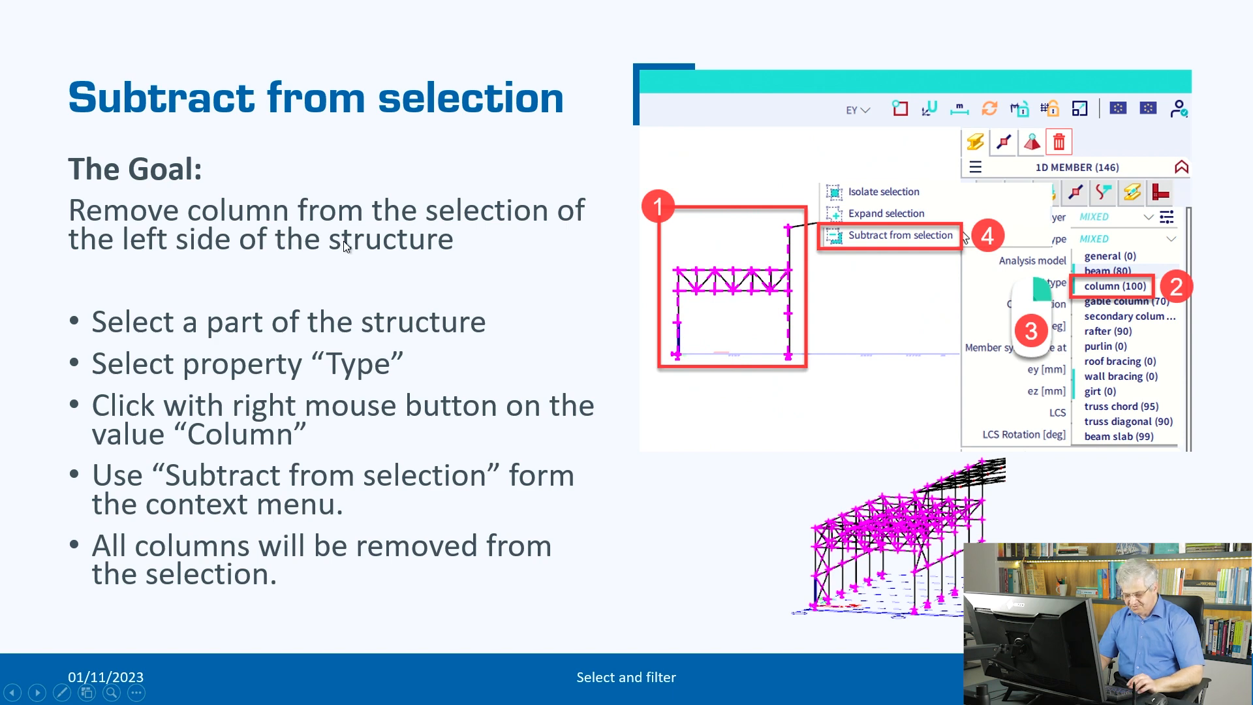
key("alt+Tab")
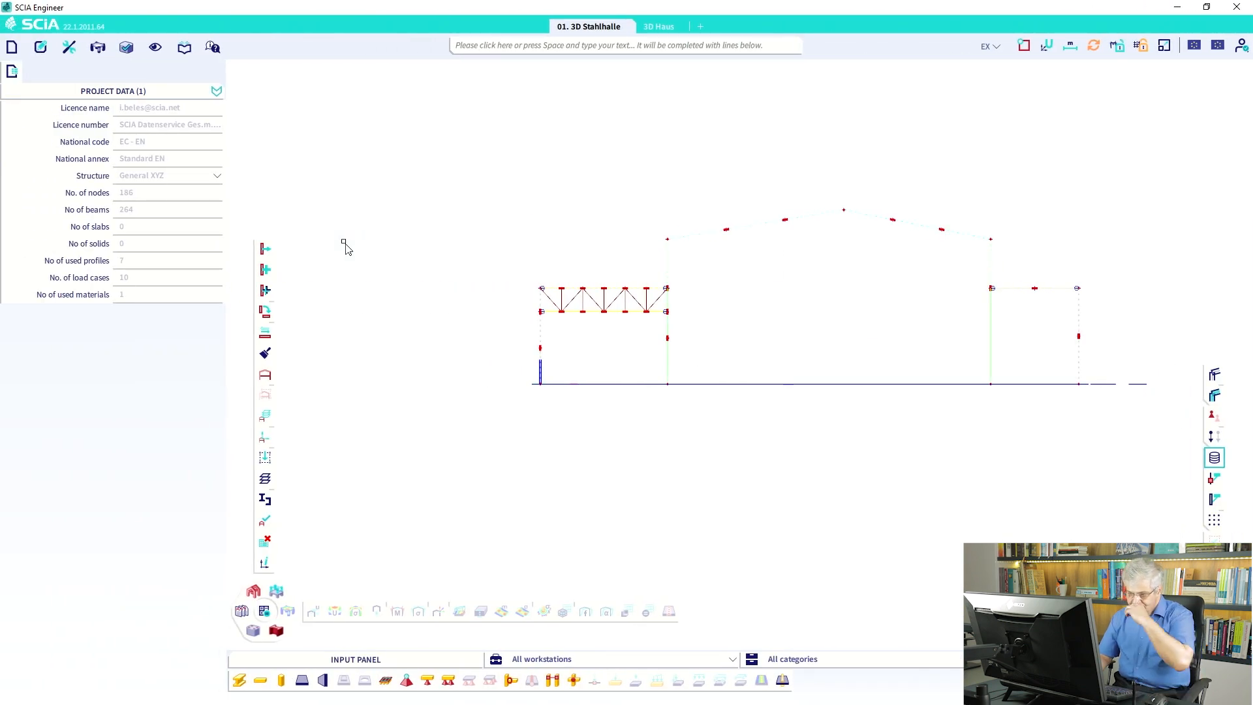
left_click_drag(696, 428, 503, 199)
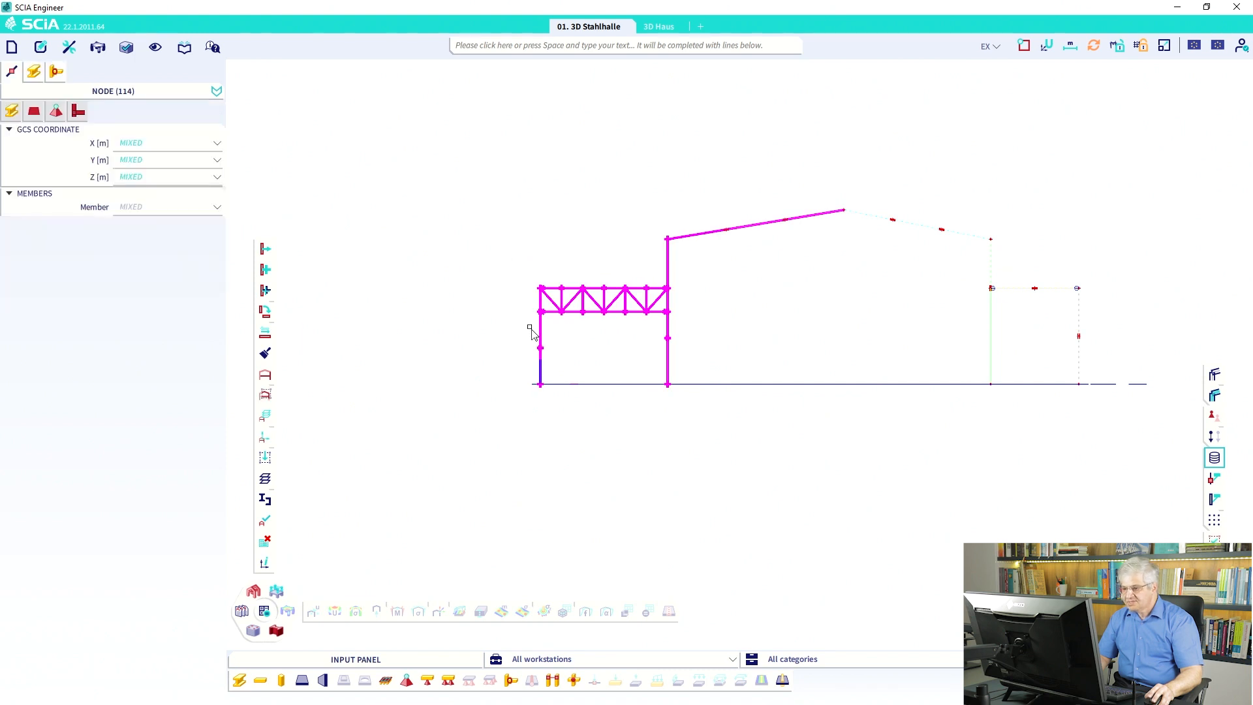
Subtract the members of type column (100) from the selected 1D members, and clear the selection.
left_click(34, 74)
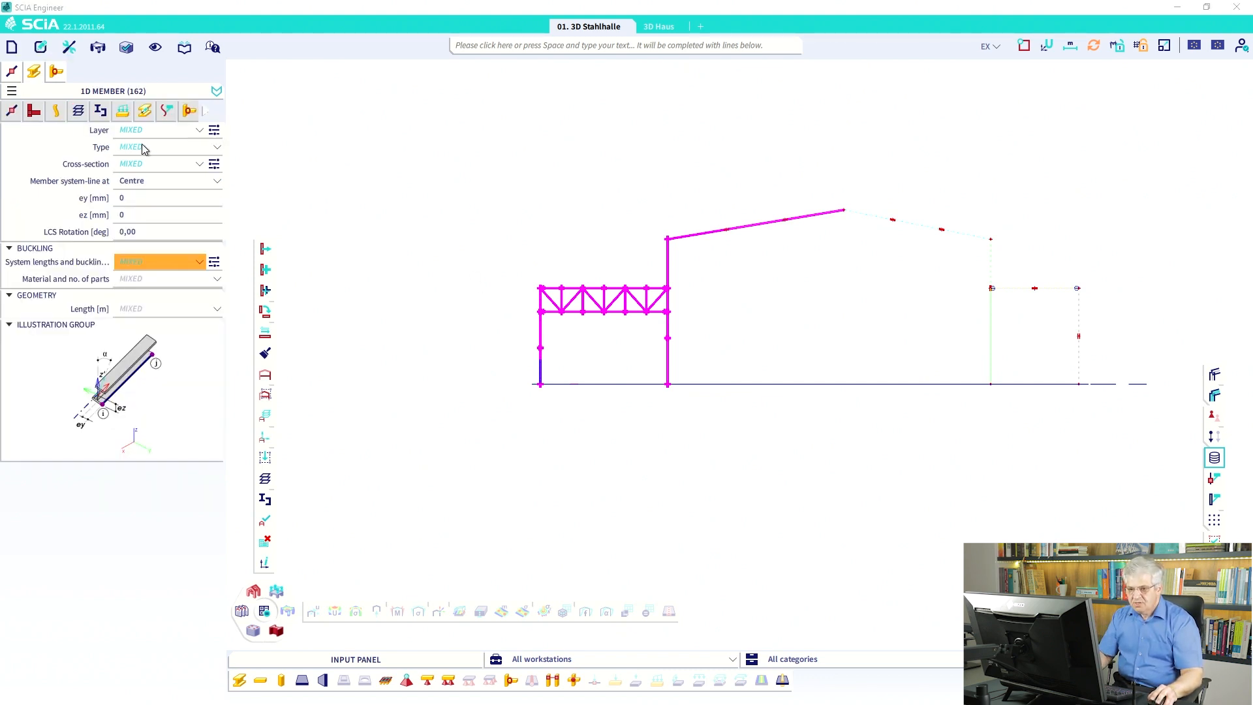
left_click(163, 150)
mouse_move(155, 188)
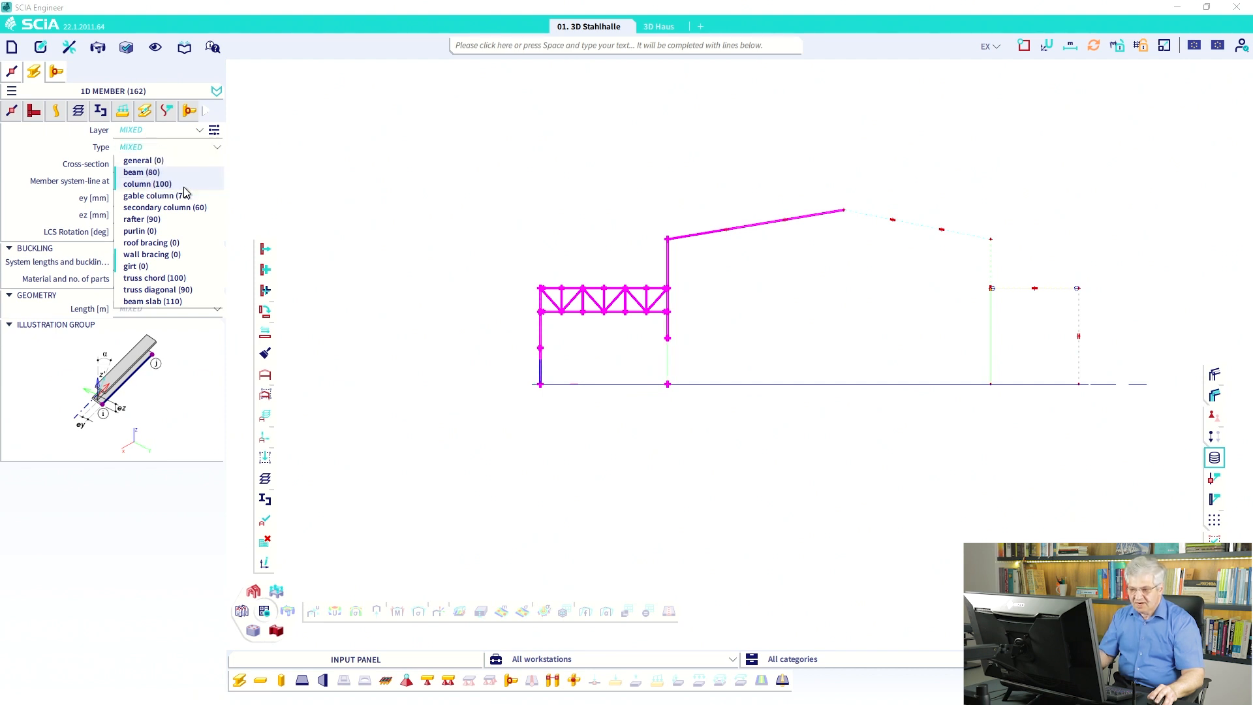
left_click(183, 187)
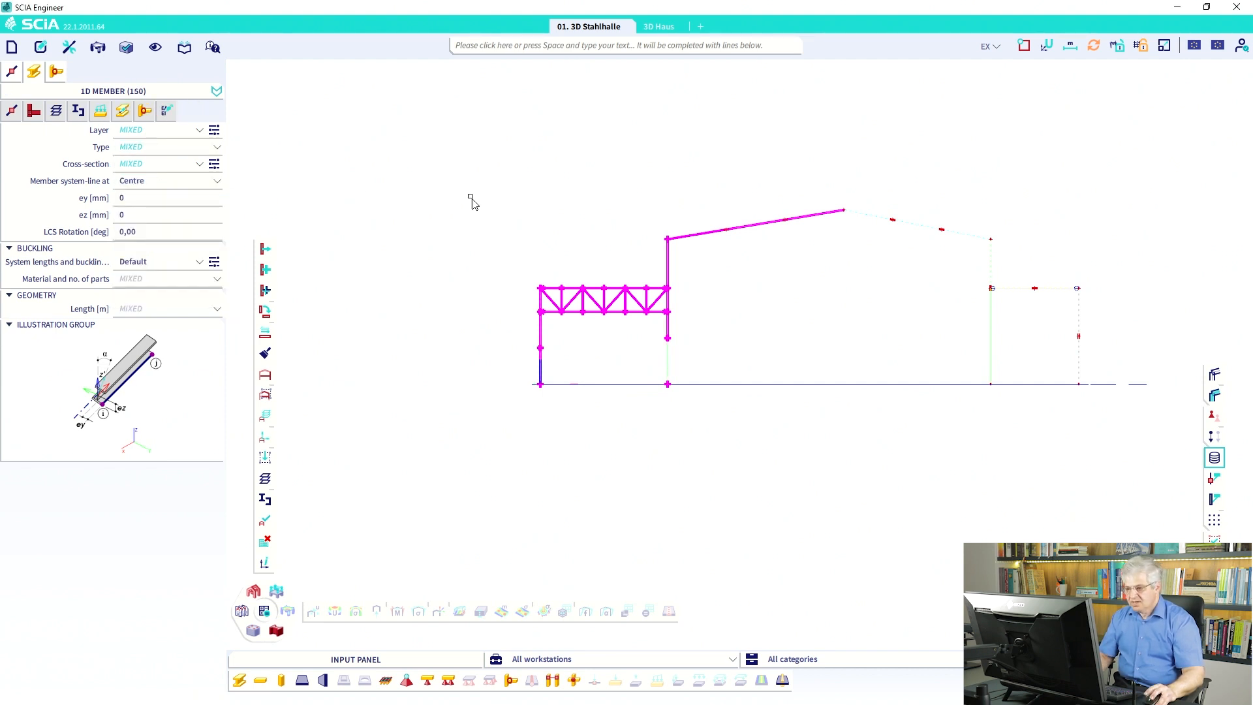
right_click_drag(469, 196, 438, 208, "ctrl")
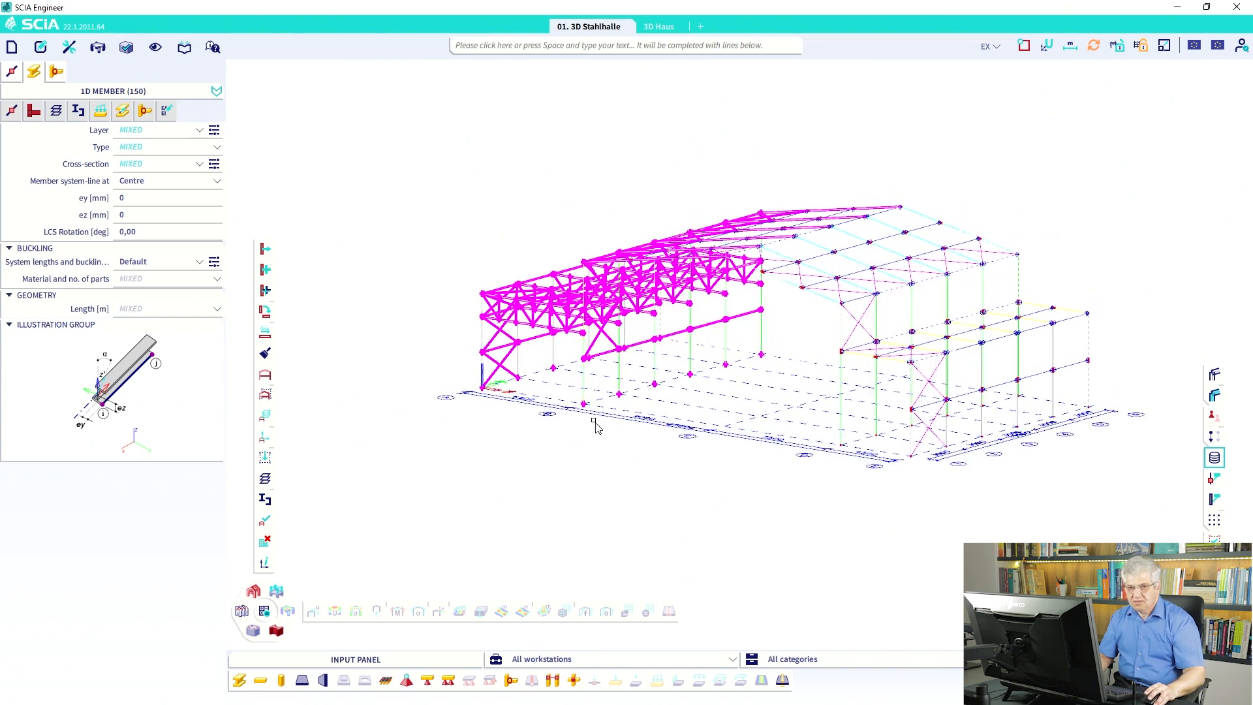
key("Escape")
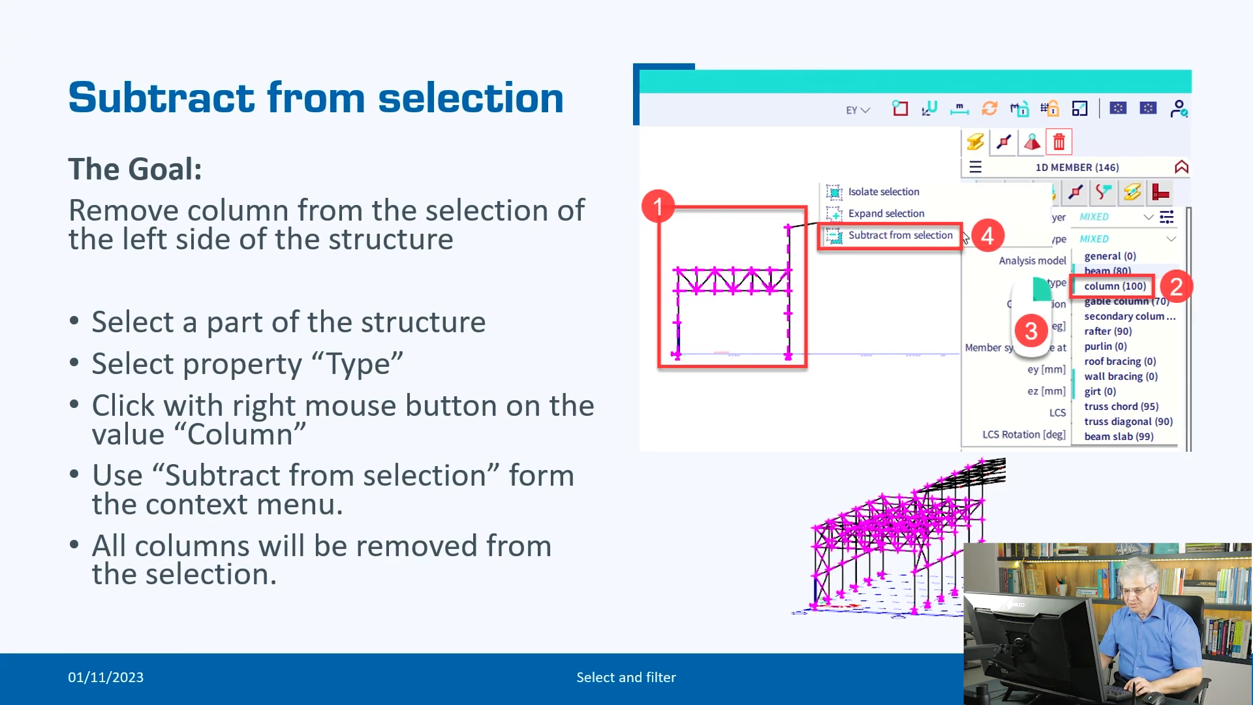
Return to SCIA Engineer, select column ST.B1 and expand the selection to all members of type column (100).
key("Right")
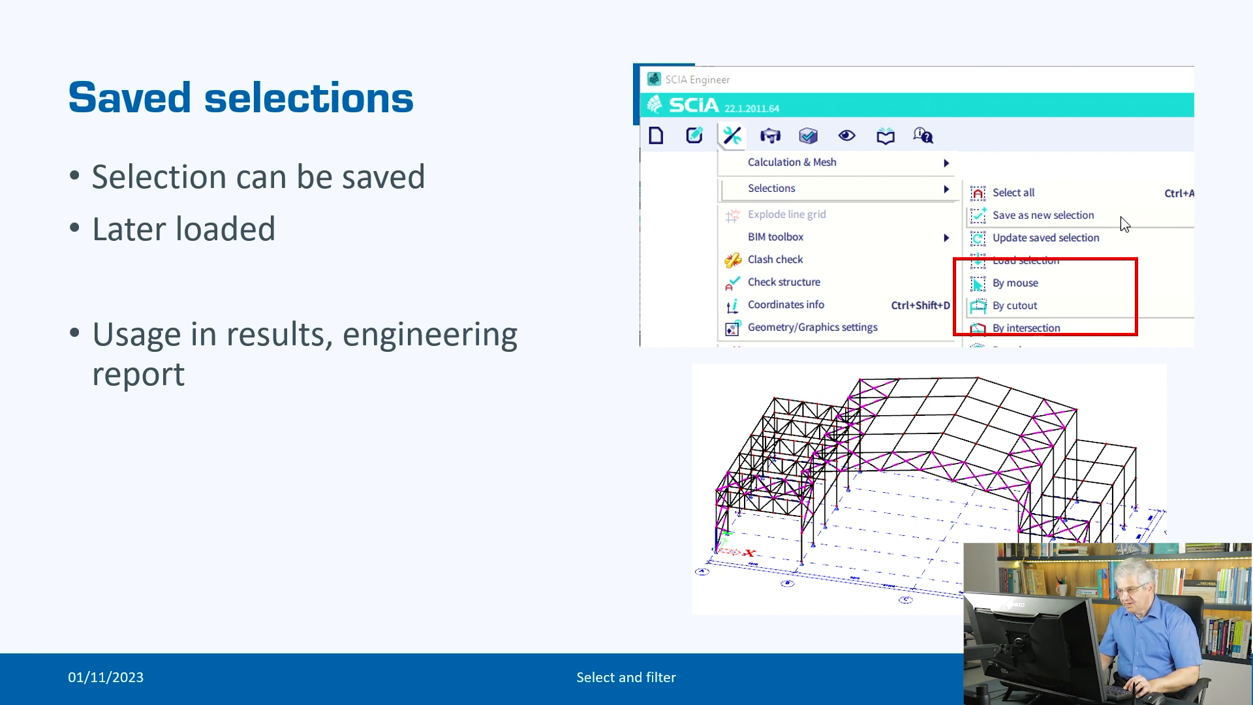
key("alt+Tab")
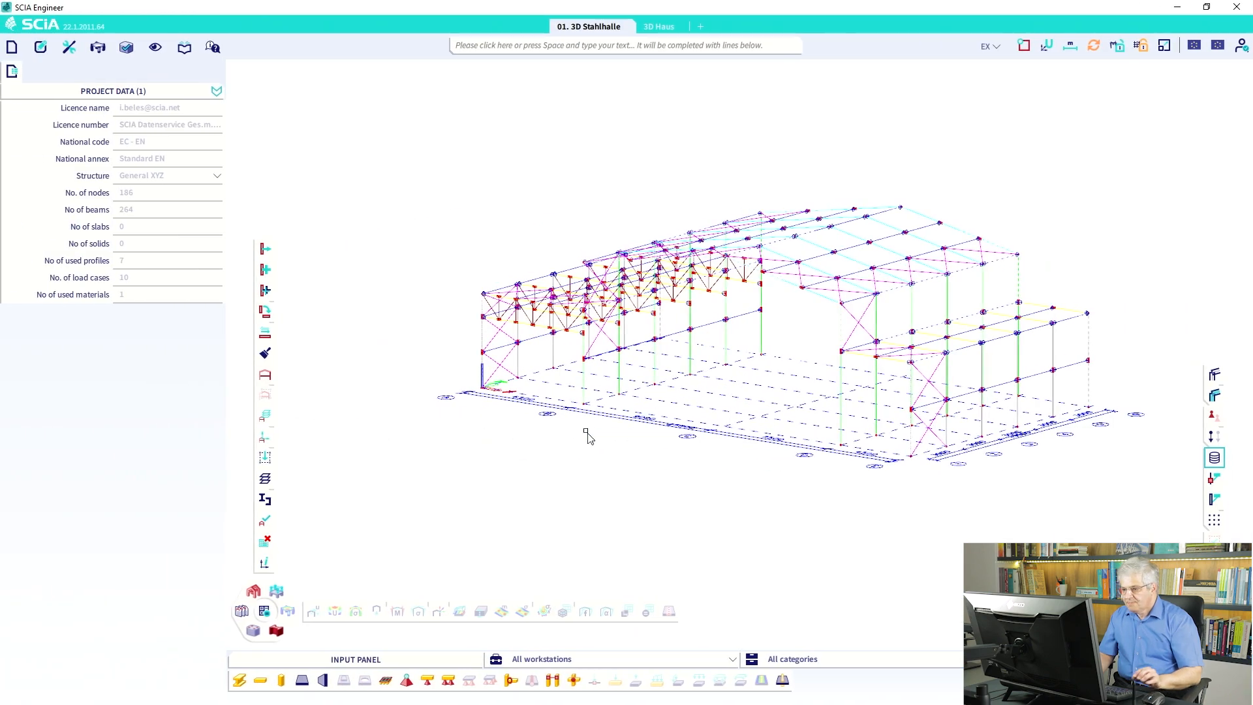
right_click_drag(611, 452, 637, 448, "ctrl")
left_click(605, 388)
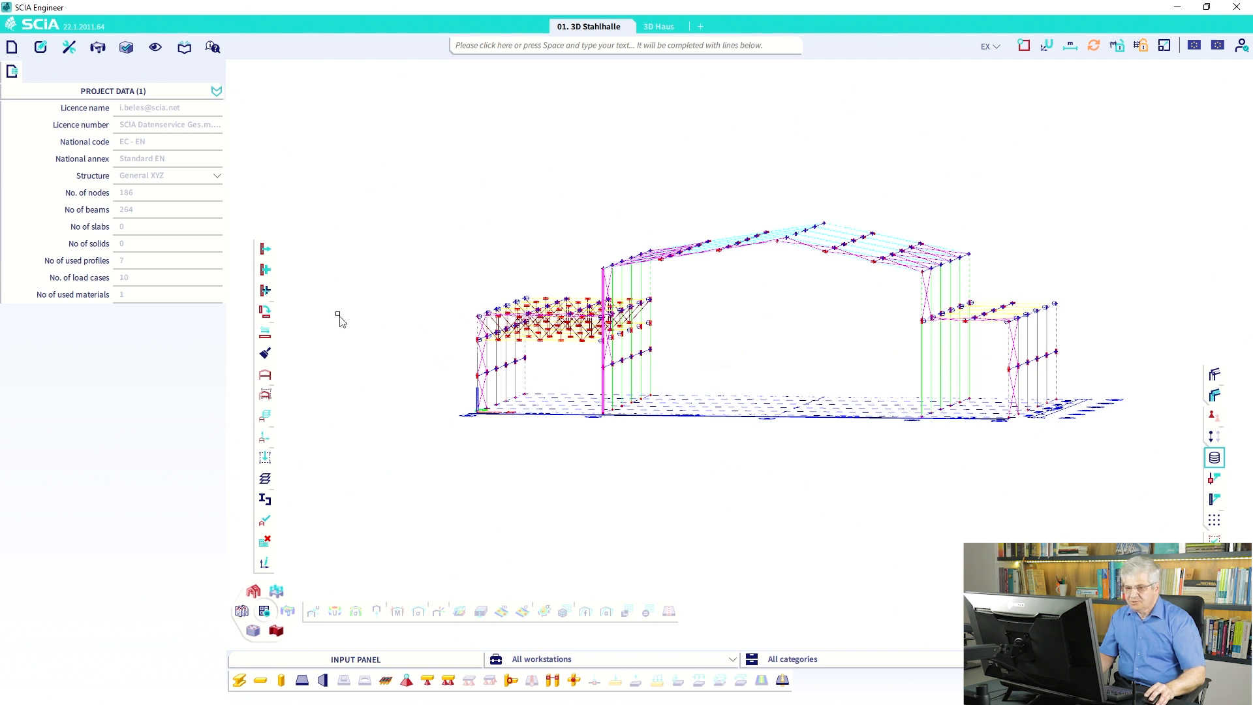
right_click(149, 165)
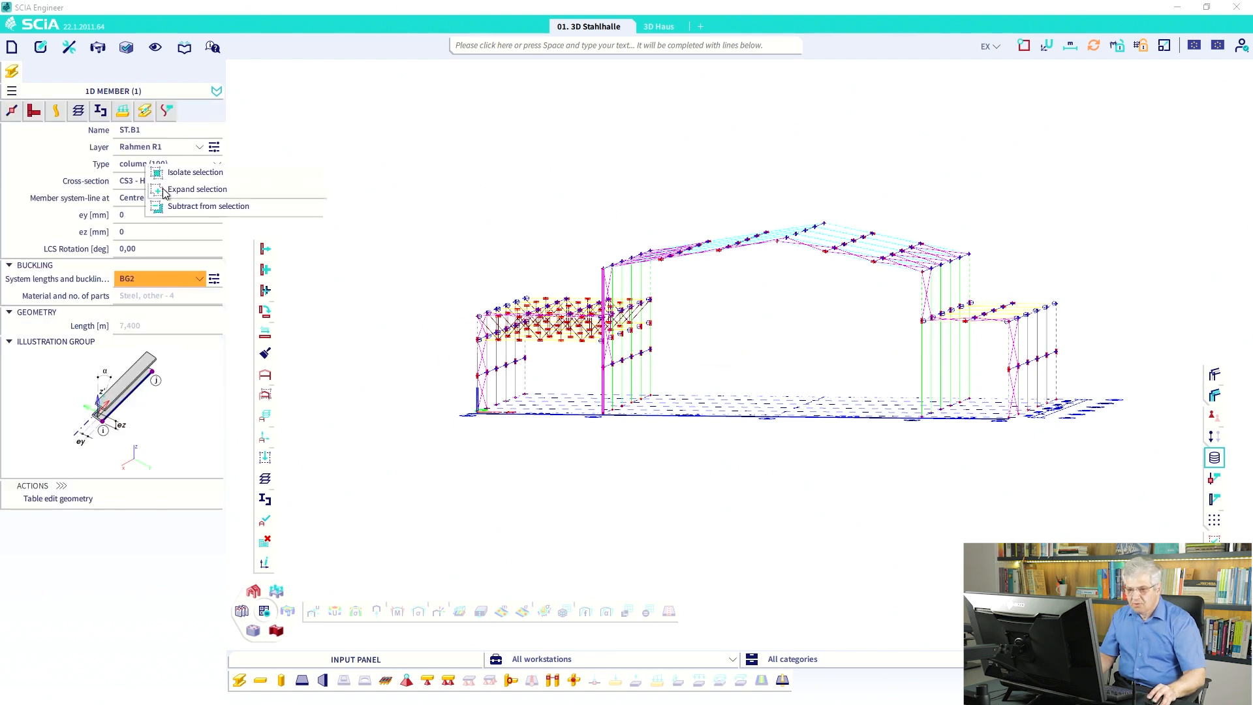
left_click(167, 190)
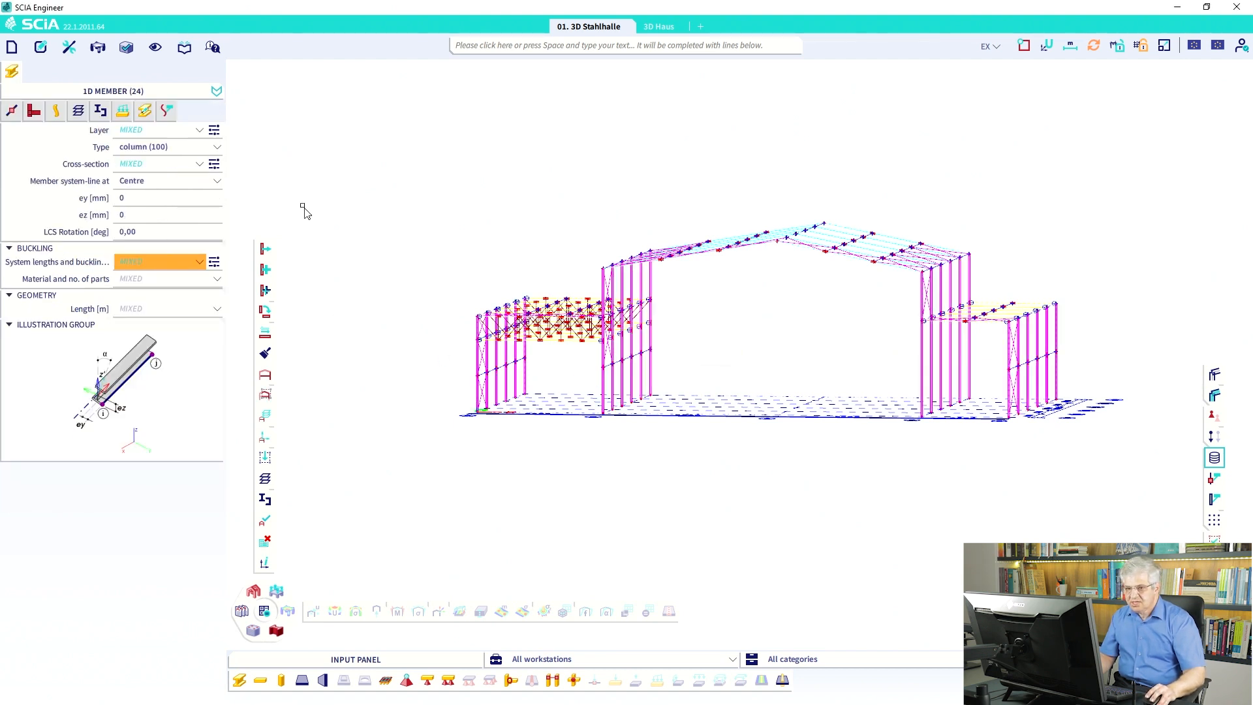
Create a new saved selection from the selected columns and name it Columns.
left_click(69, 47)
mouse_move(83, 91)
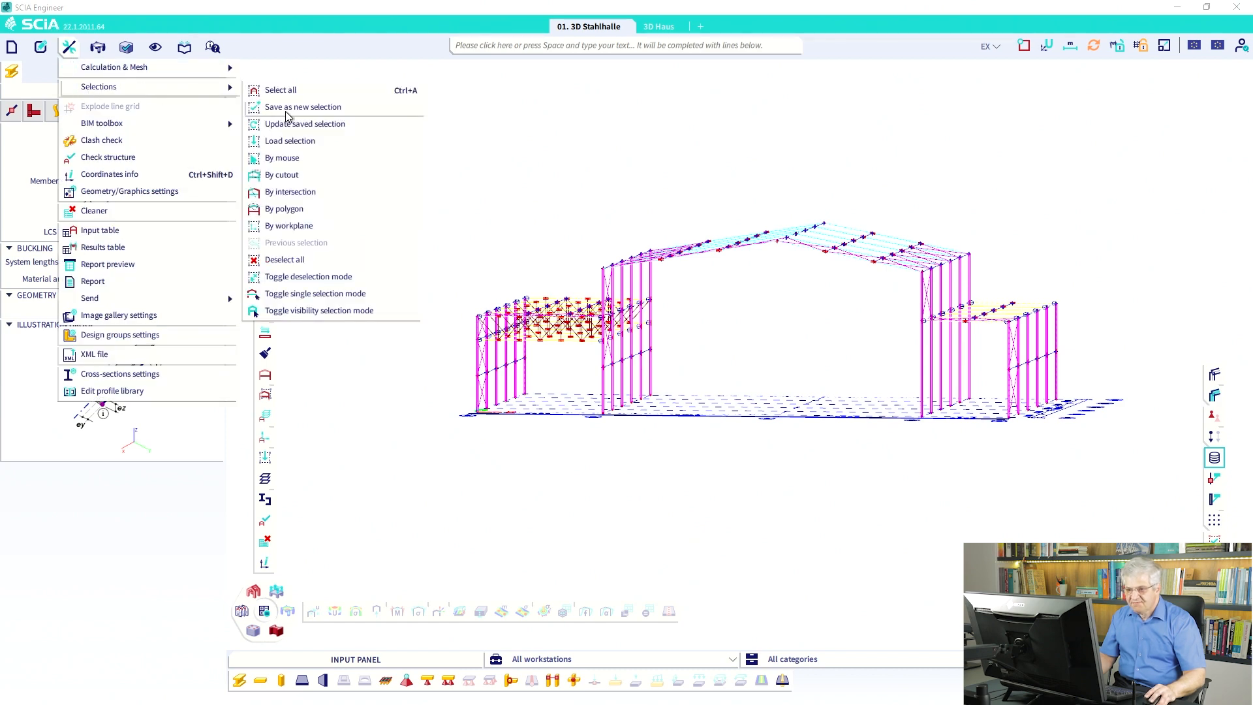
left_click(304, 107)
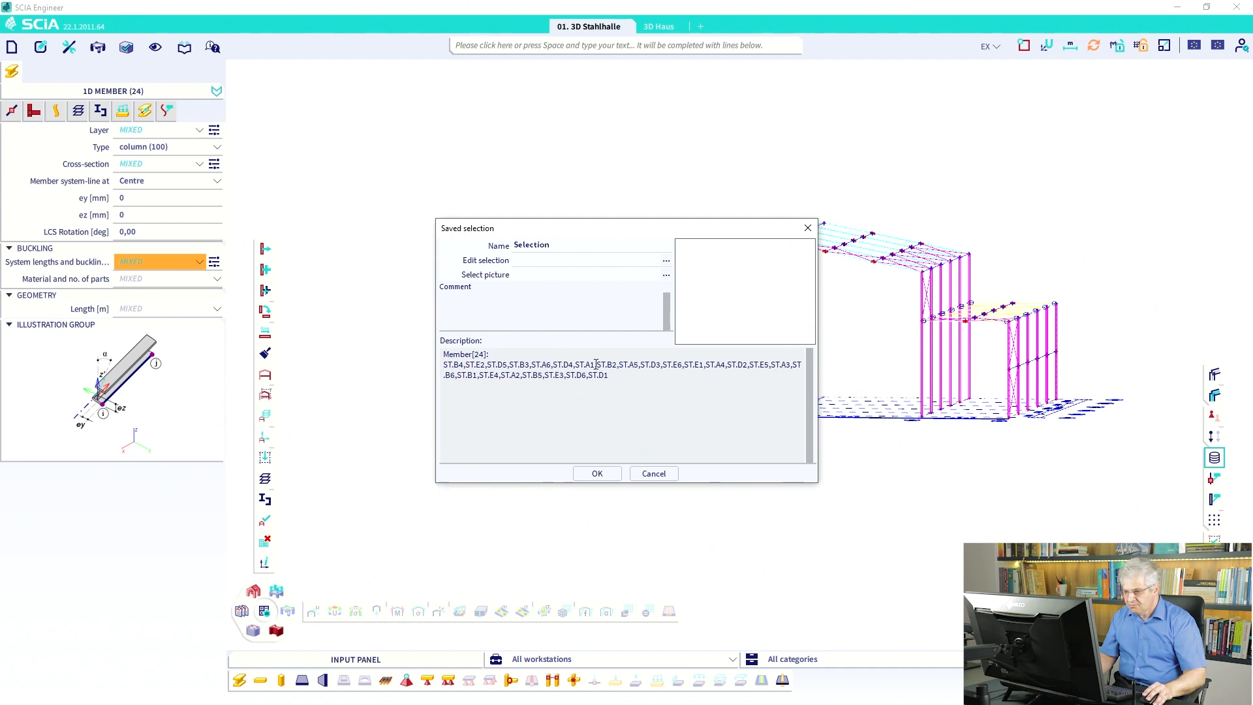
left_click(559, 246)
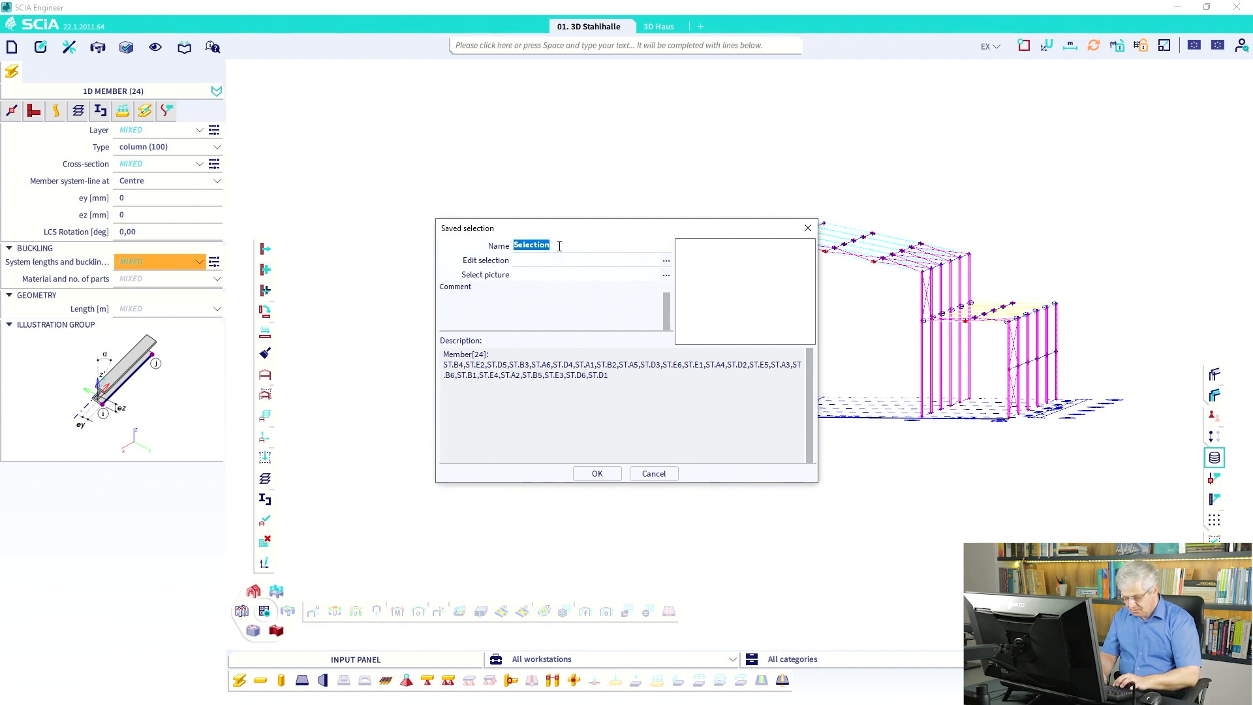
type("Columns")
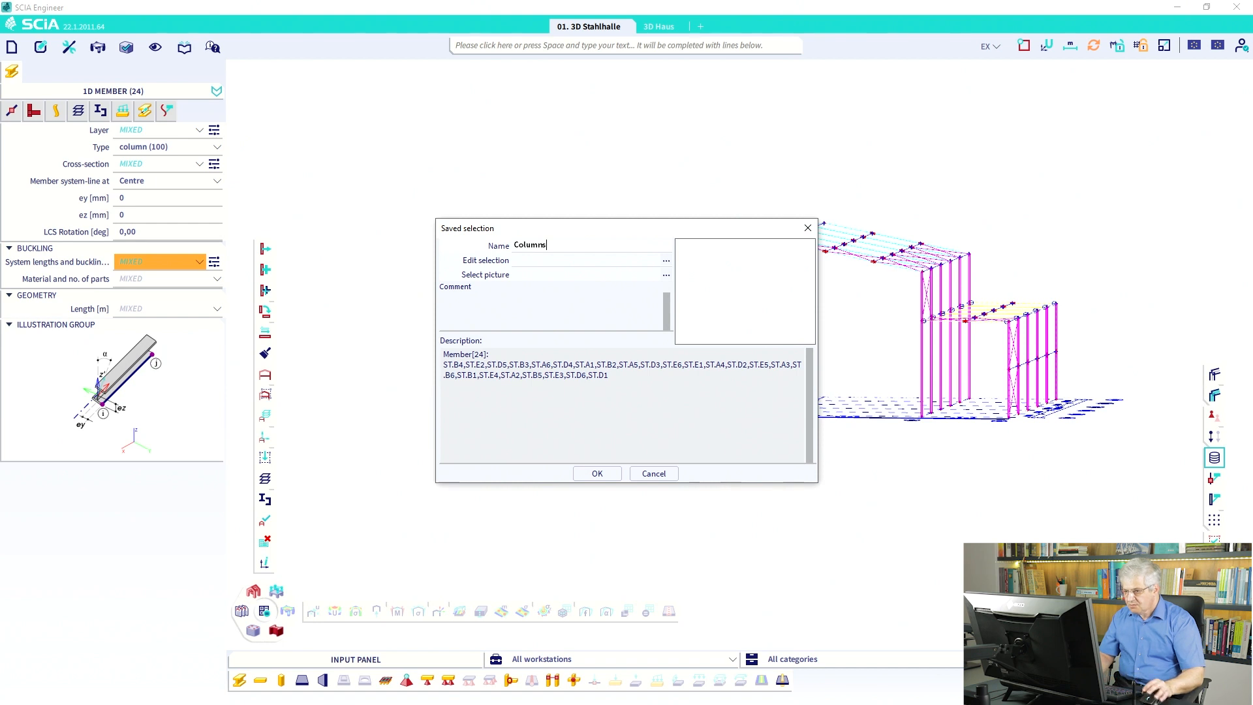
Review the members contained in the Columns selection, accept the list and save the selection.
left_click(652, 263)
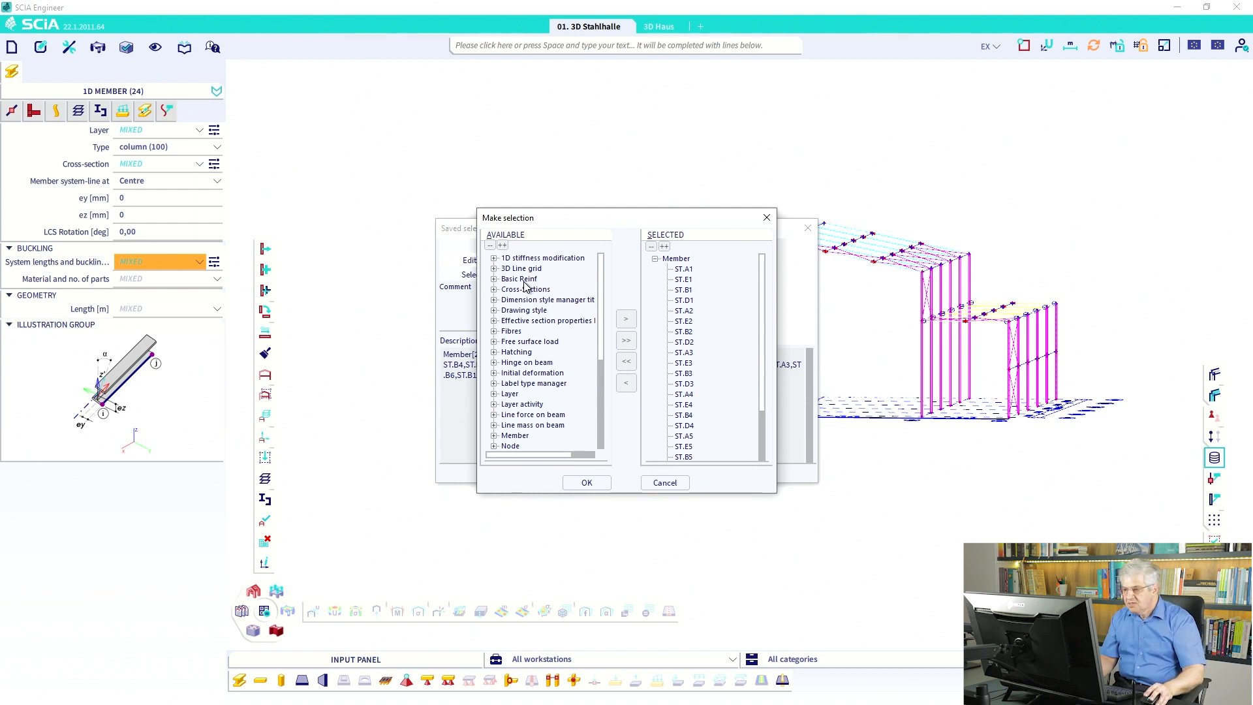
left_click(655, 259)
left_click(675, 259)
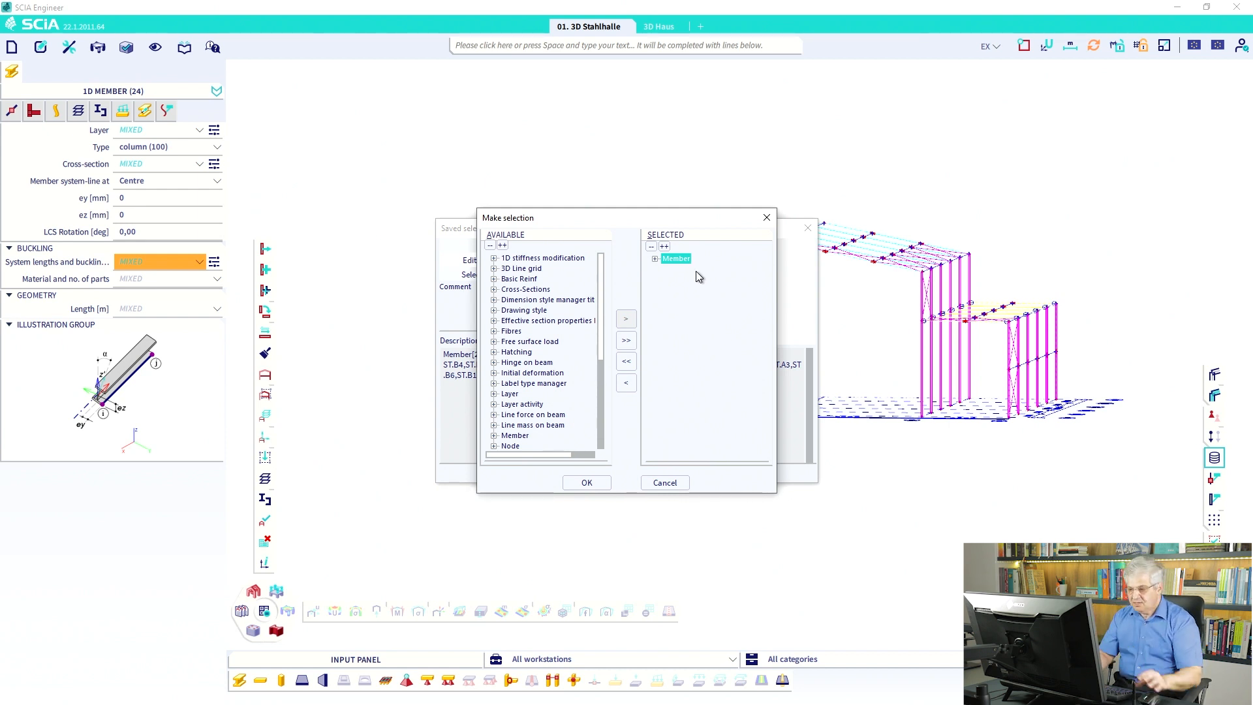
left_click(586, 486)
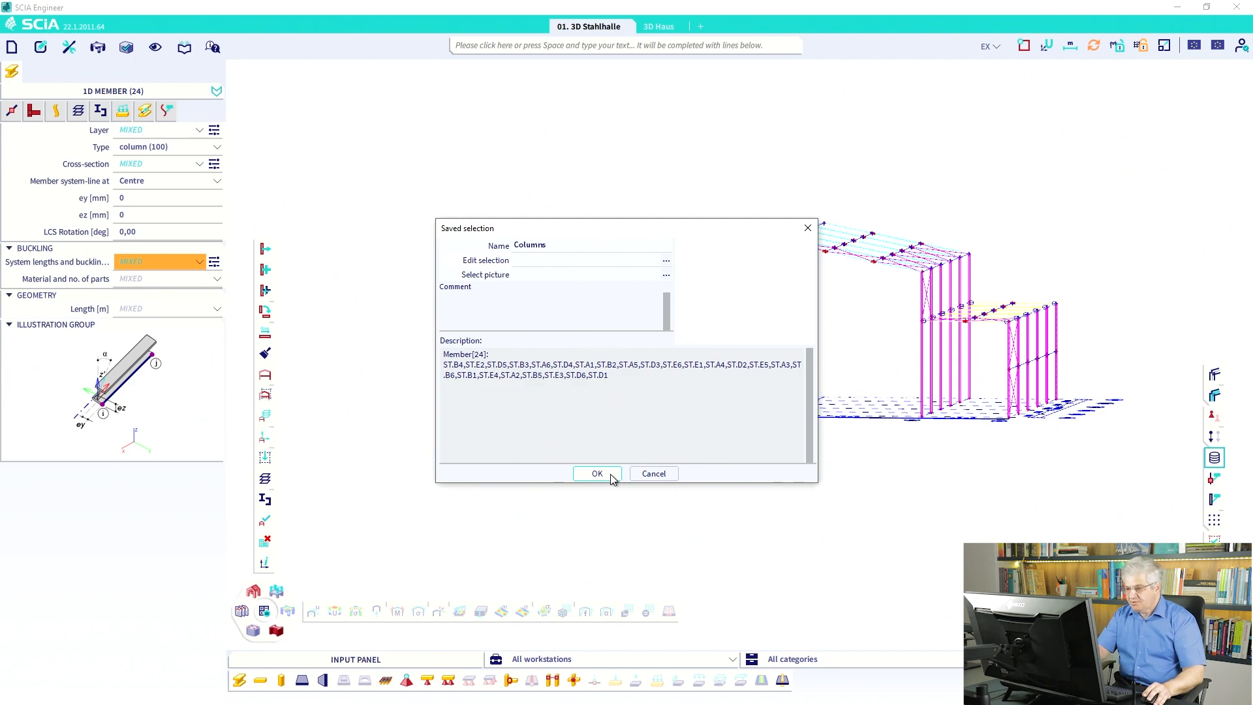
left_click(607, 474)
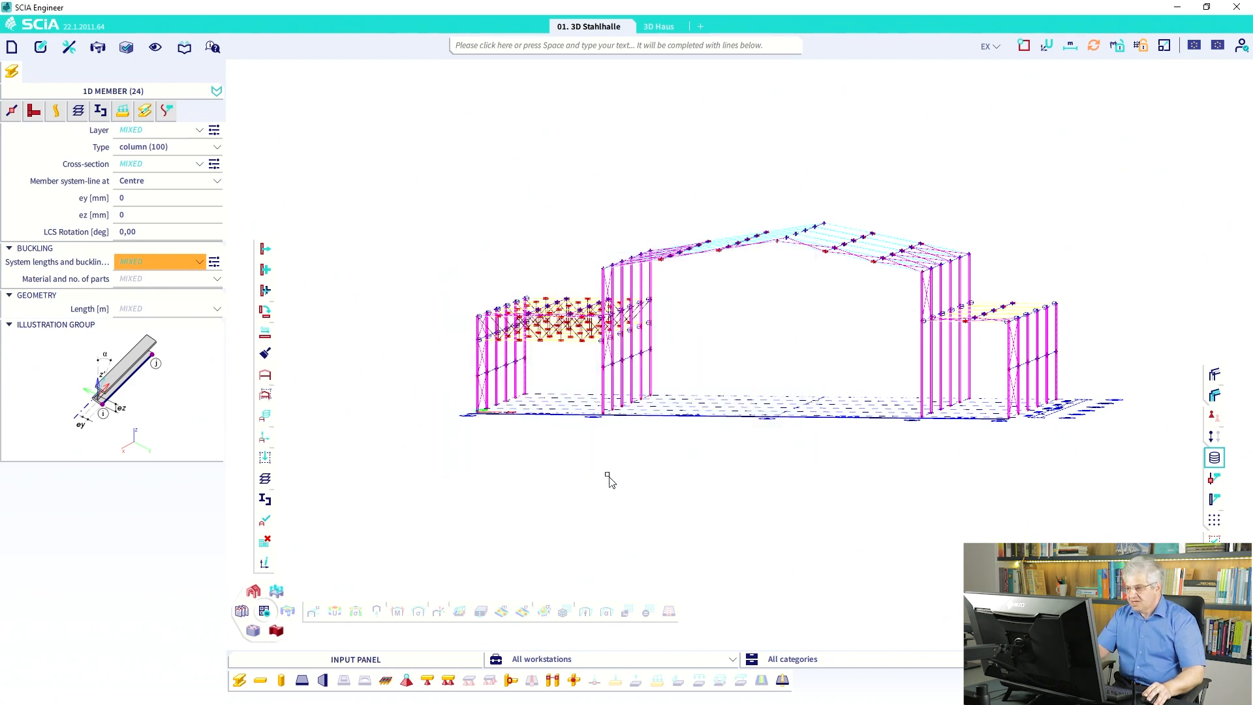
Clear the column selection and turn the hall to an oblique 3D view.
left_click(619, 457)
right_click_drag(619, 457, 548, 461, "ctrl")
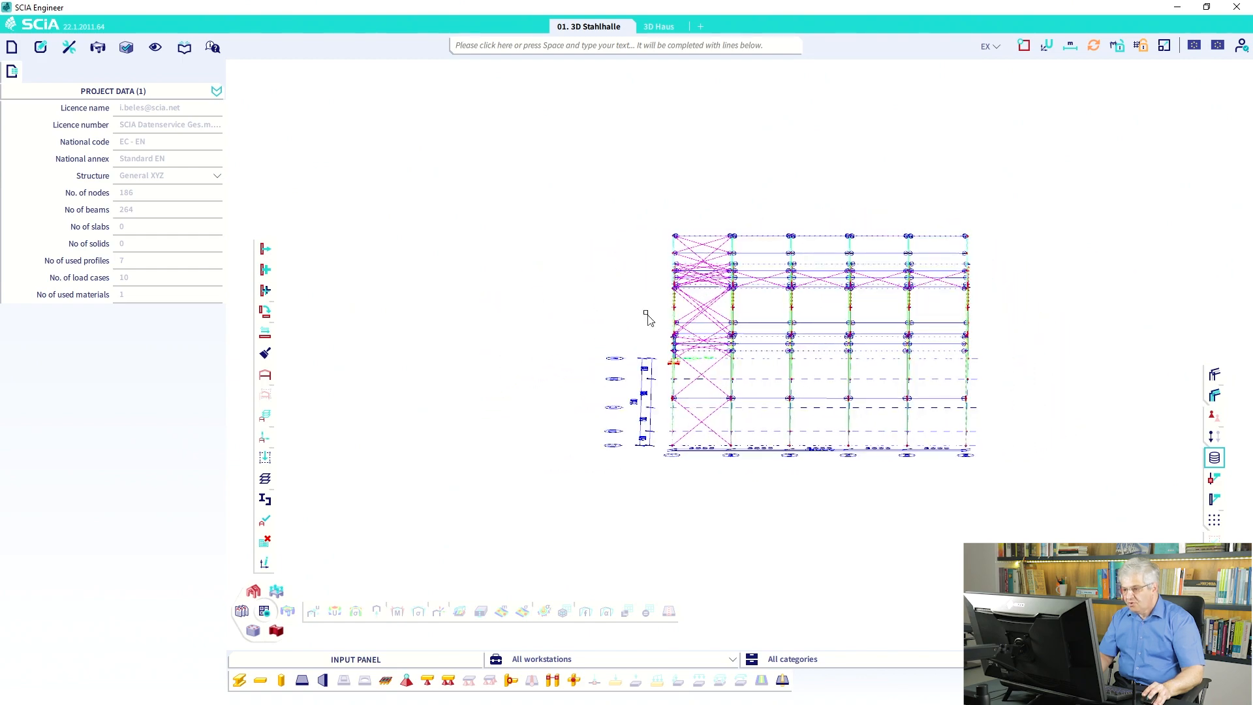
right_click_drag(723, 412, 553, 390, "ctrl")
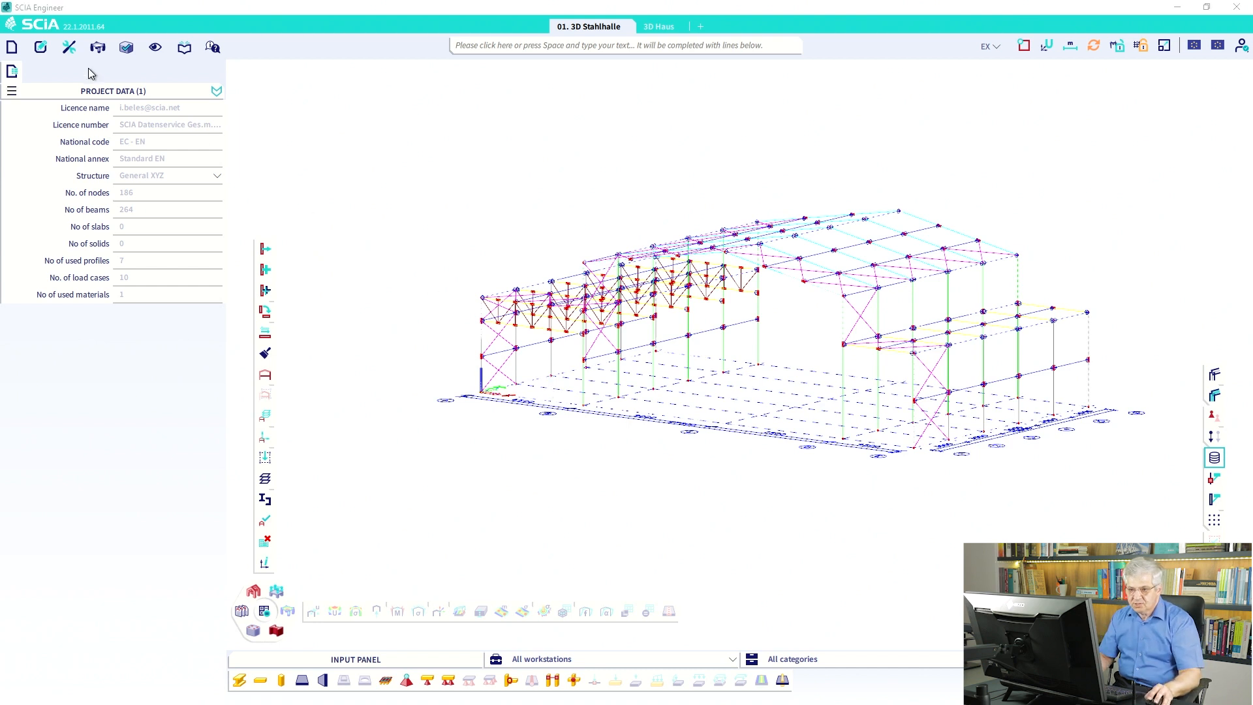
Load the saved selection Columns into the model, and clear the selection again.
left_click(68, 47)
mouse_move(85, 88)
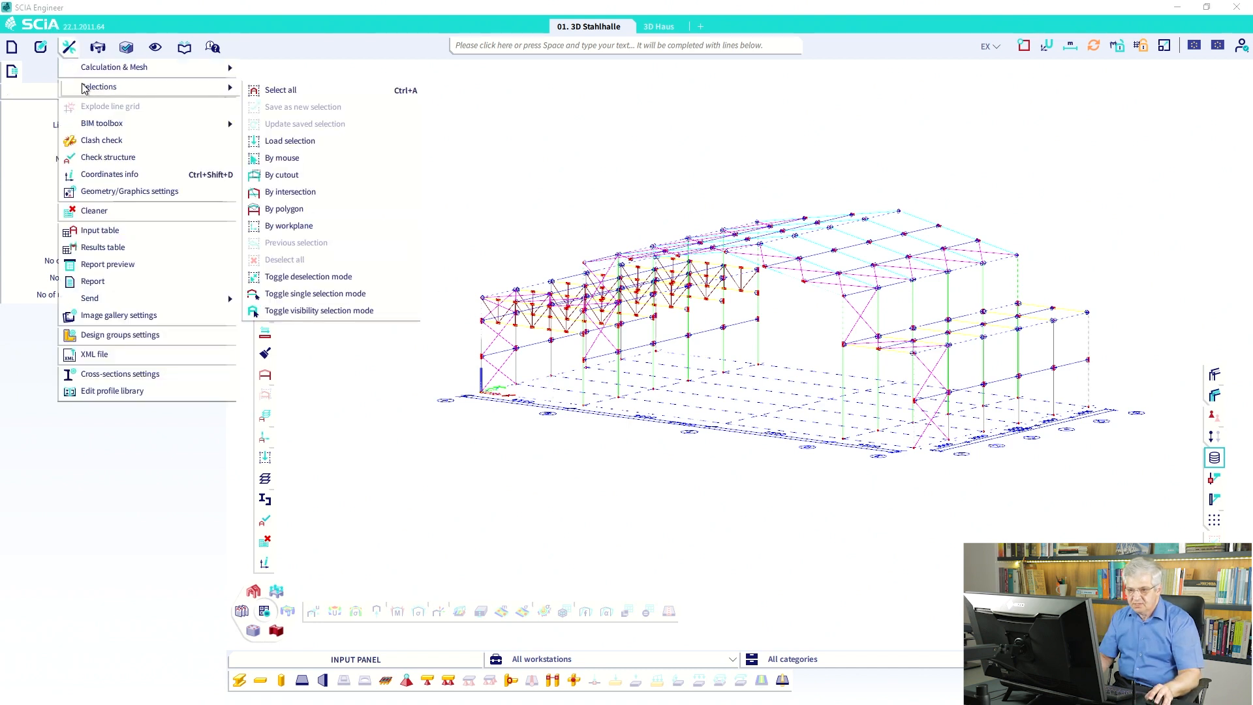
left_click(280, 141)
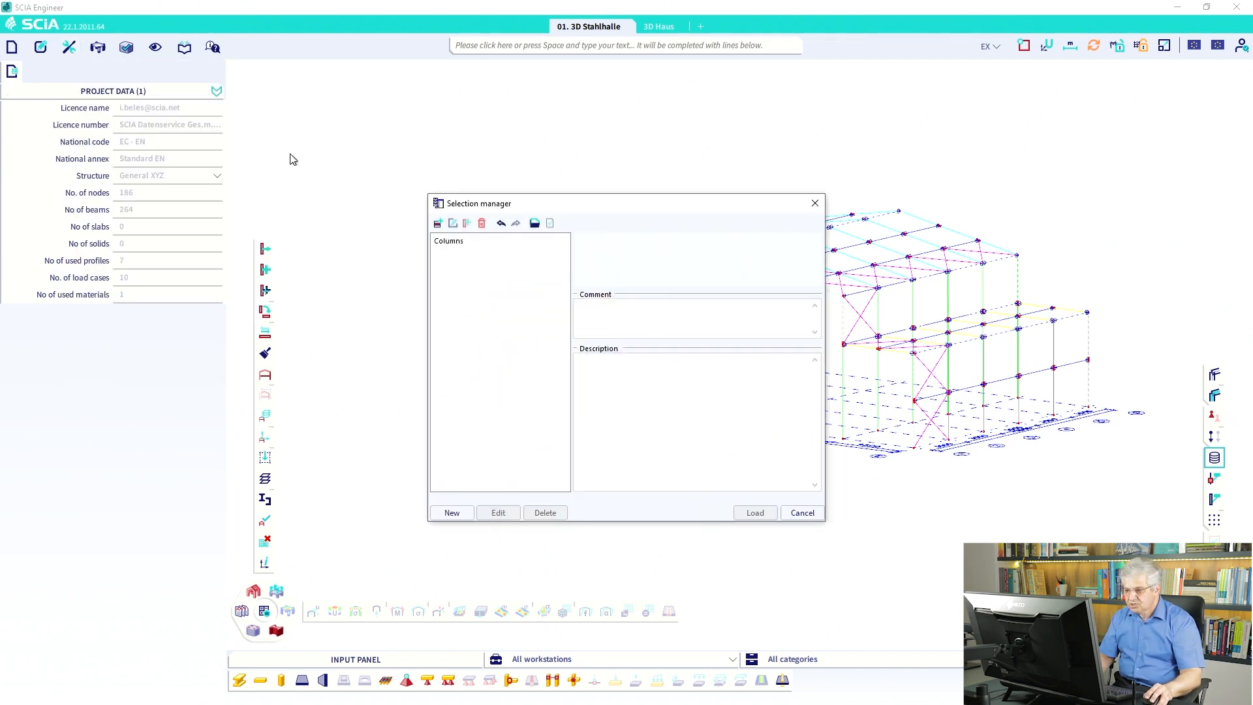
left_click(457, 241)
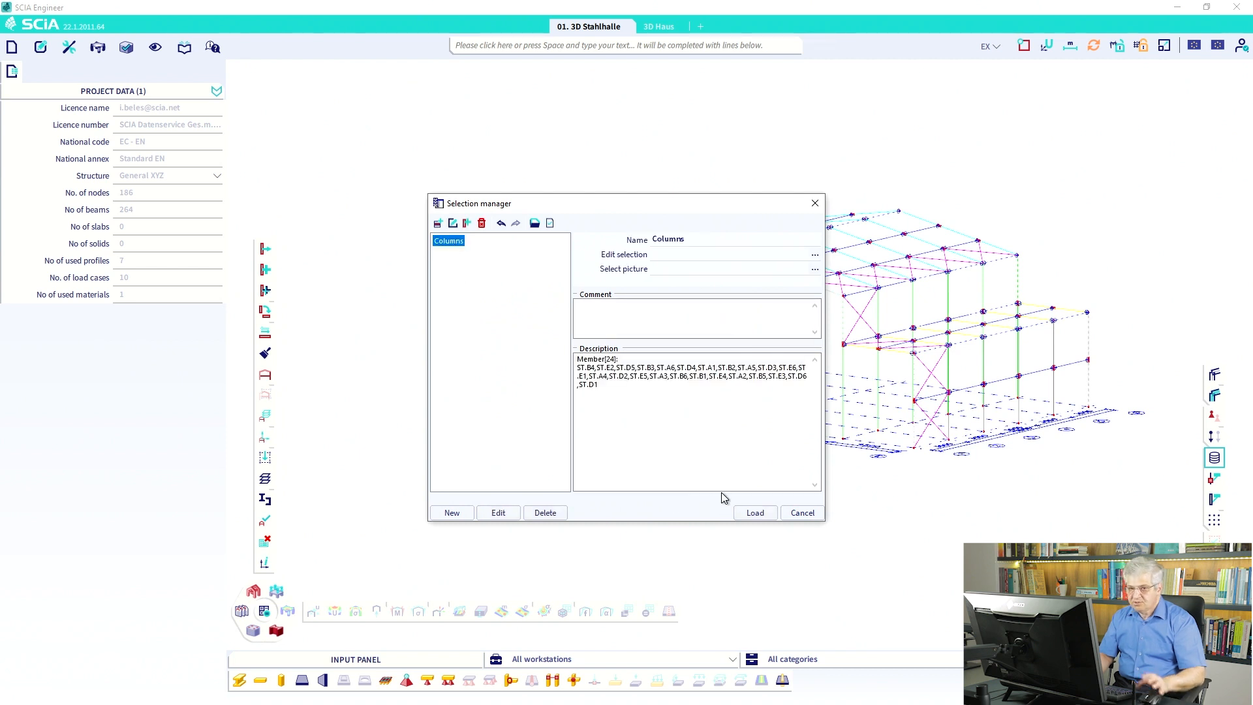
left_click(752, 513)
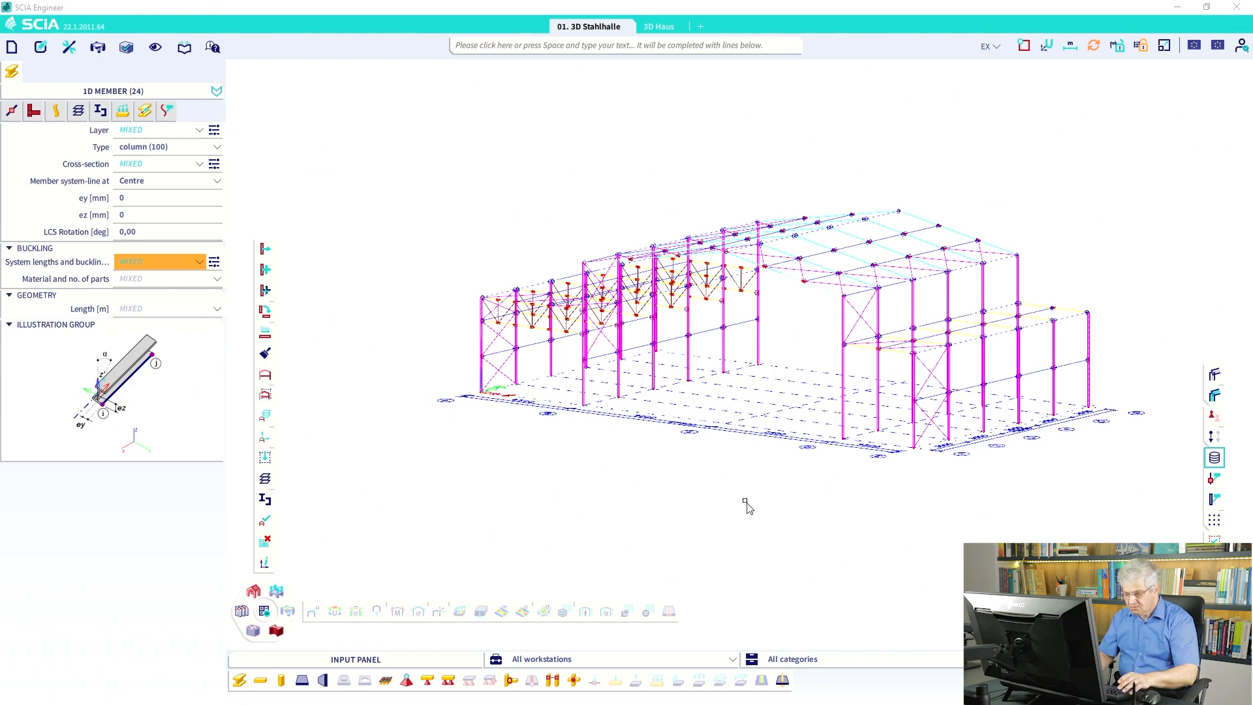
key("Escape")
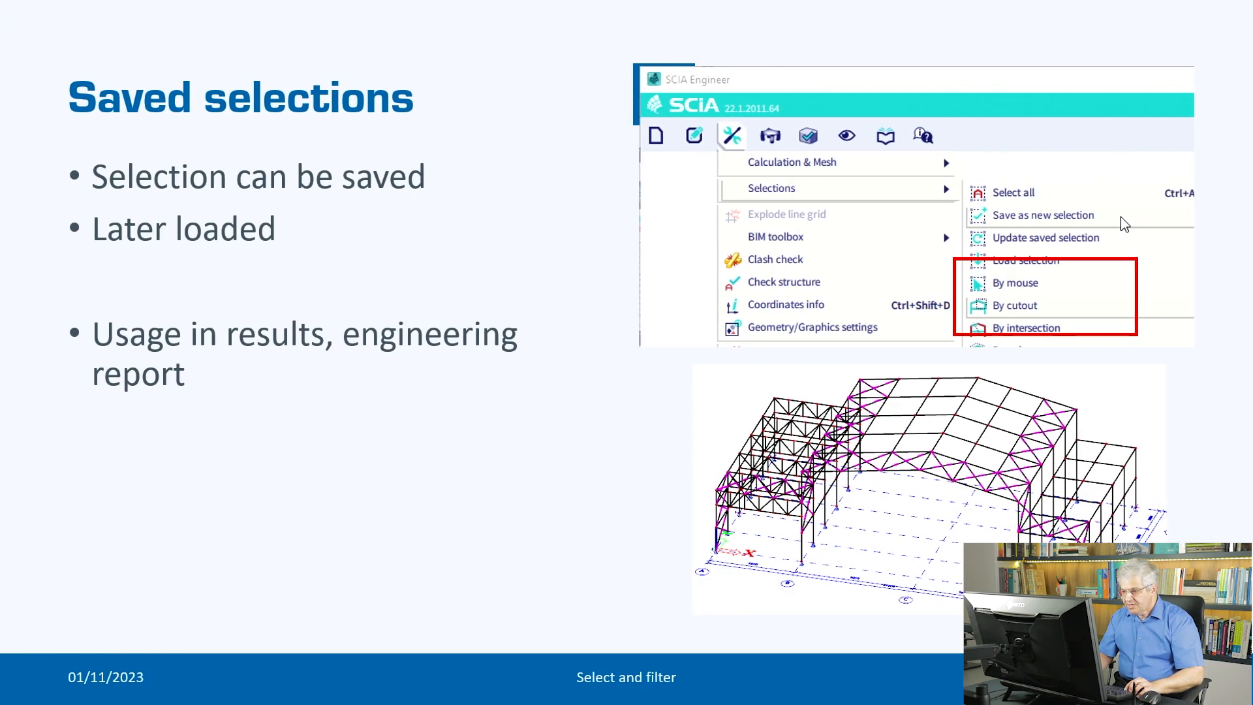
key("Right")
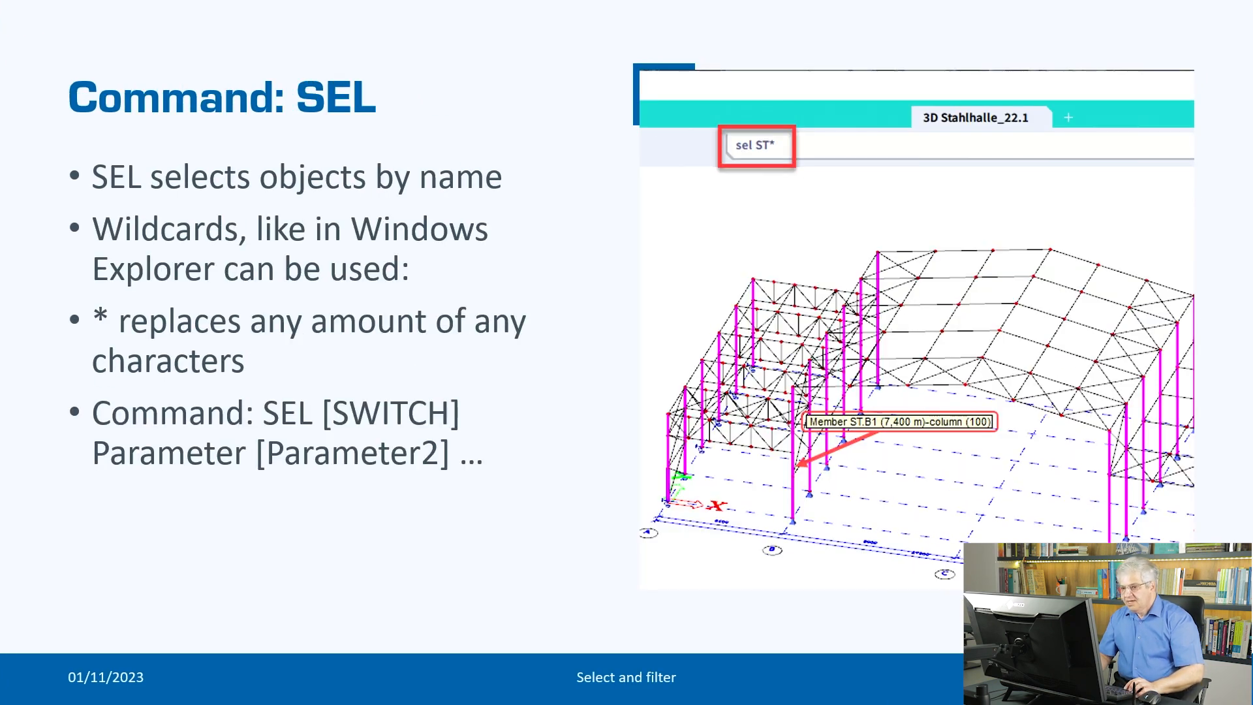
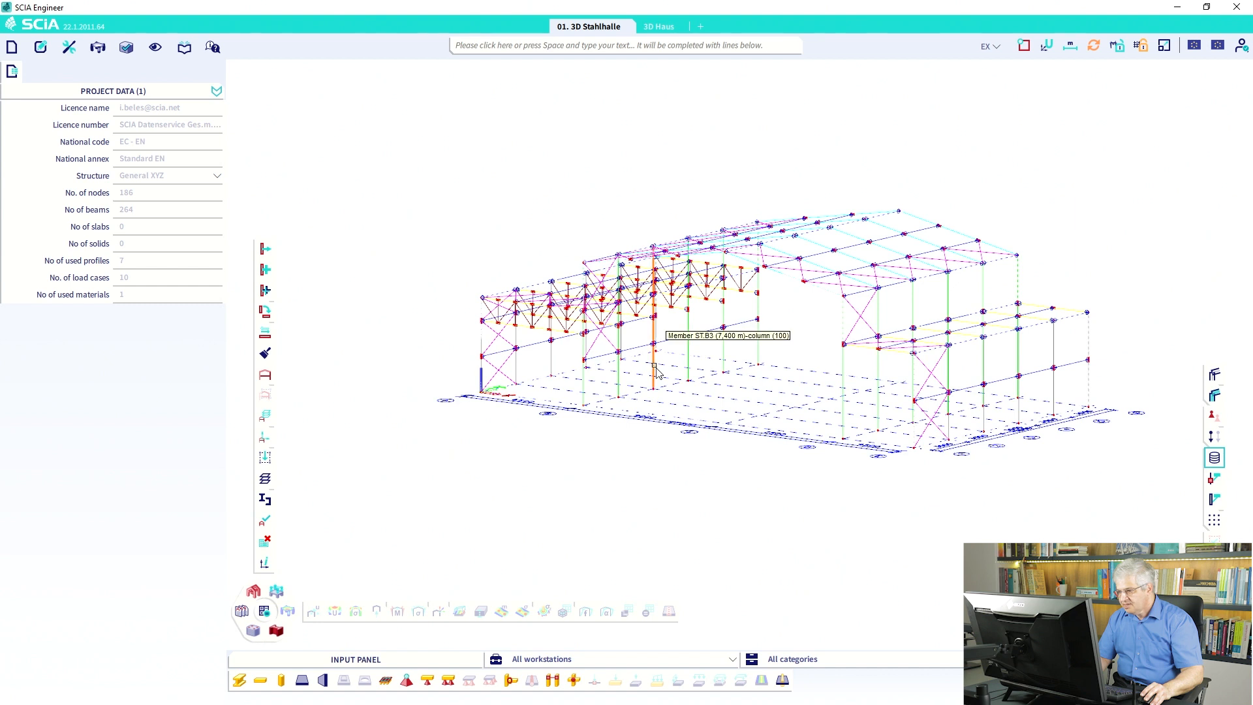
Select members ST.B1 and ST.B2 by name using the SEL command with the + switch.
left_click(467, 48)
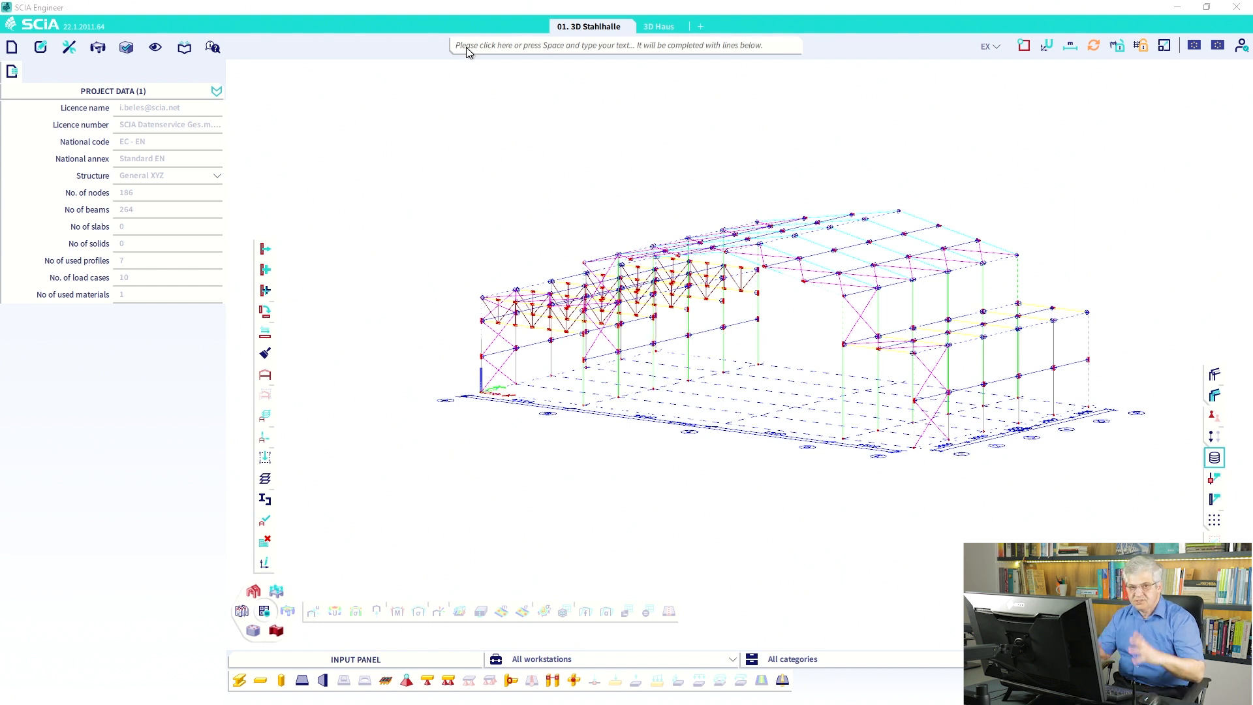
type("sel")
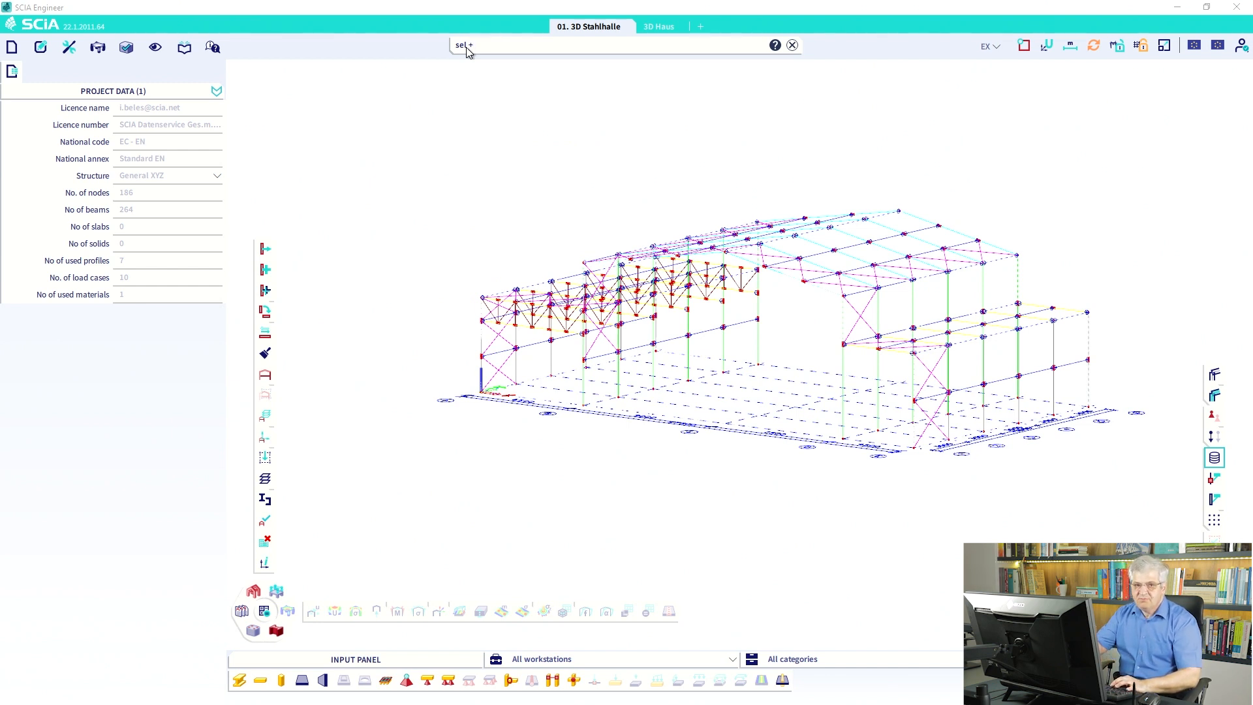
type("+ ")
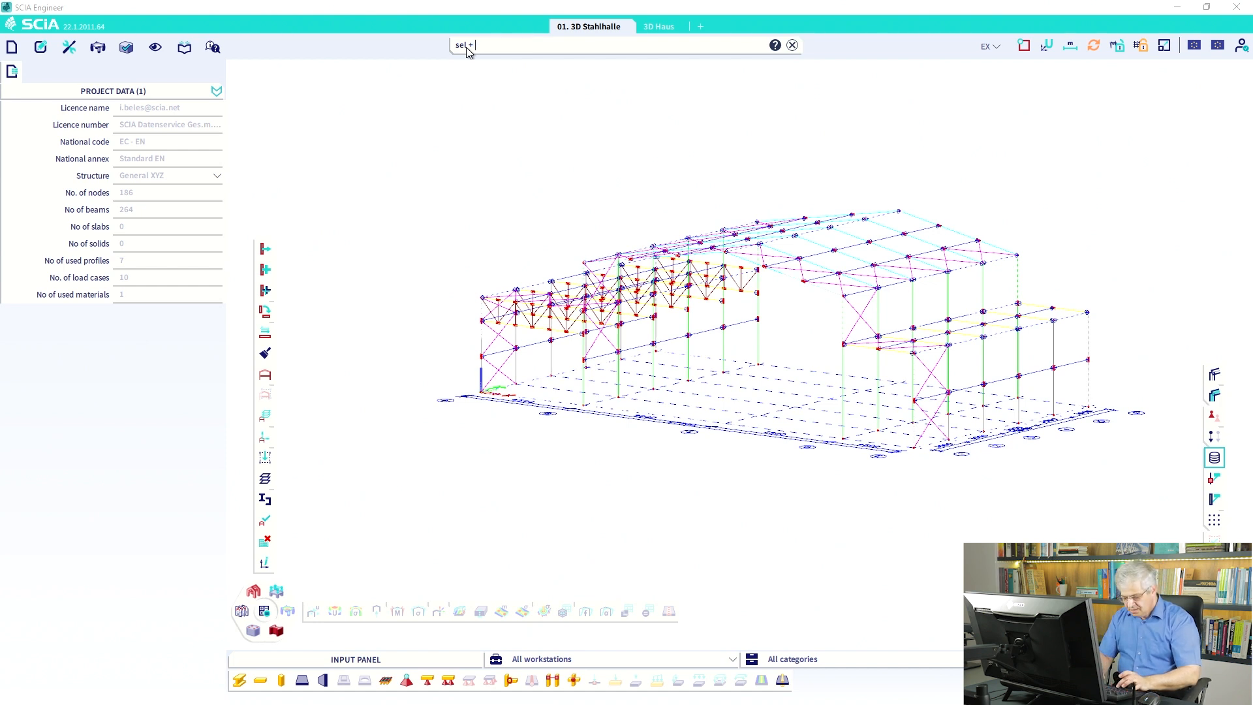
type("ST.B1")
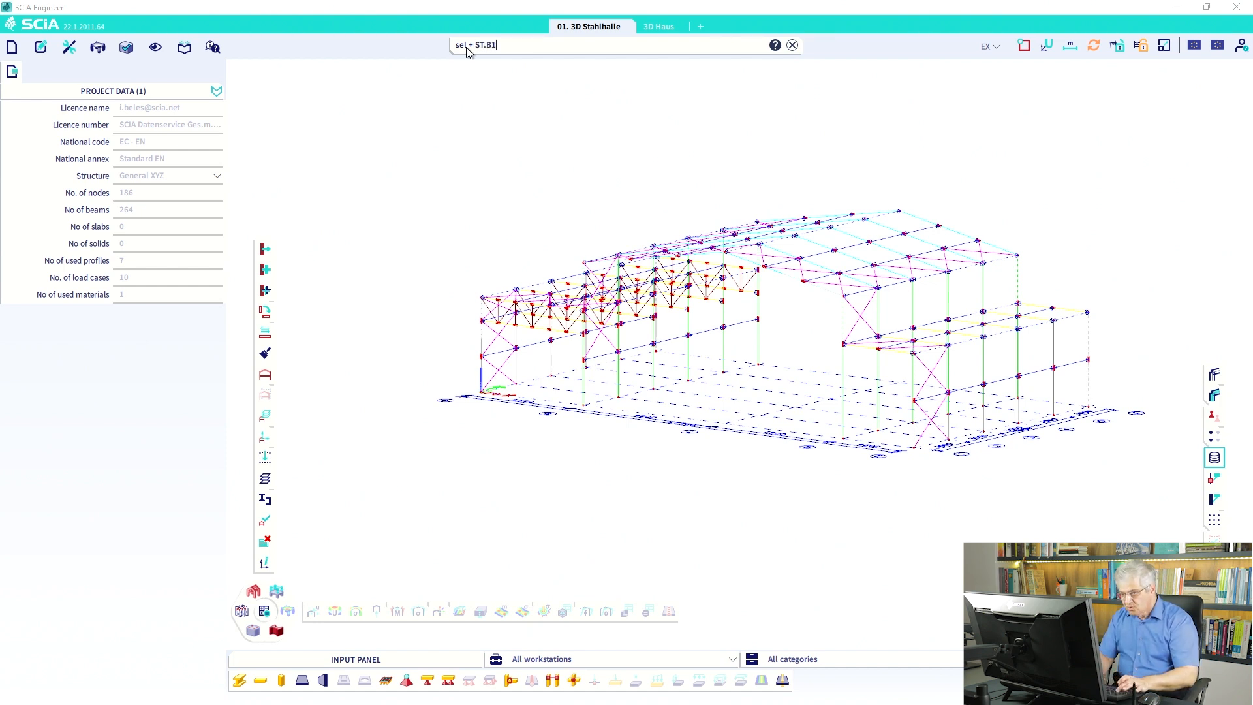
type(" ST")
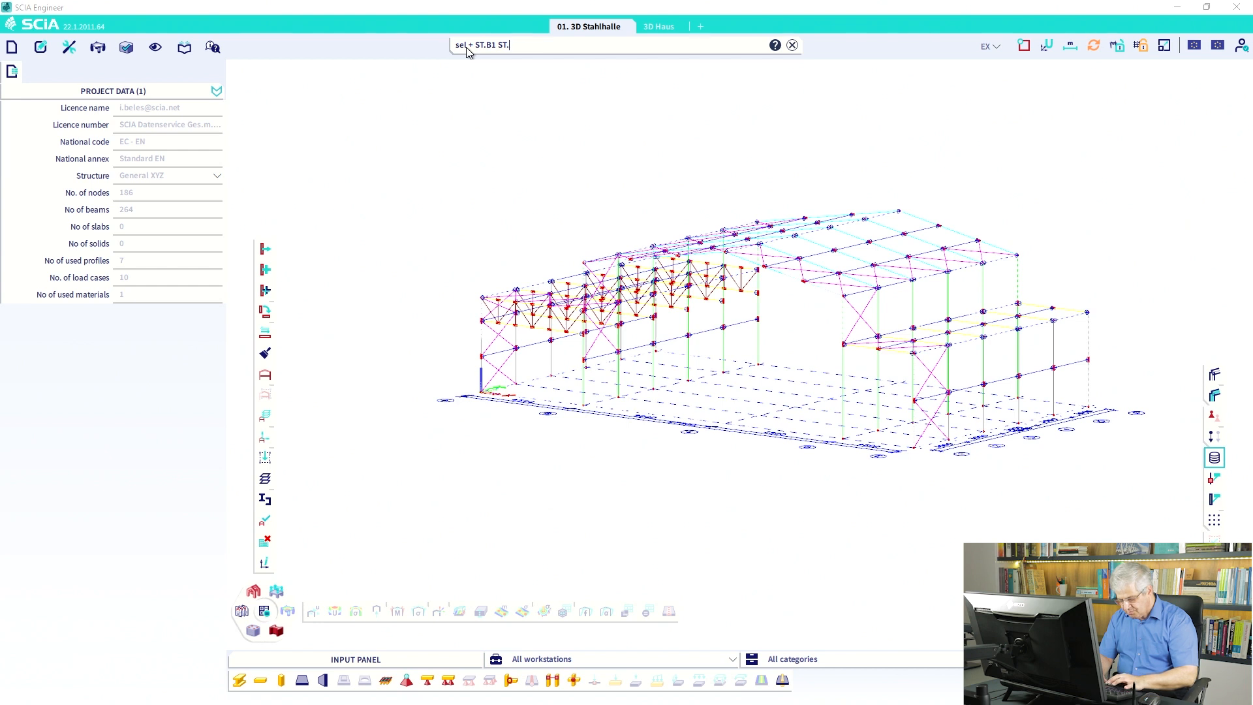
type(".B2")
key("Return")
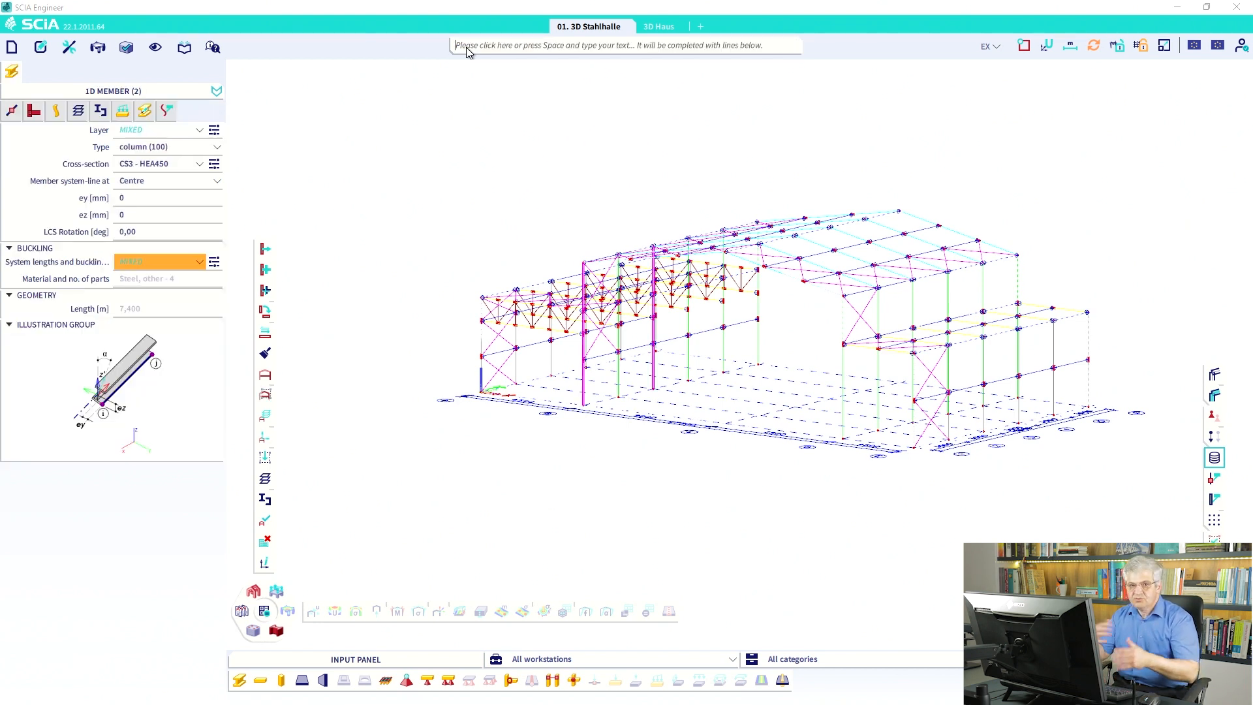
Try to remove a member named ST-B3 from the selection using SEL with the - switch.
left_click(467, 47)
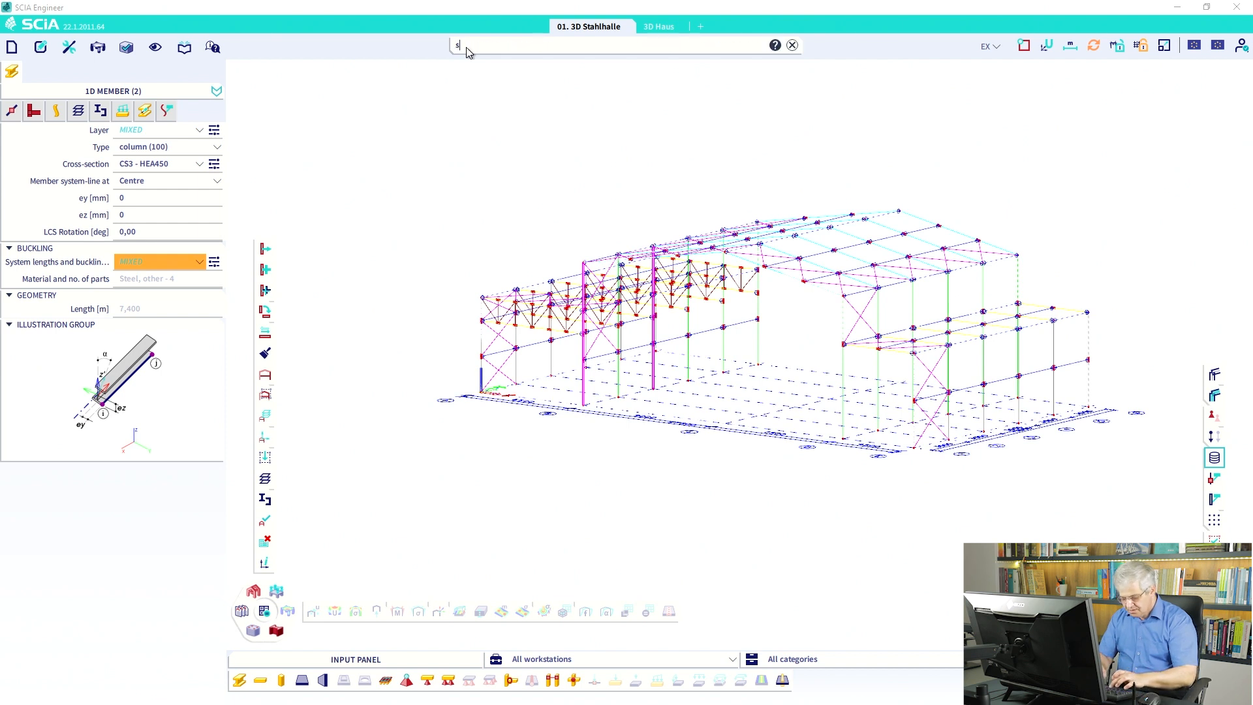
type("sel")
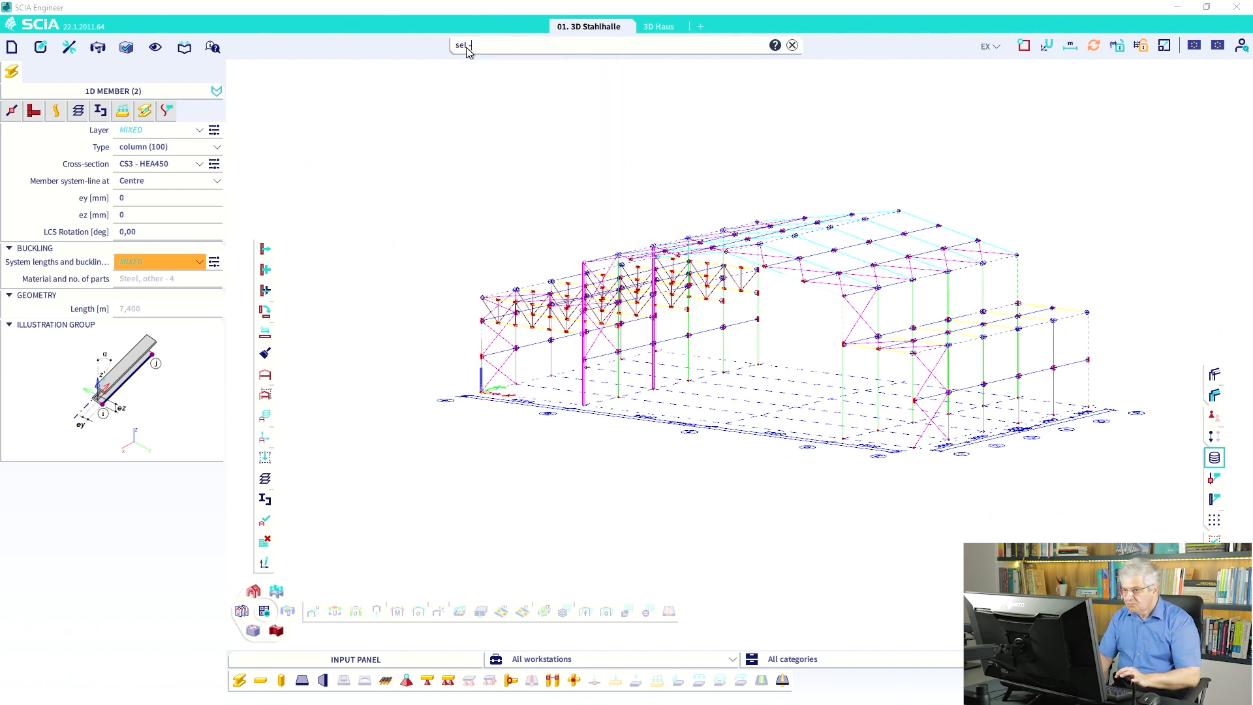
type(" - ST-")
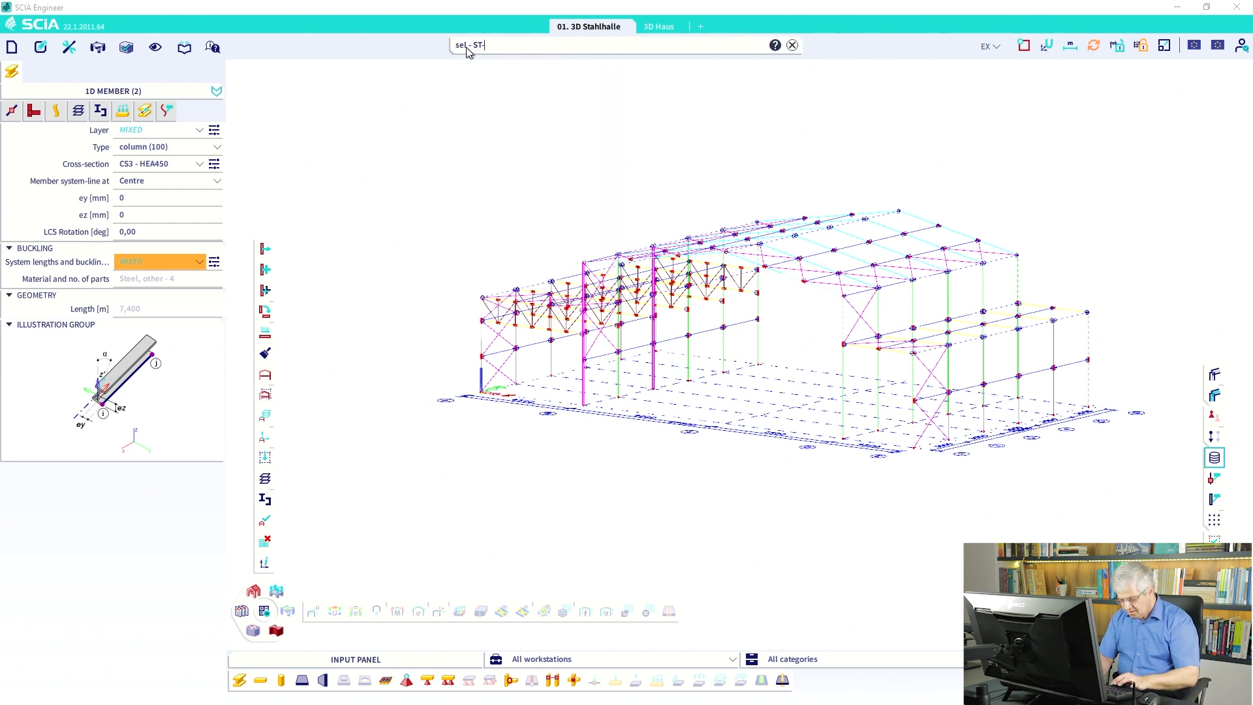
type("B3")
key("Return")
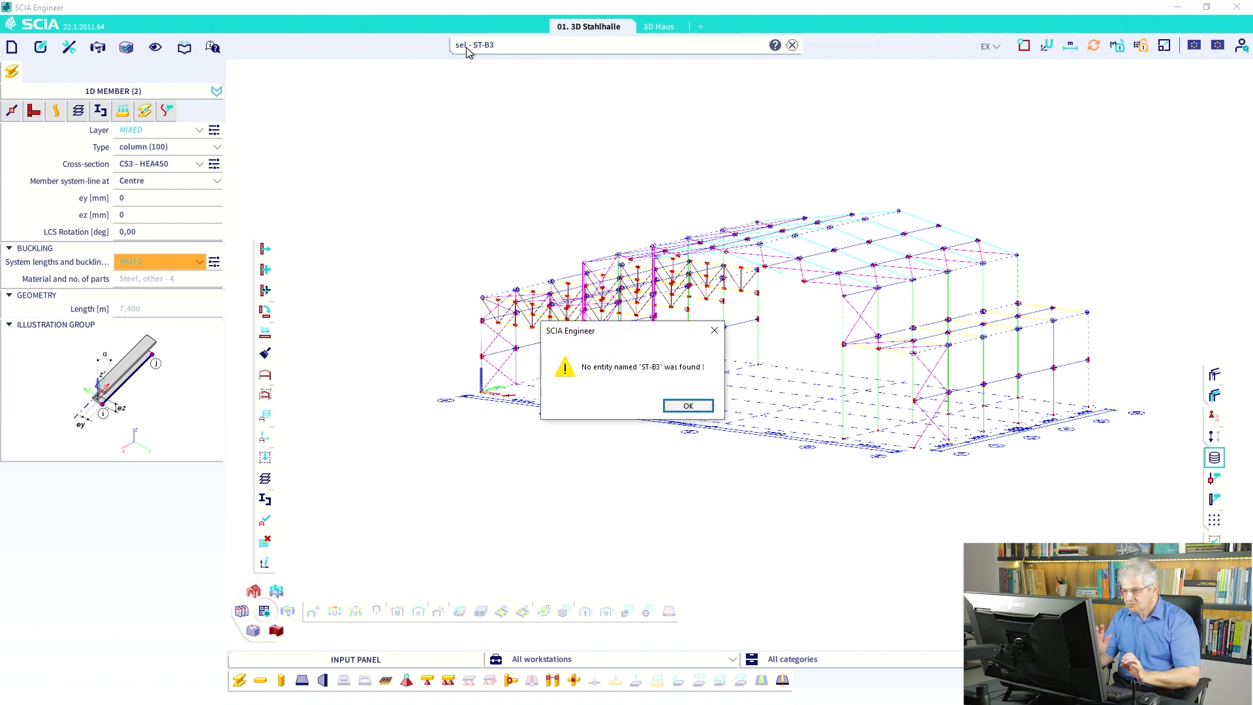
key("Return")
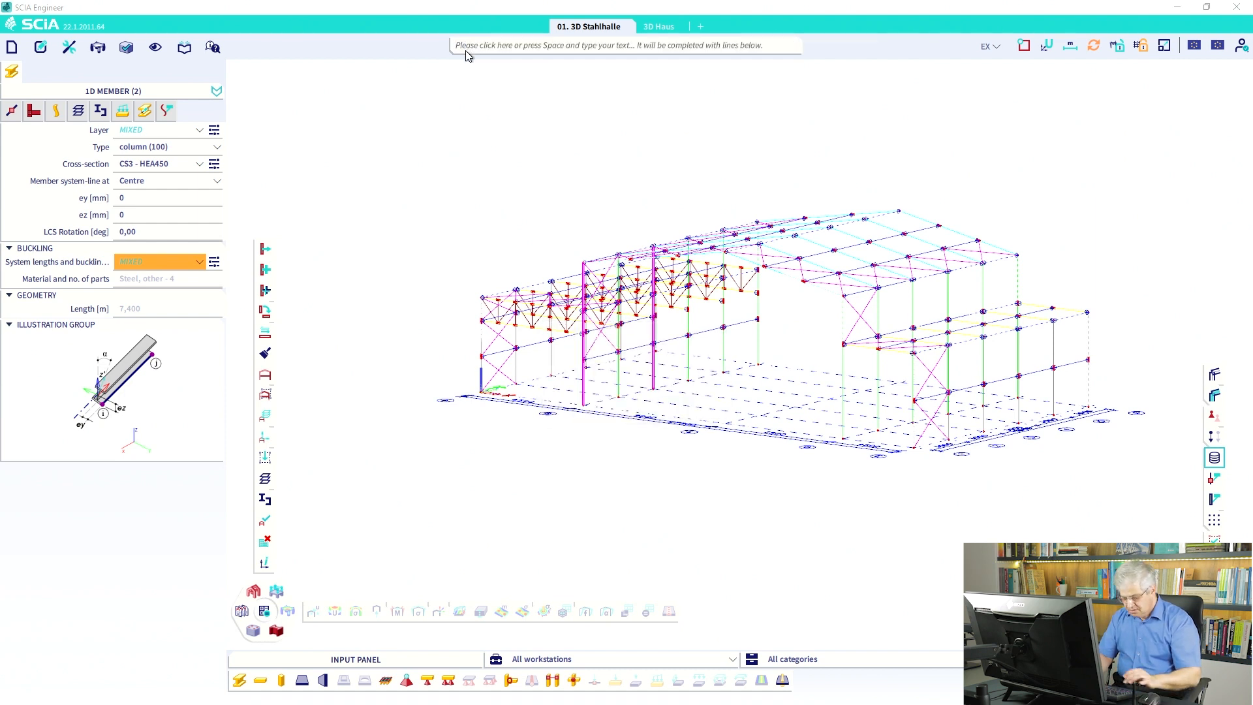
Run SEL with the - switch on member ST.B3 to take it out of the selection.
type("sel - ")
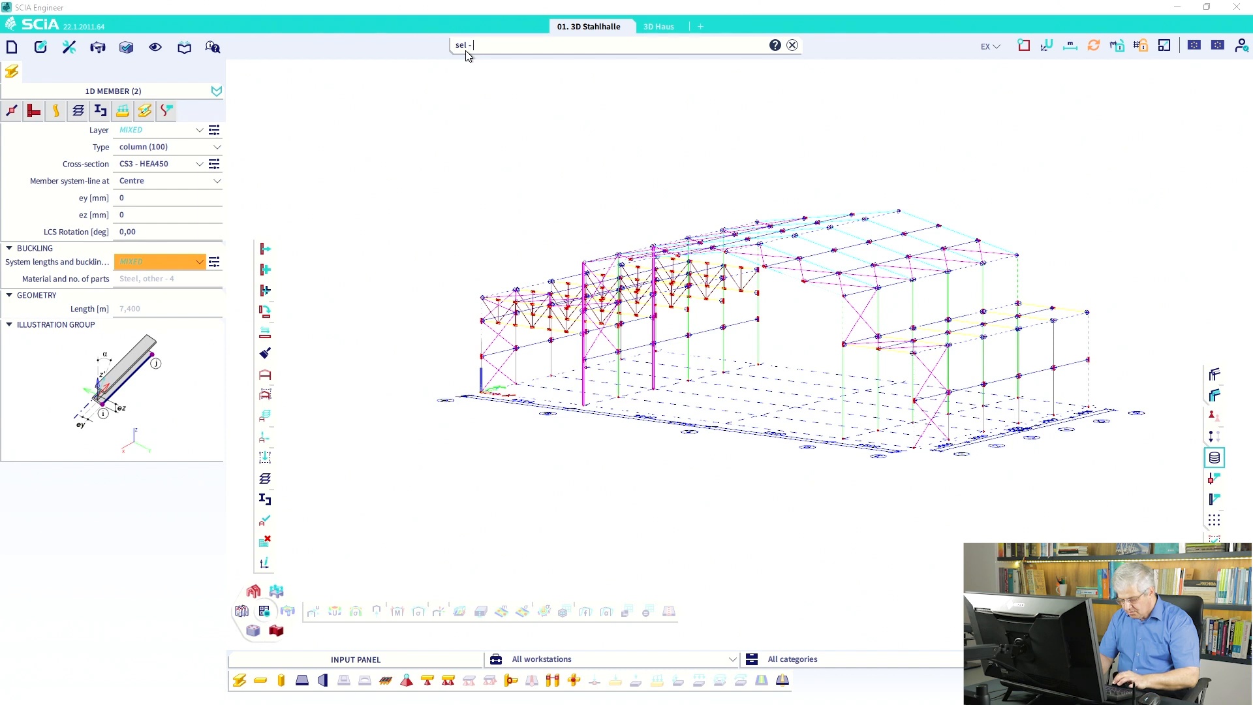
type("ST.B")
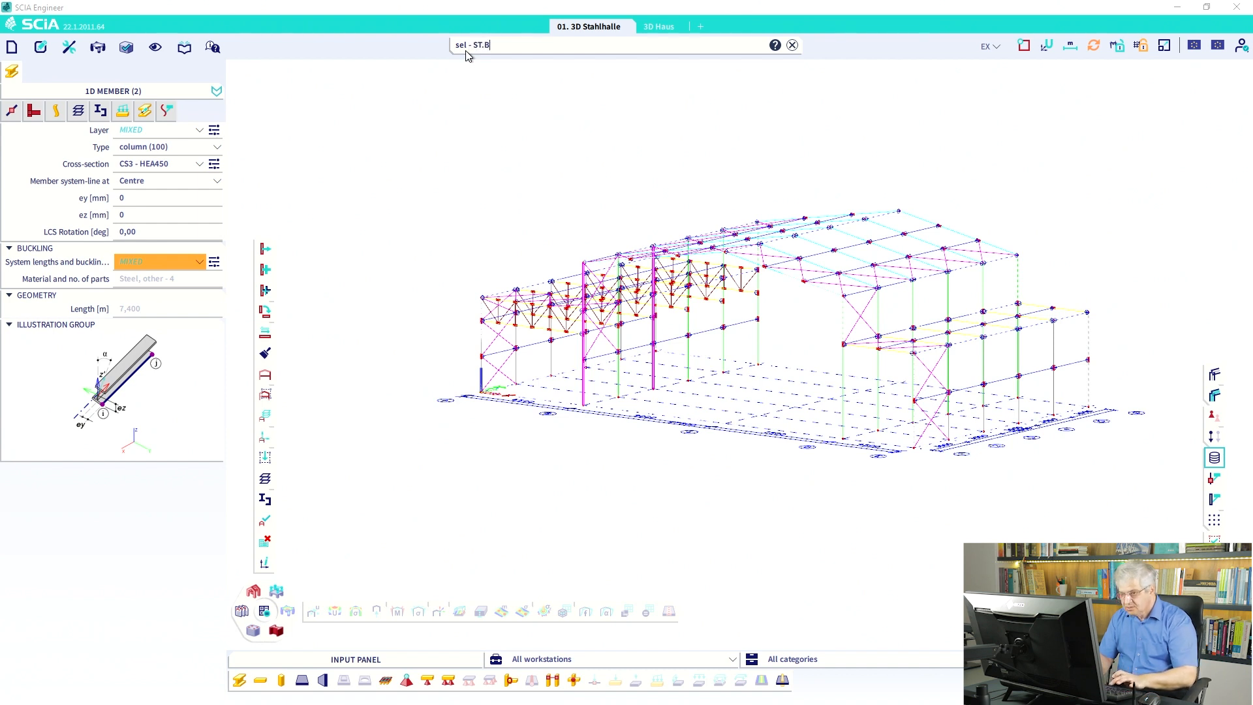
type("3")
key("Return")
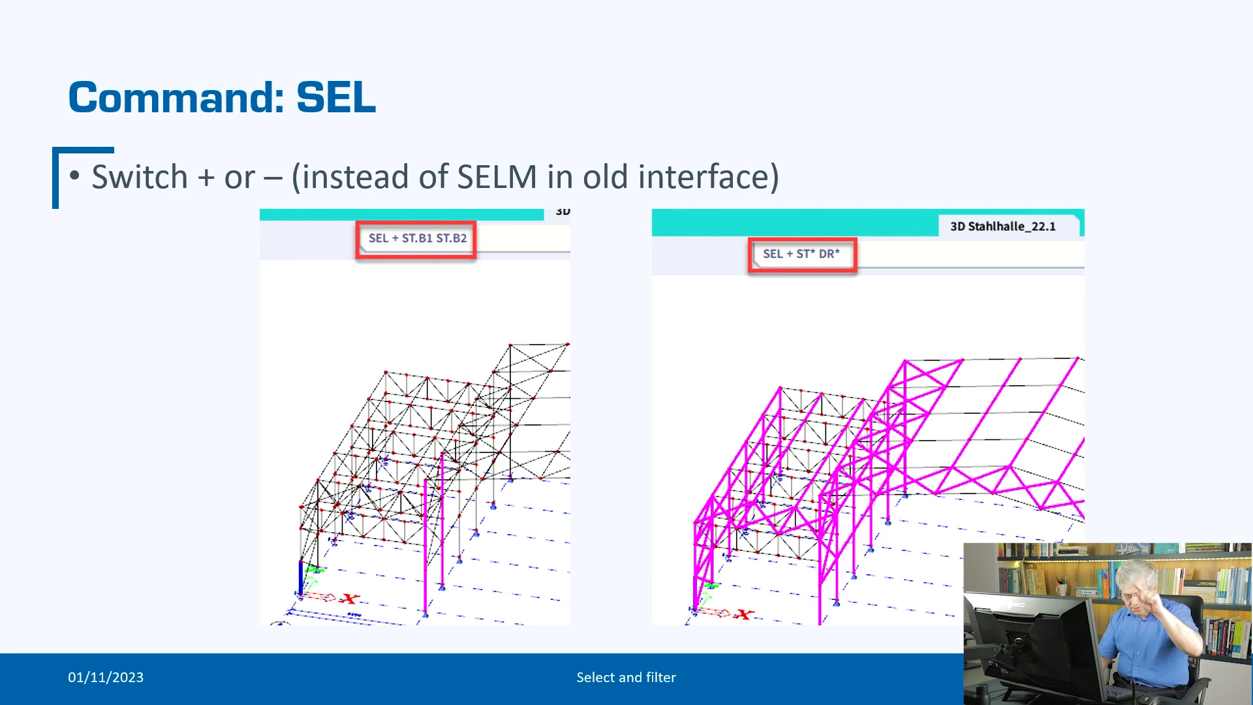
key("Right")
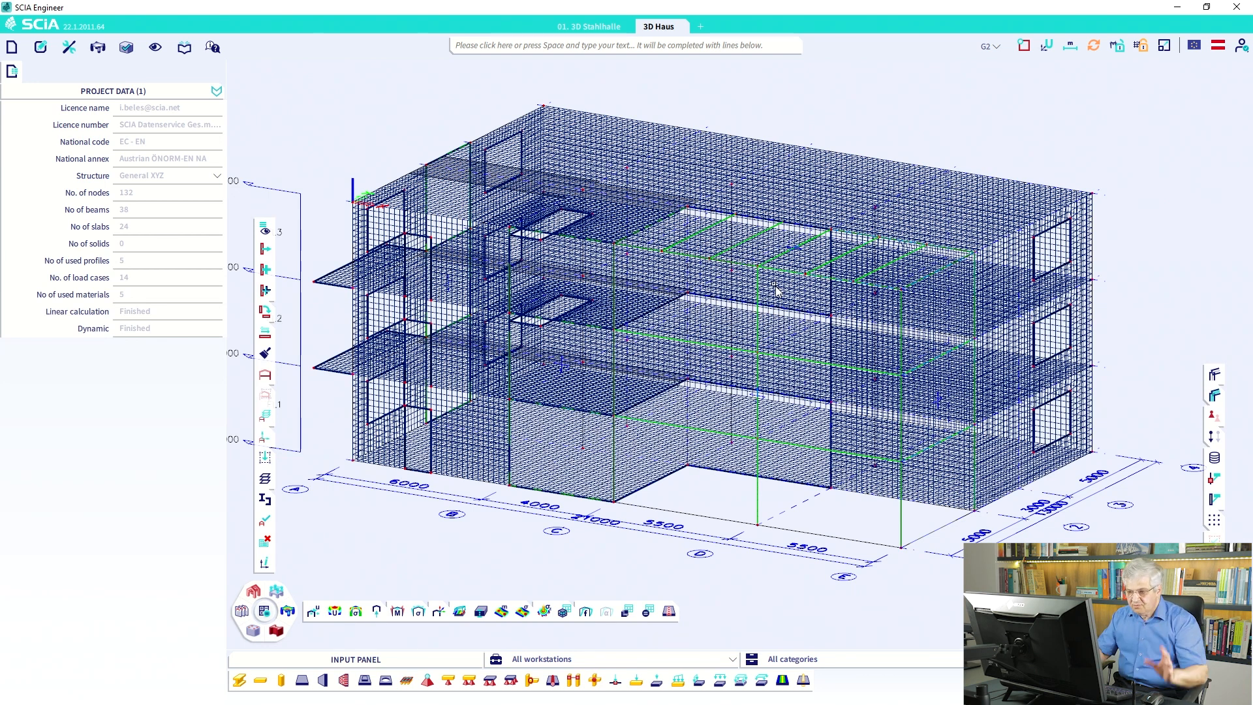
Run SELMN 13000 in the house model and select mesh node 13001 by its number.
left_click(469, 47)
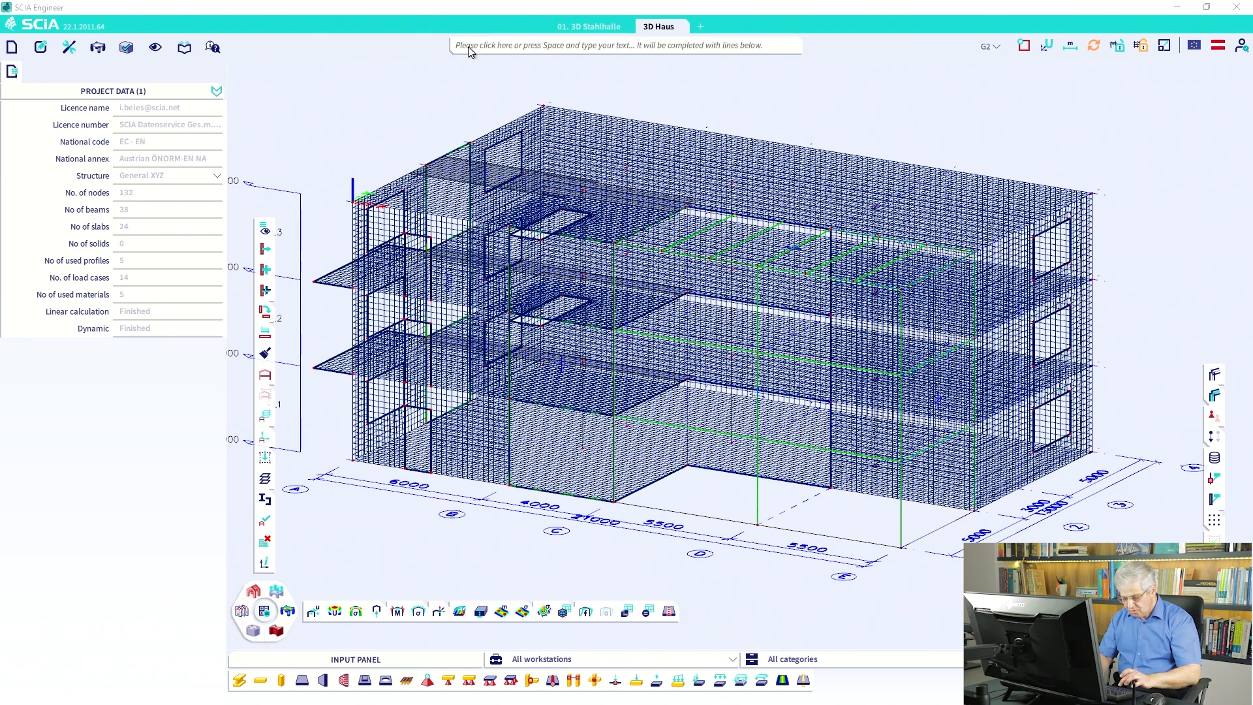
type("SELM")
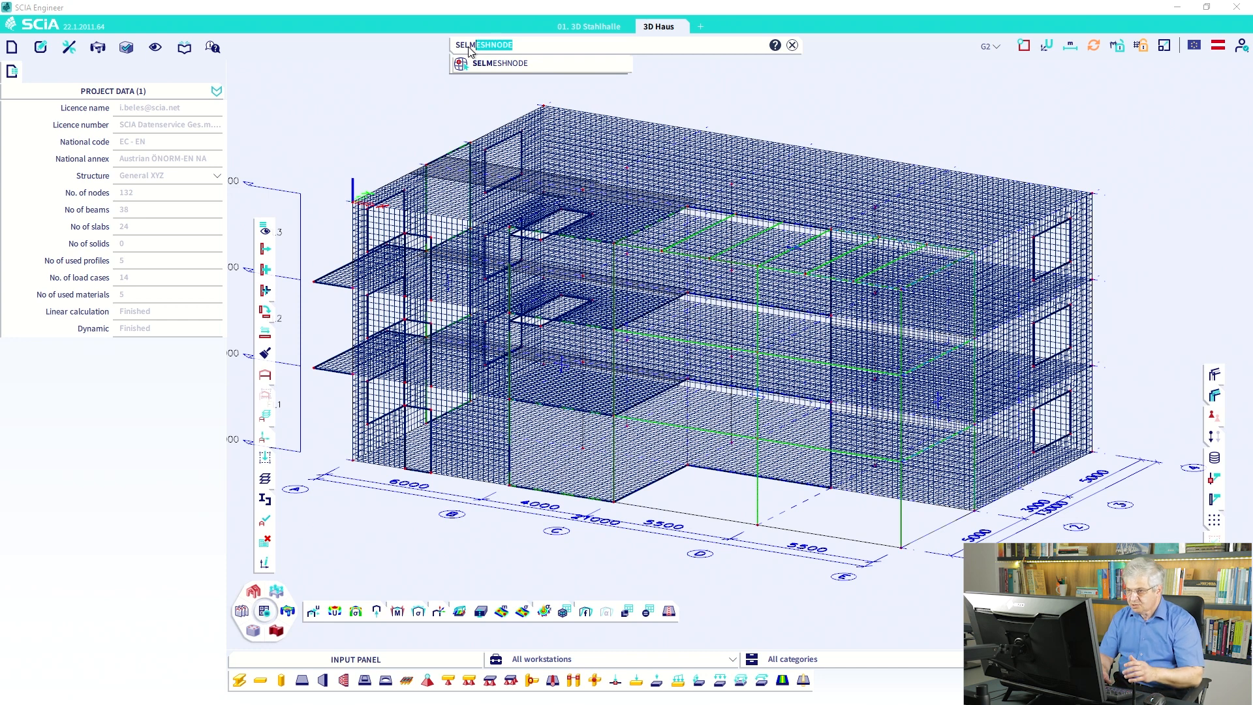
key("BackSpace")
type("N")
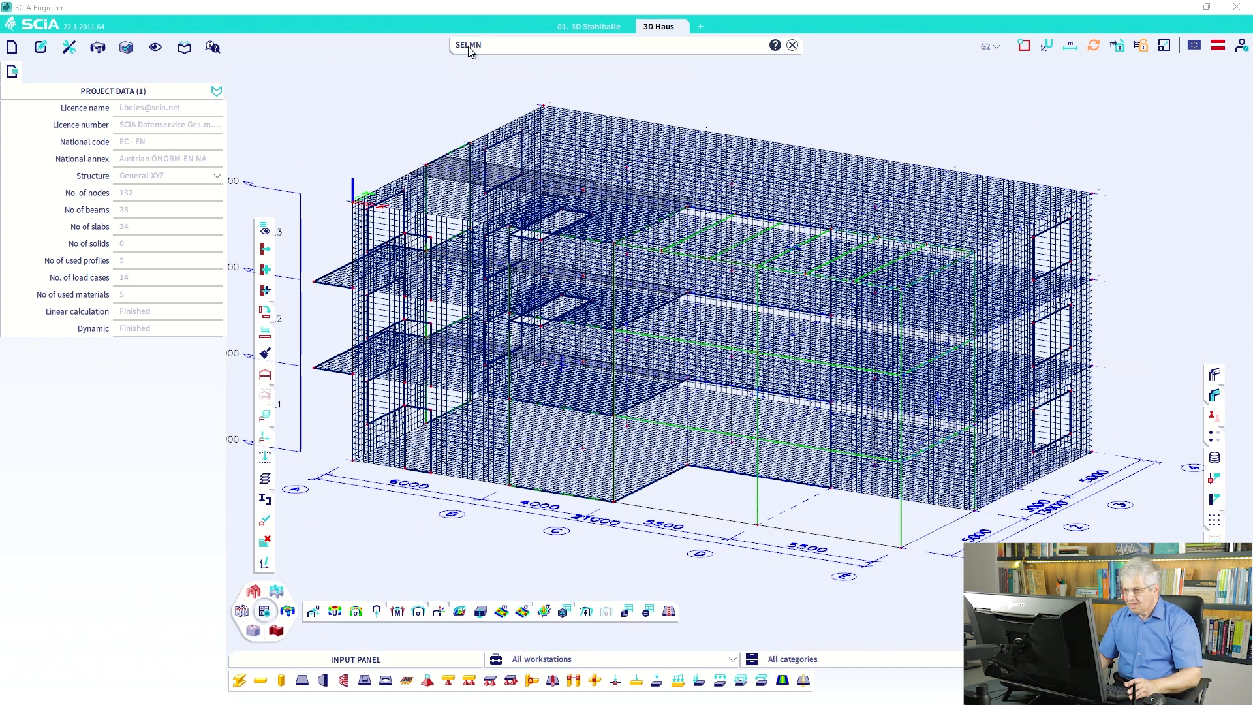
type(" 13000")
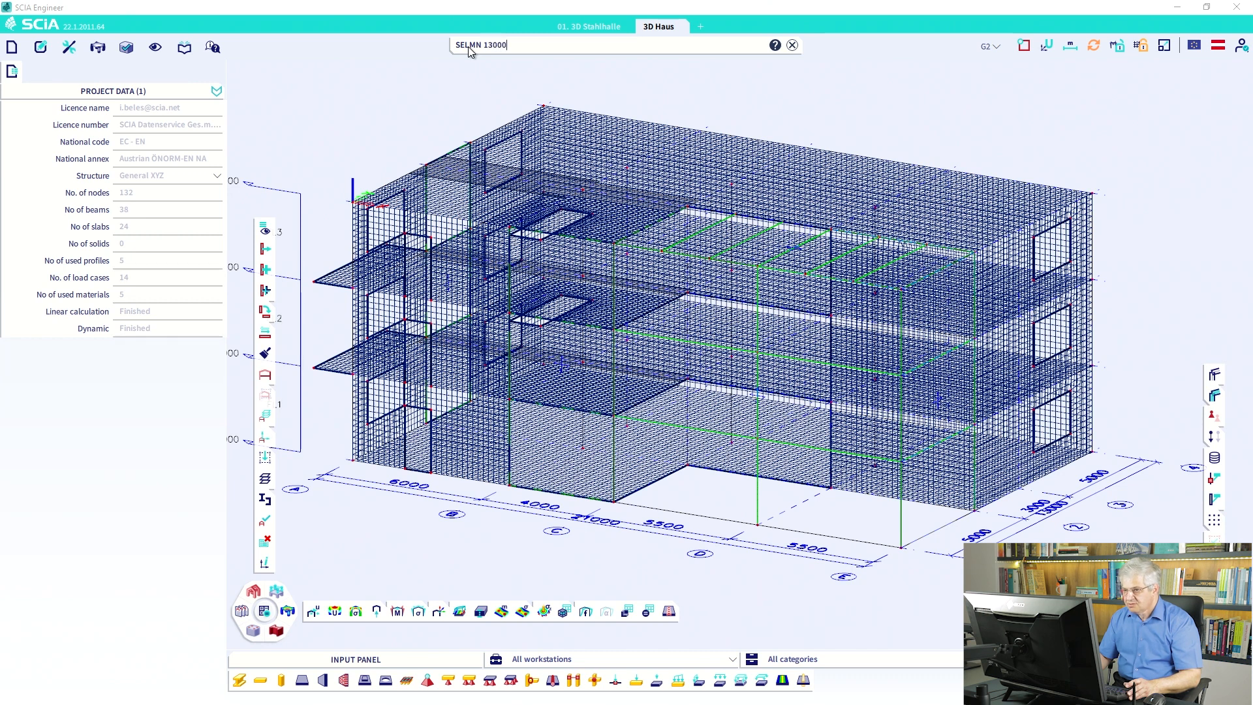
key("Return")
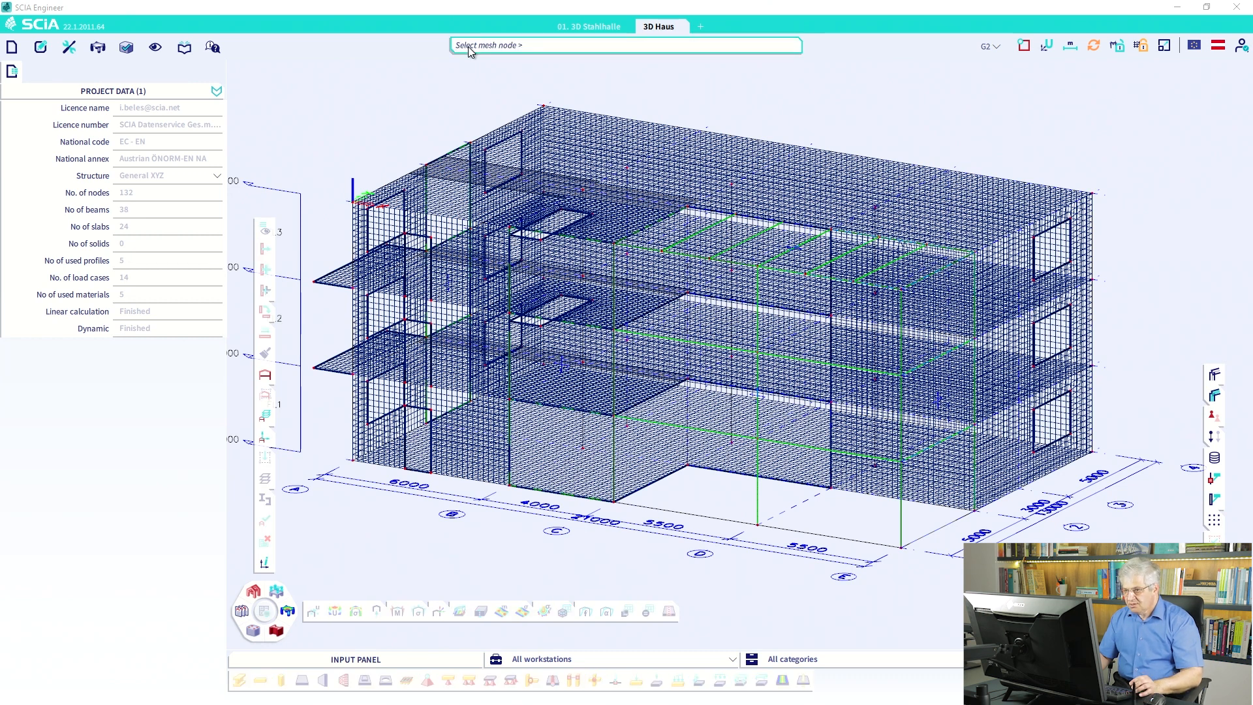
type("13001")
key("Return")
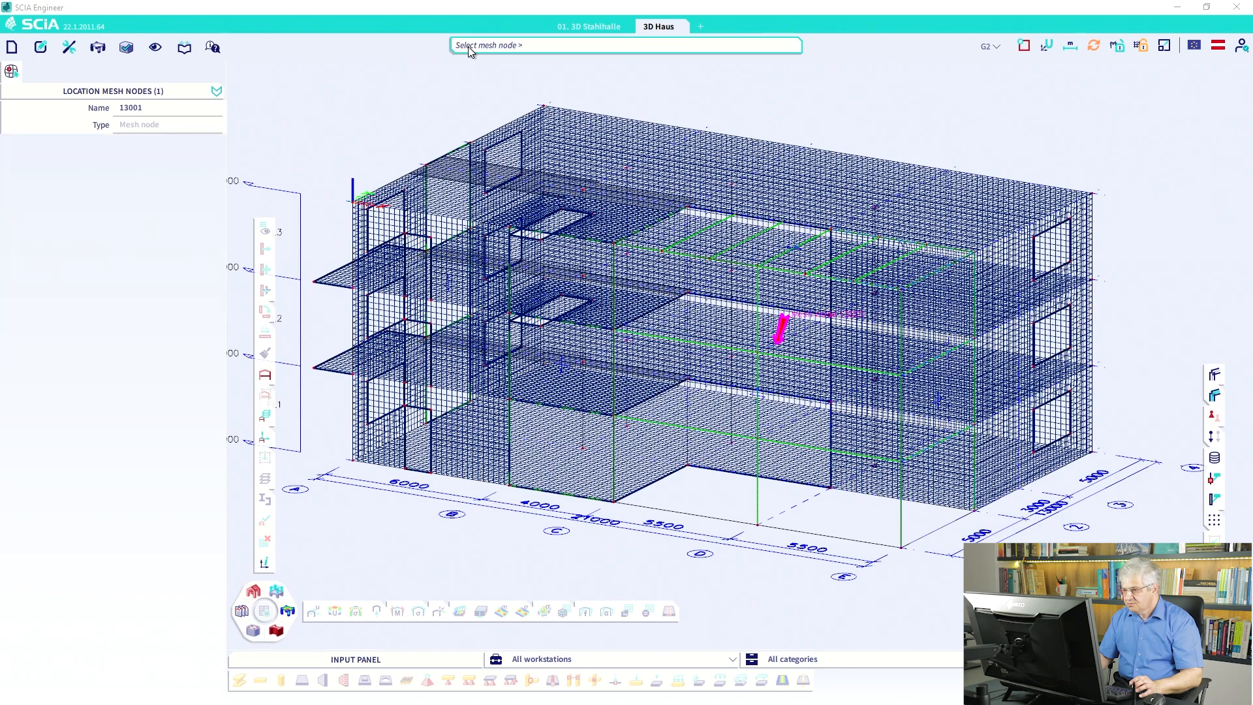
Examine the location marker of mesh node 13001 up close, then delete it from the house model.
scroll(784, 352, "up", 5)
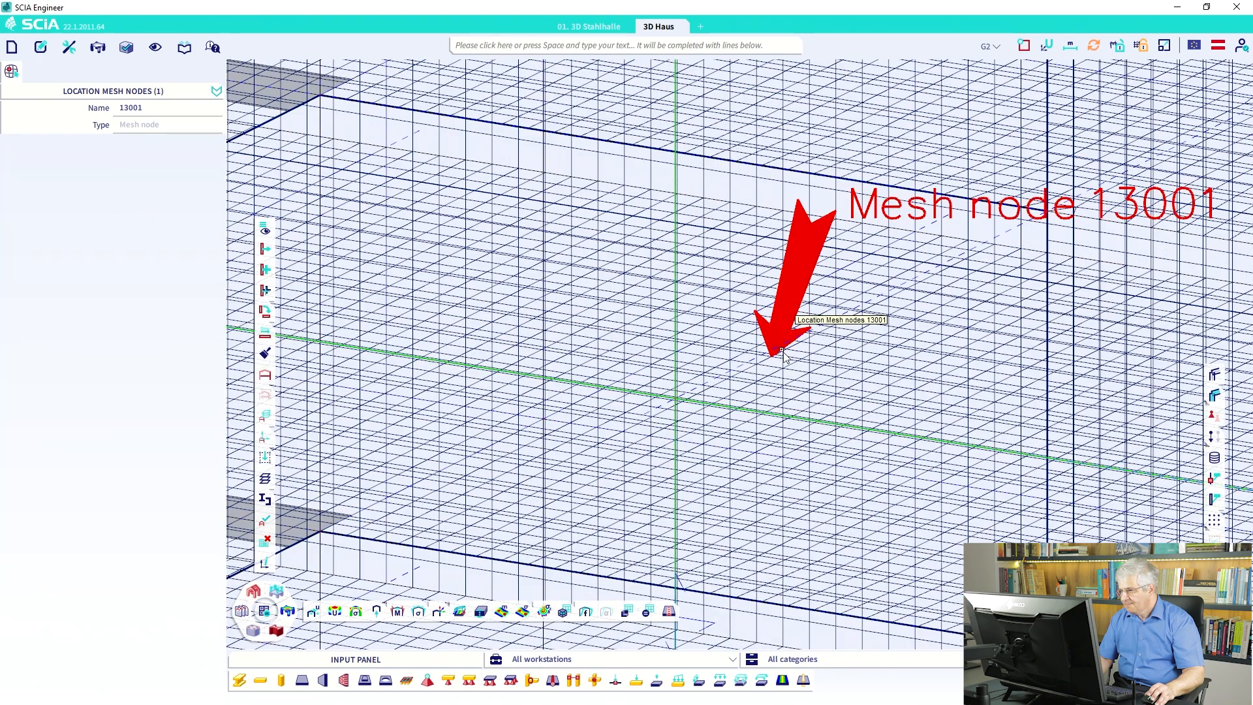
scroll(795, 348, "down", 6)
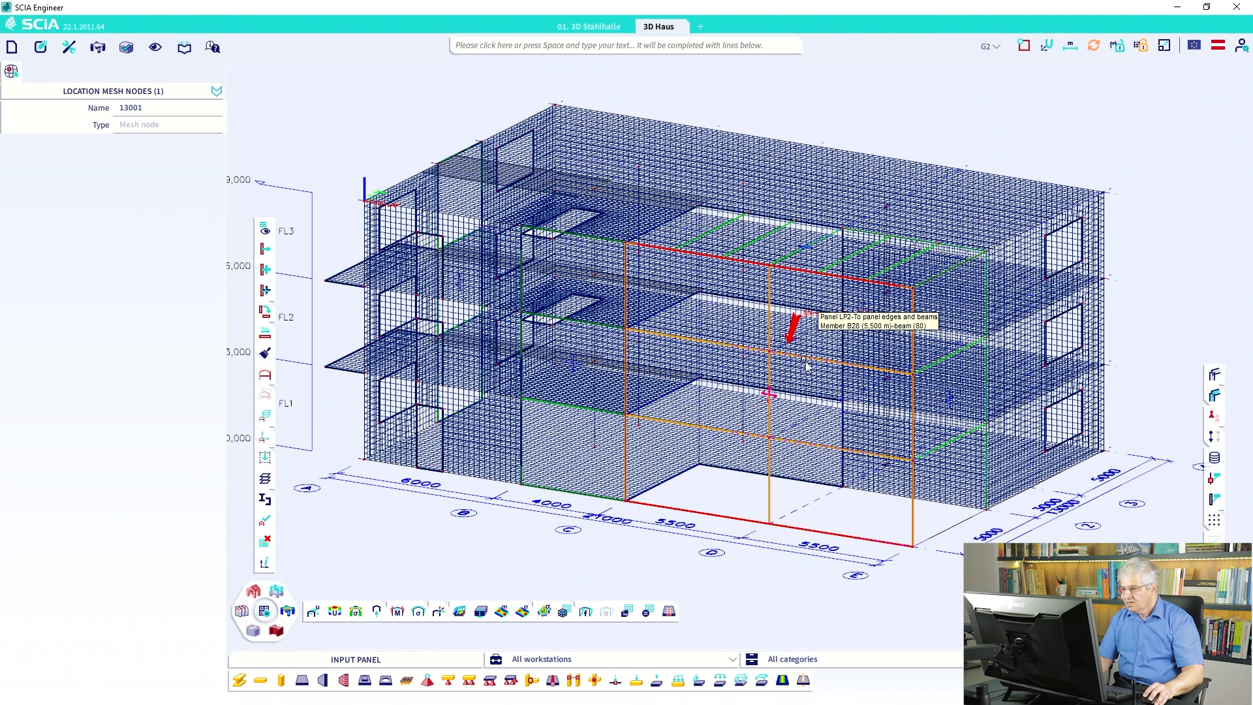
scroll(798, 344, "up", 4)
scroll(800, 344, "up", 5)
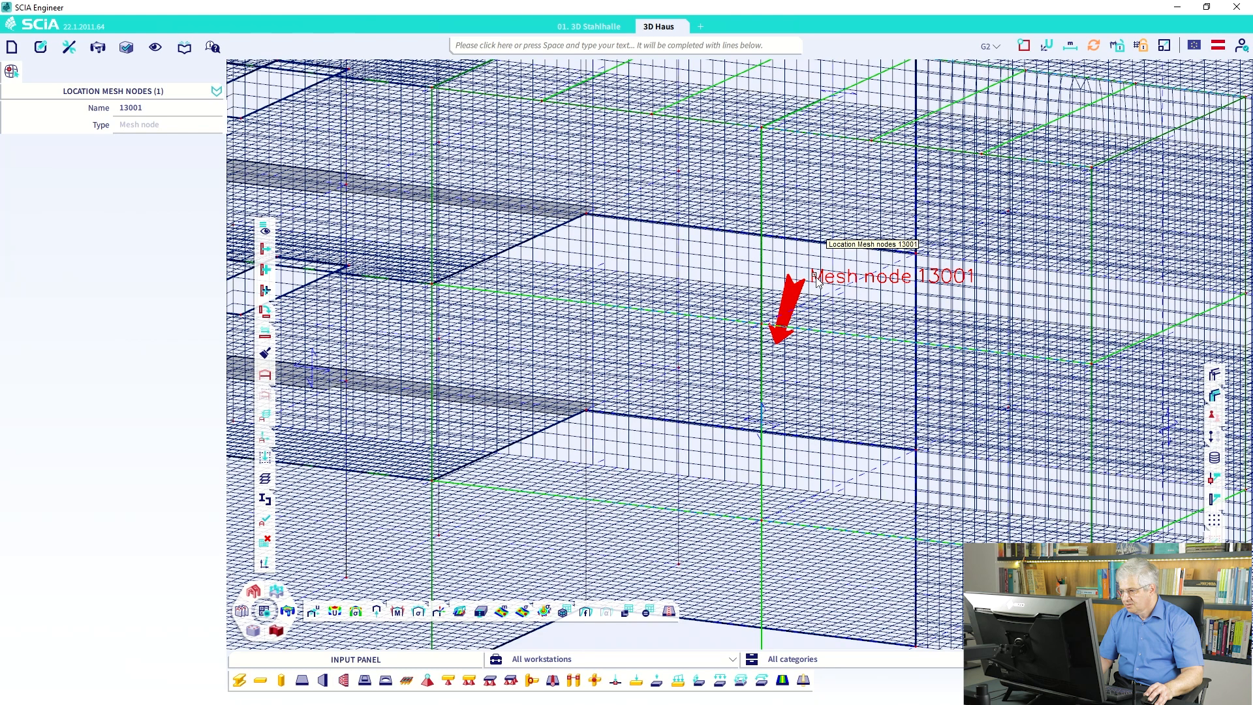
key("Delete")
left_click(646, 402)
scroll(697, 376, "down", 3)
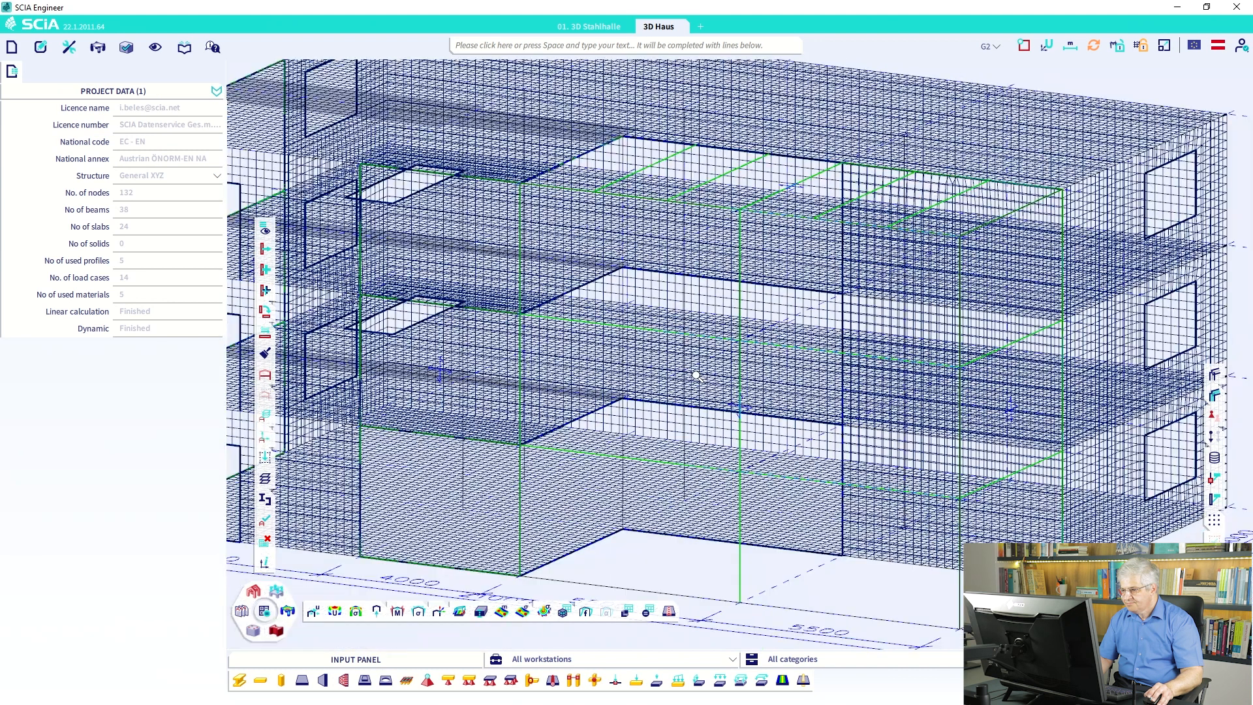
scroll(697, 376, "down", 5)
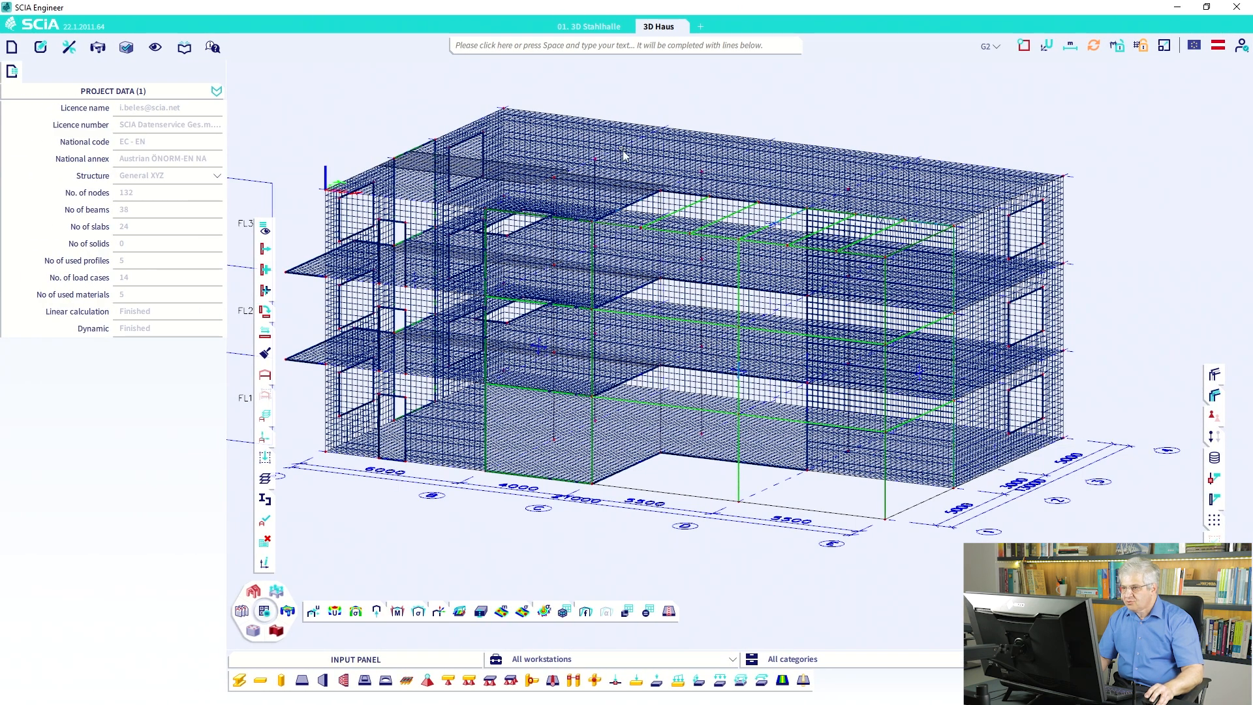
Switch to the 01. 3D Stahlhalle project and open its input table.
left_click(601, 29)
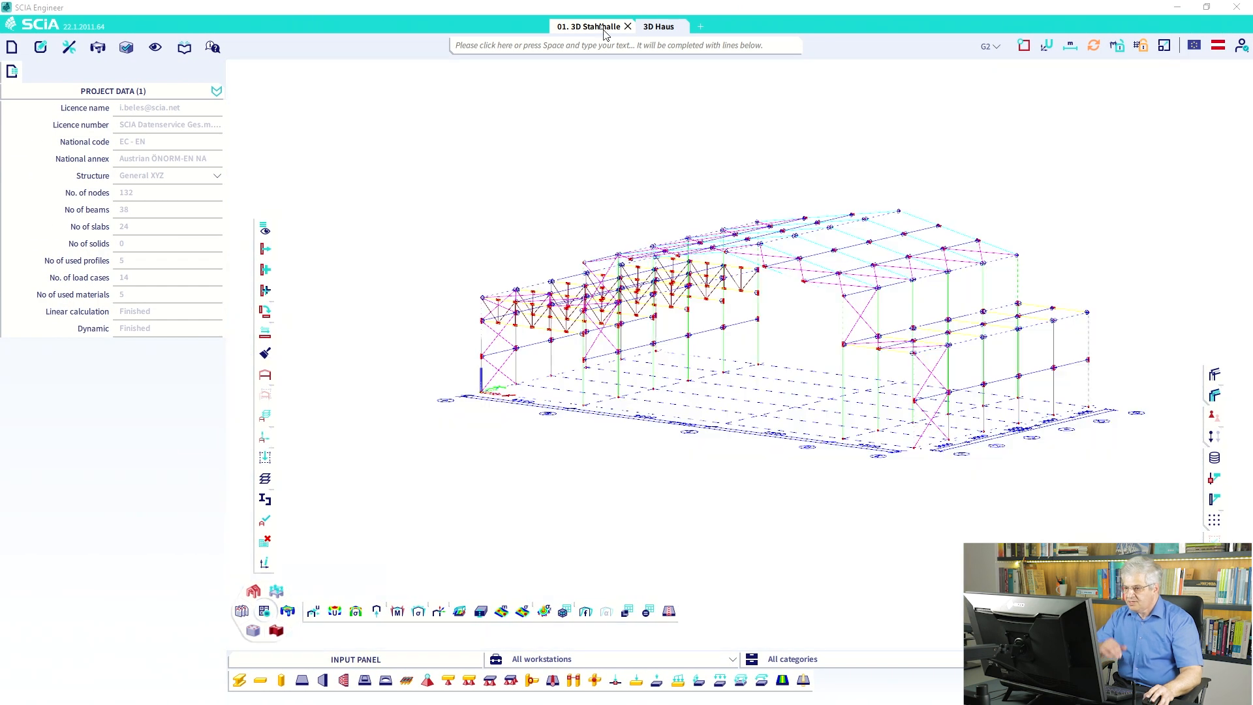
middle_click_drag(472, 213, 441, 213)
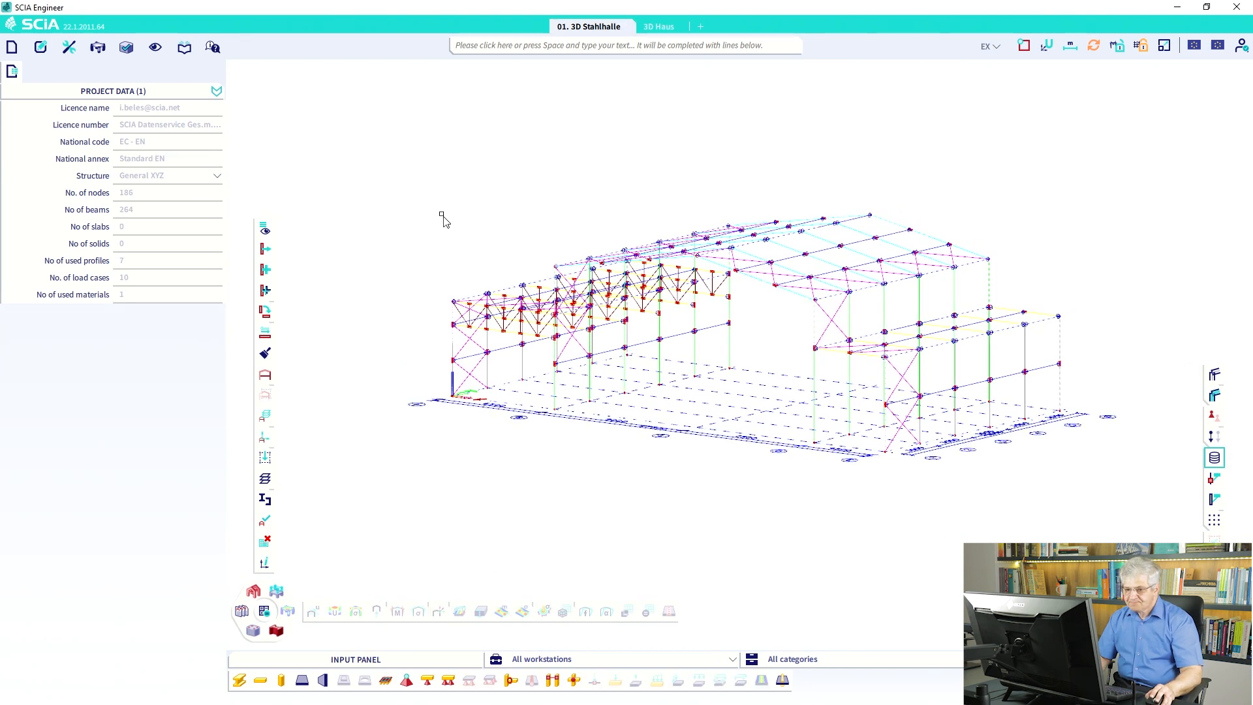
left_click(43, 47)
left_click(69, 47)
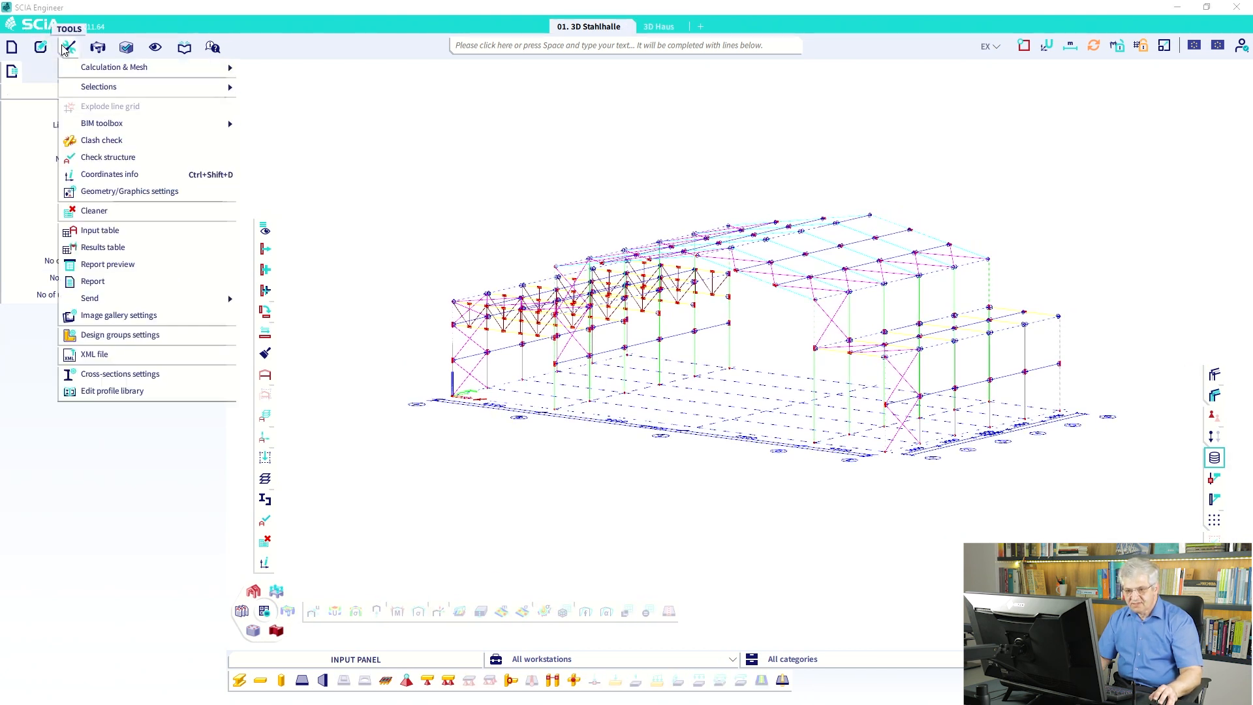
left_click(121, 229)
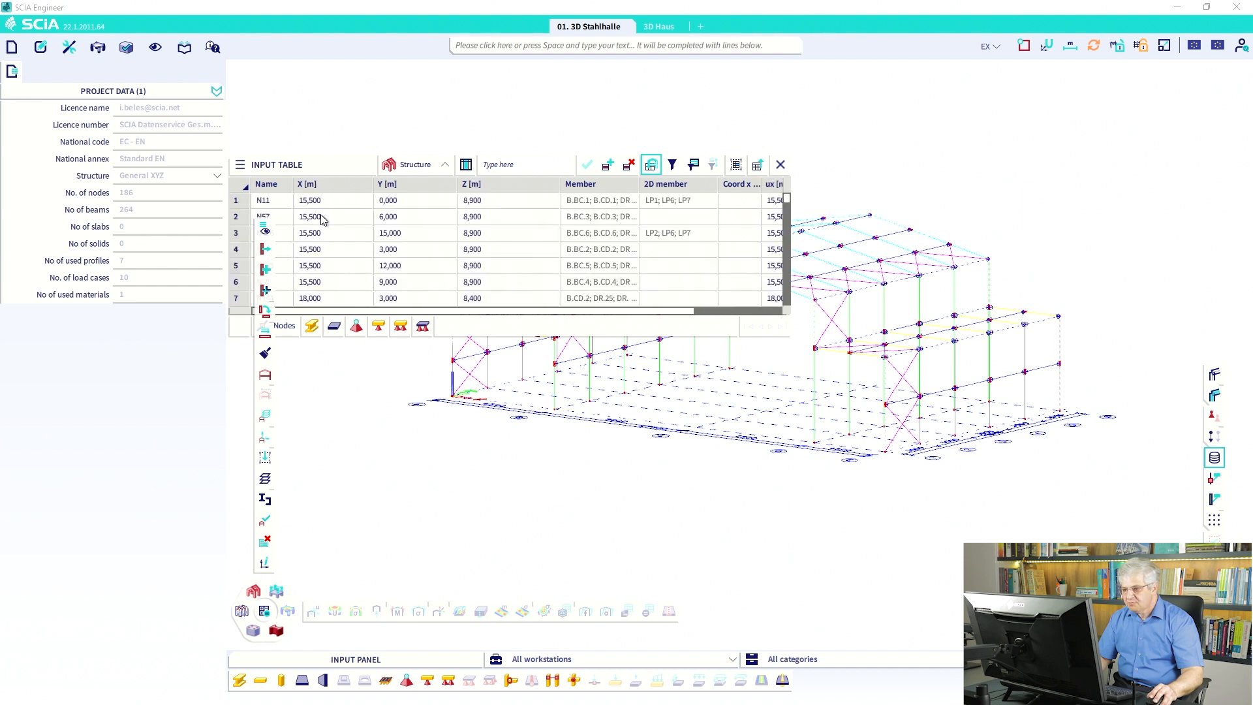
Show the 1D members in the input table, and reposition and enlarge the table to display more rows.
left_click_drag(324, 167, 396, 131)
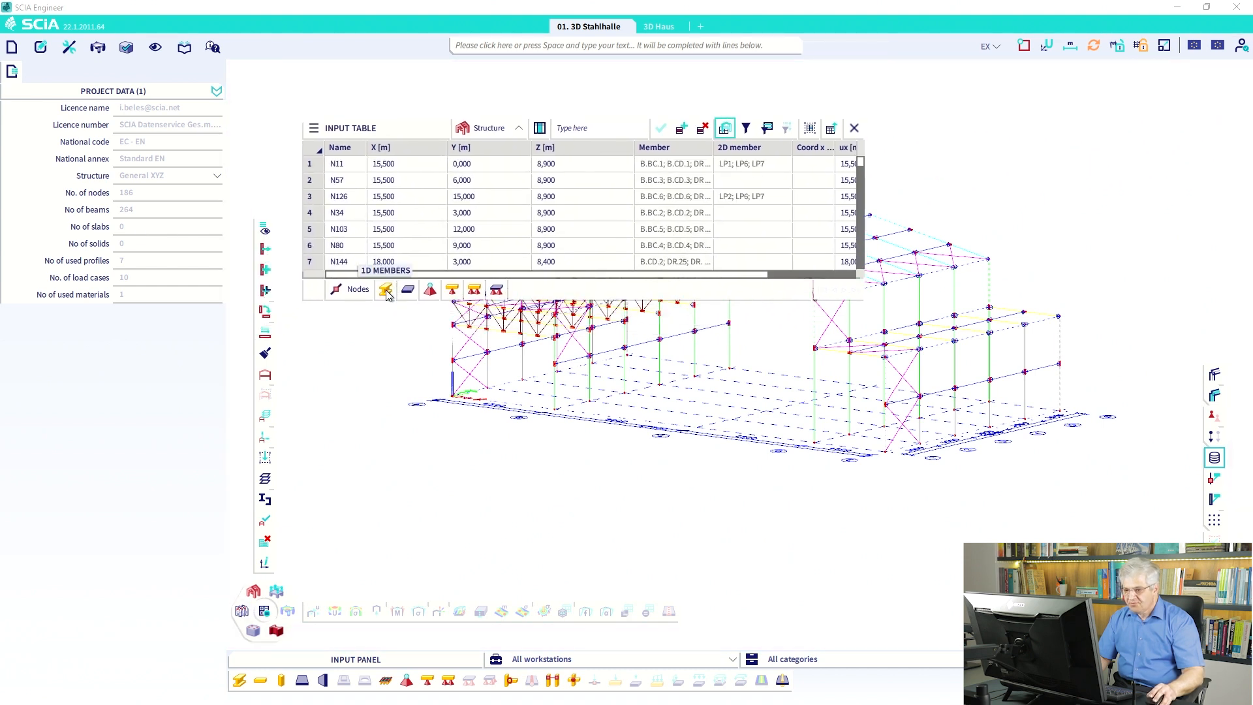
left_click(390, 291)
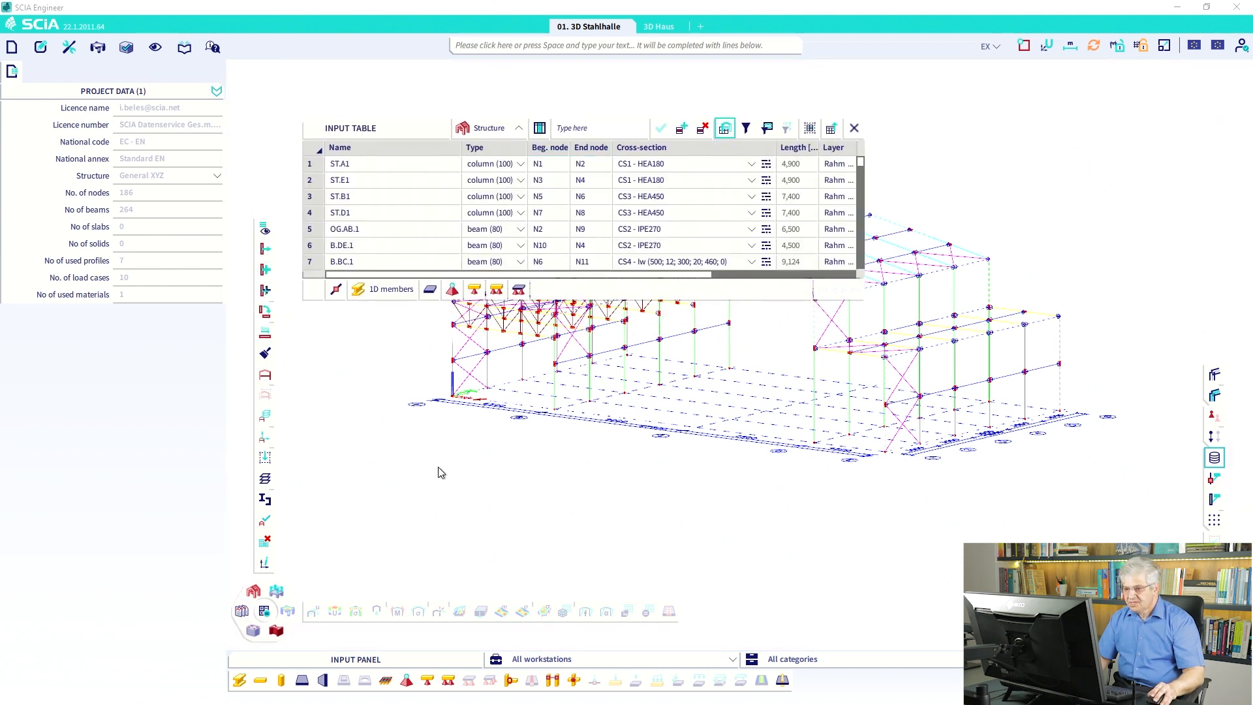
left_click_drag(427, 306, 430, 463)
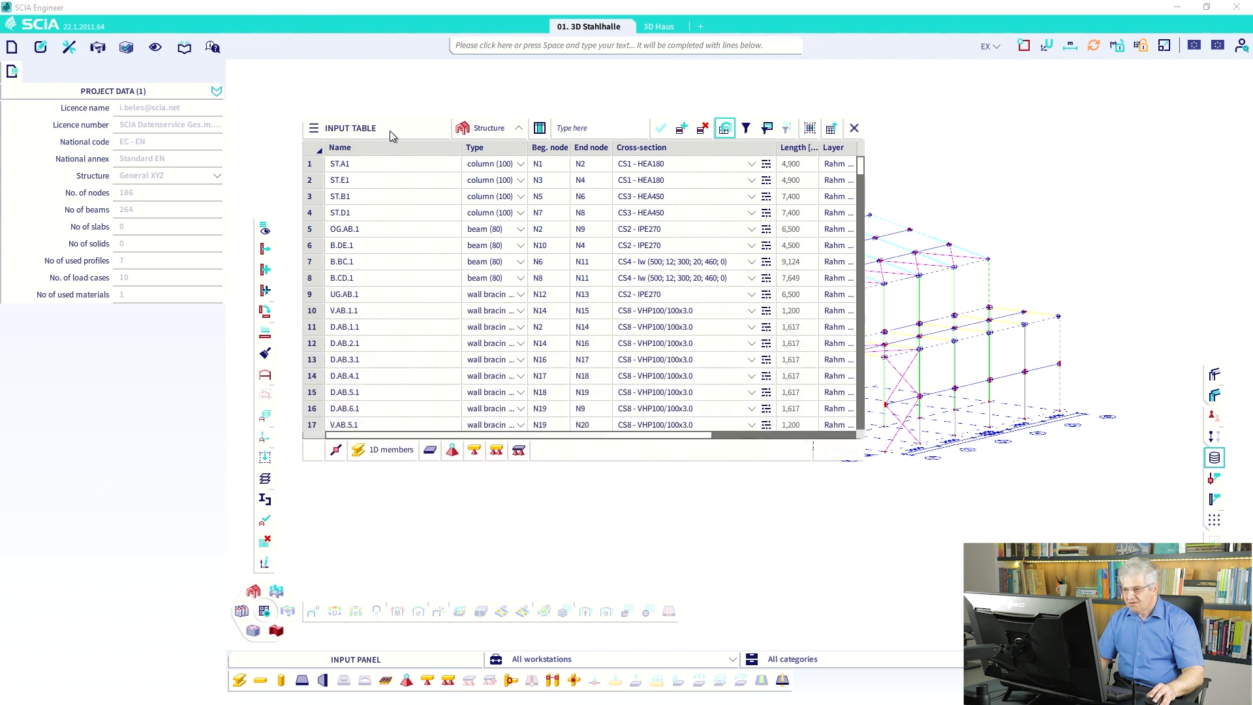
Show the filter bar in the input table and filter the 1D members by the name ST.
left_click_drag(390, 130, 409, 165)
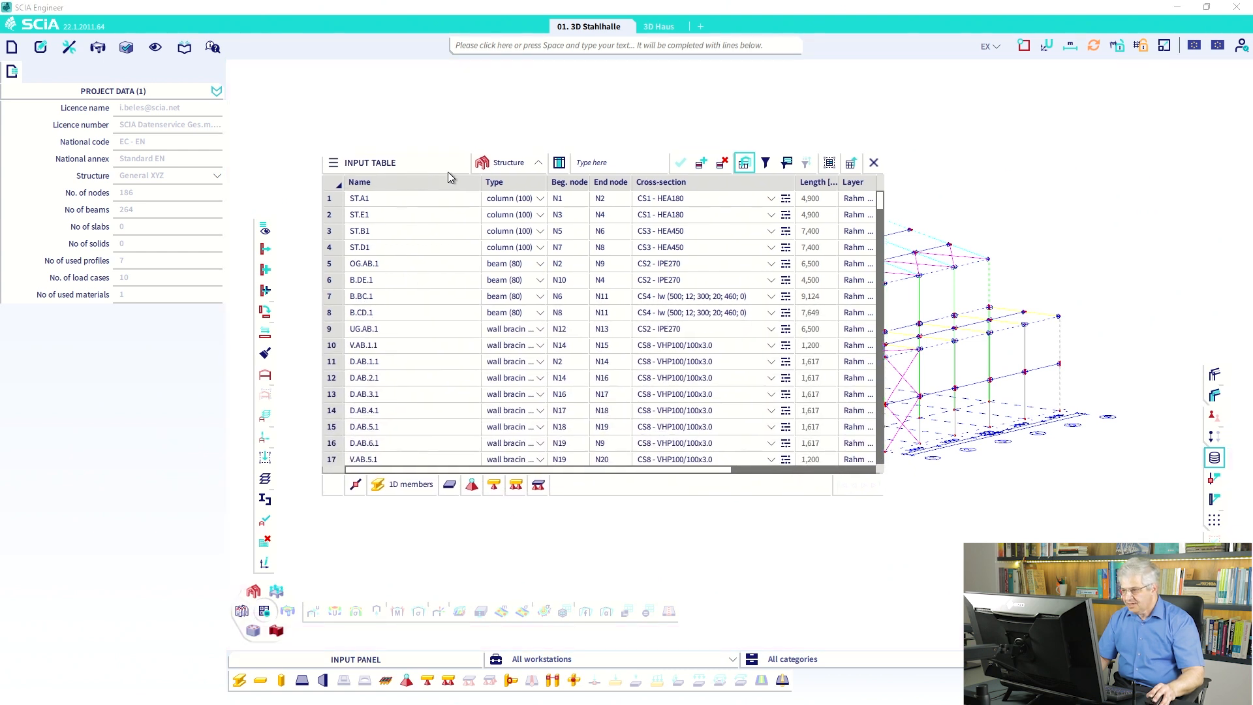
left_click(767, 163)
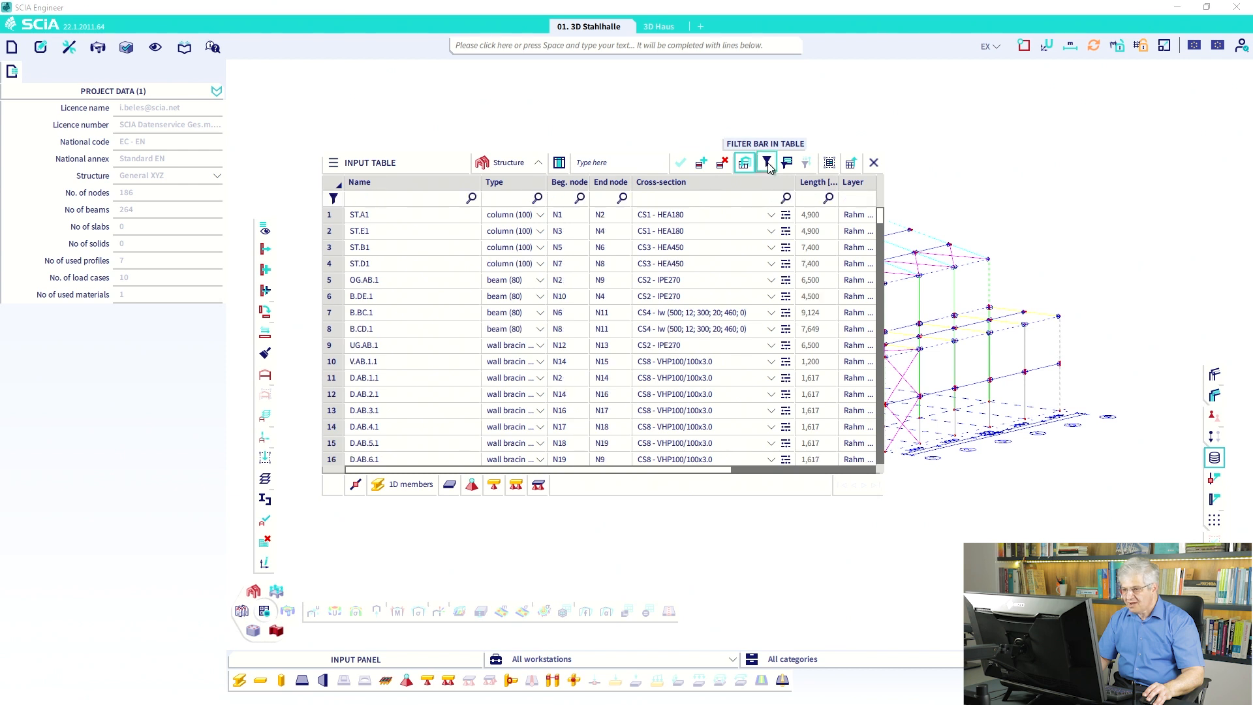
left_click(390, 203)
type("ST")
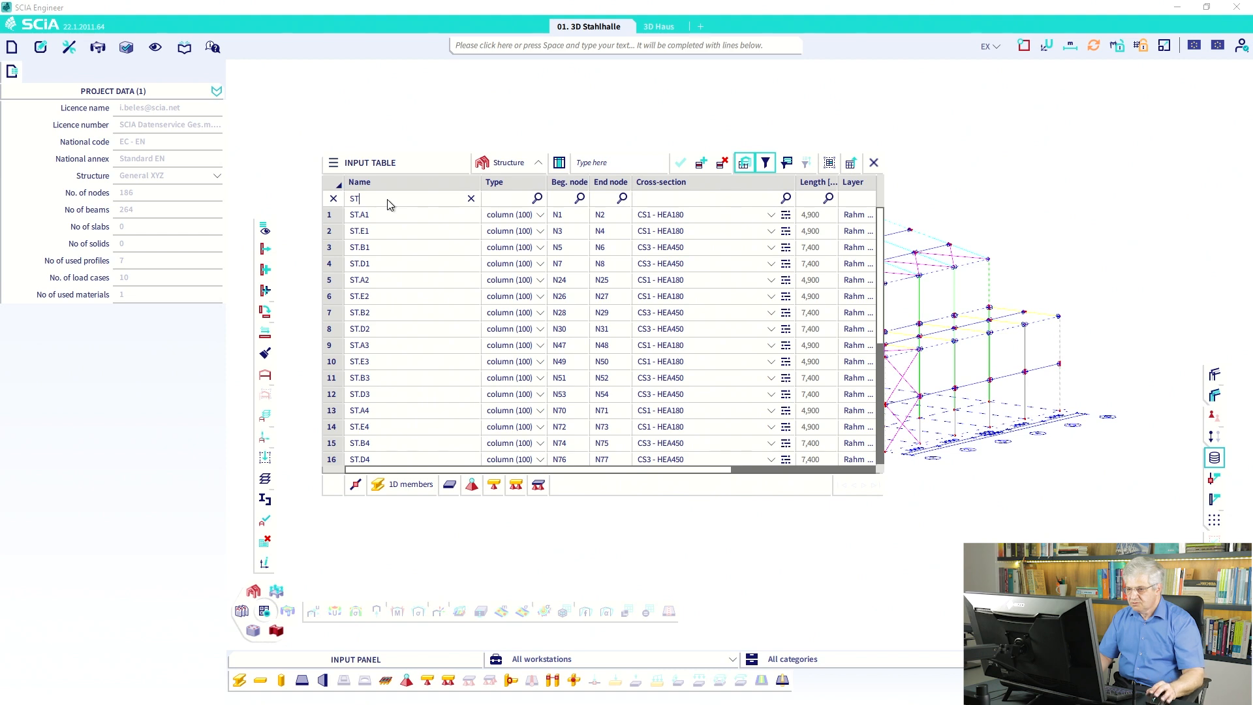
scroll(417, 287, "down", 5)
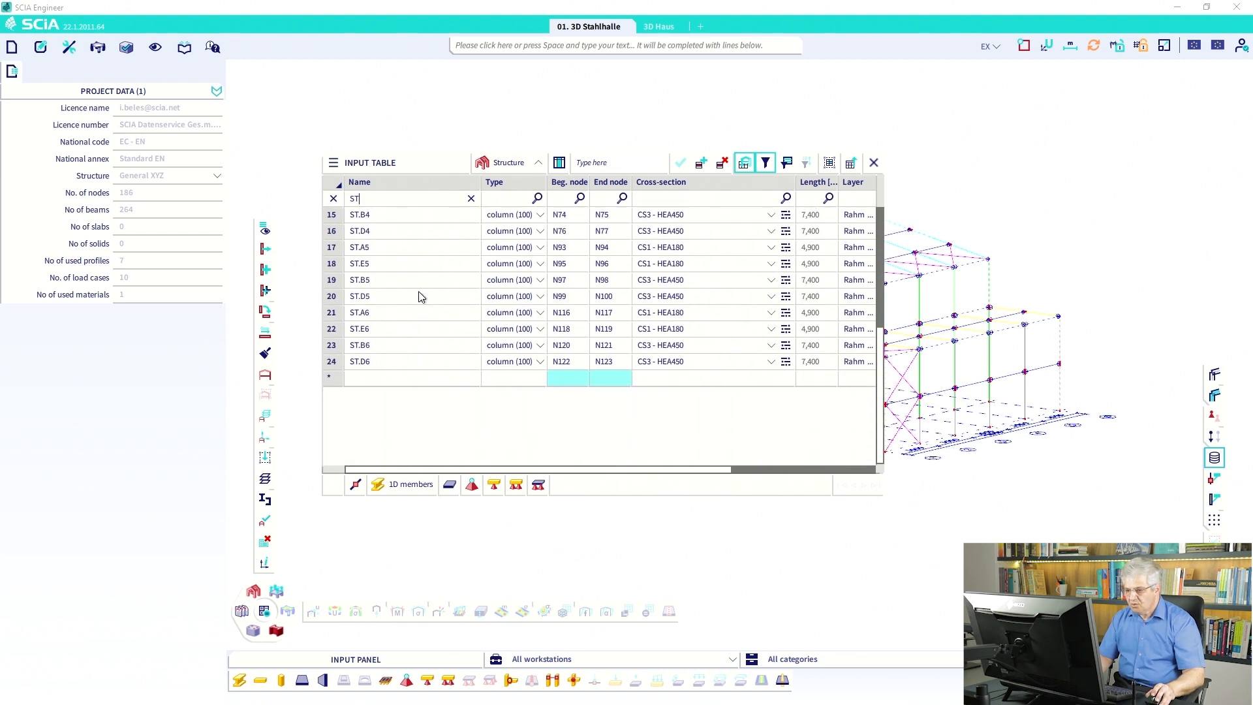
scroll(417, 287, "up", 5)
Clear the ST name filter and filter the 1D members by D. instead.
left_click(333, 199)
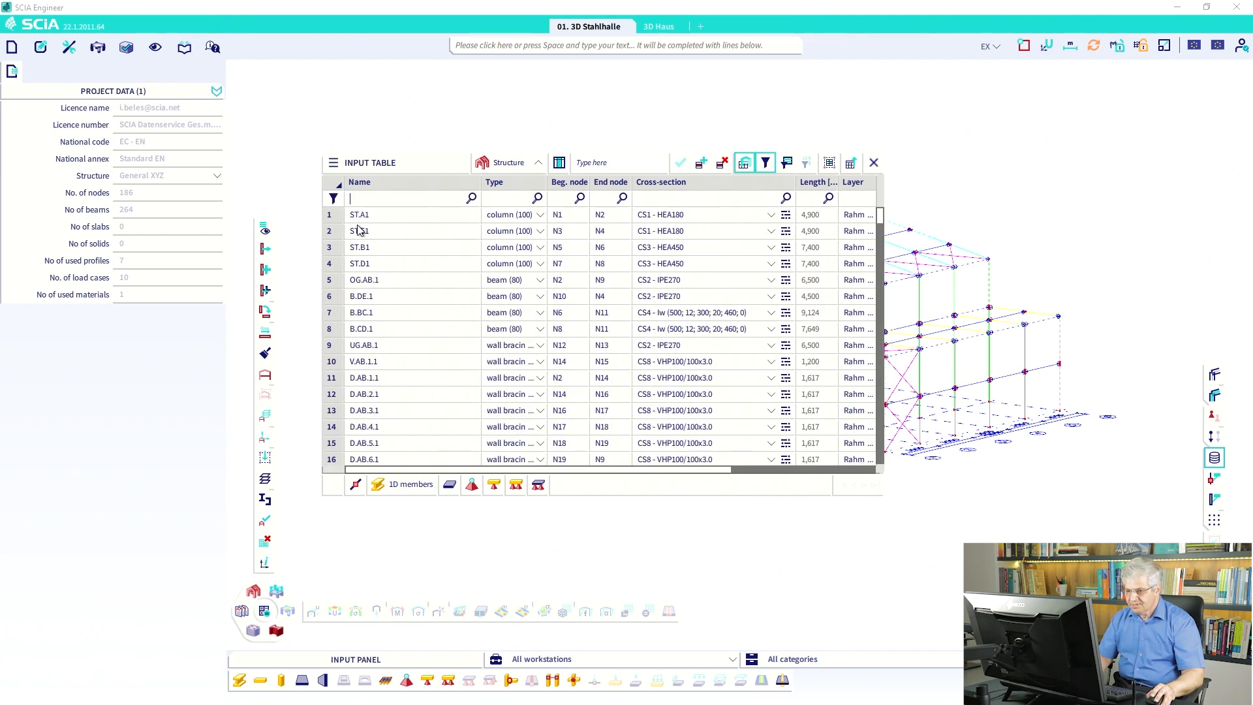
scroll(385, 261, "down", 1)
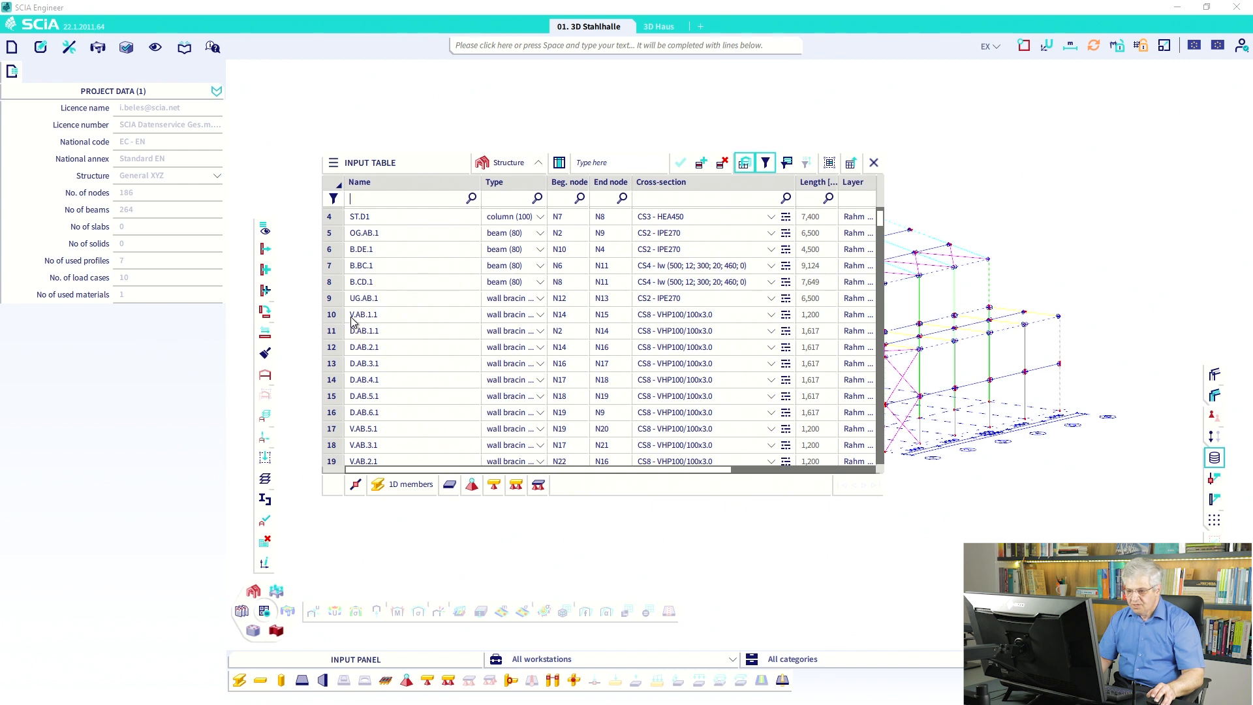
type("D")
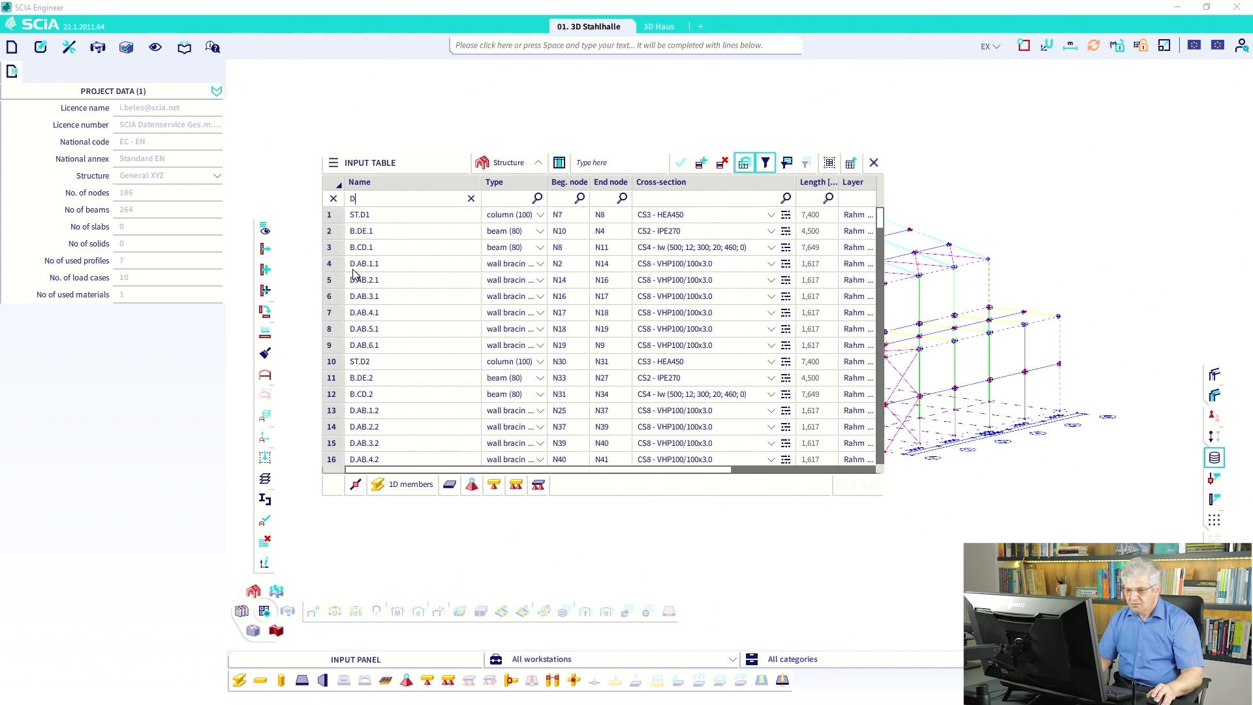
type(".")
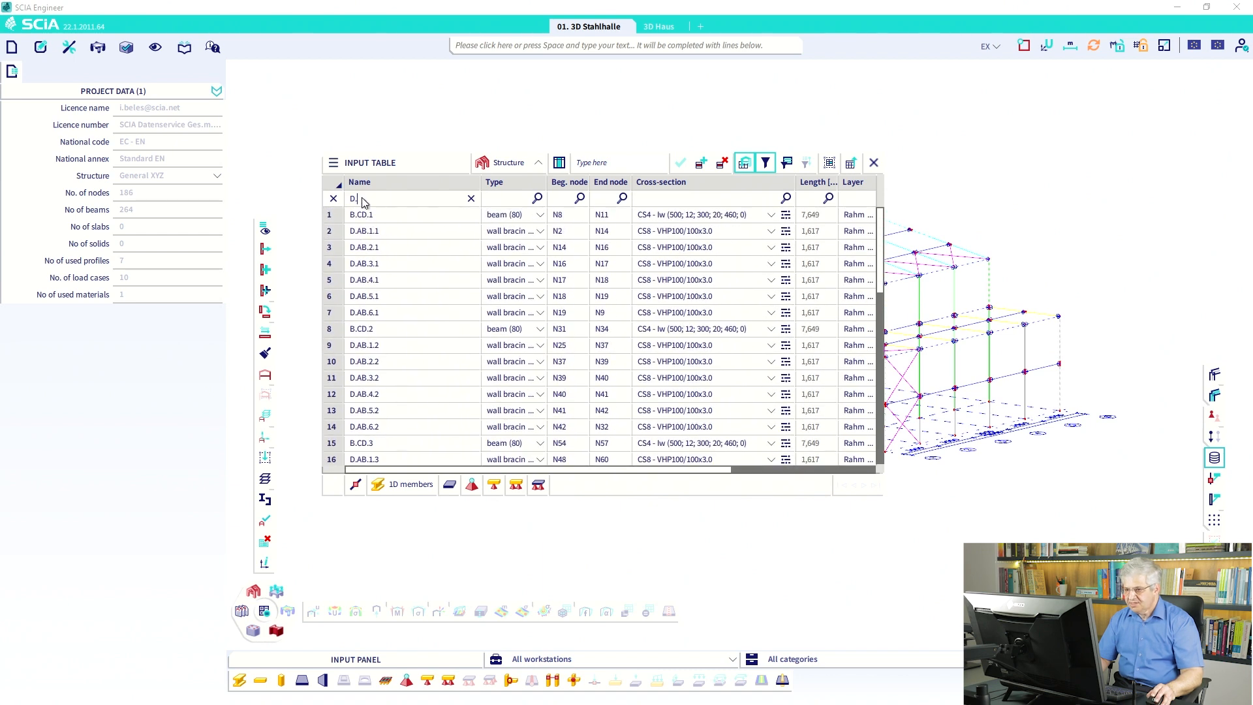
Filter the 1D member names by ST. and select all filtered rows from ST.A1 to ST.D6.
left_click_drag(361, 198, 345, 200)
type("ST.")
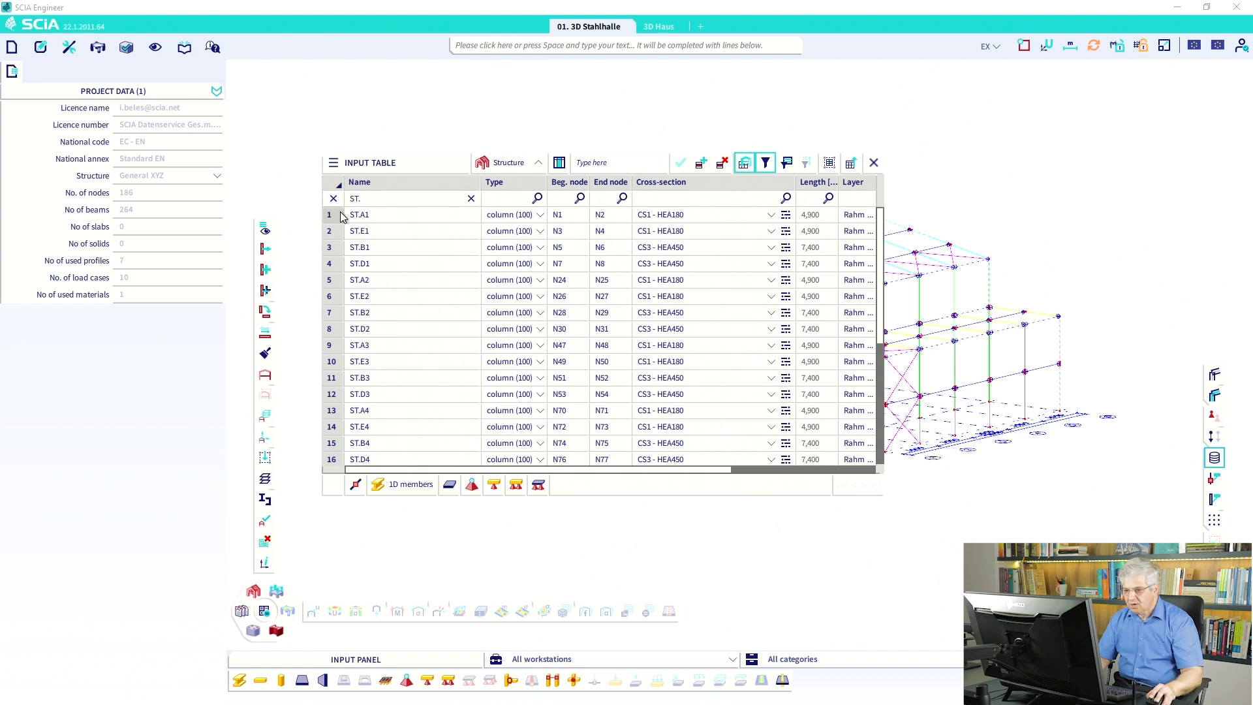
left_click(338, 220)
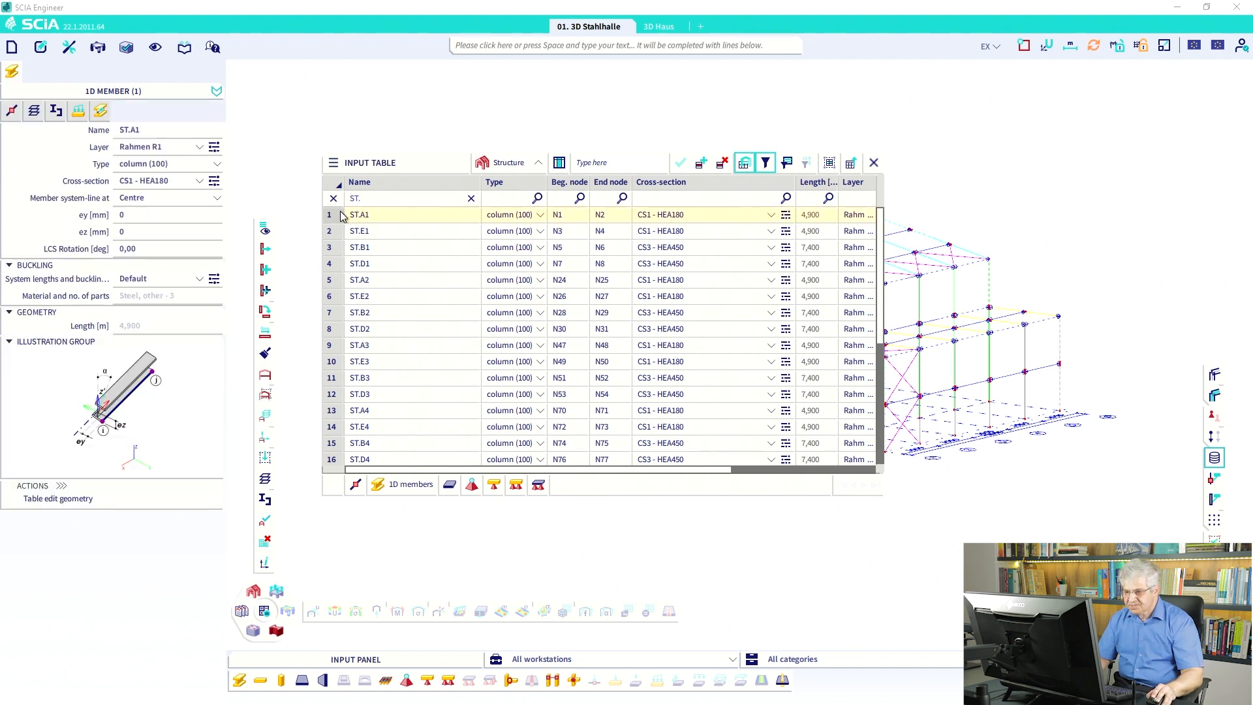
left_click_drag(414, 169, 722, 199)
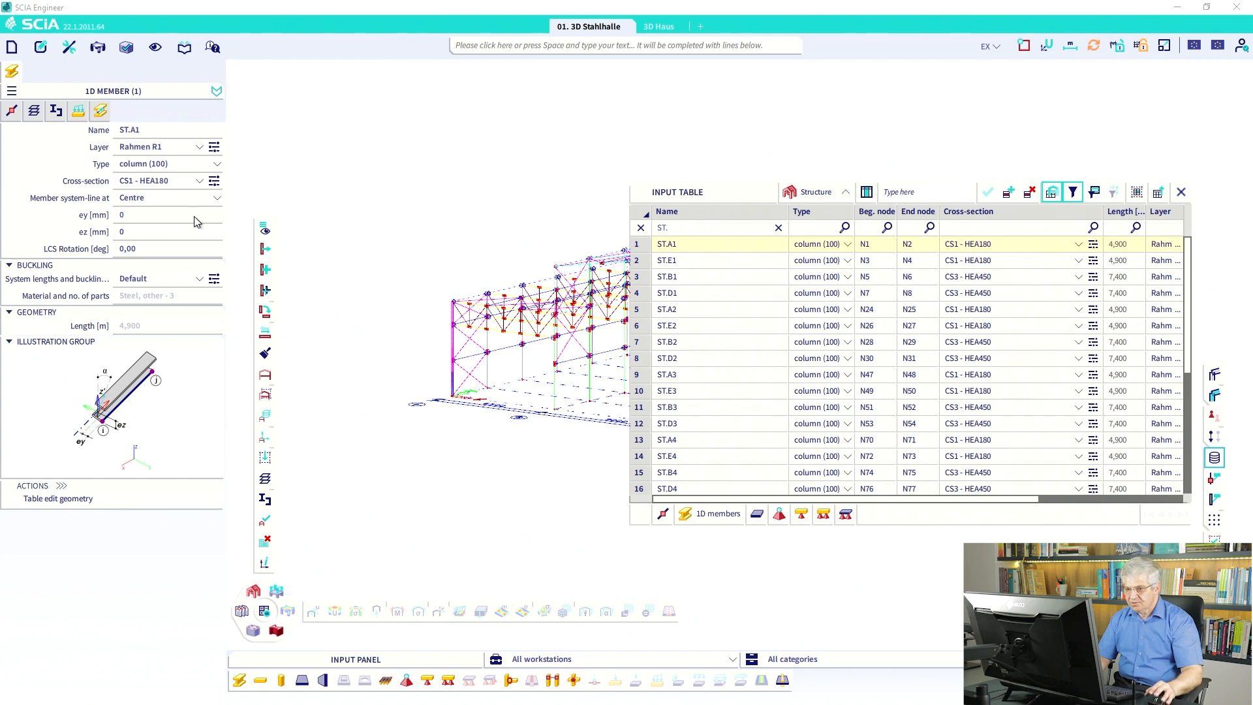
scroll(705, 330, "down", 5)
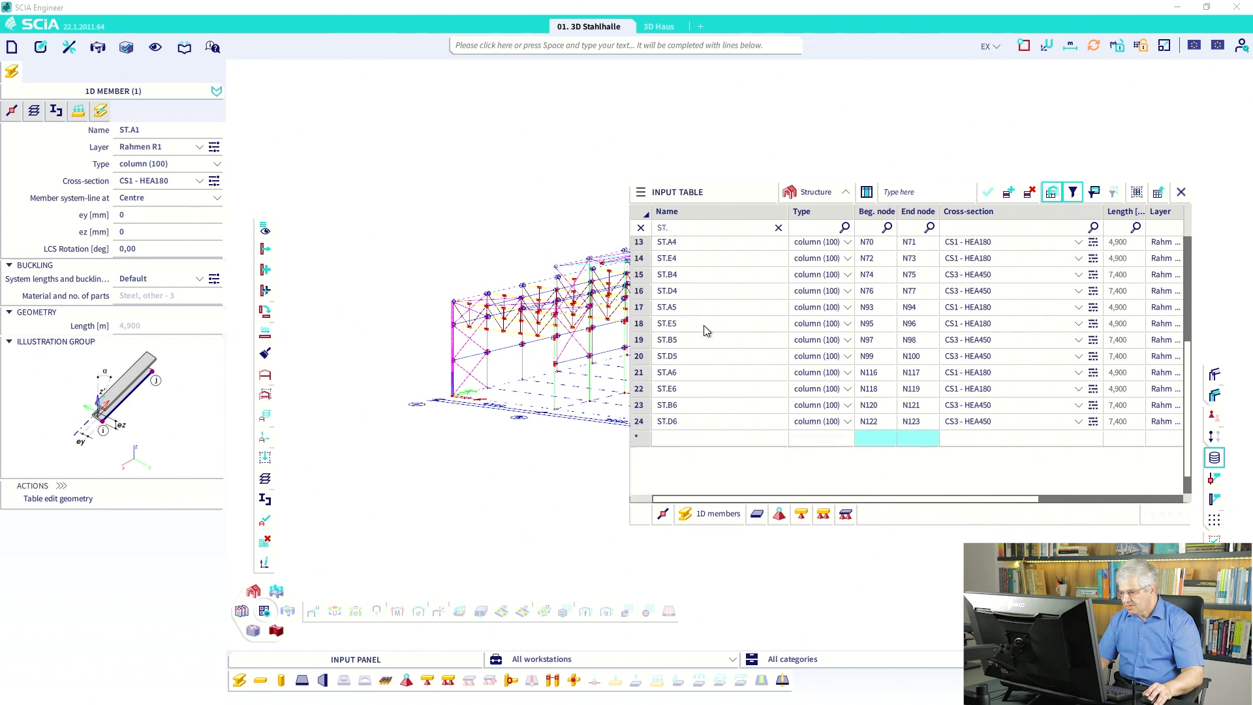
scroll(705, 330, "down", 1)
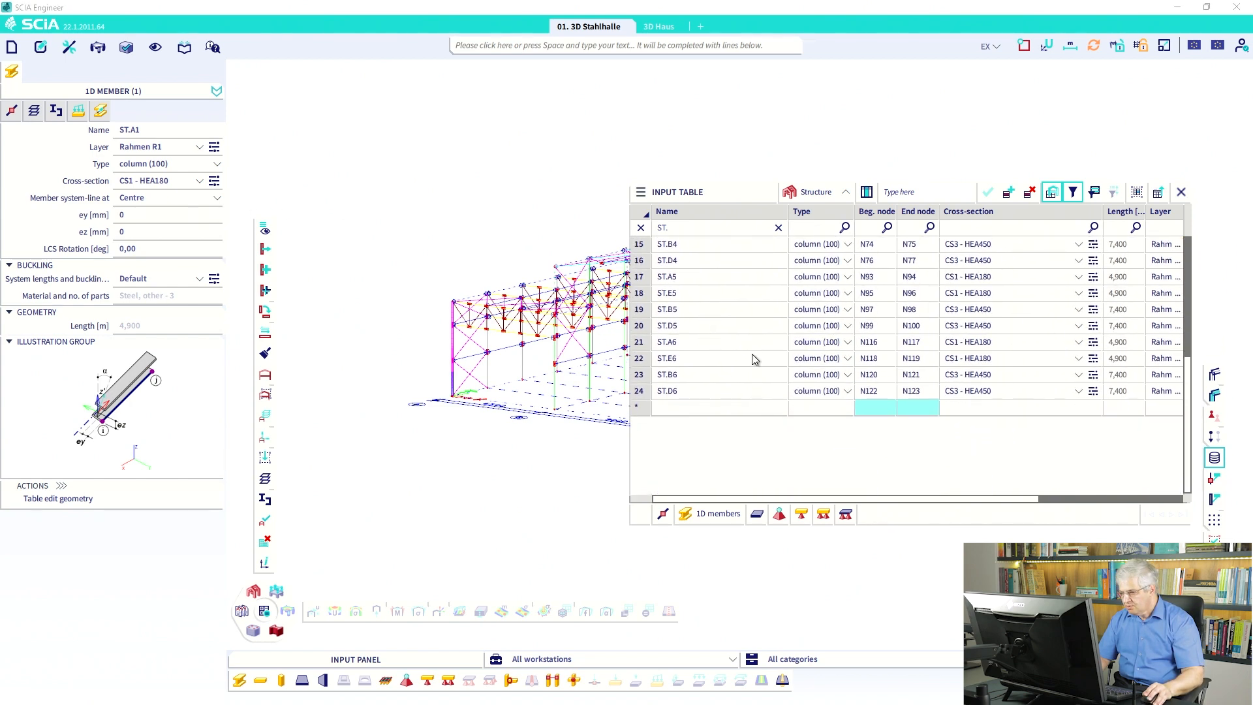
left_click(646, 392, "shift")
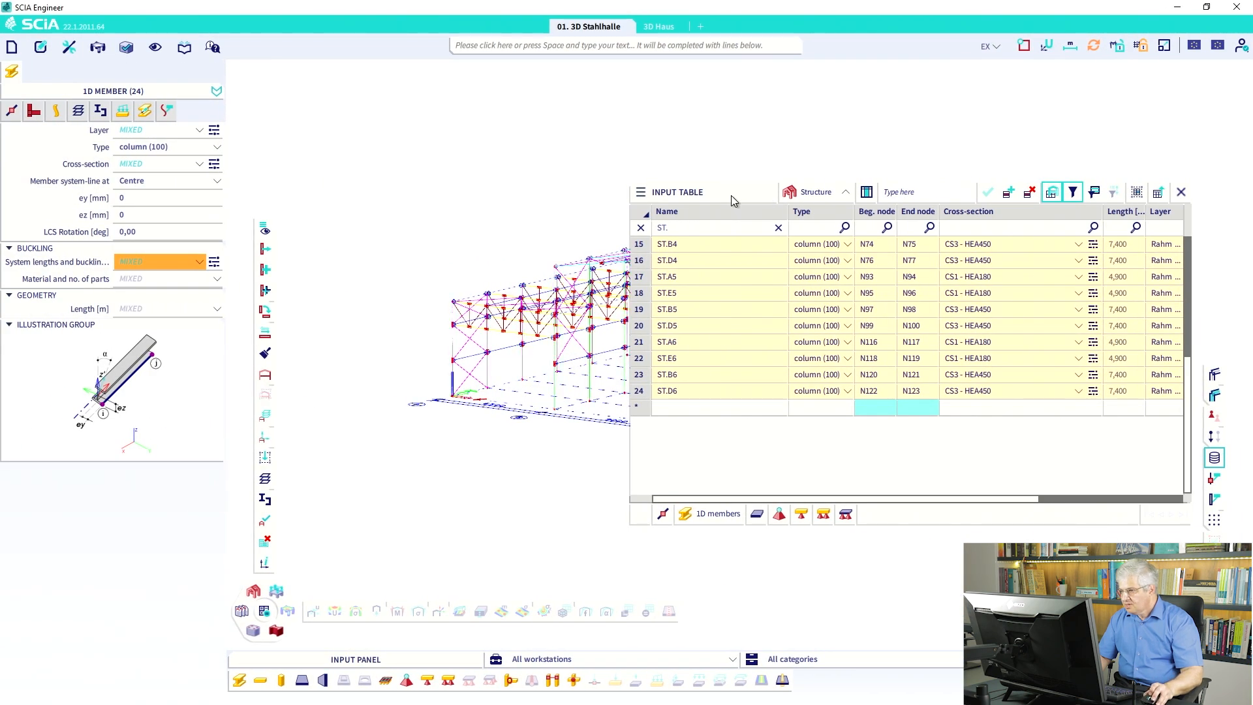
Clear the selection and name filter, and find and select column ST.B1 with the table search ?ST.B1.
key("Escape")
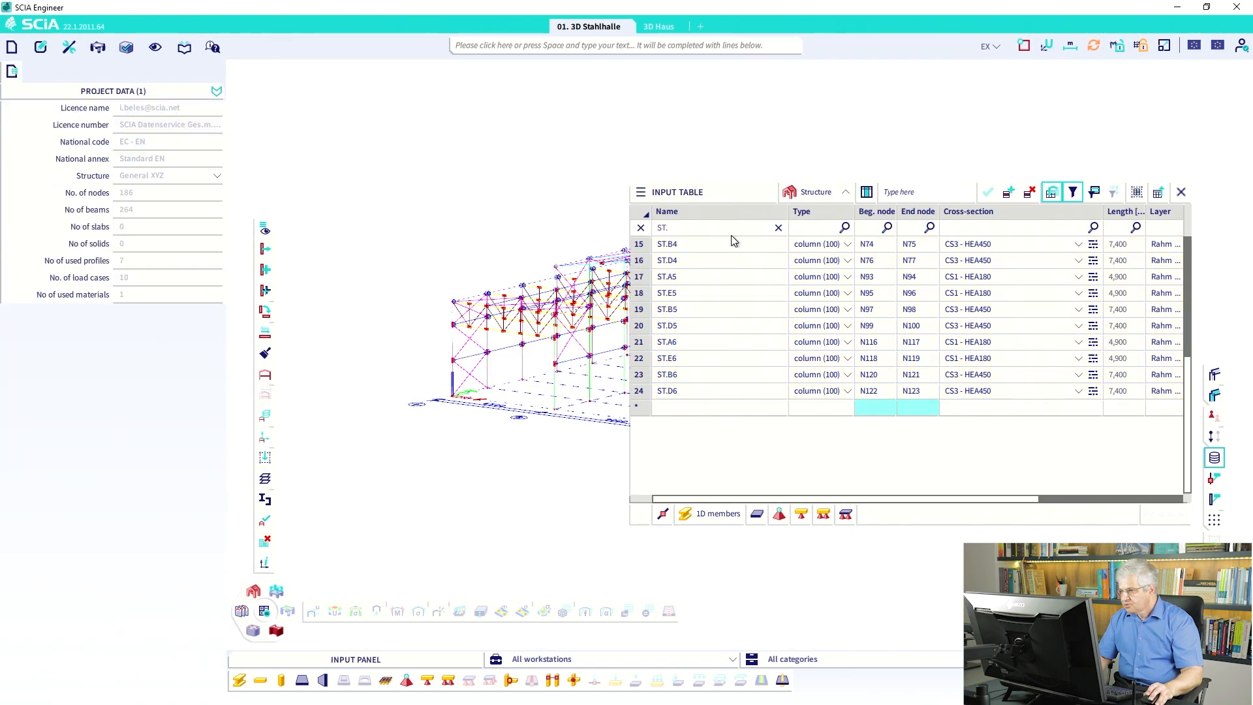
left_click(777, 228)
left_click(918, 194)
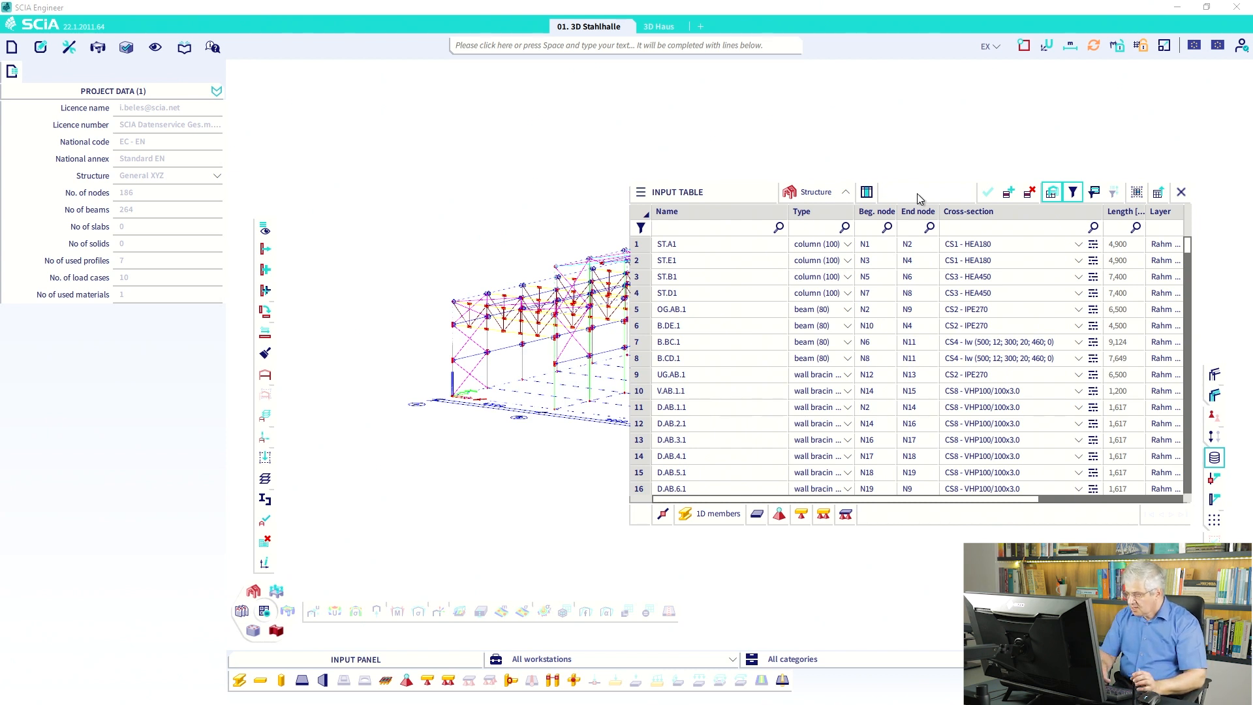
type("?ST")
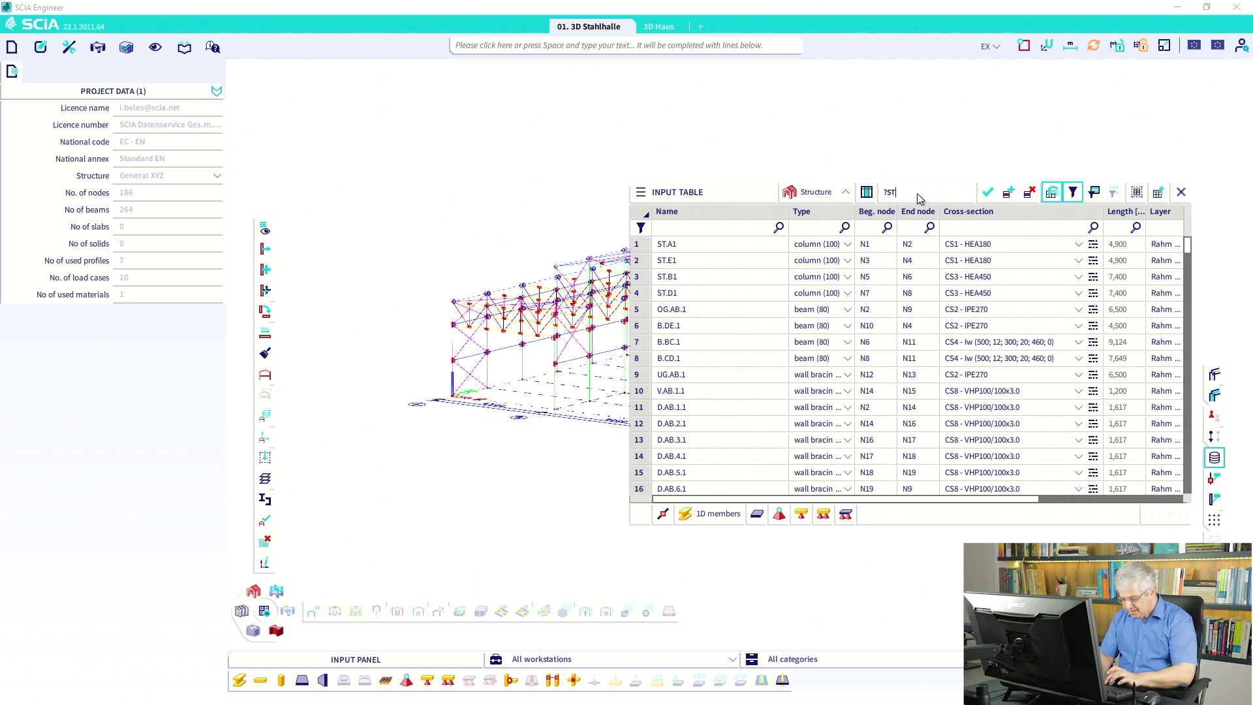
type(".B1")
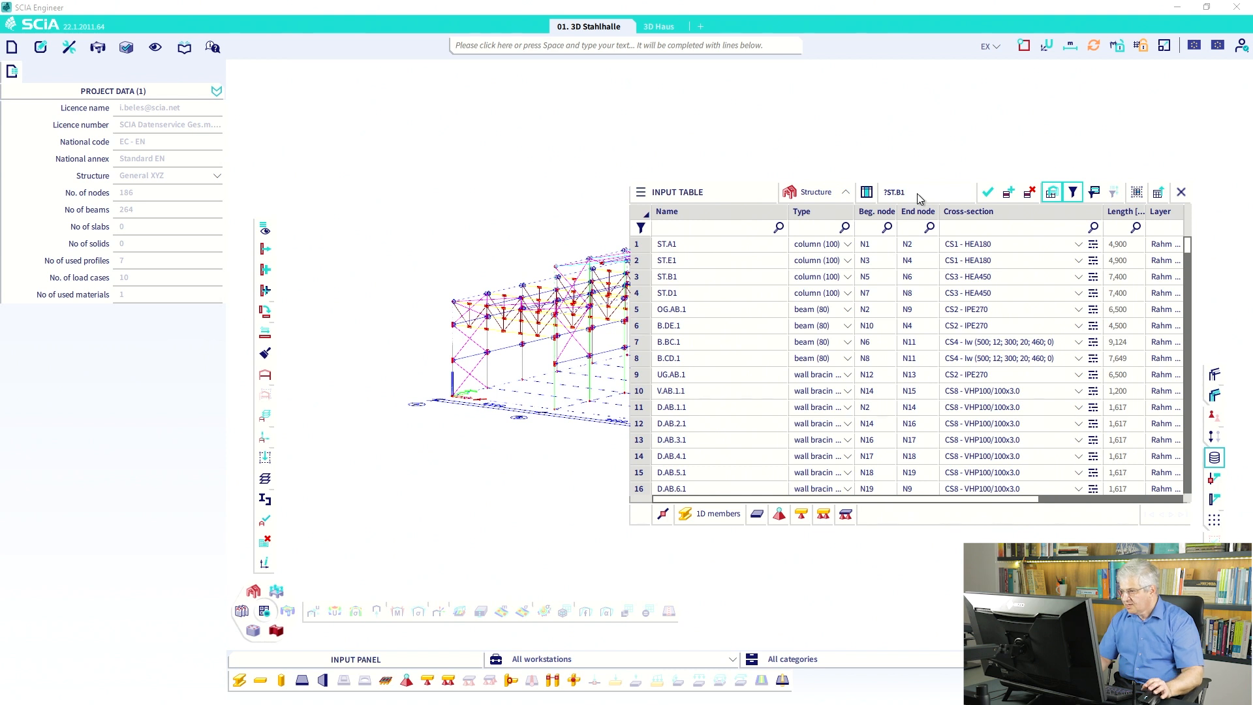
key("Return")
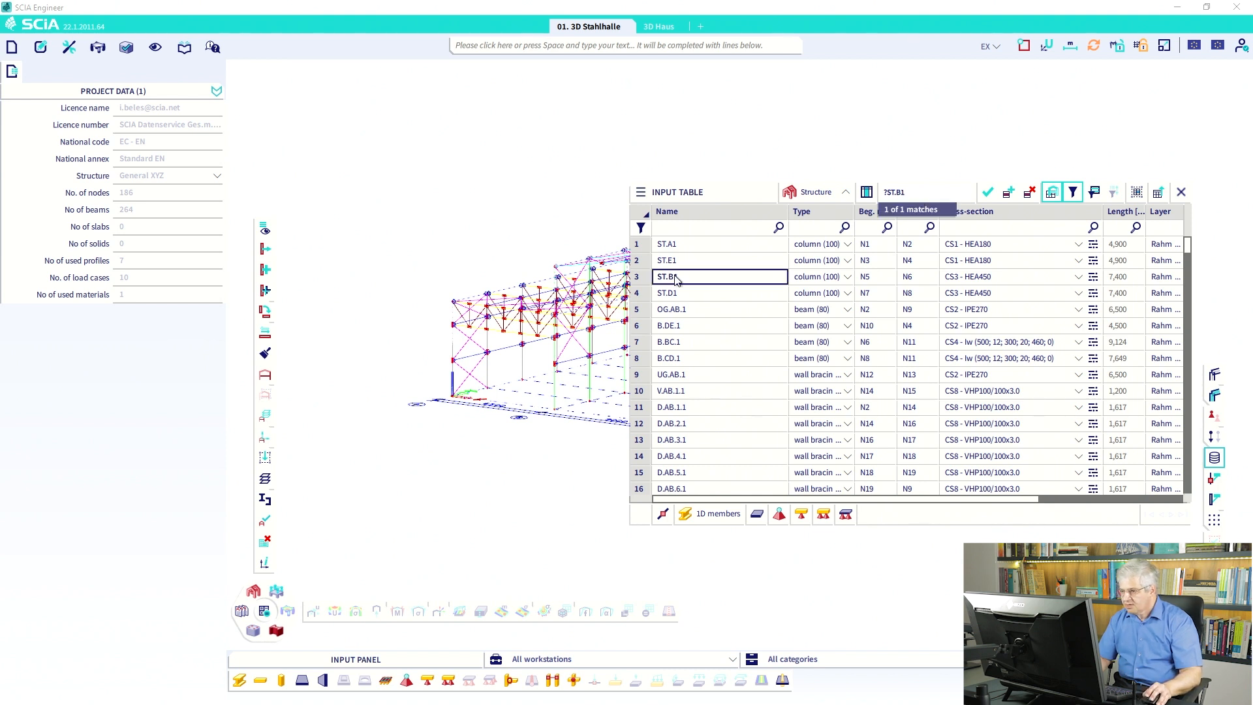
left_click(644, 280)
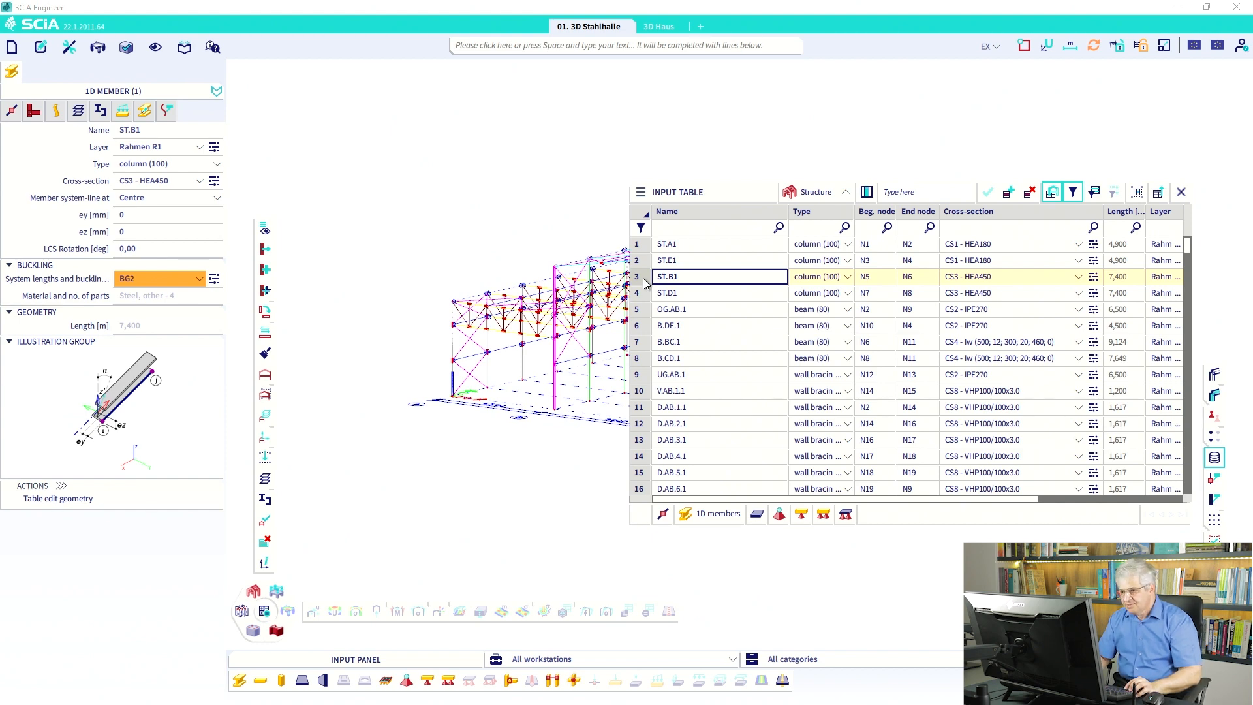
key("Escape")
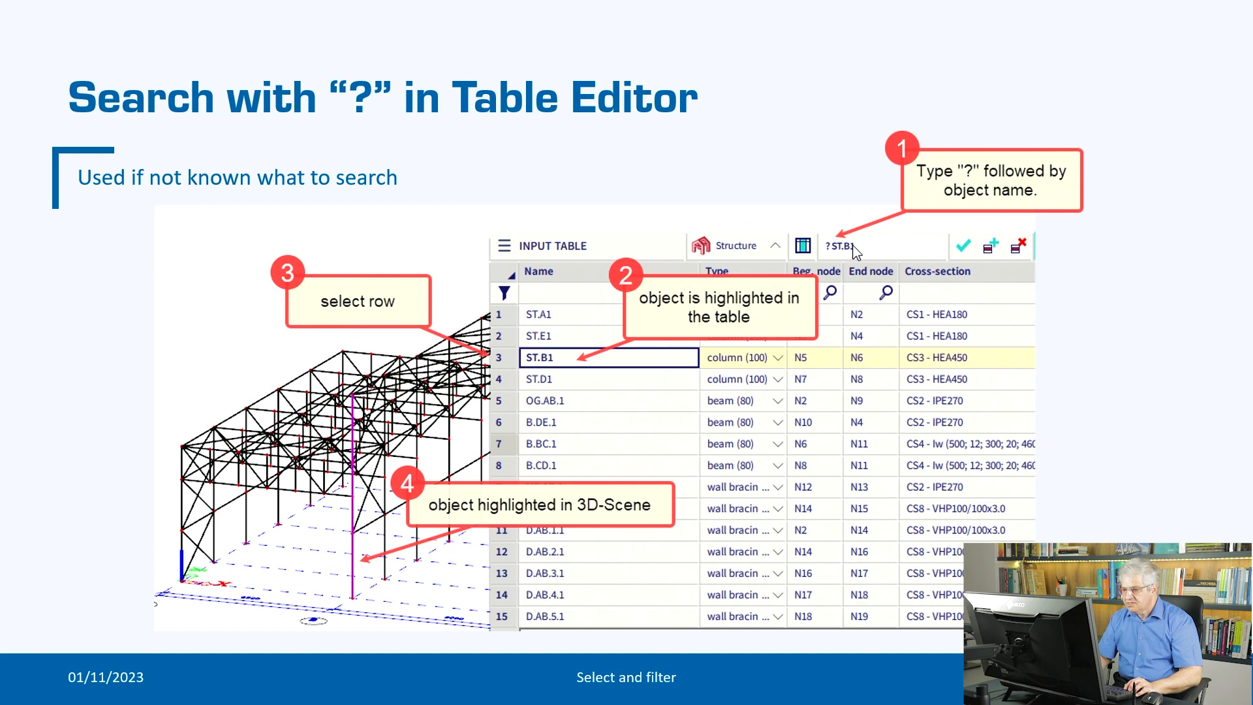
Close the input table and switch to the 3D Haus project.
key("Right")
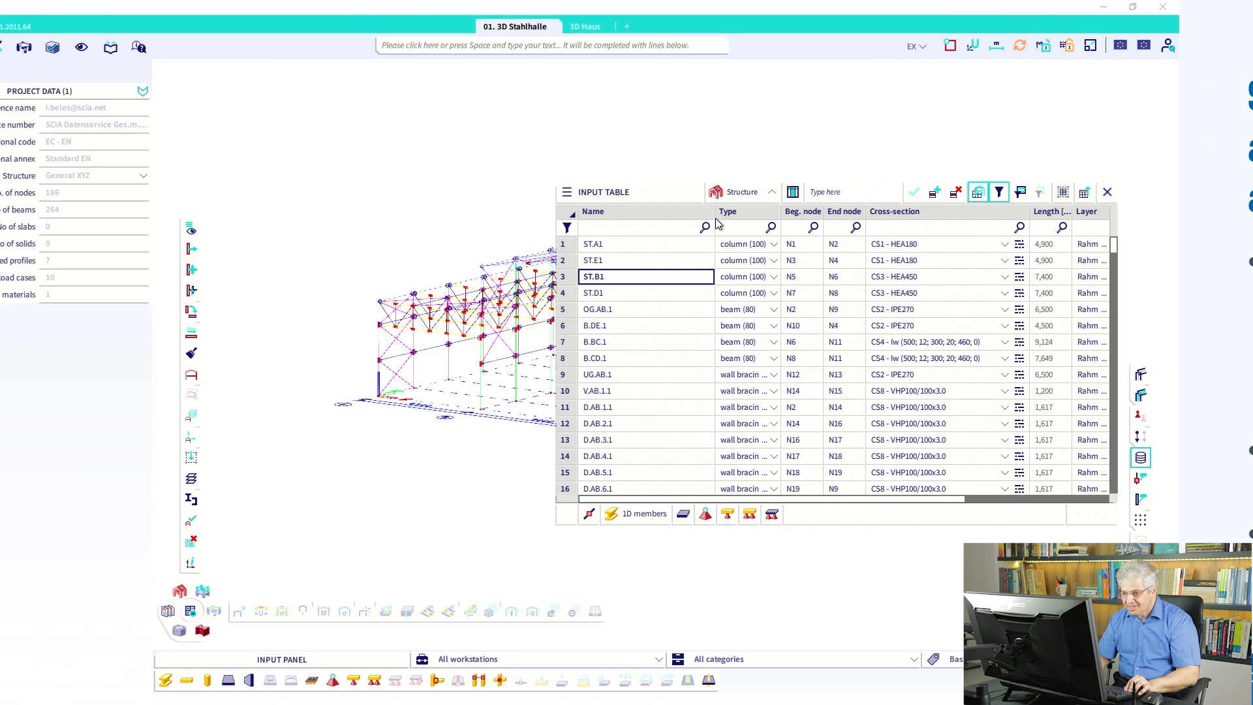
left_click(1182, 192)
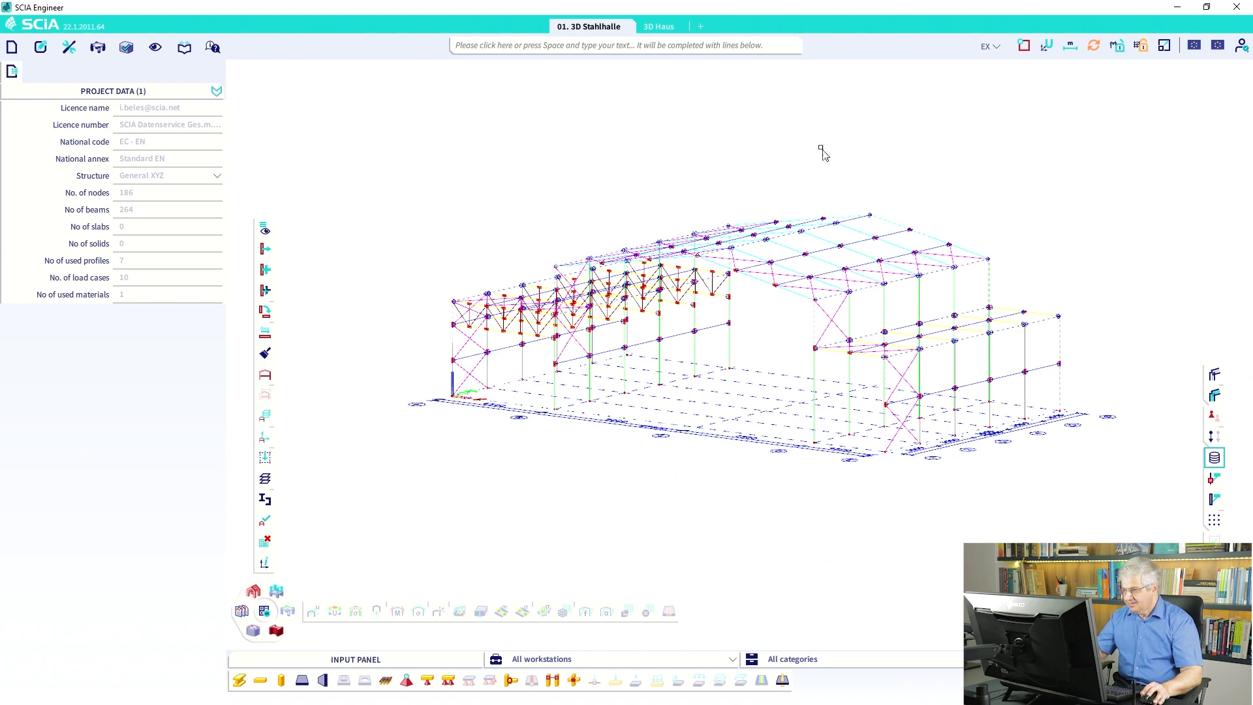
left_click(679, 29)
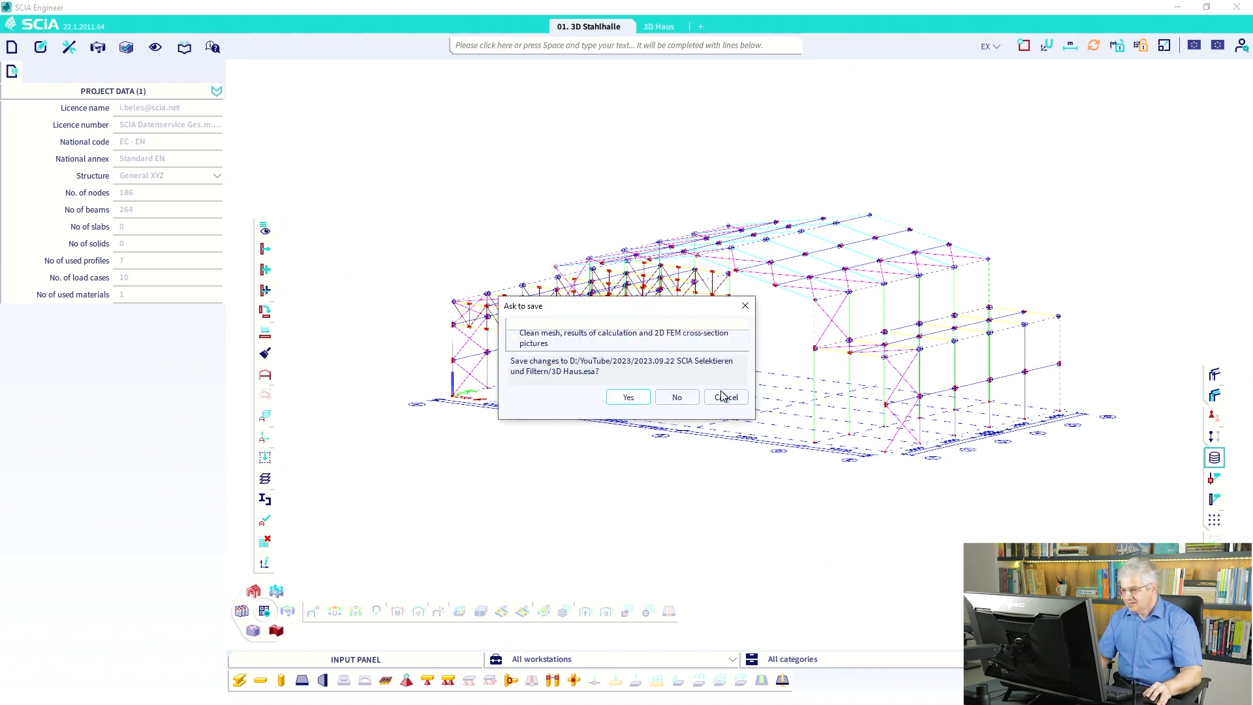
left_click(723, 396)
left_click(656, 28)
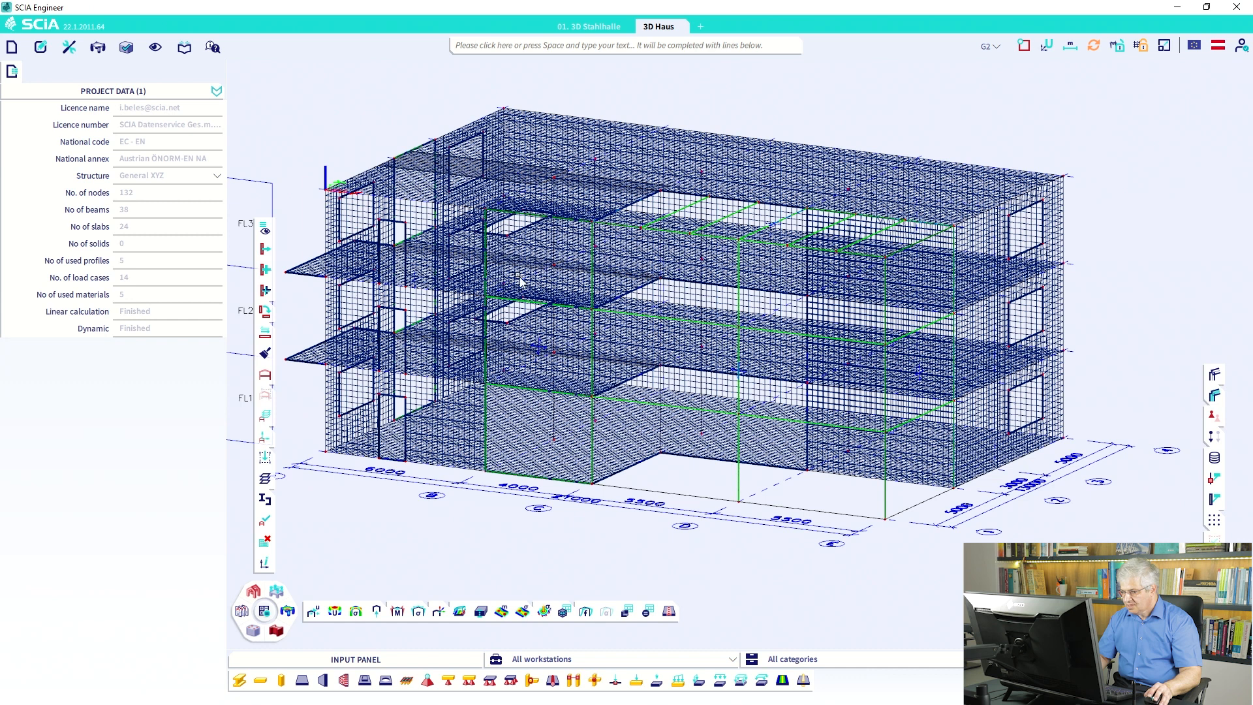
Turn off the mesh display in the house model.
left_click(264, 225)
mouse_move(292, 273)
mouse_move(294, 245)
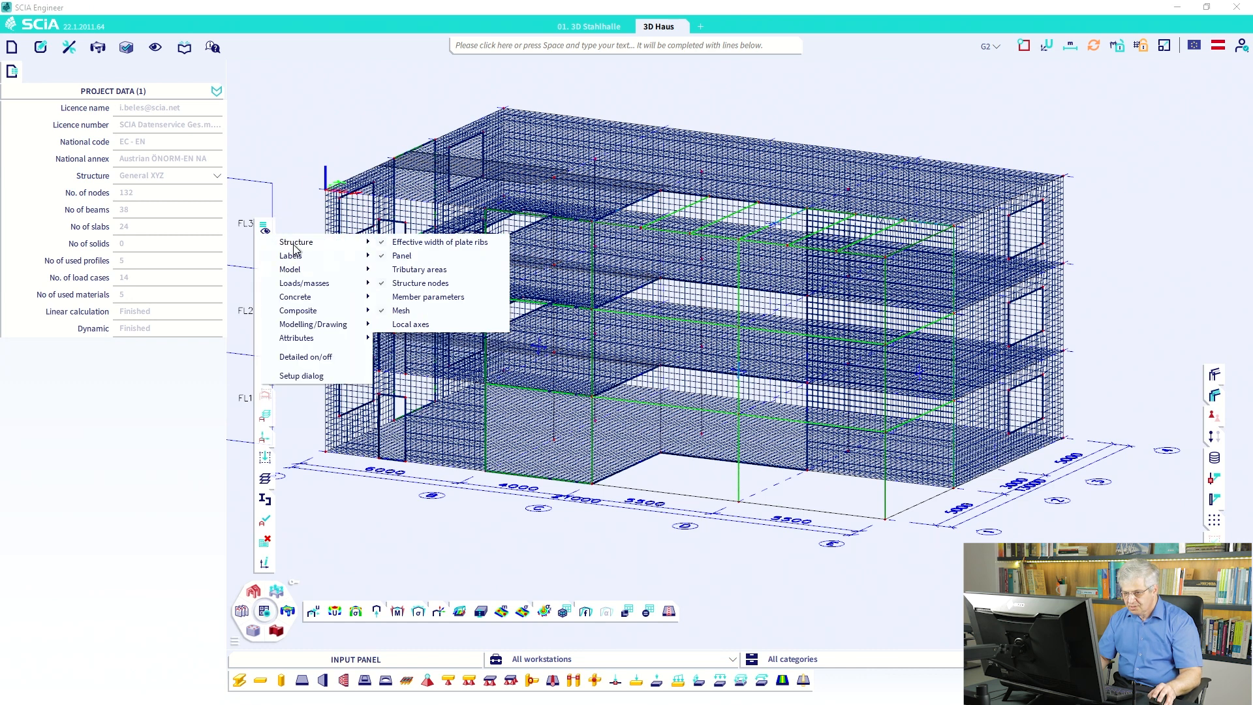
left_click(397, 314)
right_click_drag(435, 324, 540, 330, "ctrl")
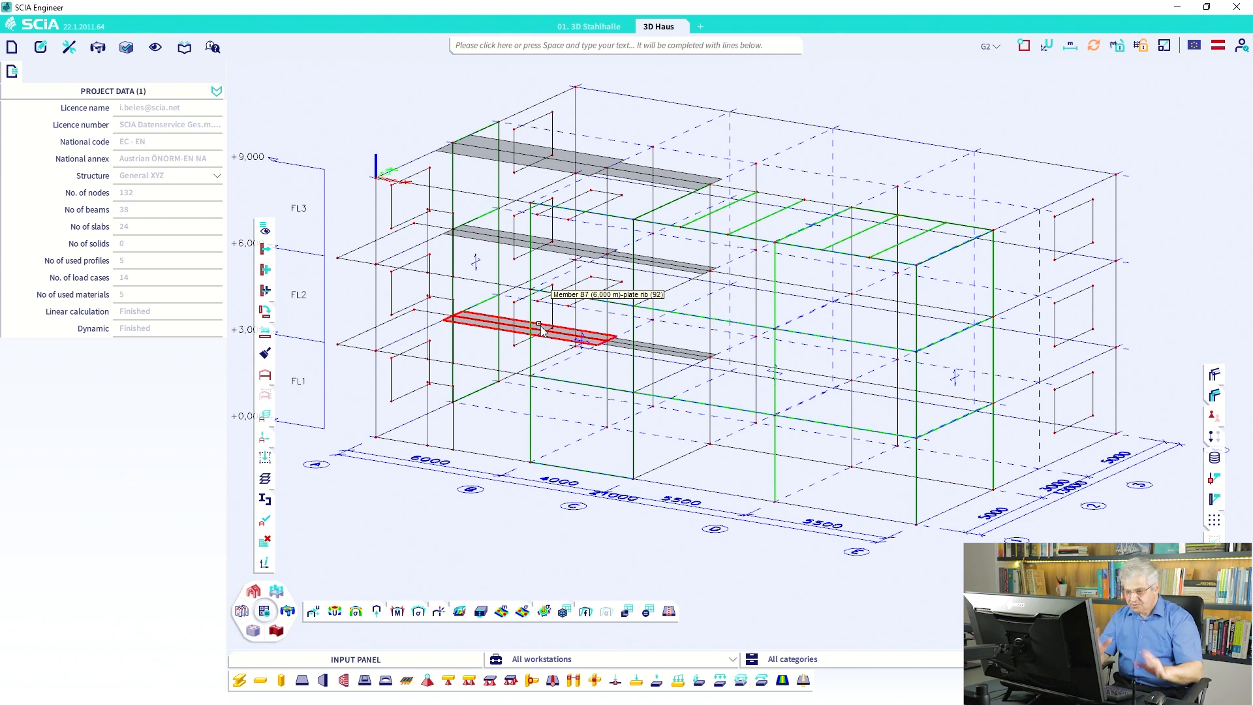
In the view settings for all entities, display concrete and reinforcement with Concrete member data set to All, and move the dialog off the model.
right_click(376, 77)
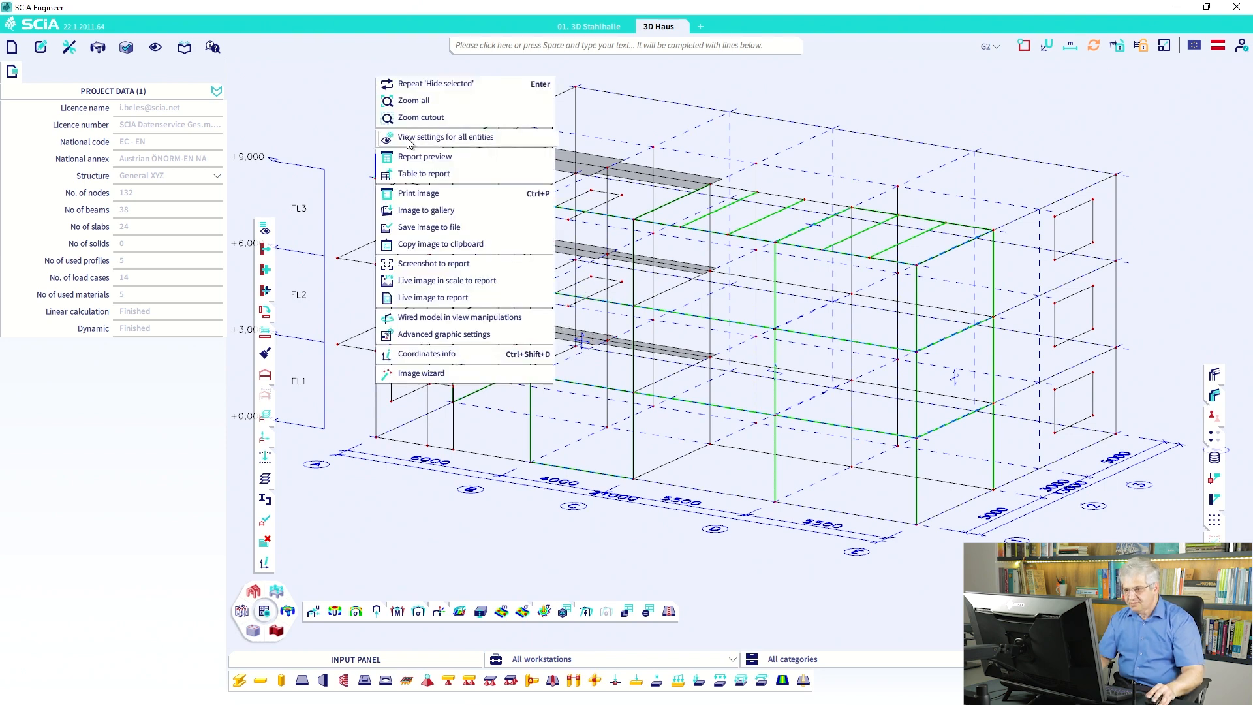
left_click(409, 139)
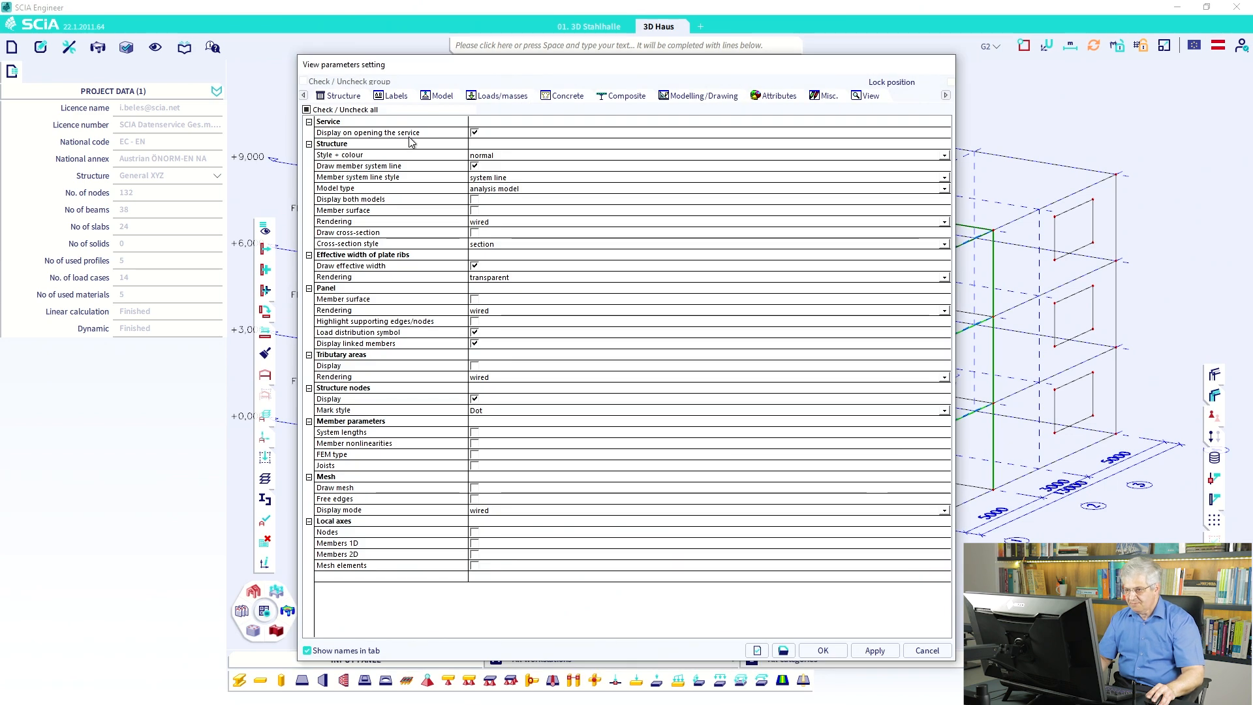
left_click(566, 96)
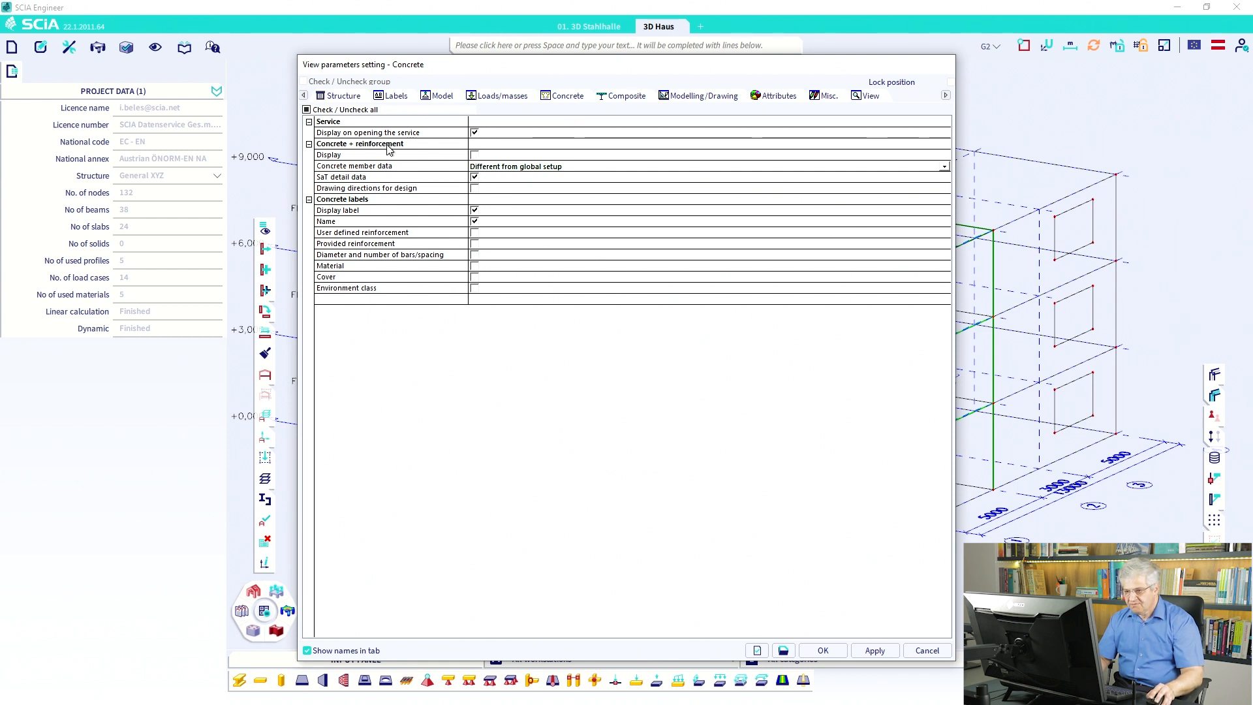
left_click(474, 155)
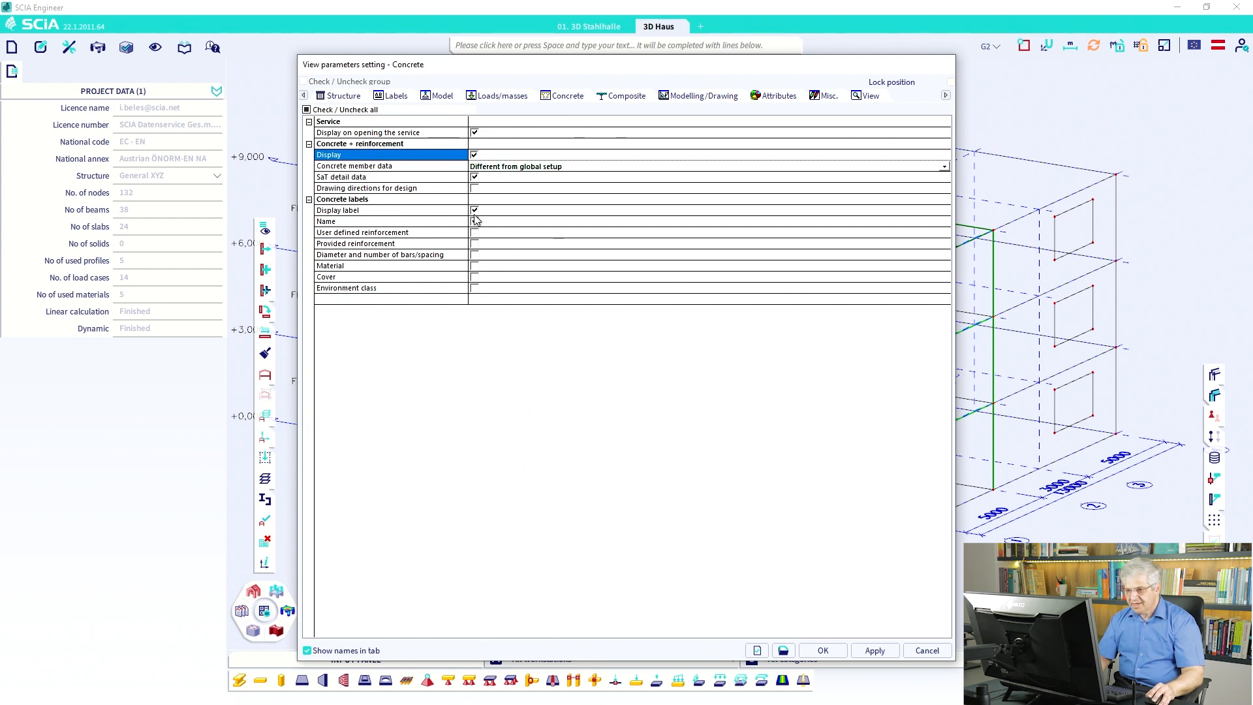
left_click(377, 166)
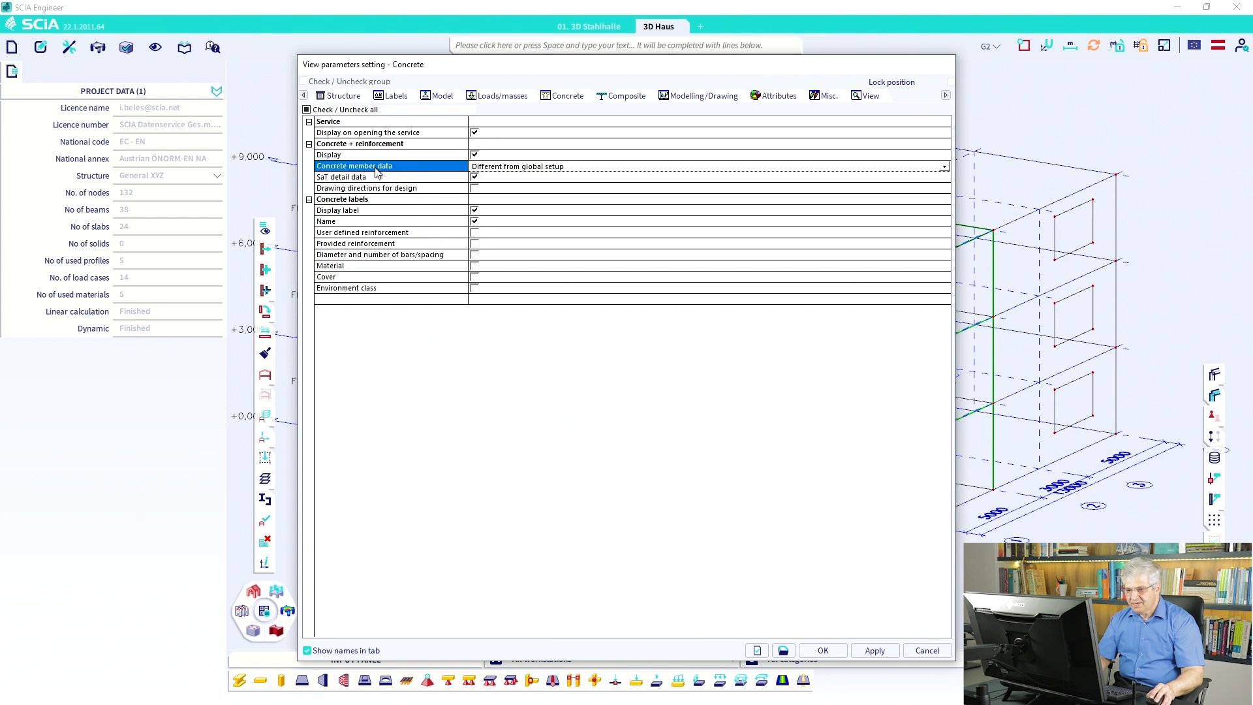
left_click(520, 169)
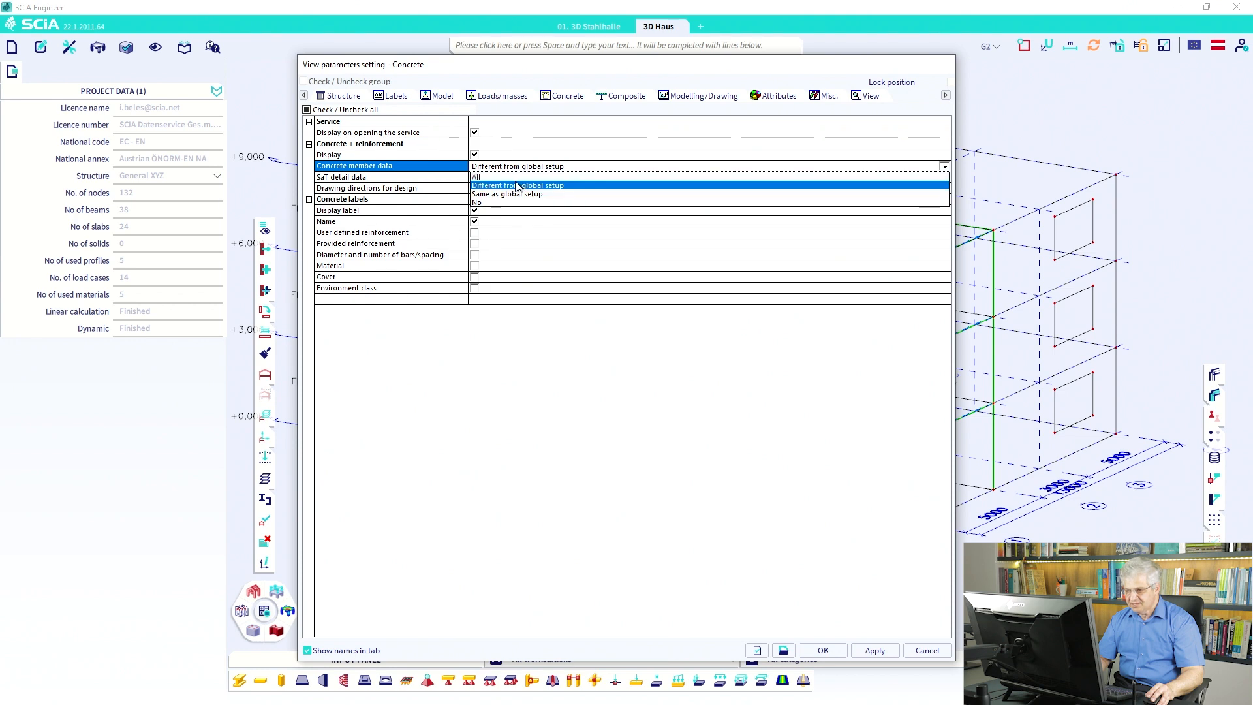
left_click(517, 184)
left_click(875, 650)
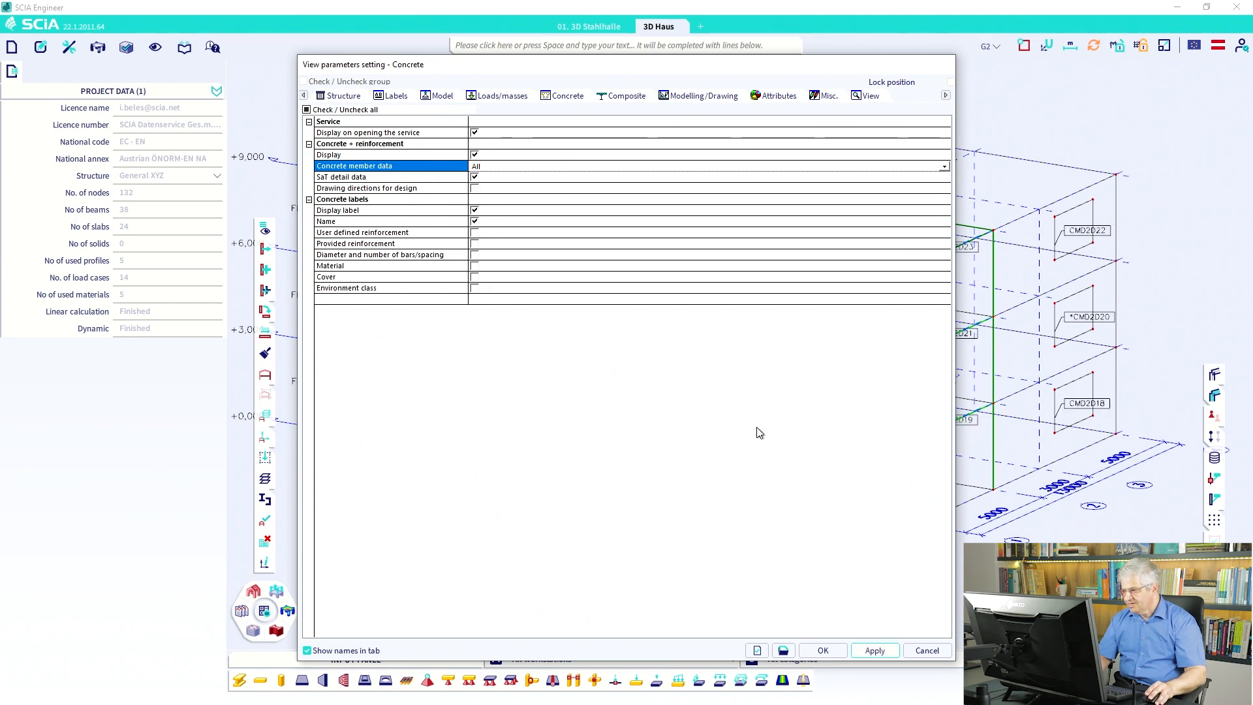
left_click_drag(568, 55, 259, 115)
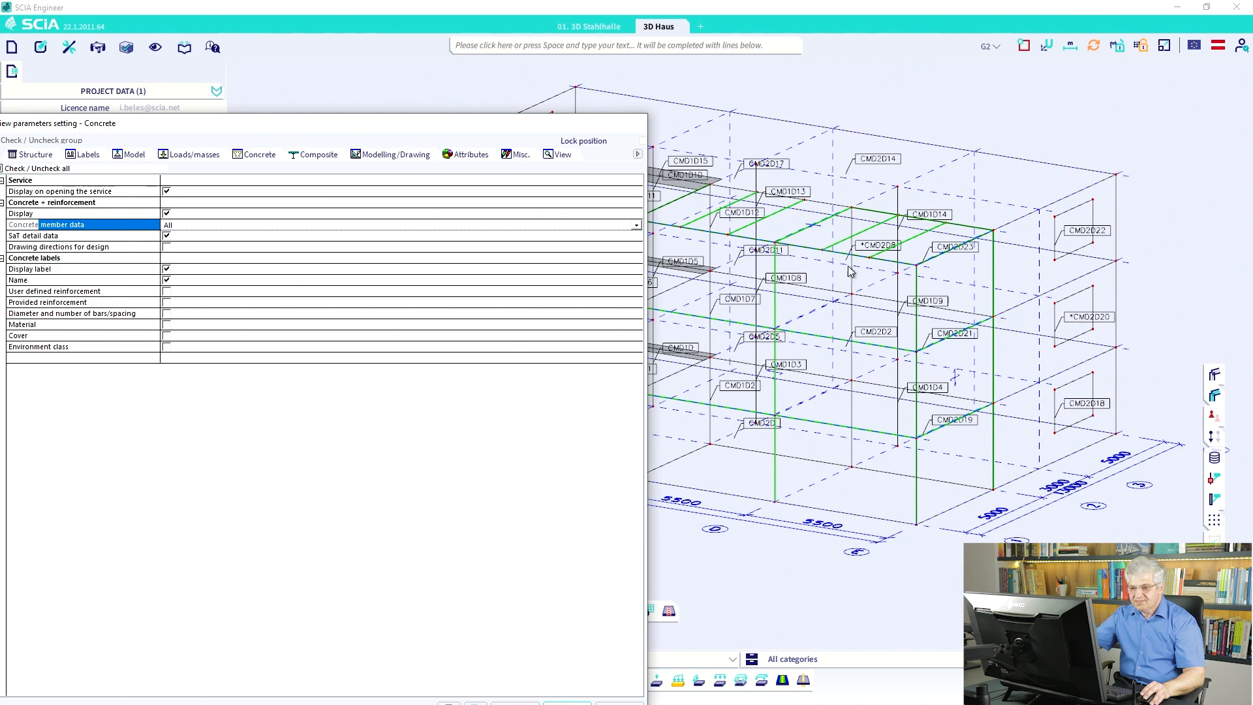
Set Concrete member data to Different from global setup in the view settings, apply it and close the dialog.
left_click_drag(179, 125, 473, 94)
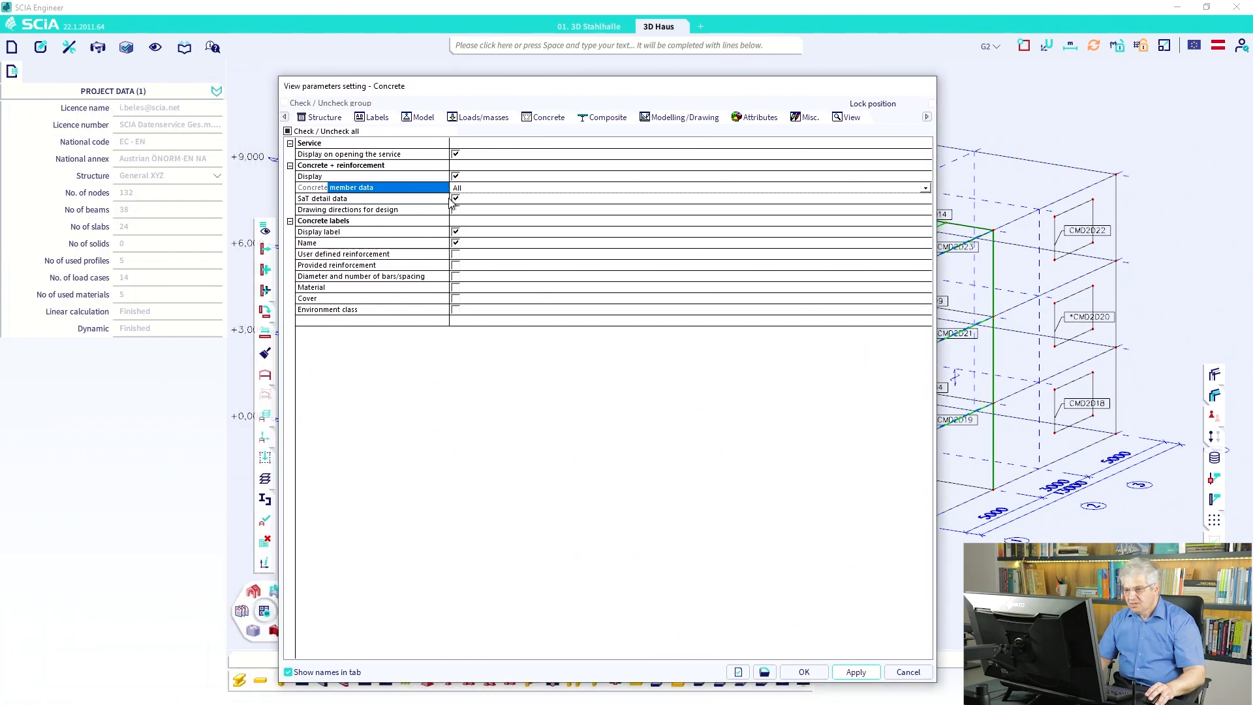
left_click(470, 188)
left_click(473, 210)
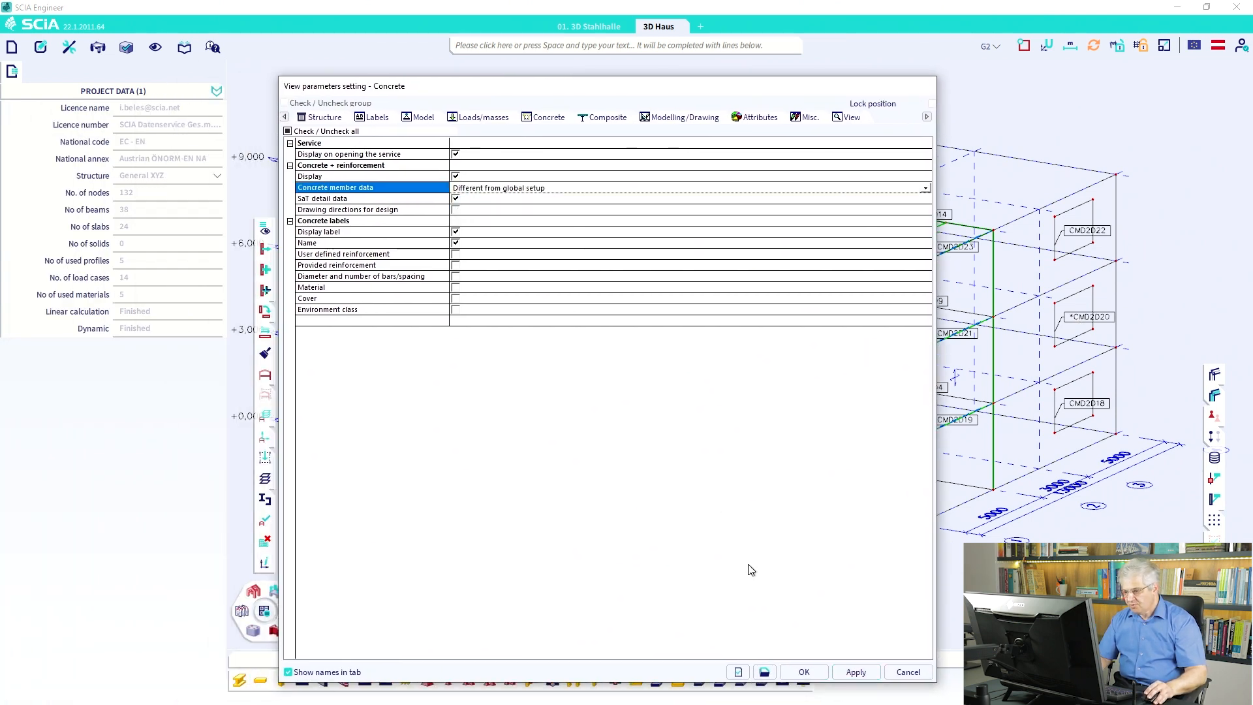
left_click(855, 672)
left_click(815, 671)
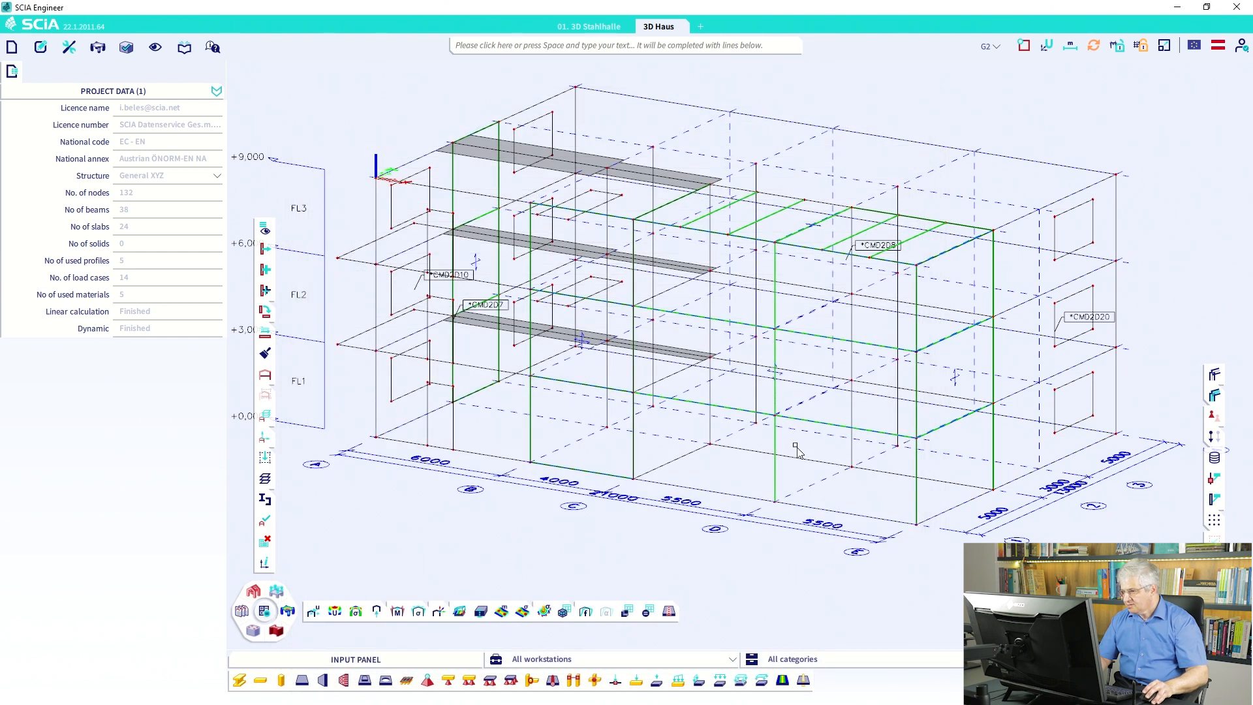
Select the concrete 2D data CMD2D20 and expand the selection to all data with longitudinal reinforcement material B 400A.
left_click(1084, 329)
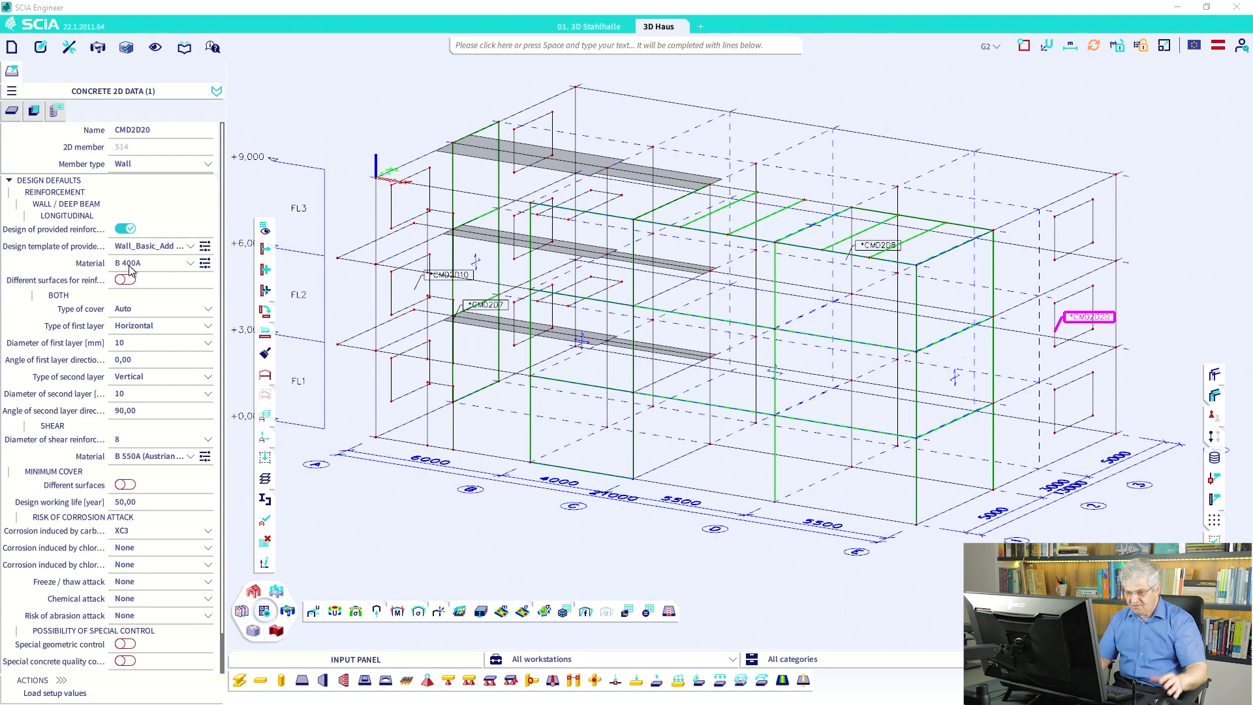
right_click(140, 268)
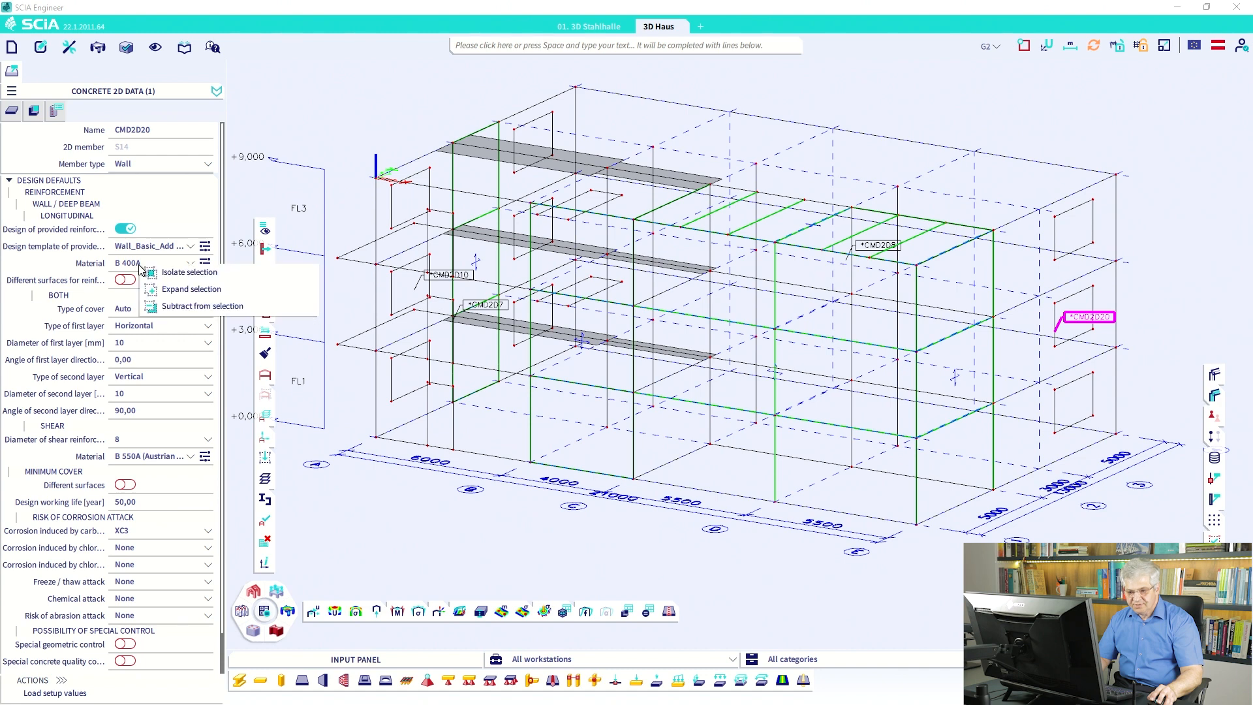
left_click(171, 290)
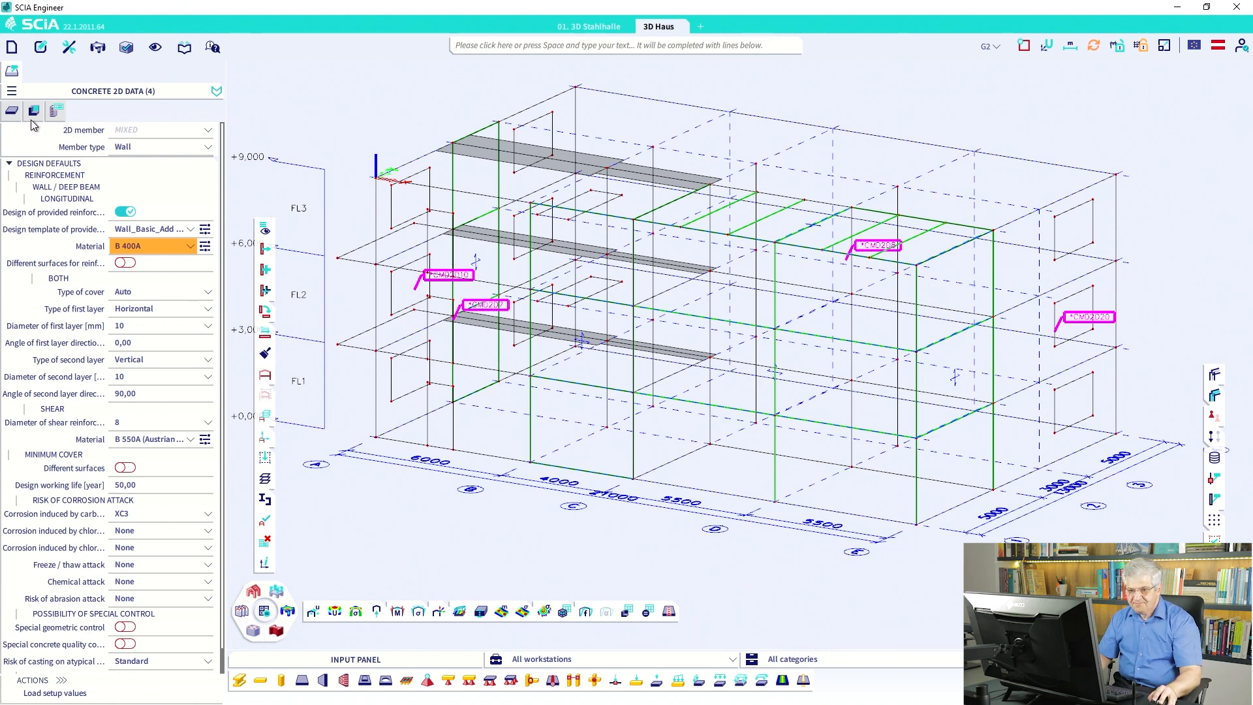
Go to the parent 2D members of the selected concrete data, set their BIM Reference attribute to B400, and clear the selection.
left_click(12, 114)
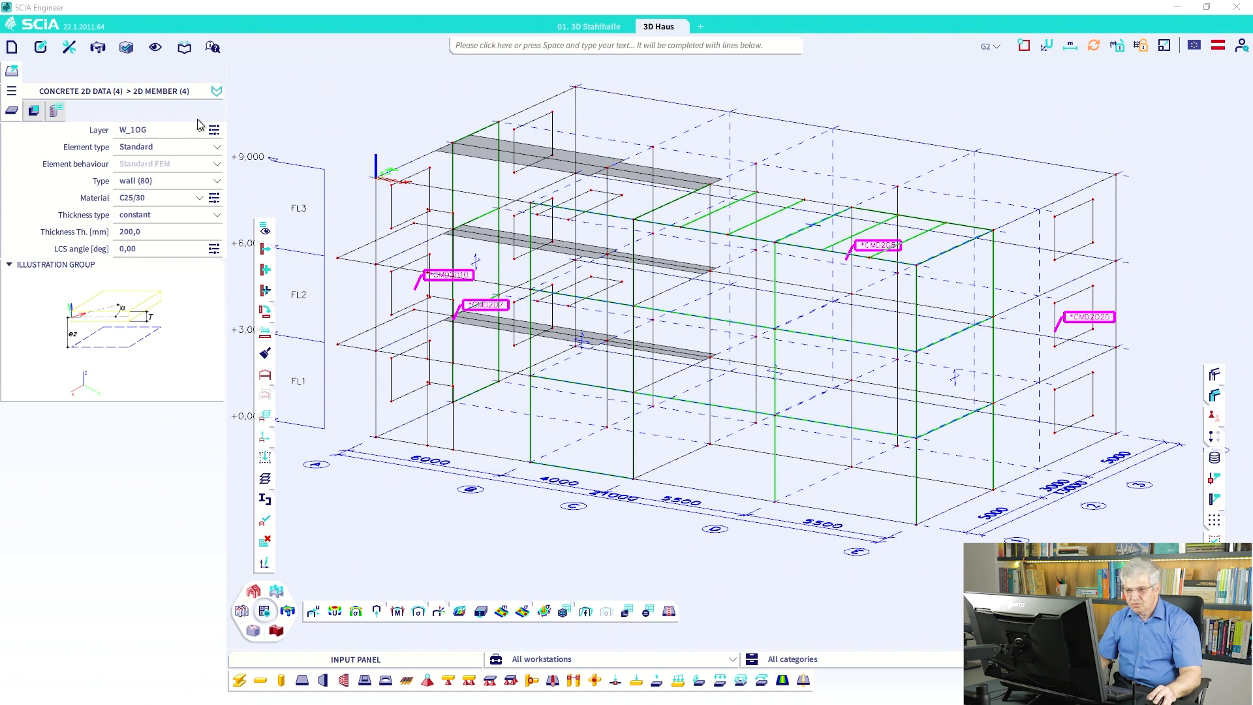
left_click(217, 91)
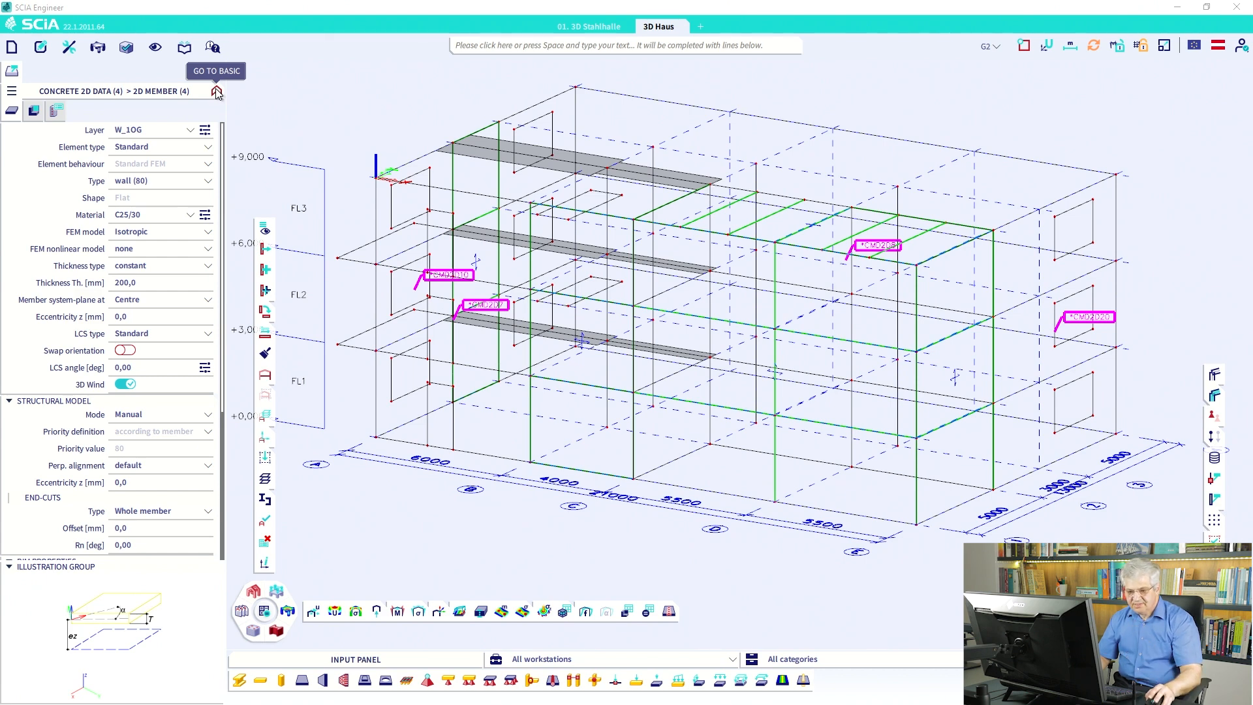
scroll(163, 420, "down", 5)
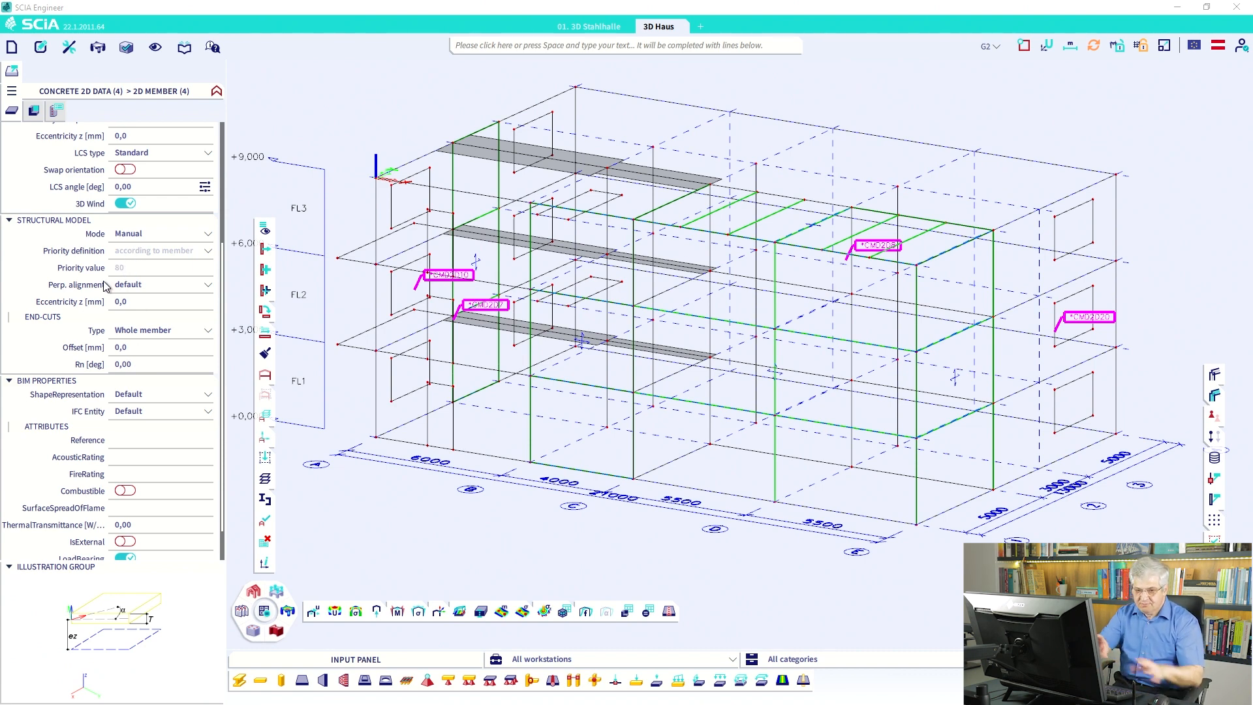
scroll(163, 429, "down", 2)
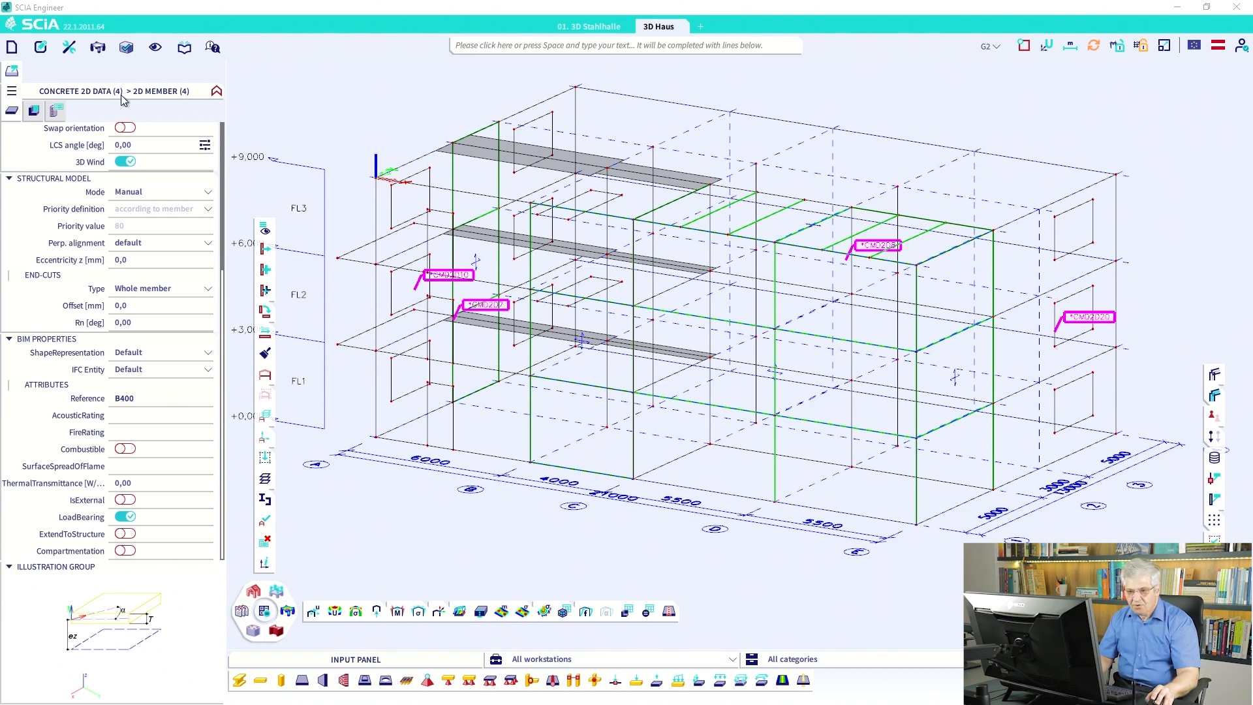
type("3")
mouse_move(105, 103)
left_mouse_down()
mouse_move(109, 84)
mouse_move(125, 103)
mouse_move(107, 99)
left_mouse_up()
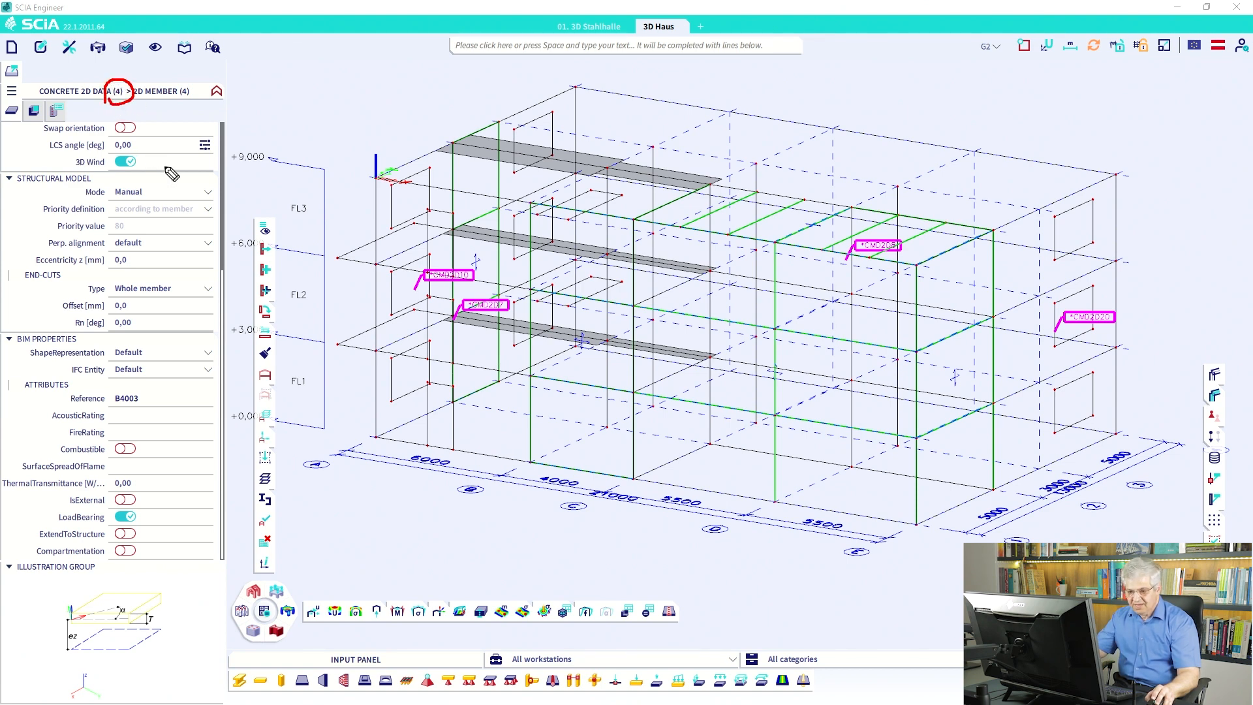
mouse_move(116, 394)
left_mouse_down()
mouse_move(150, 397)
mouse_move(117, 393)
left_mouse_up()
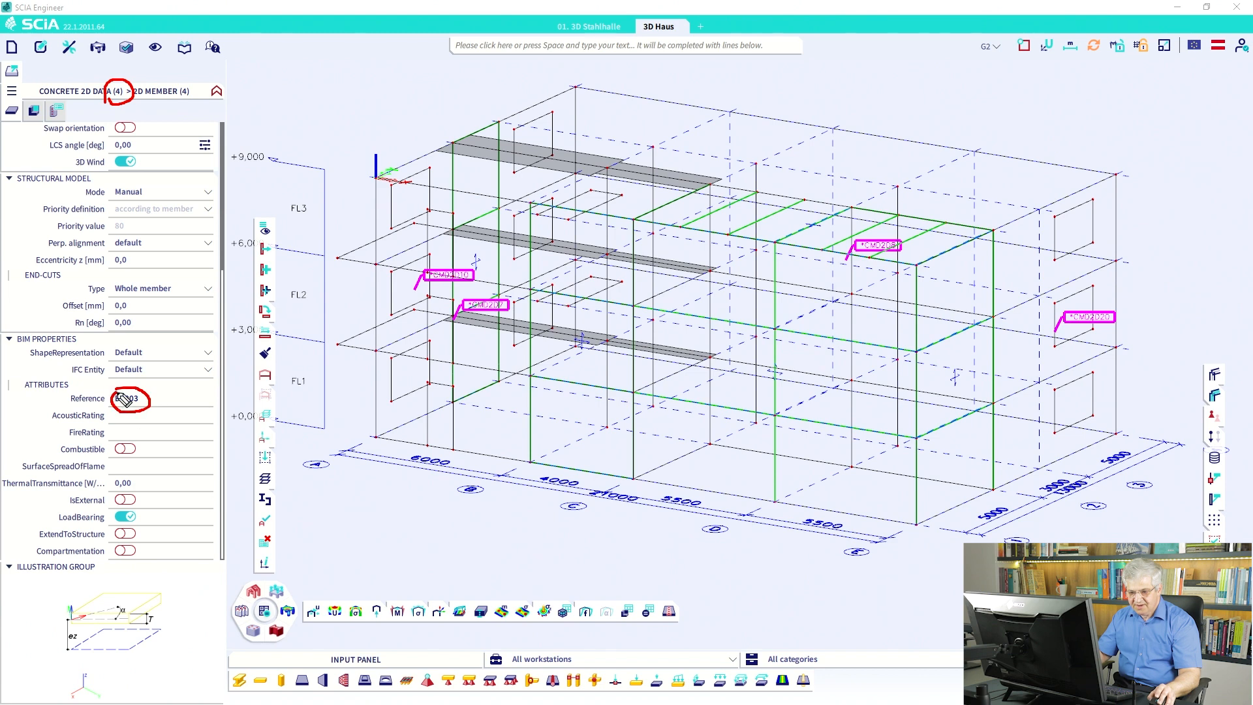
key("Escape")
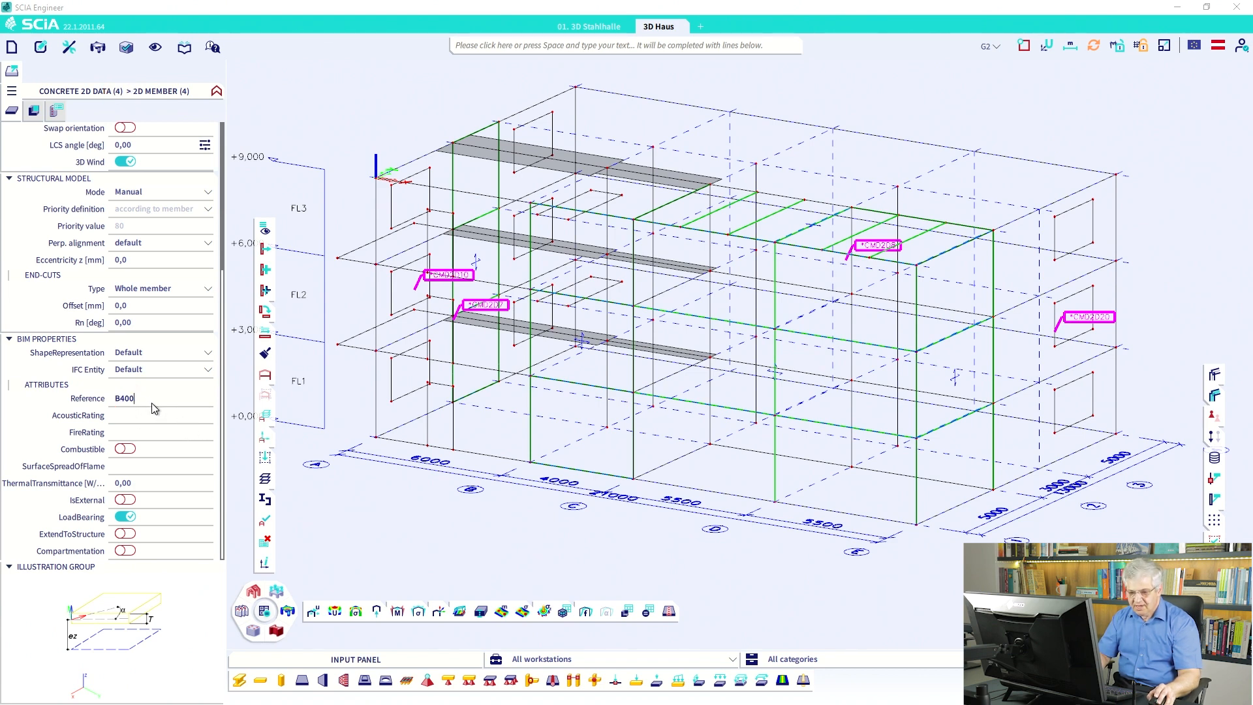
key("Escape")
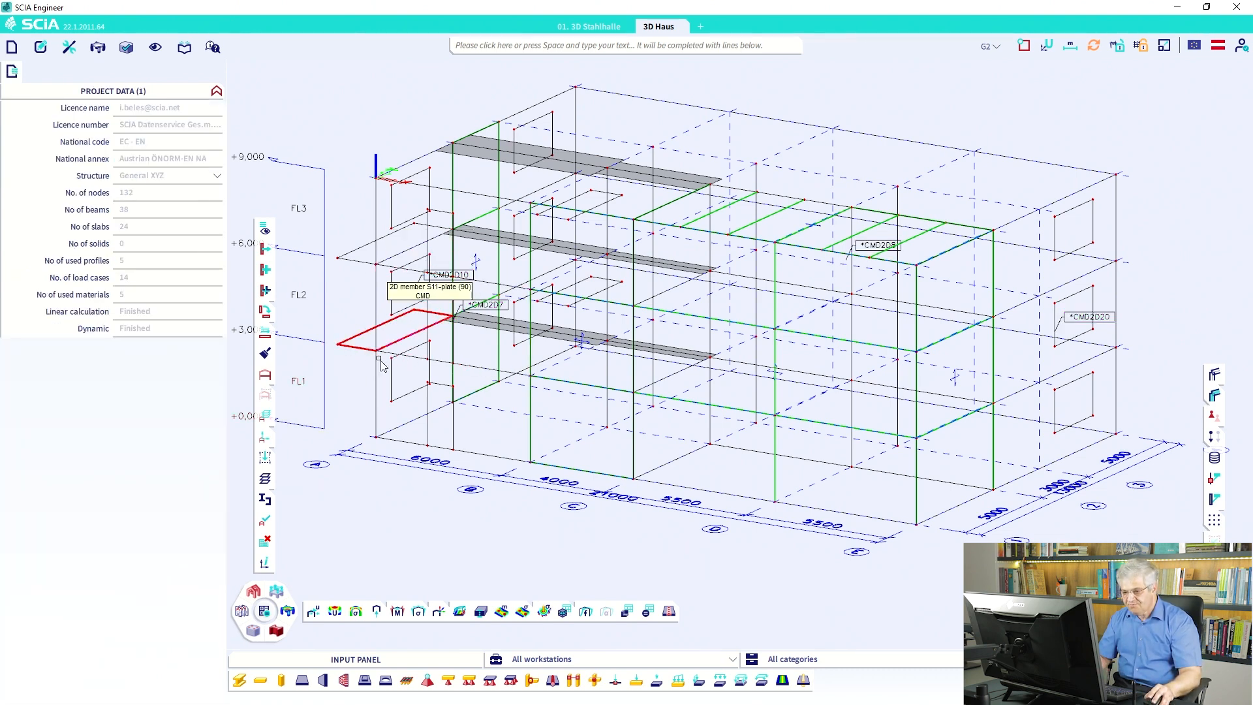
Select wall S17, expand the selection to all 2D members with Reference B400, and clear the selection.
mouse_move(400, 416)
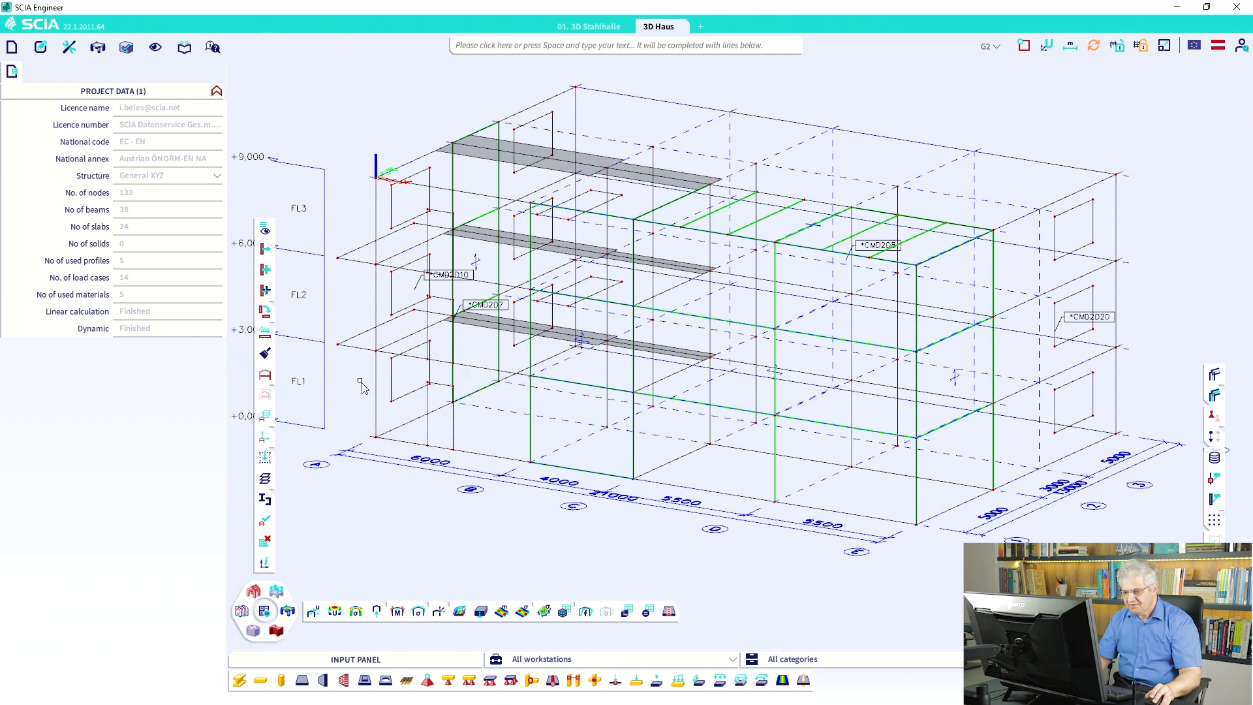
mouse_move(387, 320)
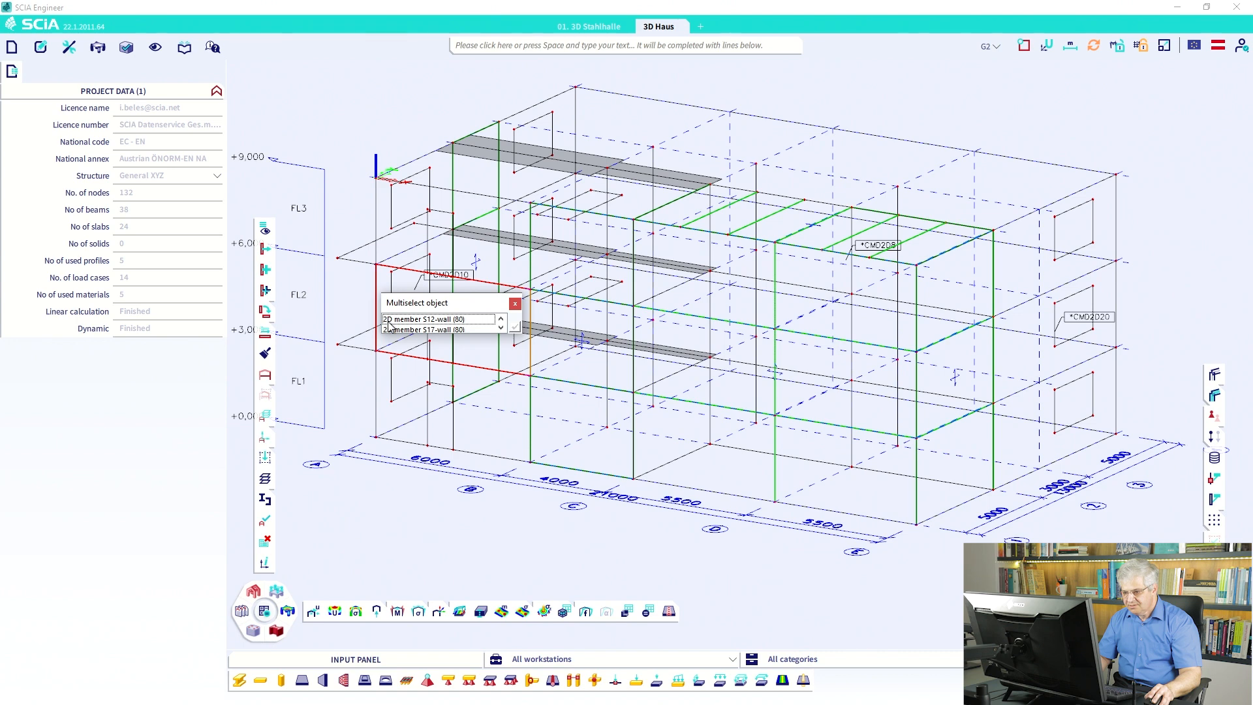
left_click(391, 330)
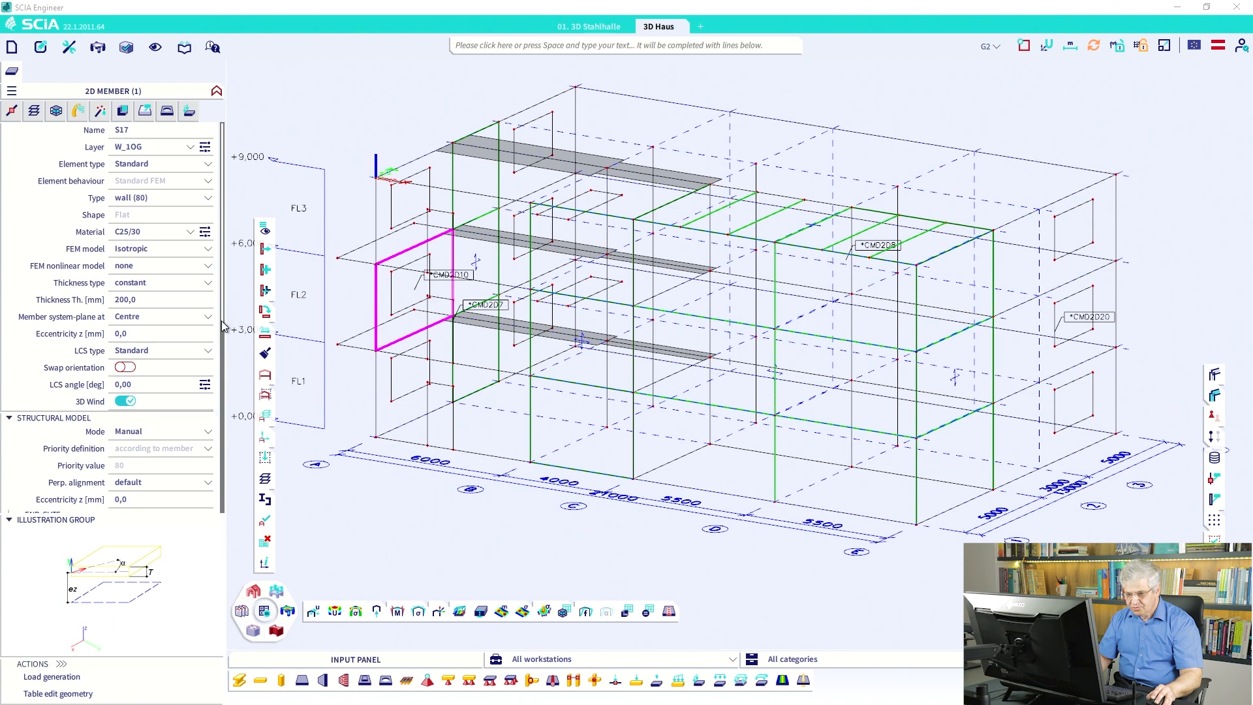
scroll(168, 407, "down", 5)
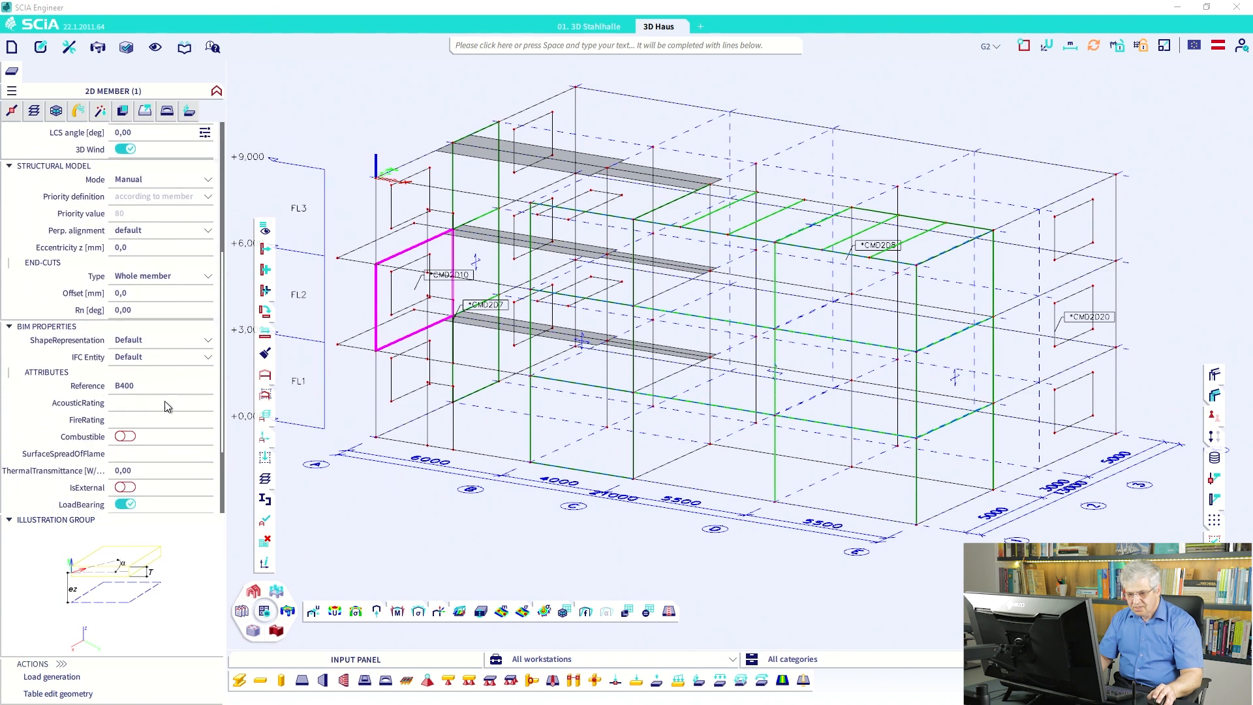
right_click(145, 390)
left_click(166, 412)
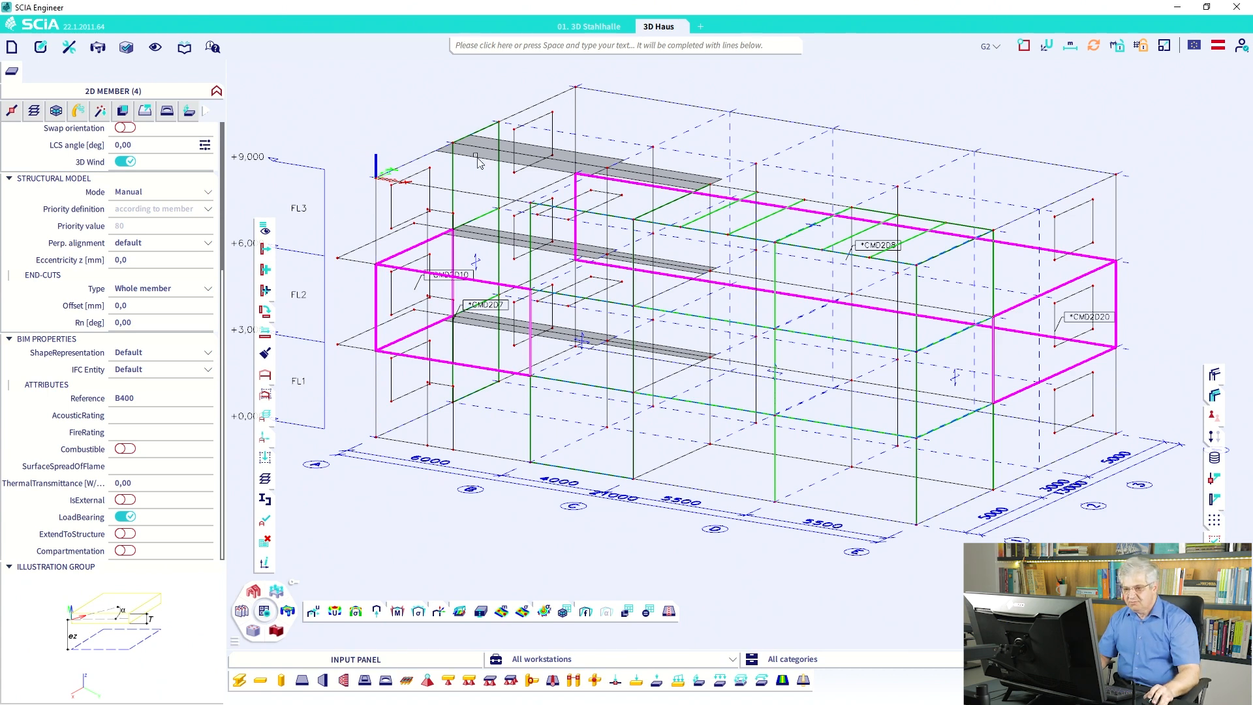
key("Escape")
scroll(507, 348, "down", 3)
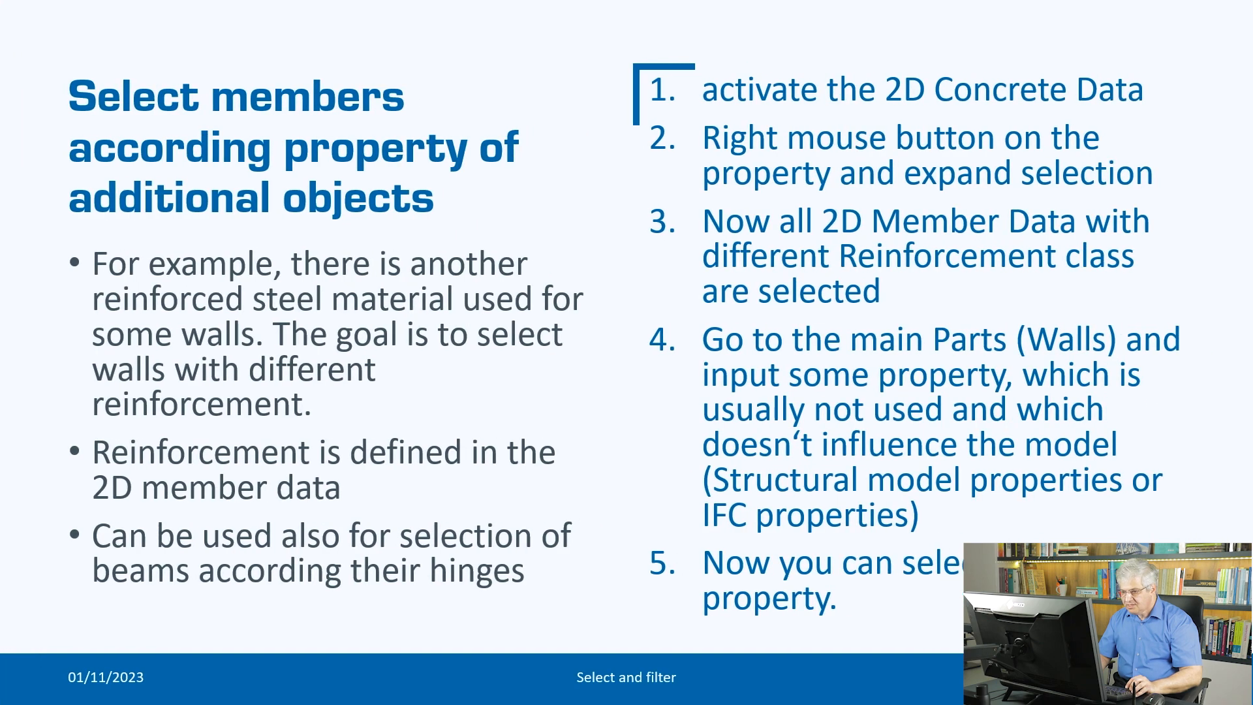
key("Right")
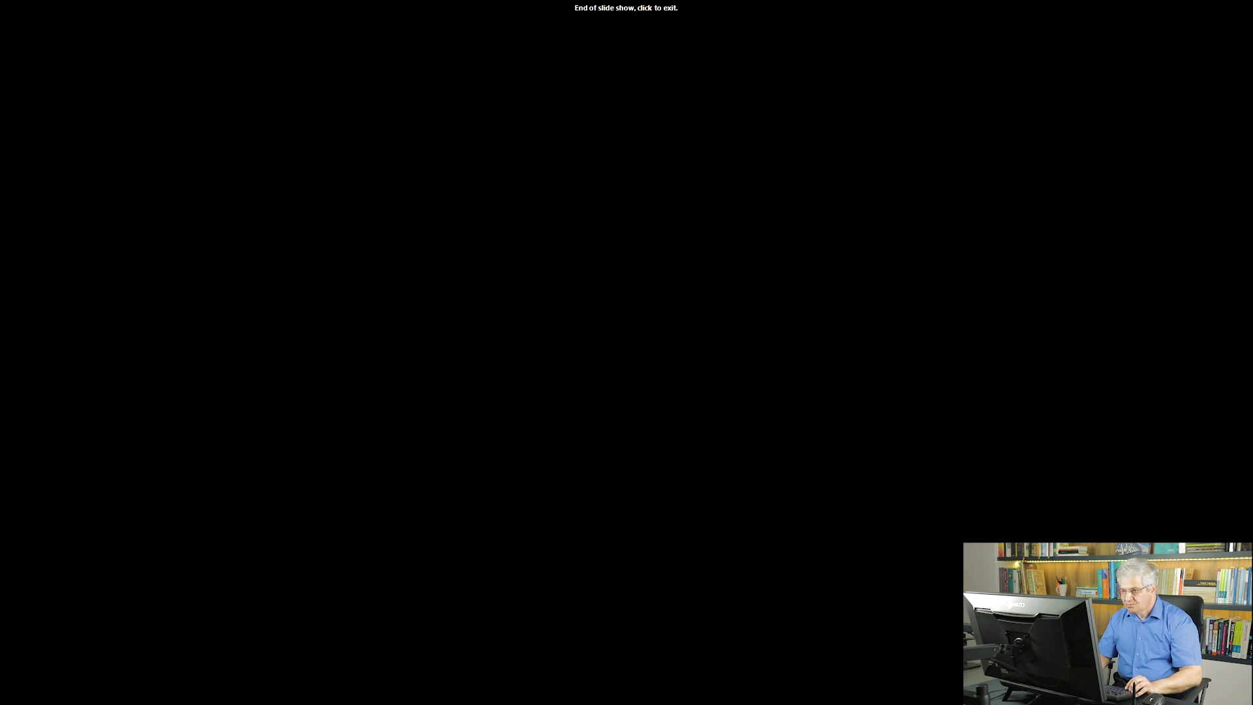
key("Left")
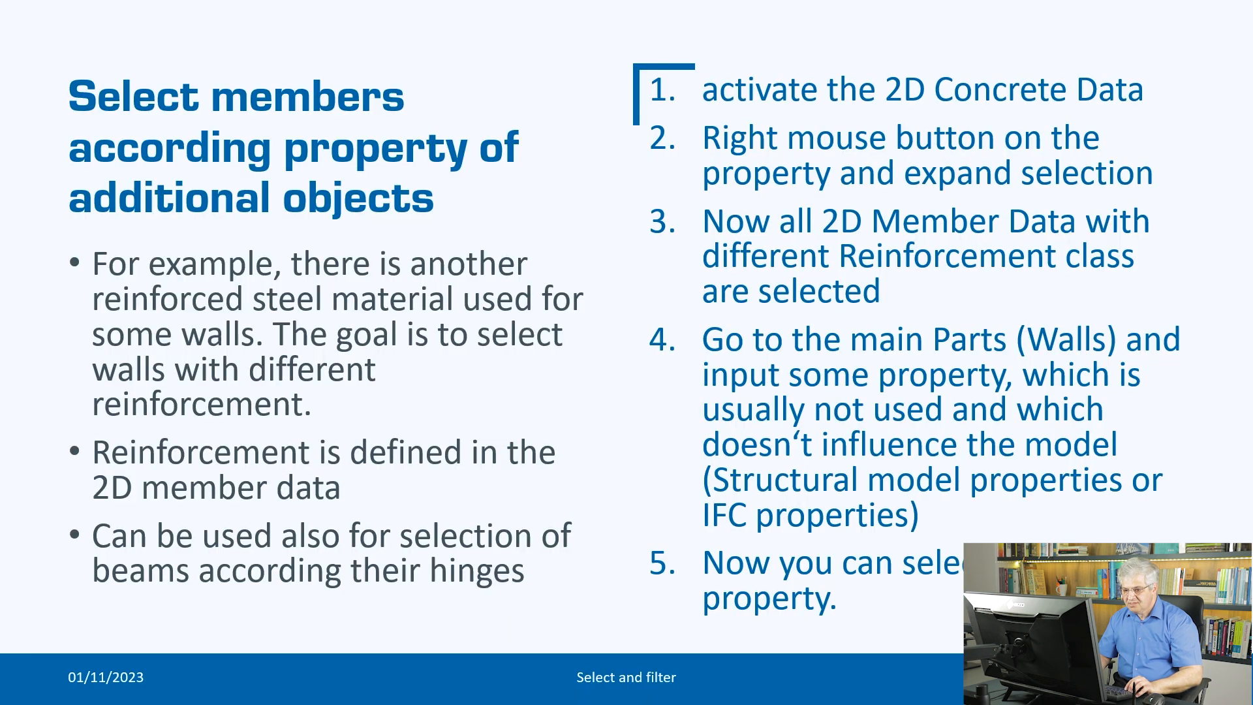